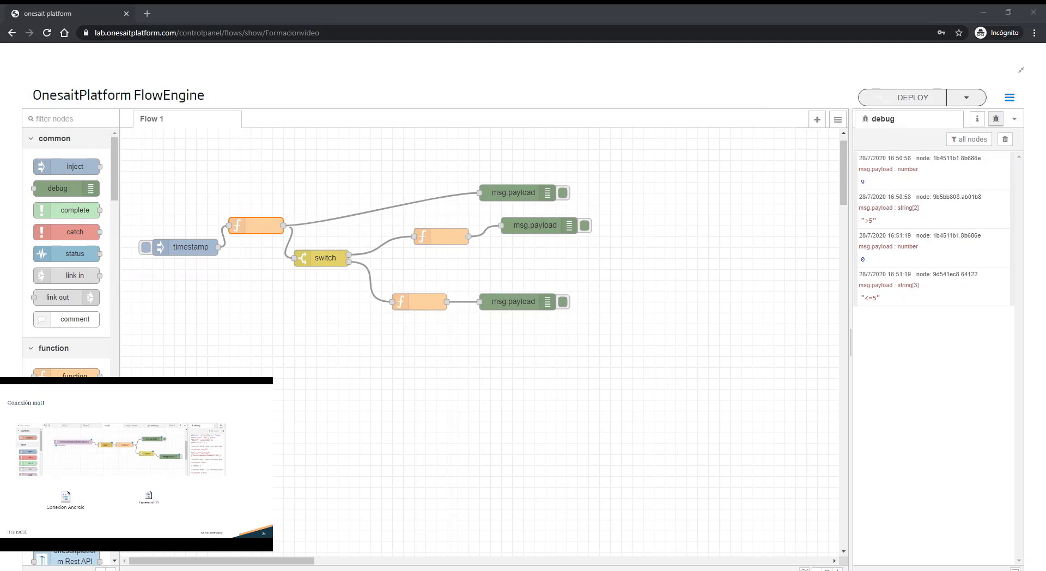
Step: Rename Flow 1 as "basicos" and add a new empty flow
{"action": "double_click", "coordinate": [161, 126]}
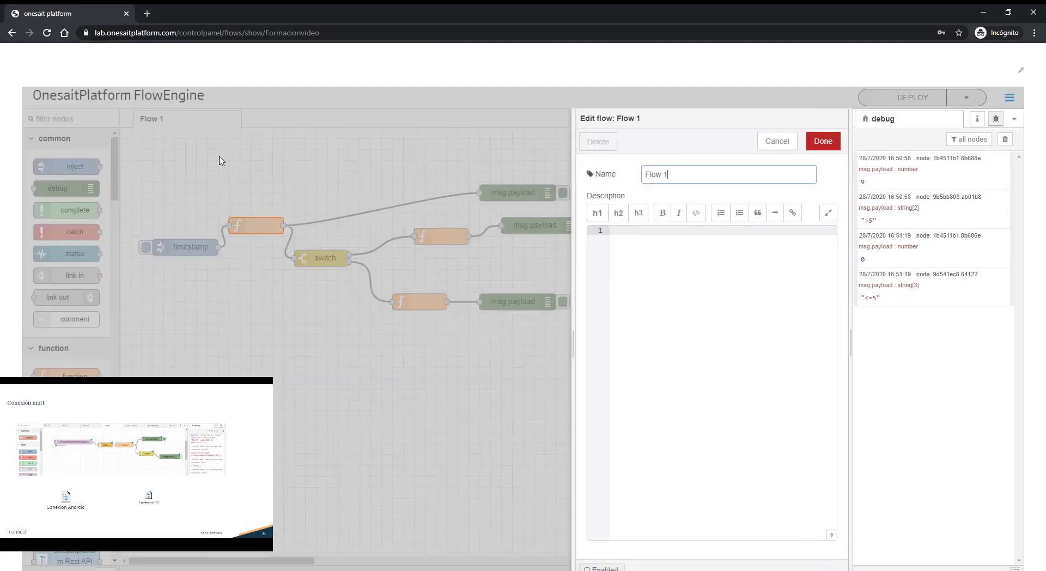
{"action": "type", "text": "basicos"}
{"action": "left_click", "coordinate": [823, 141]}
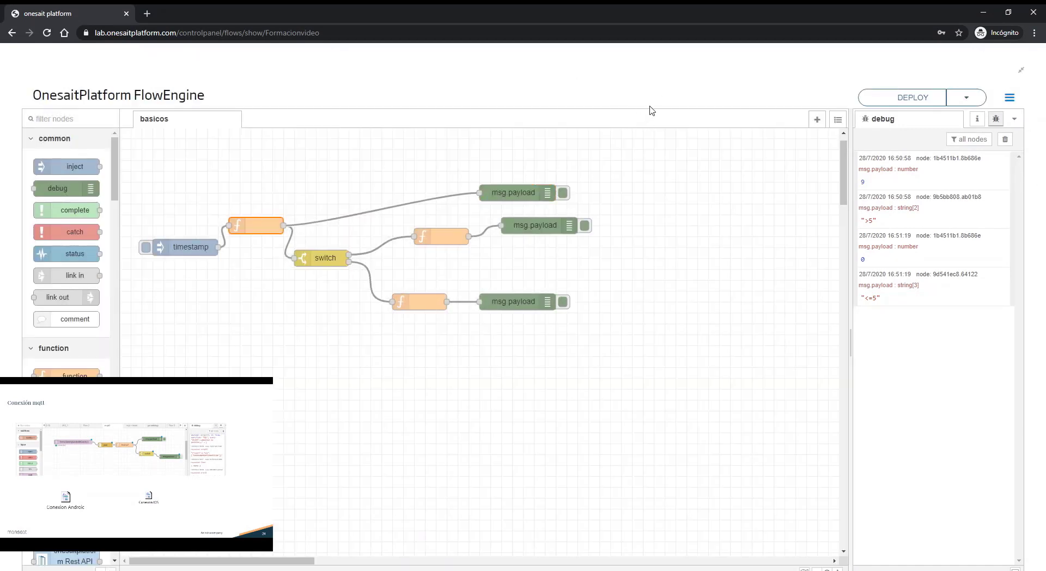
{"action": "left_click", "coordinate": [816, 119]}
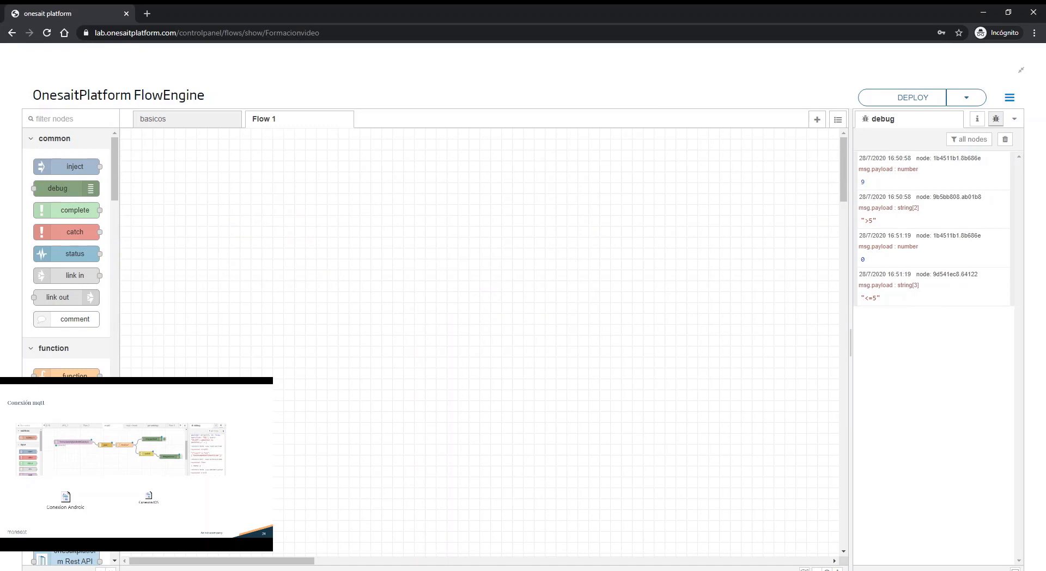
{"action": "key", "text": "alt+Tab"}
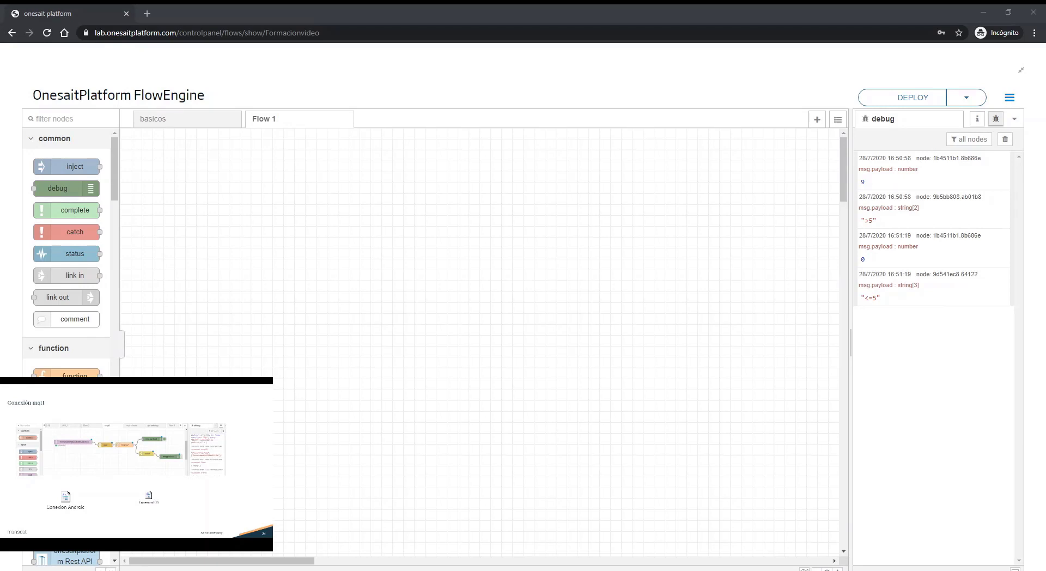
Step: Find the mqtt nodes in the palette and place an mqtt in node on the new flow
{"action": "left_click", "coordinate": [74, 117]}
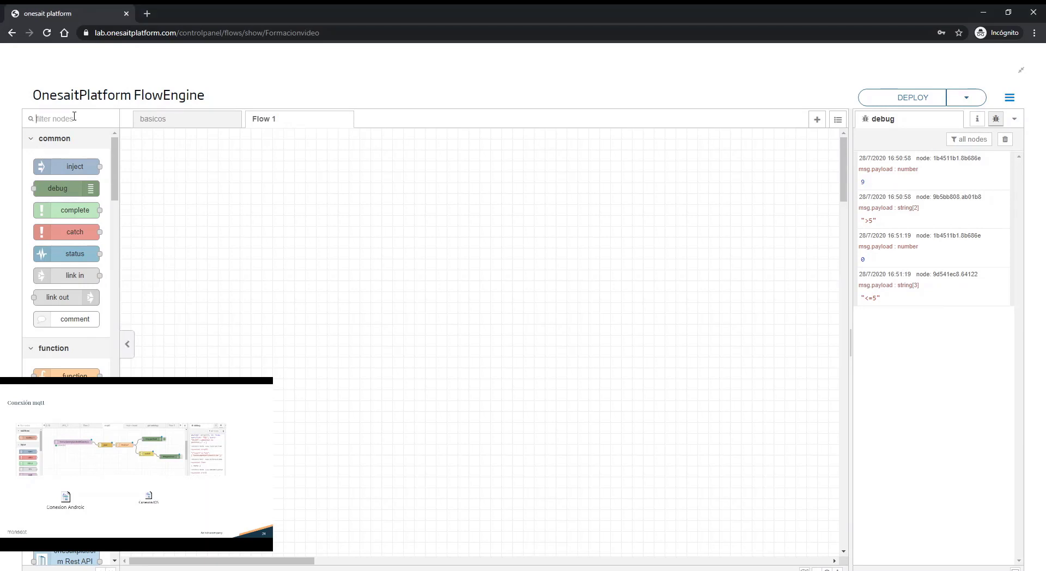
{"action": "type", "text": "mqtt"}
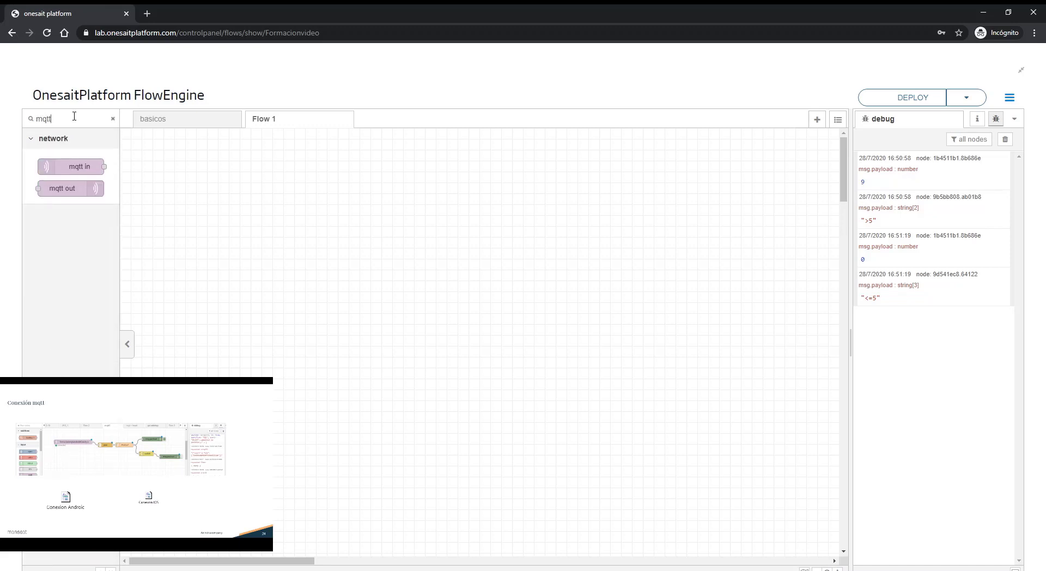
{"action": "left_click_drag", "start_coordinate": [69, 169], "coordinate": [227, 285]}
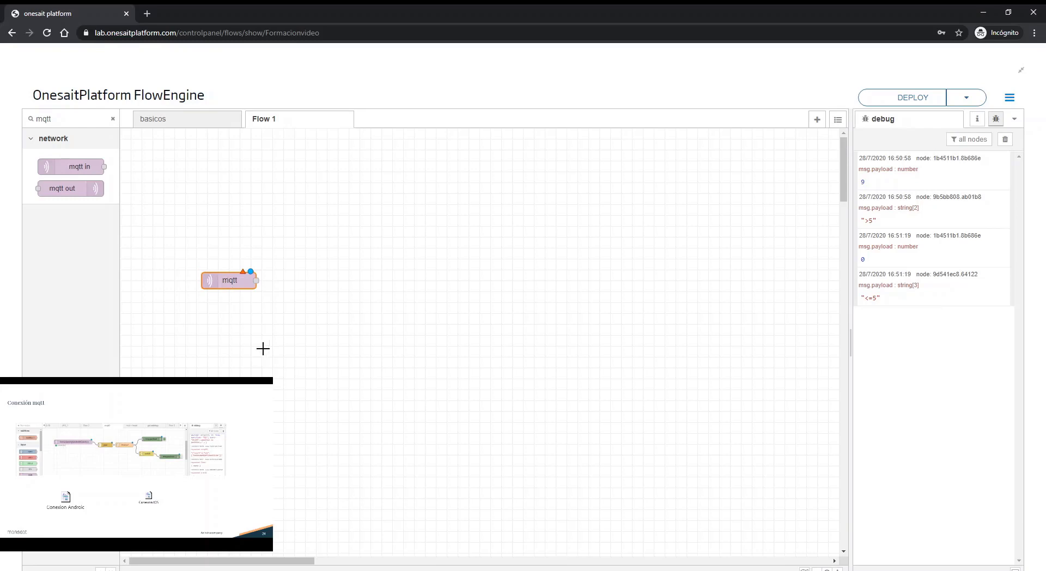
Step: Add a new MQTT broker to the mqtt in node with the server tcp://broker.hivemq.com
{"action": "double_click", "coordinate": [223, 280]}
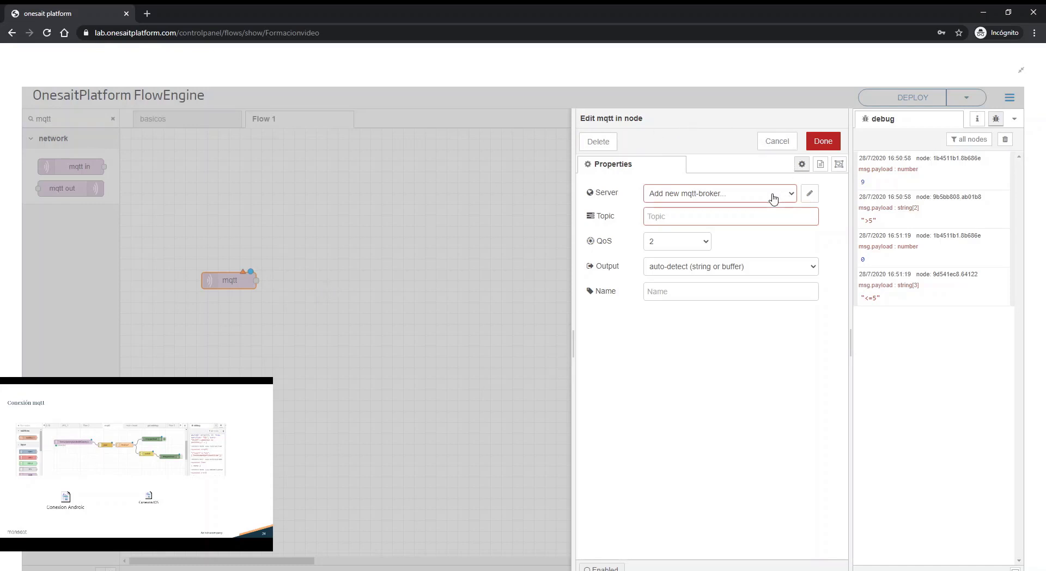
{"action": "left_click", "coordinate": [809, 194]}
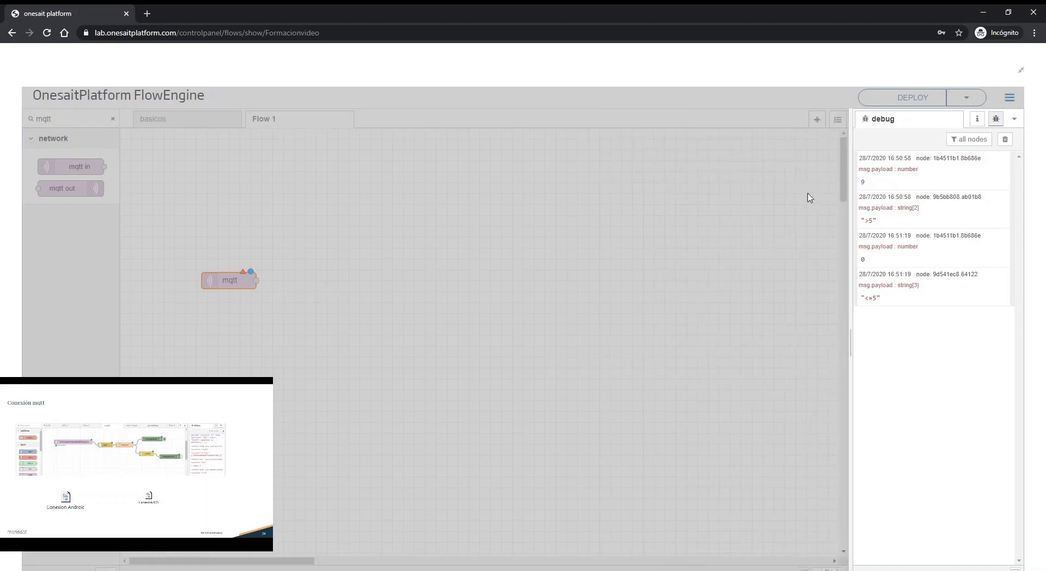
{"action": "left_click", "coordinate": [625, 250]}
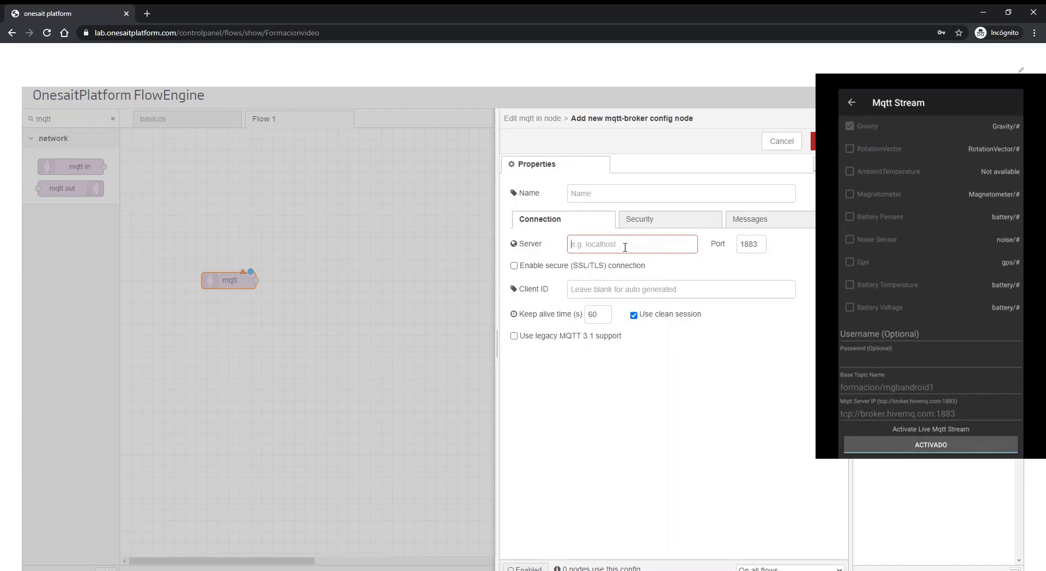
{"action": "type", "text": "tc"}
{"action": "type", "text": "p://broker.hivemq.com"}
{"action": "left_click", "coordinate": [652, 220]}
{"action": "left_click", "coordinate": [735, 221]}
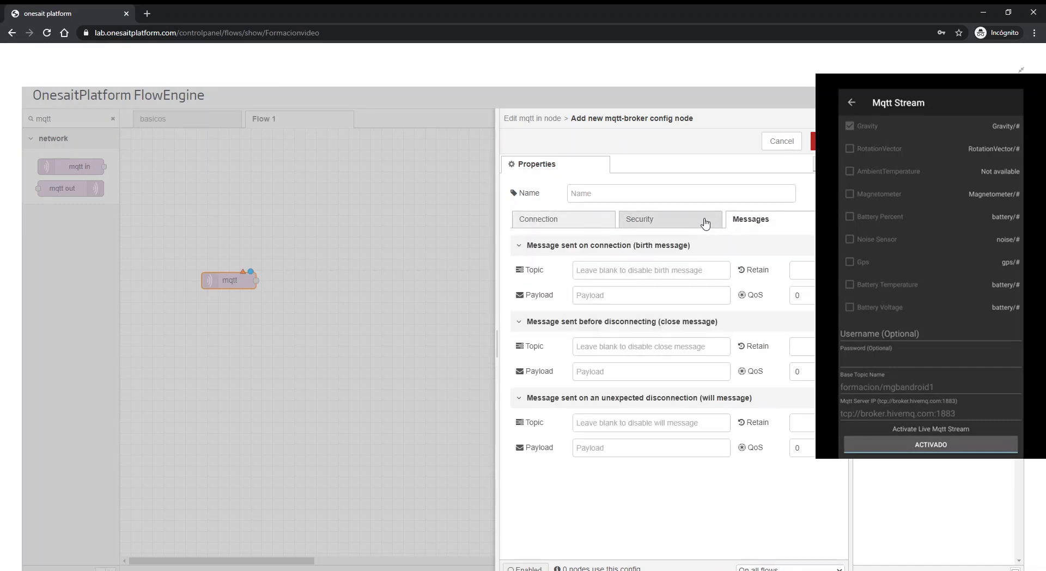
{"action": "left_click", "coordinate": [812, 141]}
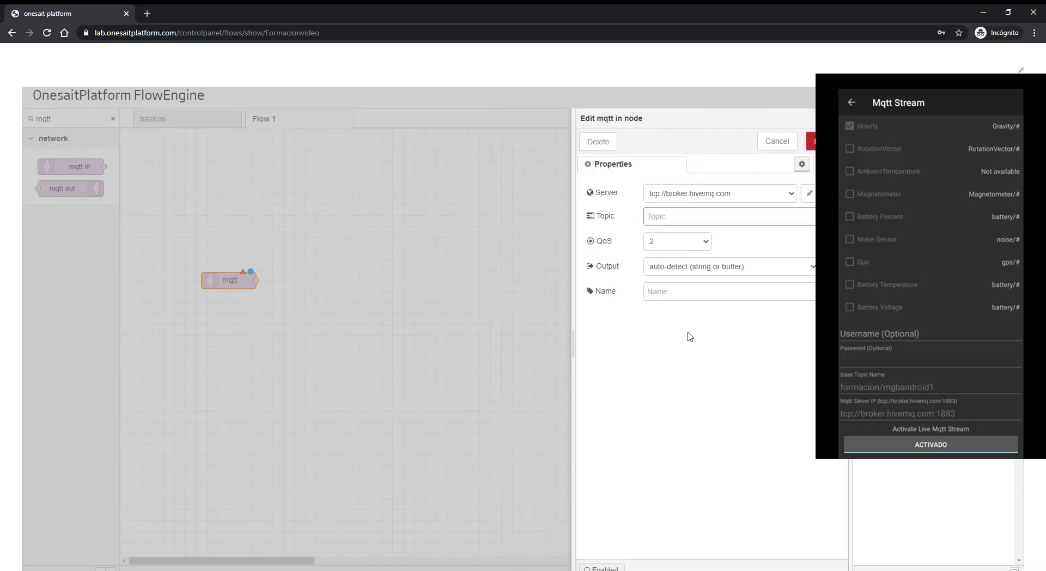
Step: Set the mqtt in node's topic to formacion/mgbandroid1/Gravity/x and save the node
{"action": "left_click", "coordinate": [692, 216]}
{"action": "type", "text": "formacion/mgbandroid/Gravity/x"}
{"action": "left_click", "coordinate": [696, 246]}
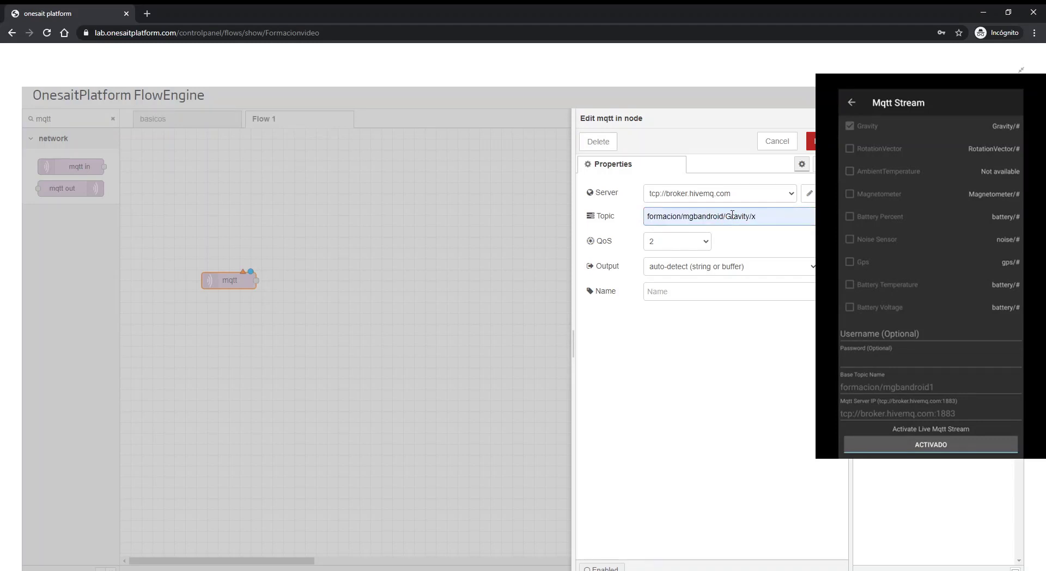
{"action": "type", "text": "1"}
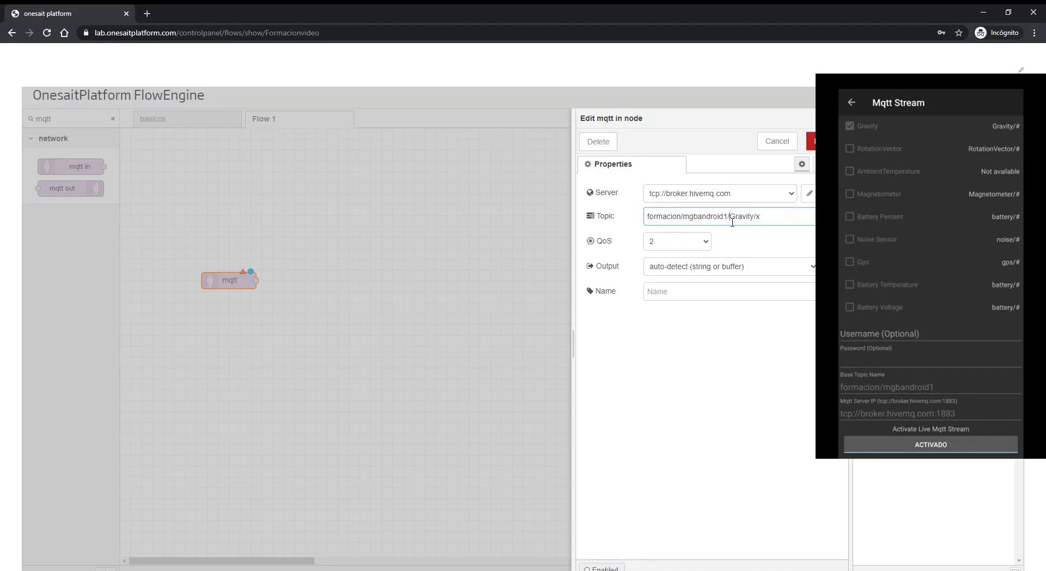
{"action": "left_click_drag", "start_coordinate": [730, 216], "coordinate": [755, 219]}
{"action": "left_click", "coordinate": [810, 141]}
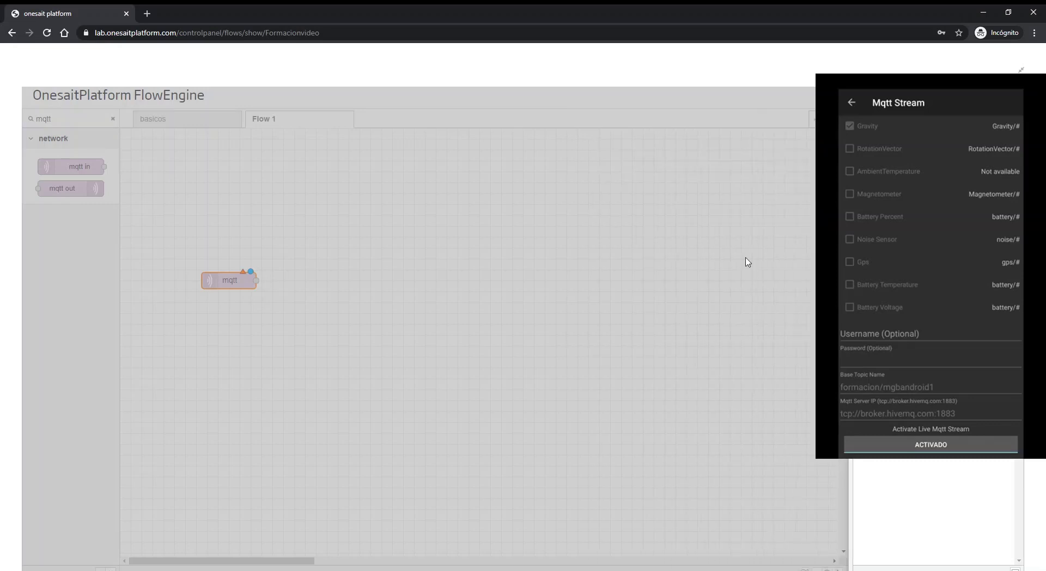
Step: Add a debug node, wire the mqtt node's output to it and deploy the flow
{"action": "double_click", "coordinate": [89, 118]}
{"action": "type", "text": "debug"}
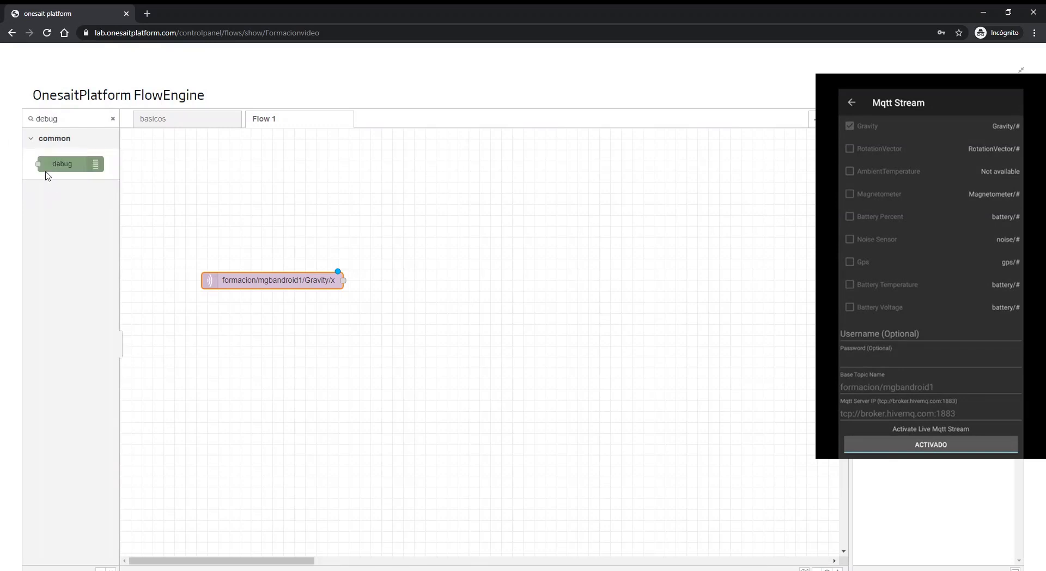
{"action": "mouse_move", "coordinate": [47, 170]}
{"action": "left_mouse_down"}
{"action": "mouse_move", "coordinate": [479, 294]}
{"action": "mouse_move", "coordinate": [455, 291]}
{"action": "left_mouse_up"}
{"action": "left_click_drag", "start_coordinate": [343, 280], "coordinate": [419, 291]}
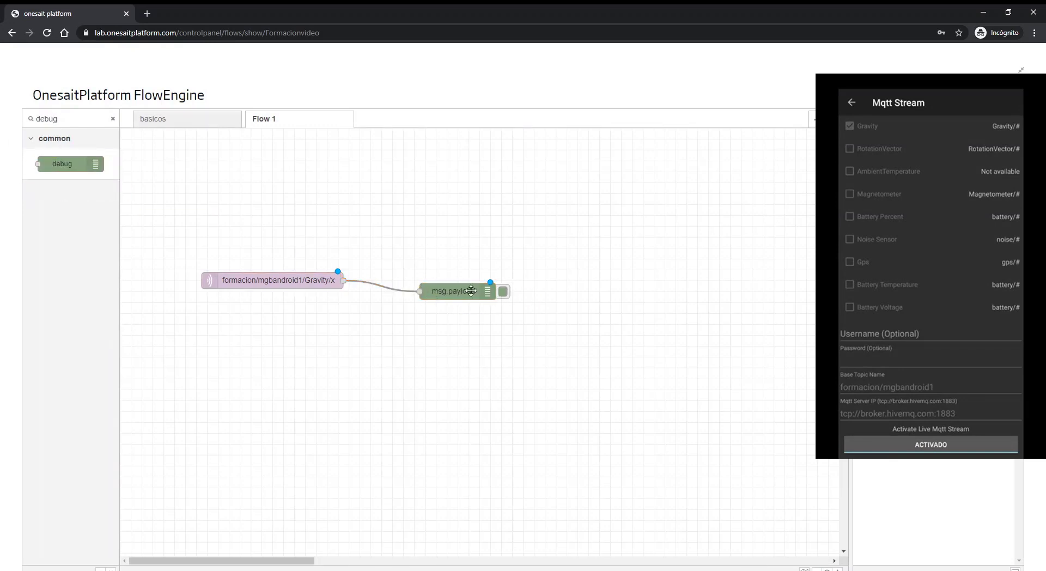
{"action": "left_click", "coordinate": [957, 95]}
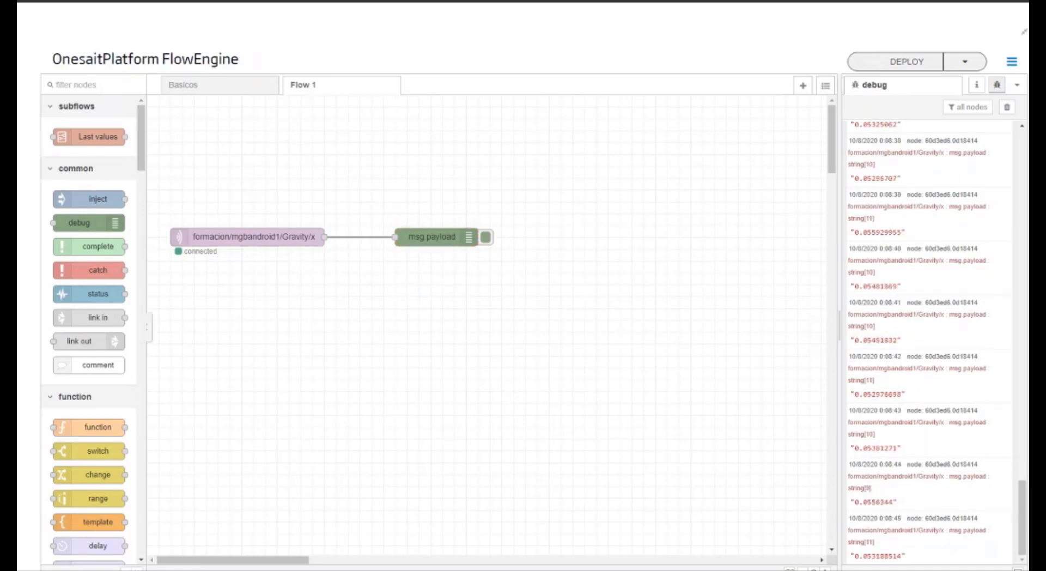
Step: Insert a json parser node into the wire between the mqtt and debug nodes and deploy the flow
{"action": "scroll", "coordinate": [90, 327], "scroll_direction": "down", "scroll_amount": 8}
{"action": "scroll", "coordinate": [90, 326], "scroll_direction": "down", "scroll_amount": 10}
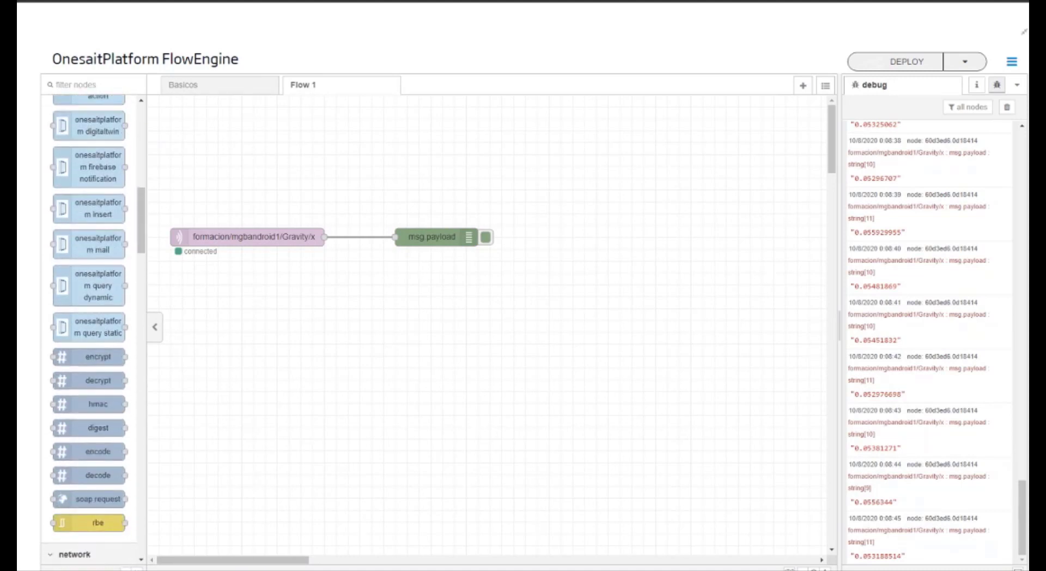
{"action": "scroll", "coordinate": [90, 327], "scroll_direction": "down", "scroll_amount": 10}
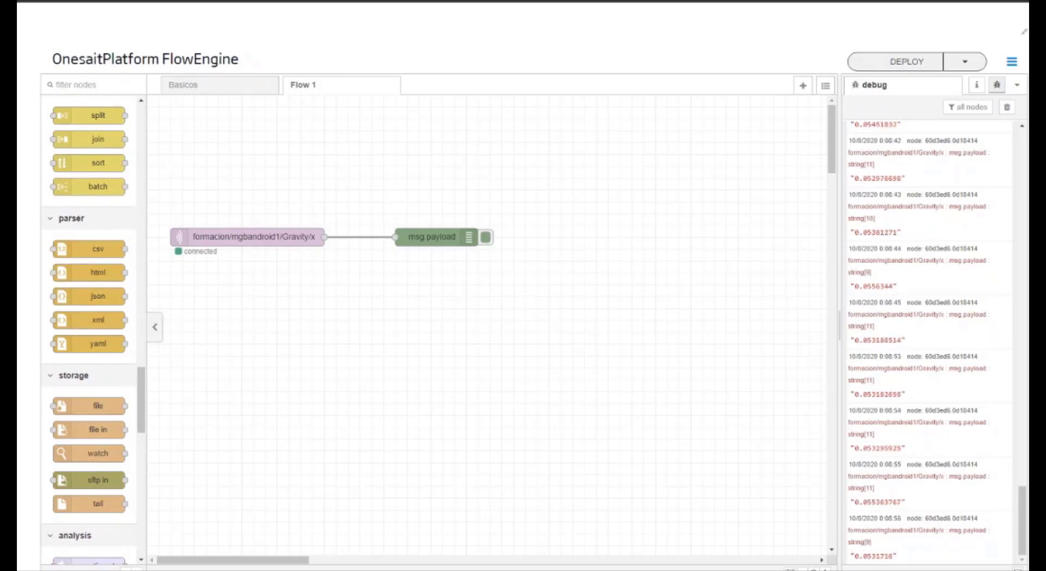
{"action": "left_click_drag", "start_coordinate": [109, 296], "coordinate": [396, 246]}
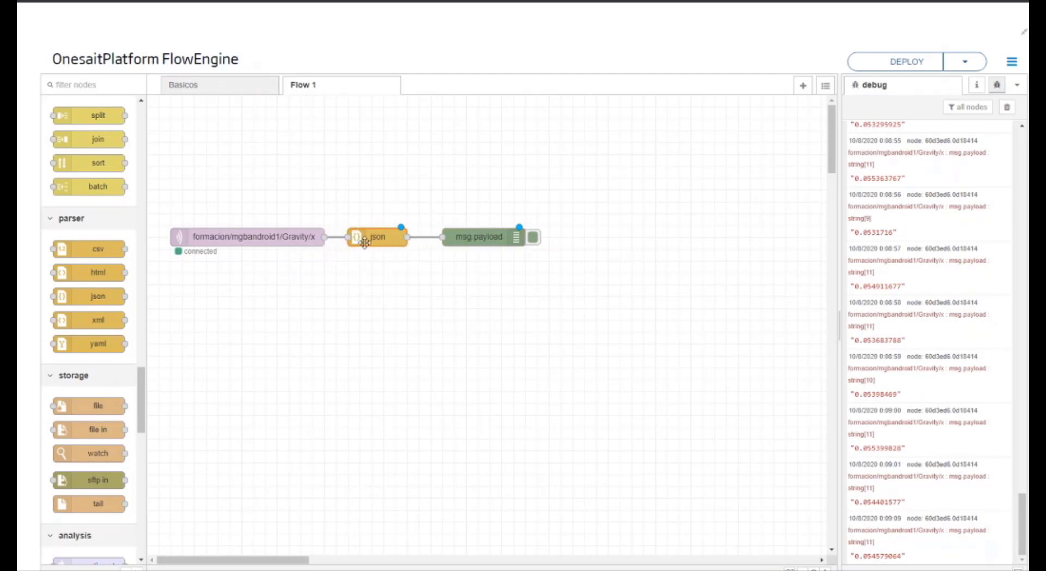
{"action": "left_click", "coordinate": [876, 62]}
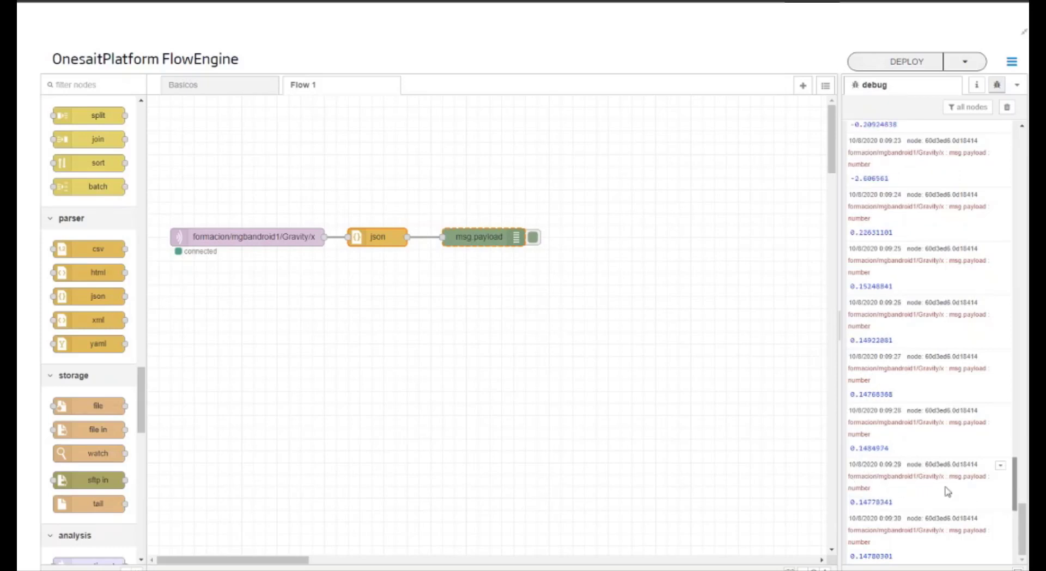
{"action": "left_click_drag", "start_coordinate": [863, 504], "coordinate": [891, 503]}
{"action": "left_click_drag", "start_coordinate": [894, 502], "coordinate": [856, 500]}
{"action": "left_click", "coordinate": [896, 509]}
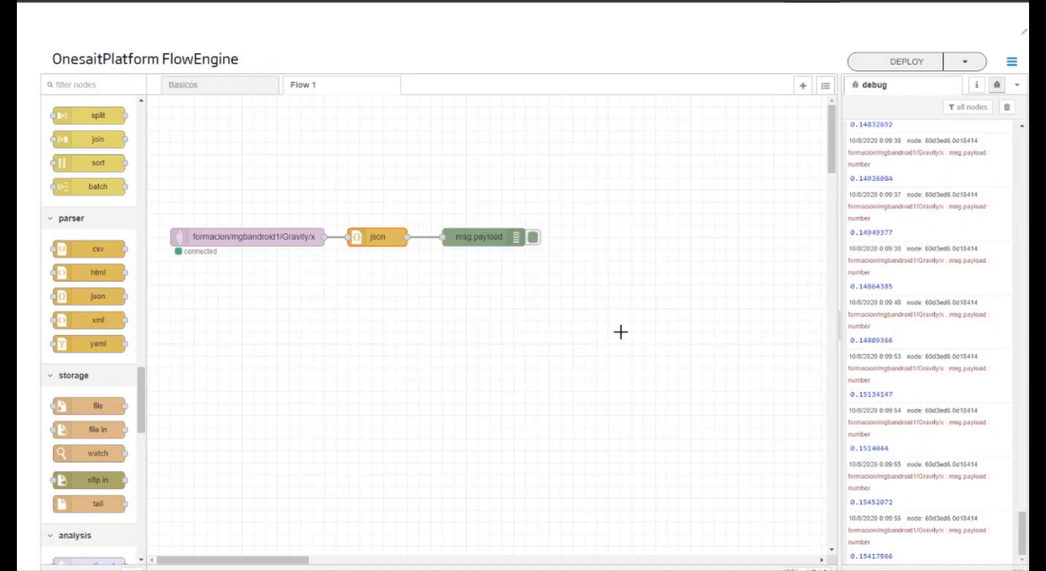
Step: Move the debug node farther from the json node and insert a switch node into the wire between them
{"action": "left_click_drag", "start_coordinate": [494, 240], "coordinate": [602, 246]}
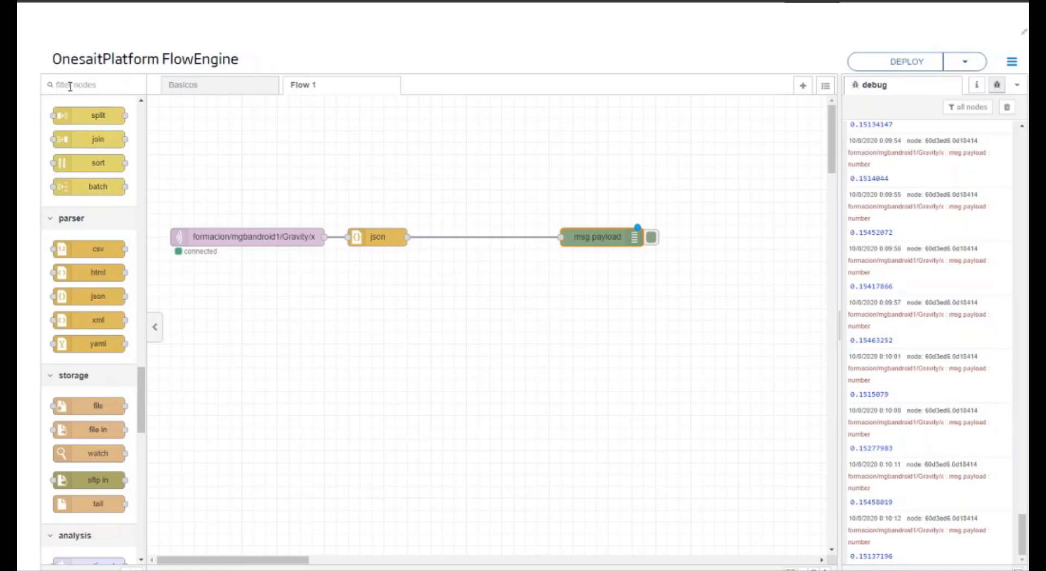
{"action": "type", "text": "sw"}
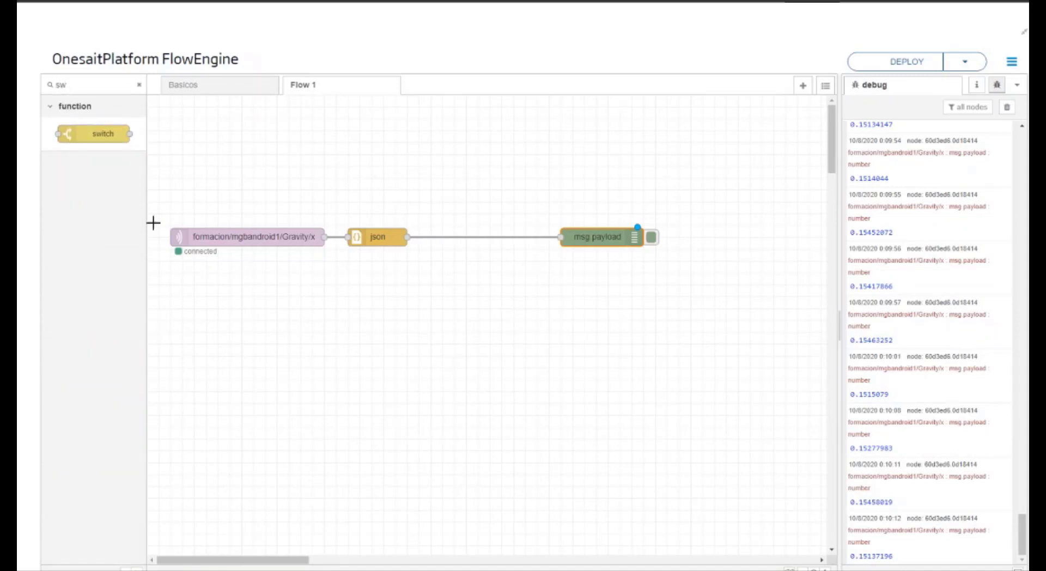
{"action": "left_click_drag", "start_coordinate": [105, 126], "coordinate": [503, 248]}
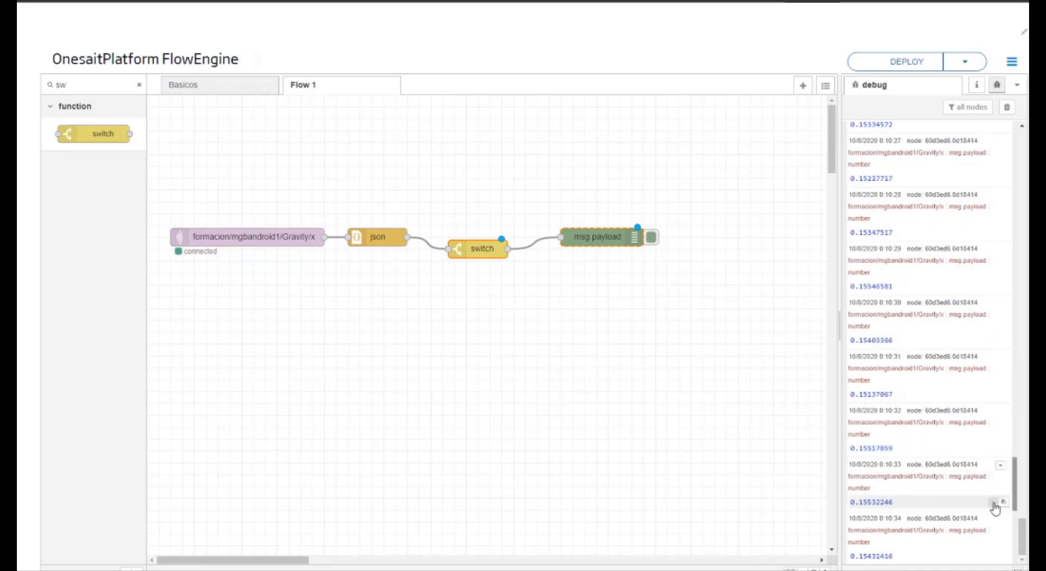
Step: Copy the path of a debug message value and use it as the switch node's property, msg.payload
{"action": "left_click", "coordinate": [1001, 503]}
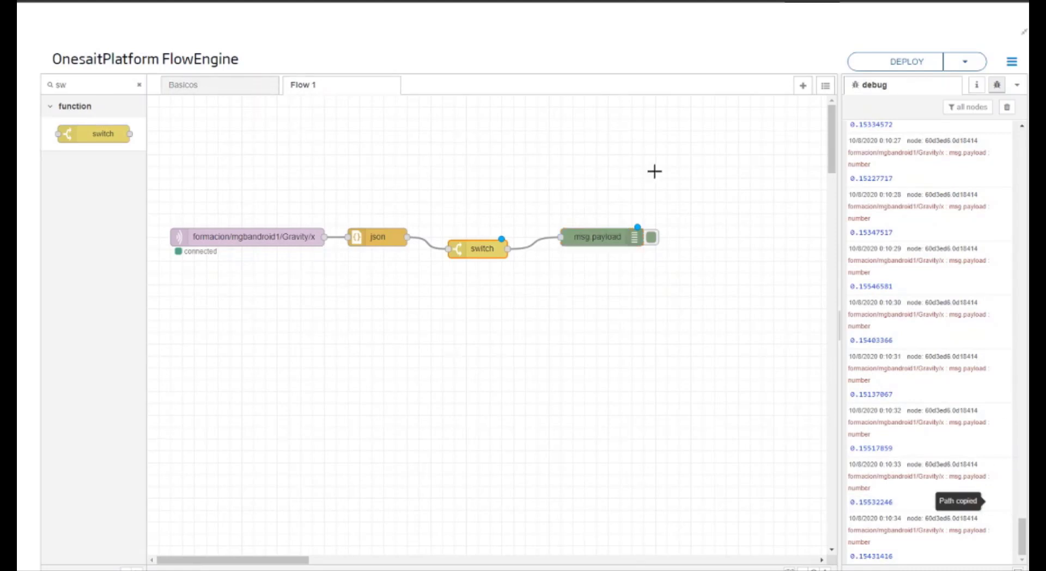
{"action": "double_click", "coordinate": [475, 251]}
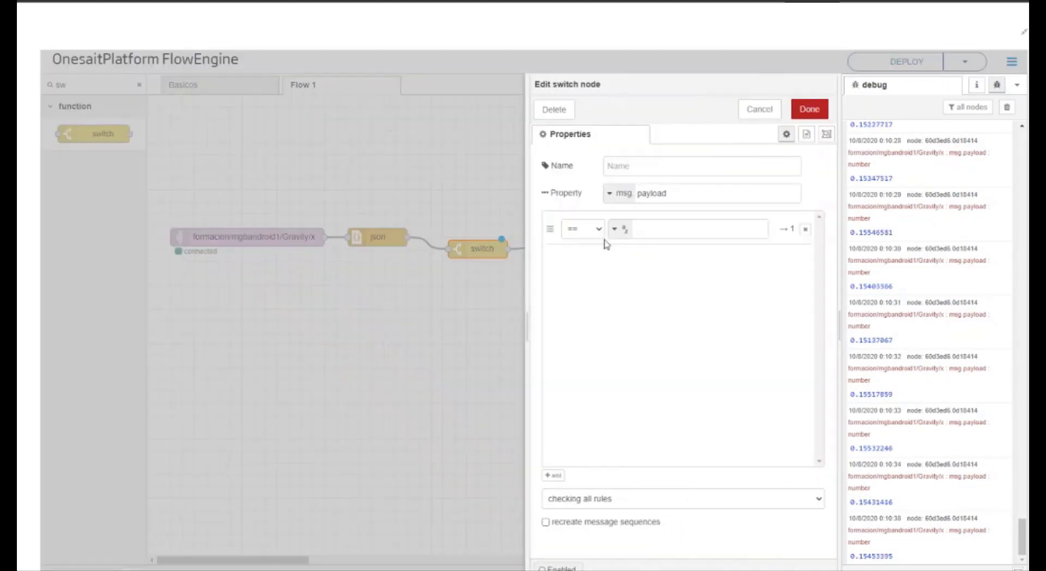
{"action": "key", "text": "ctrl+v"}
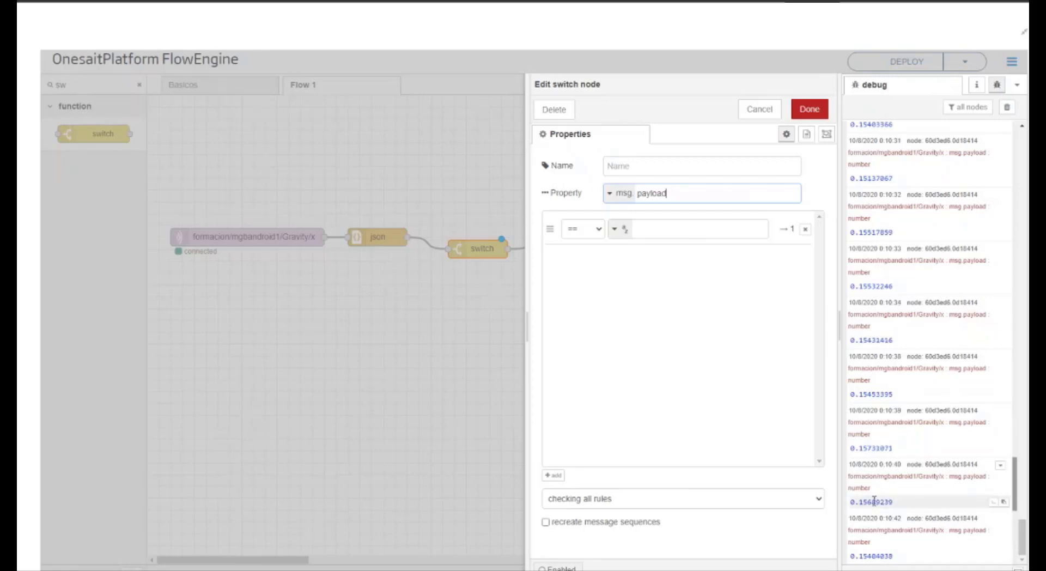
{"action": "double_click", "coordinate": [683, 193]}
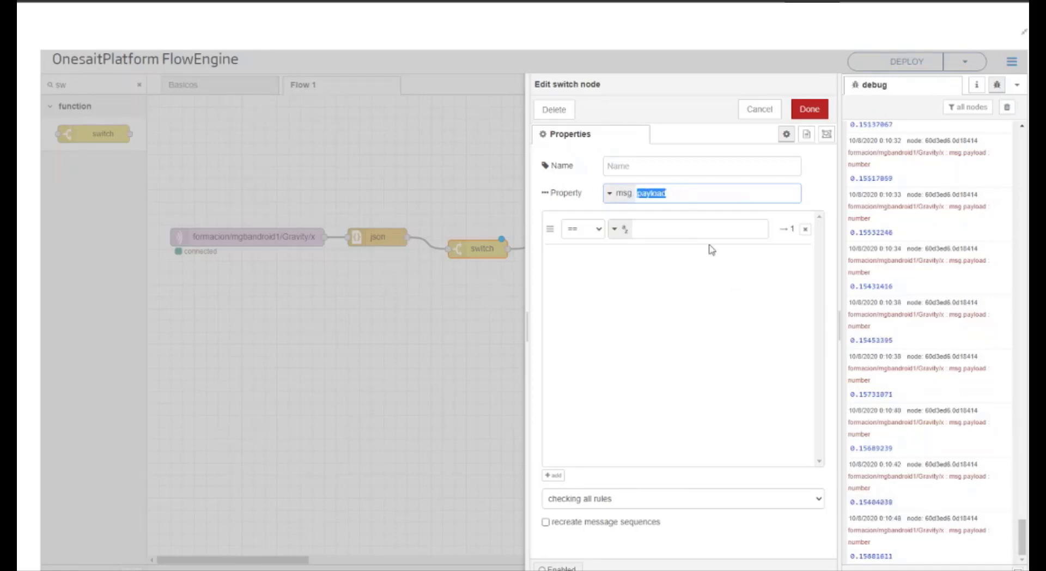
{"action": "left_click", "coordinate": [991, 502]}
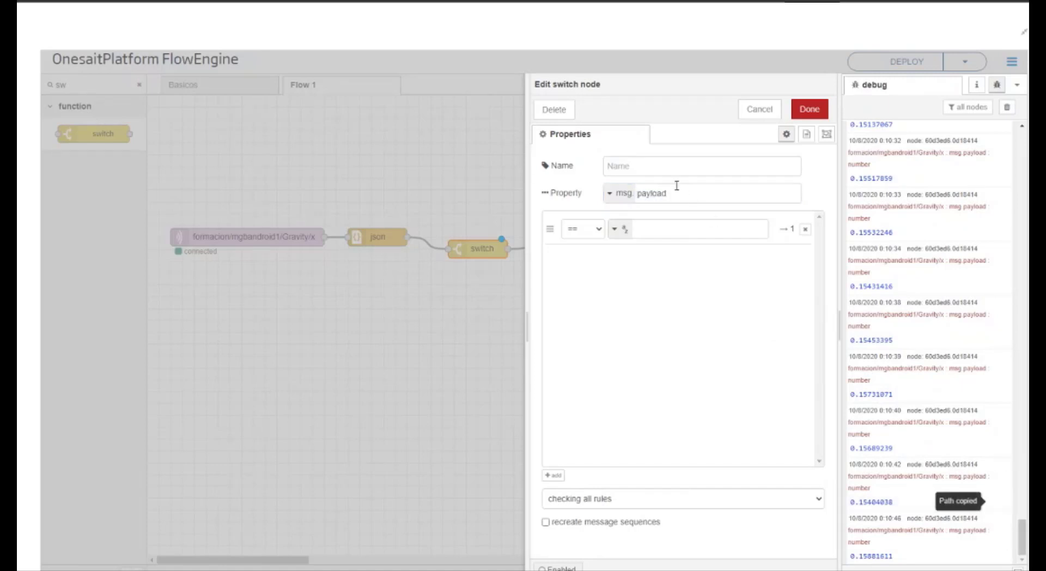
{"action": "left_click", "coordinate": [632, 190]}
Step: Set the switch rule to != previous value and save the node
{"action": "left_click", "coordinate": [584, 228]}
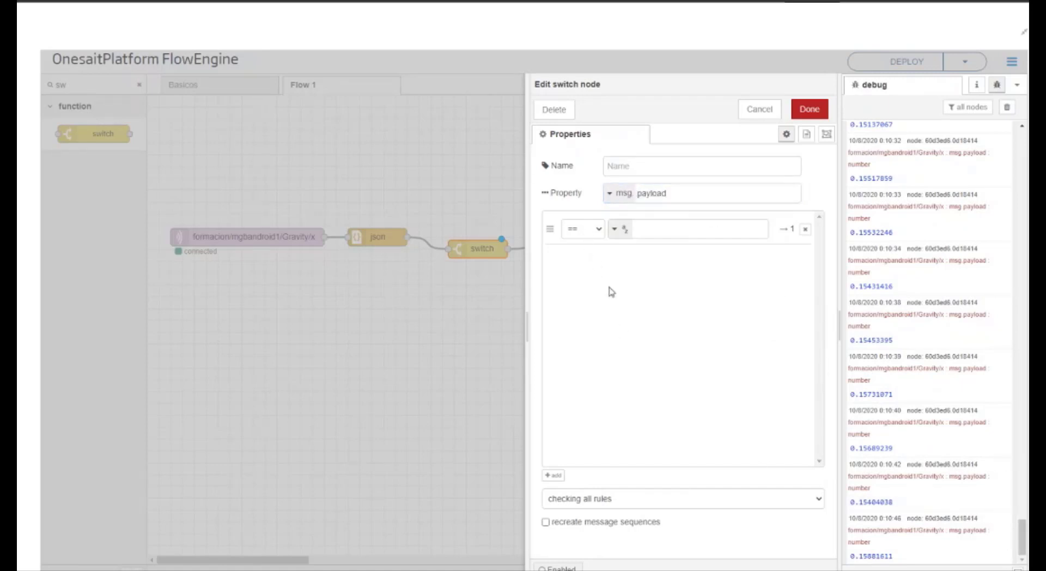
{"action": "left_click", "coordinate": [633, 273]}
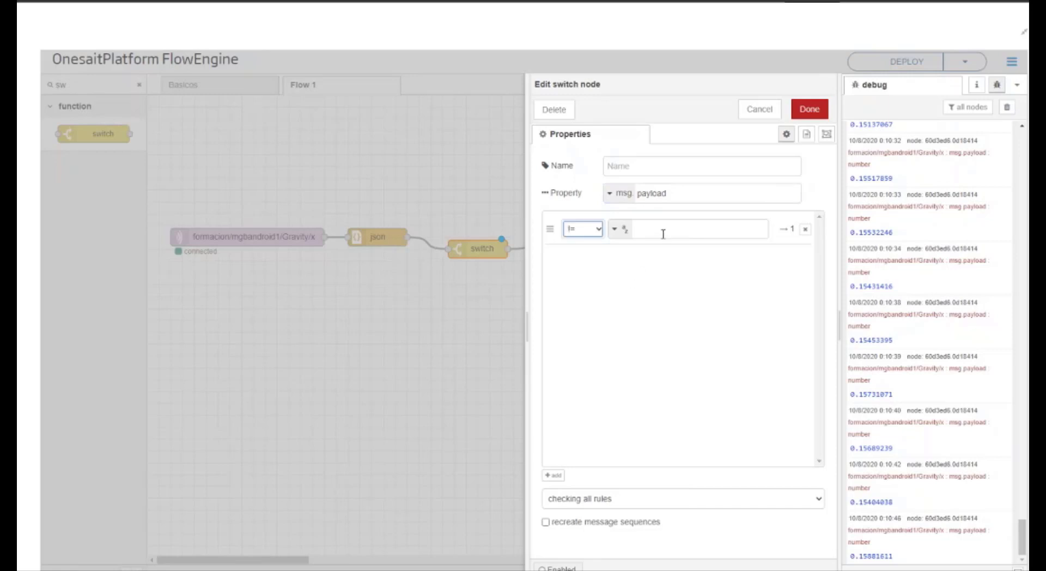
{"action": "left_click", "coordinate": [625, 229]}
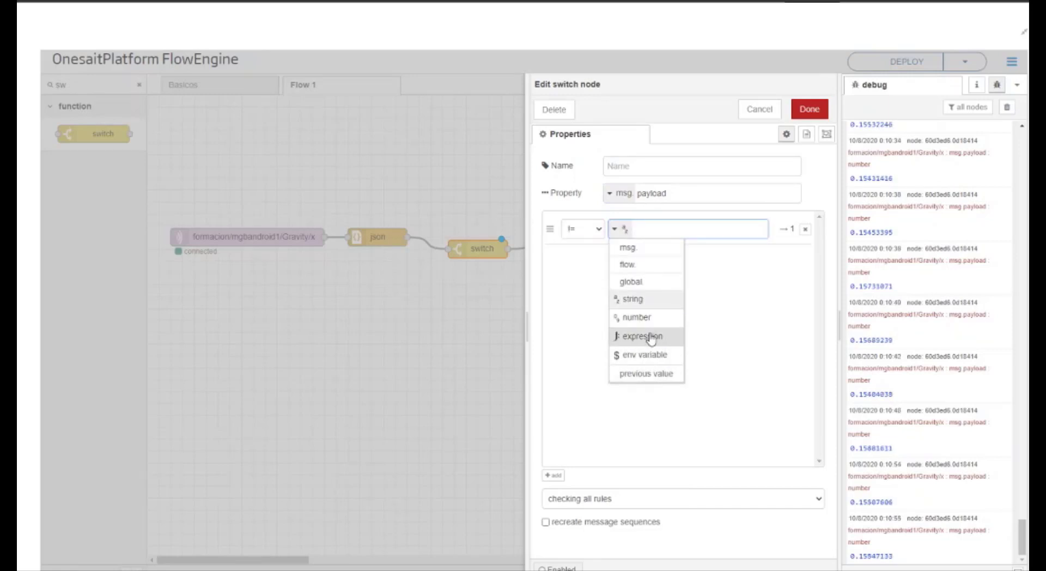
{"action": "left_click", "coordinate": [662, 375]}
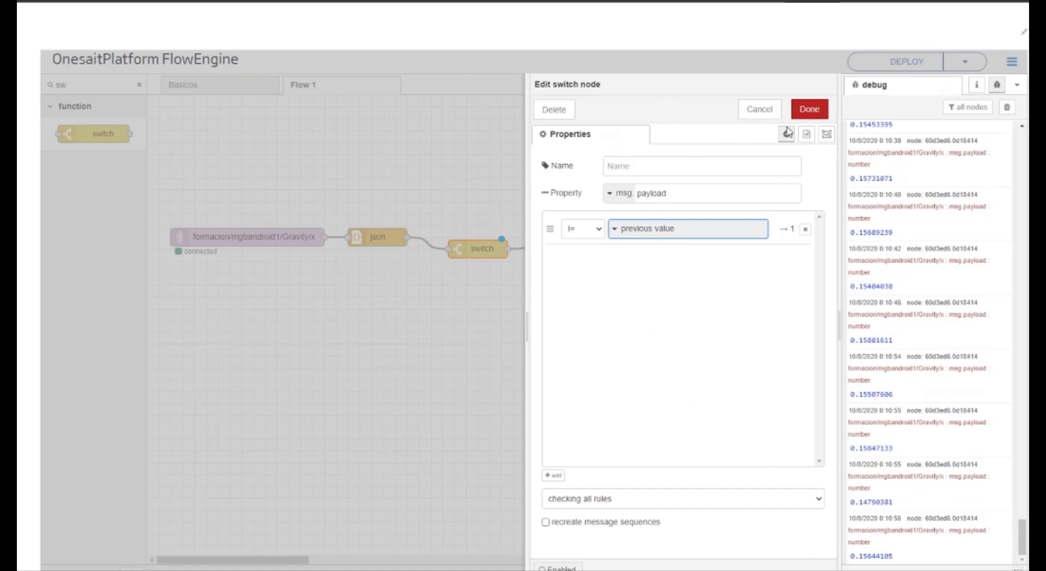
{"action": "left_click", "coordinate": [808, 109]}
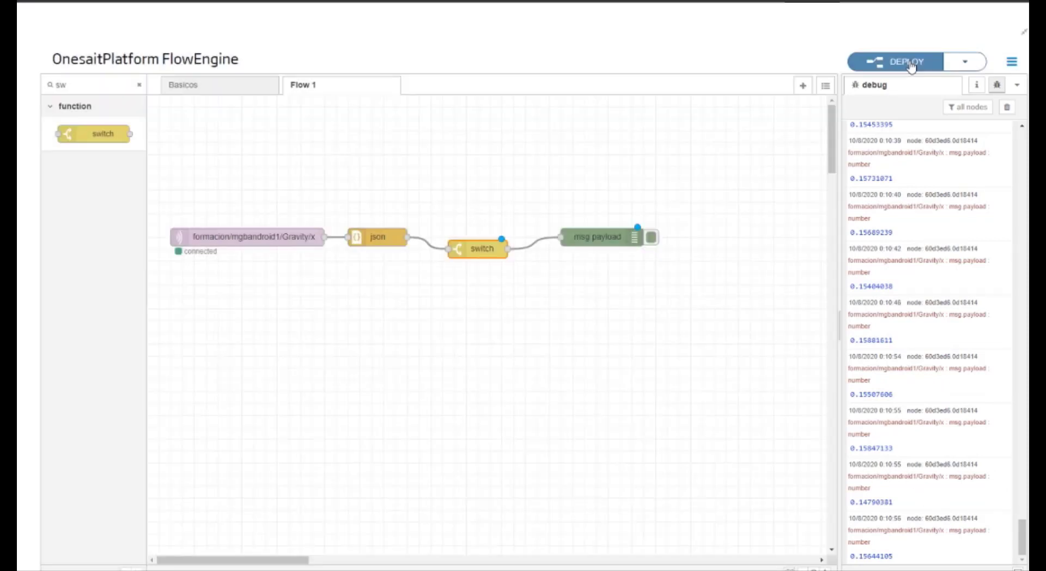
Step: Deploy the flow with the switch node and clear the debug messages
{"action": "left_click", "coordinate": [908, 63]}
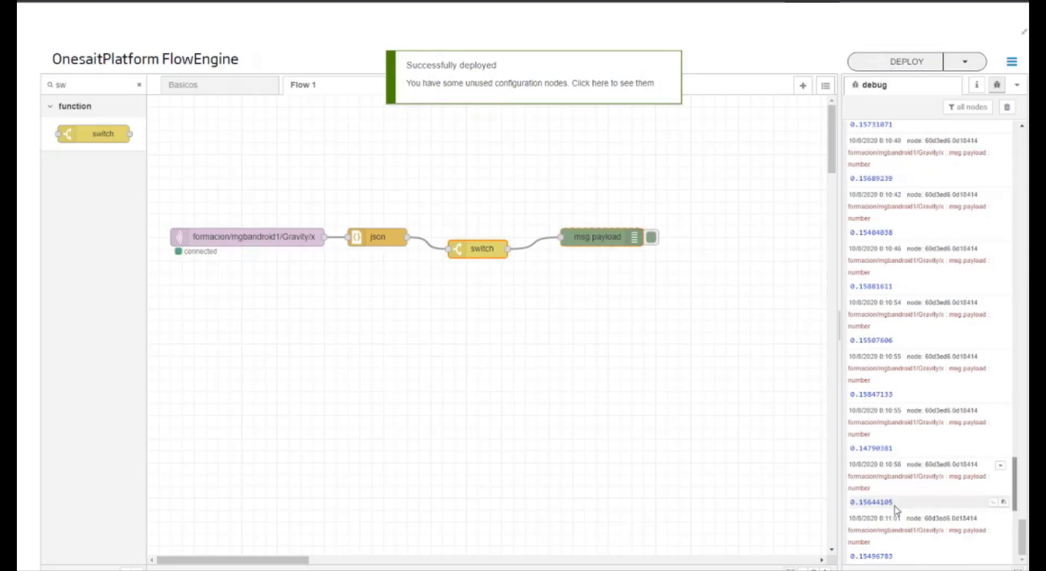
{"action": "left_click", "coordinate": [1006, 107]}
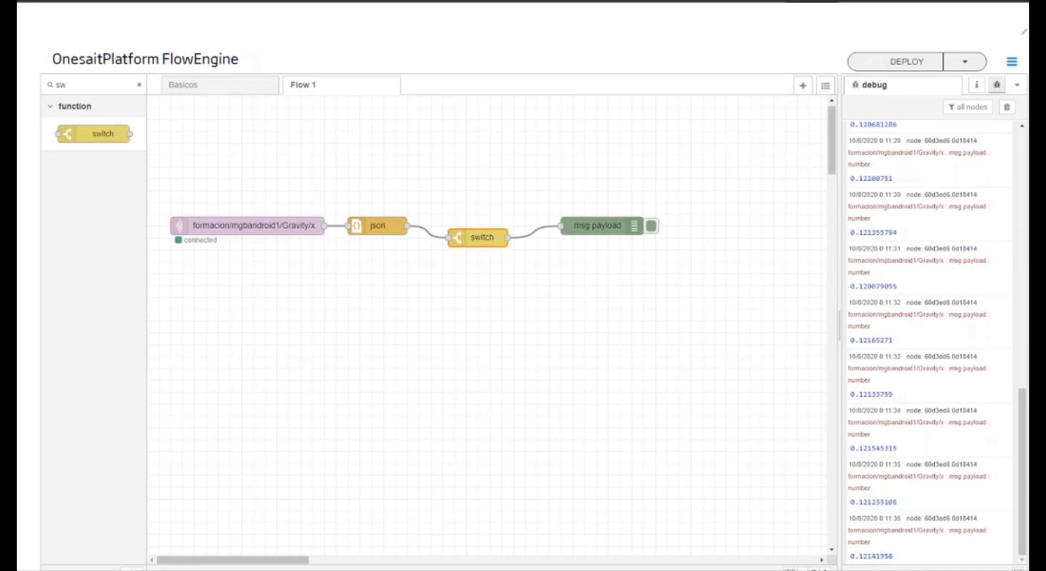
Step: Space out the switch and debug nodes and insert a function node into the wire between json and switch
{"action": "left_click_drag", "start_coordinate": [599, 228], "coordinate": [755, 252]}
{"action": "left_click_drag", "start_coordinate": [457, 236], "coordinate": [511, 247]}
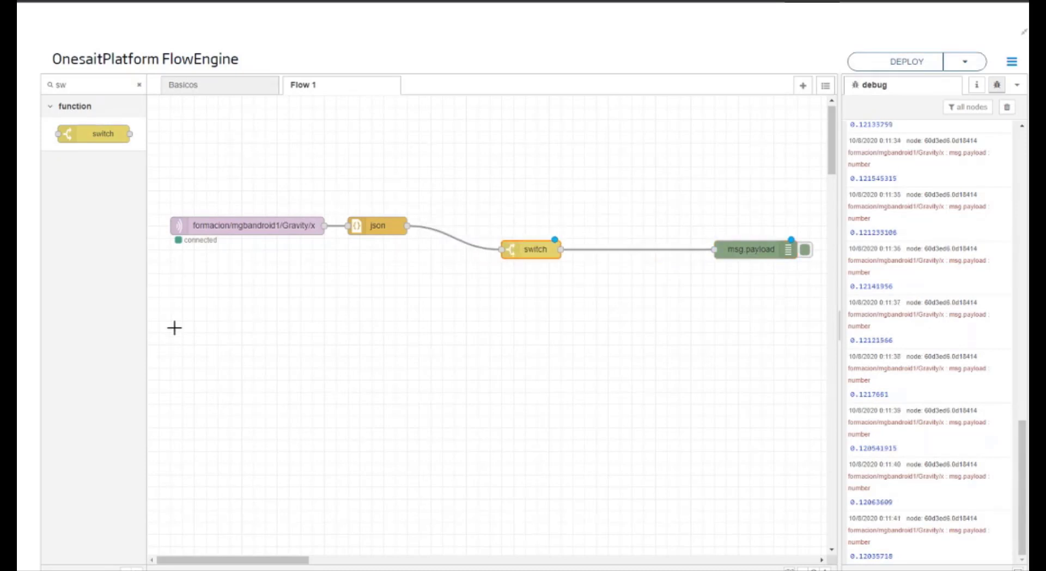
{"action": "left_click", "coordinate": [139, 85]}
{"action": "left_click_drag", "start_coordinate": [90, 429], "coordinate": [463, 255]}
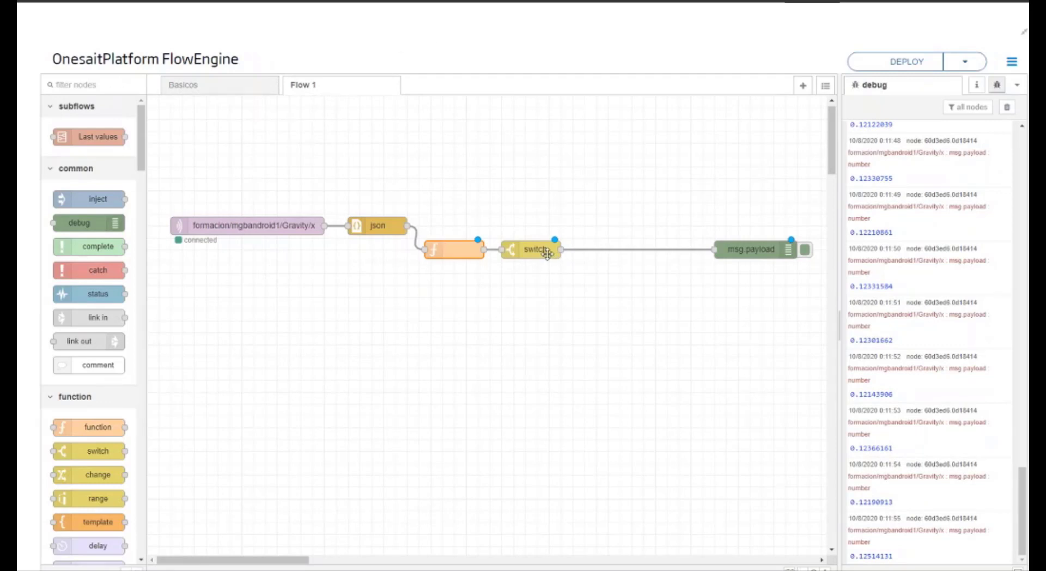
{"action": "left_click_drag", "start_coordinate": [547, 252], "coordinate": [594, 253]}
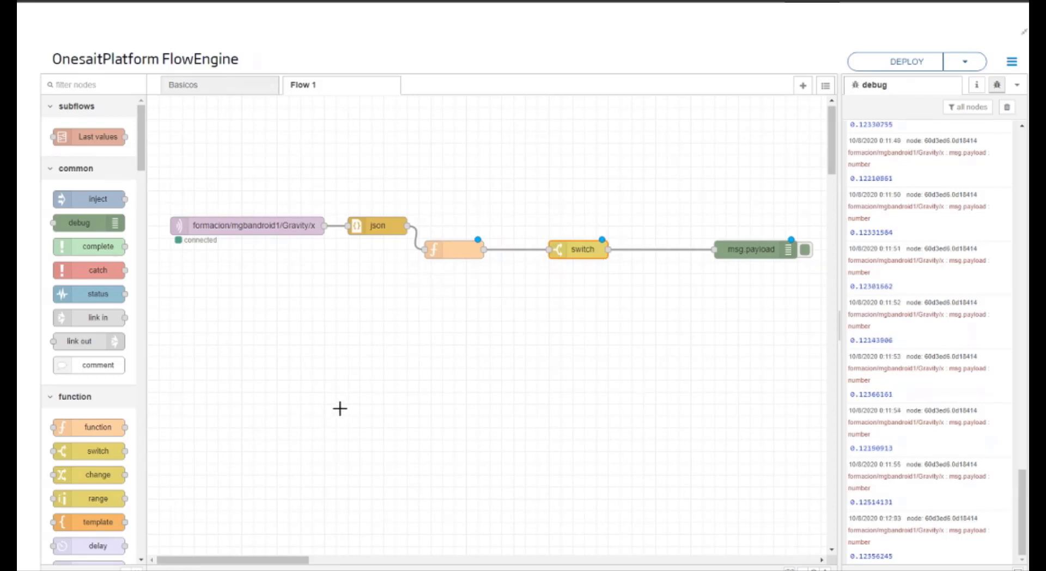
Step: In the function node's code, add the lines var body =msg, msg= {} and msg.payload= {} before the return
{"action": "left_click", "coordinate": [457, 249]}
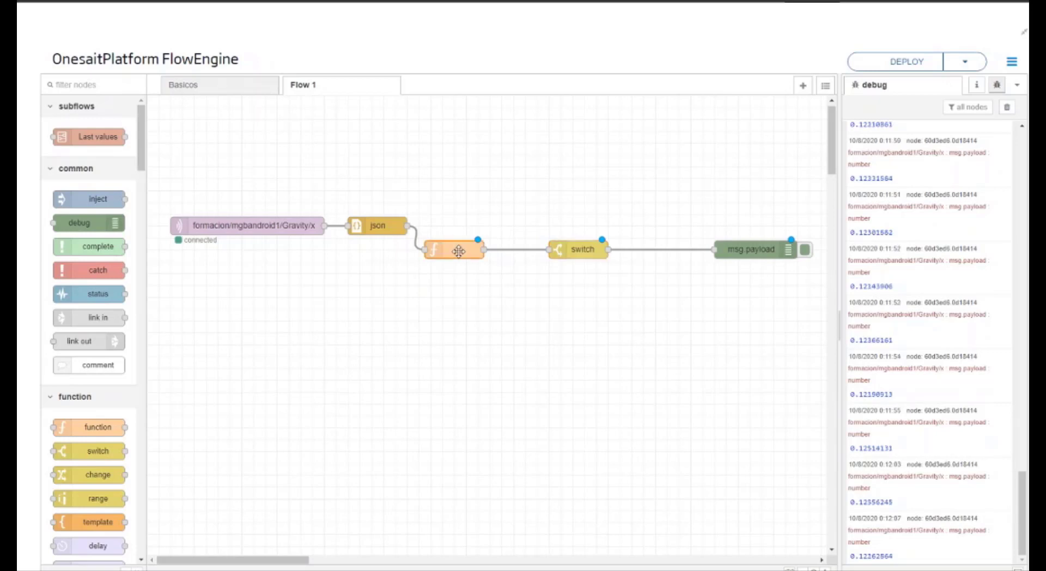
{"action": "double_click", "coordinate": [458, 250]}
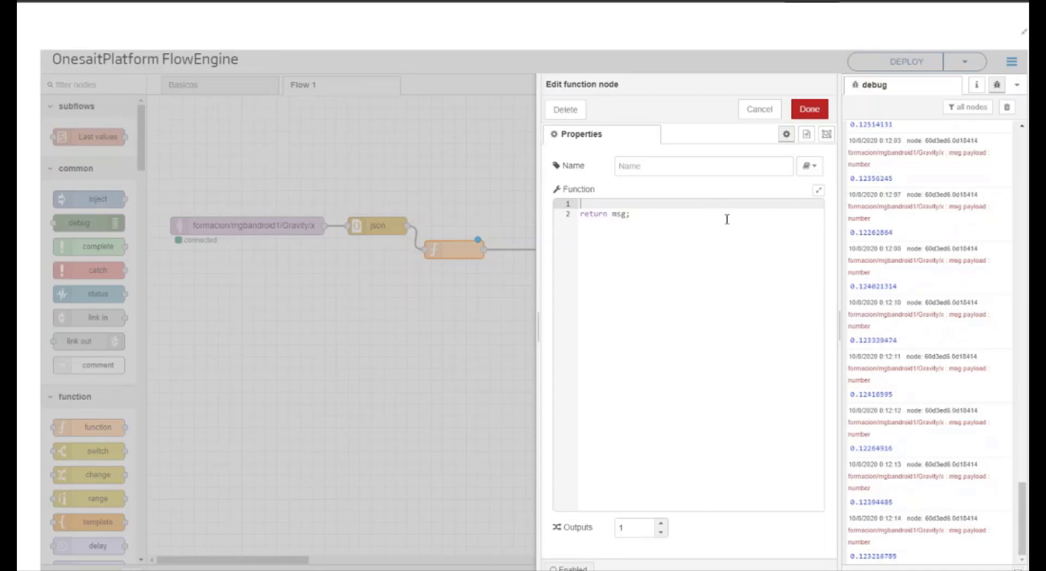
{"action": "type", "text": "var"}
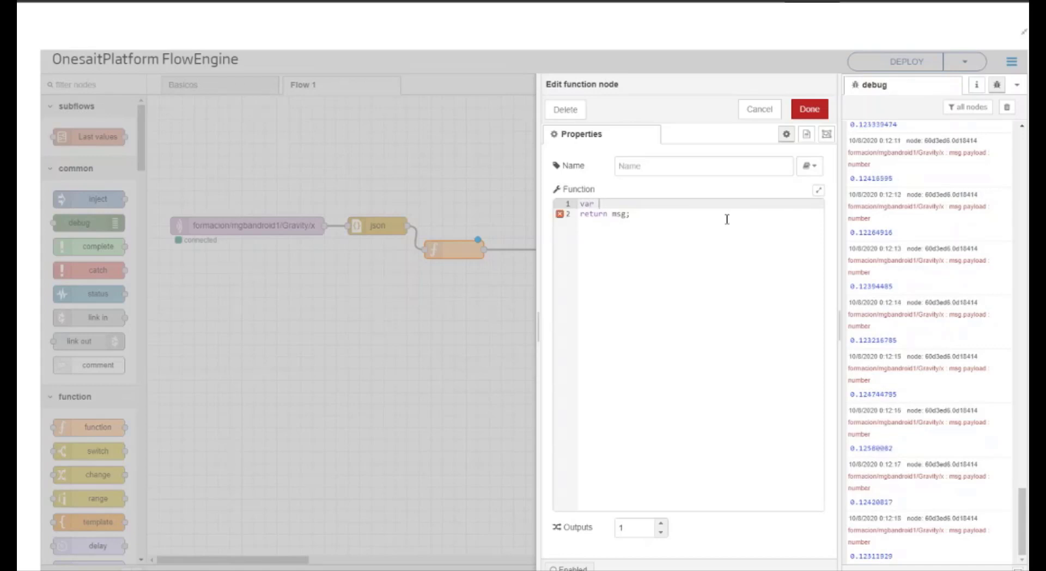
{"action": "type", "text": " body"}
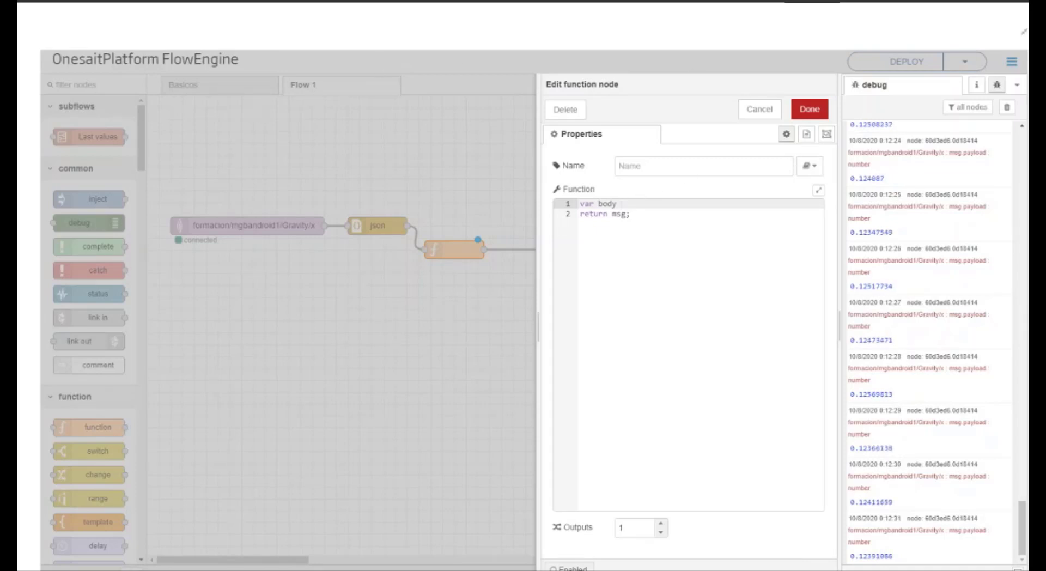
{"action": "type", "text": "=msg"}
{"action": "key", "text": "Return"}
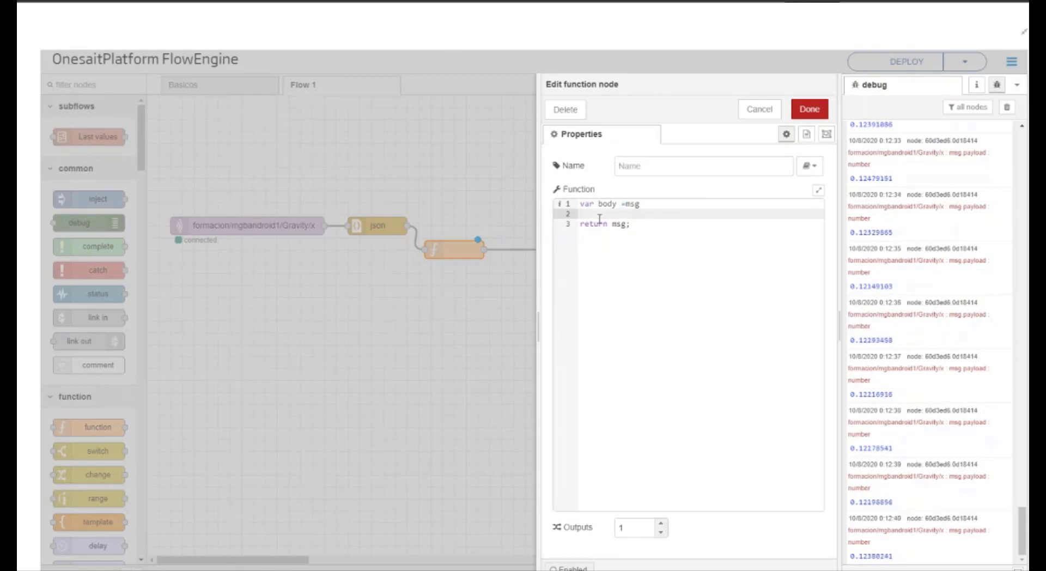
{"action": "type", "text": "msg= {}"}
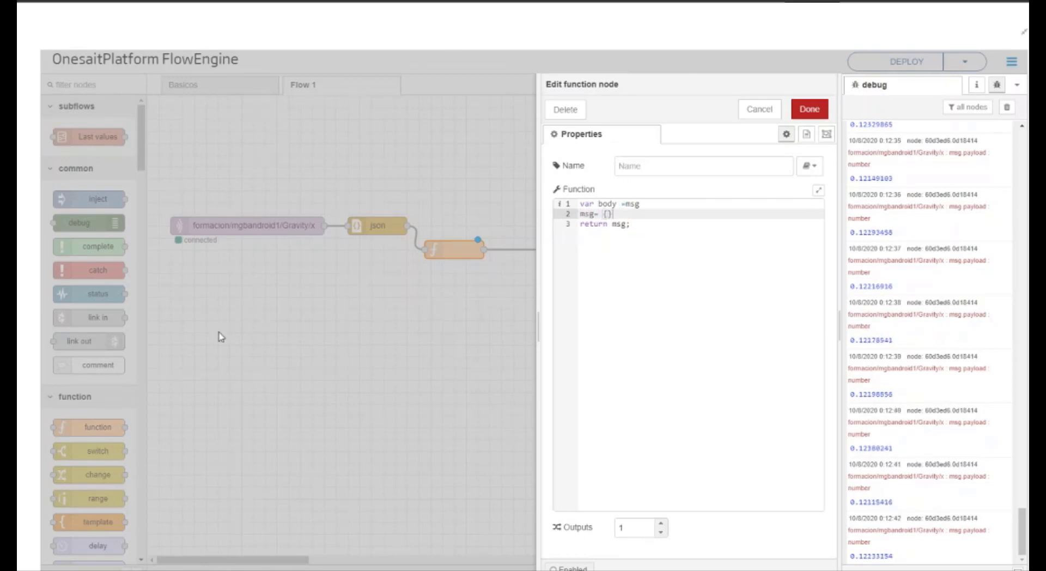
{"action": "key", "text": "Return"}
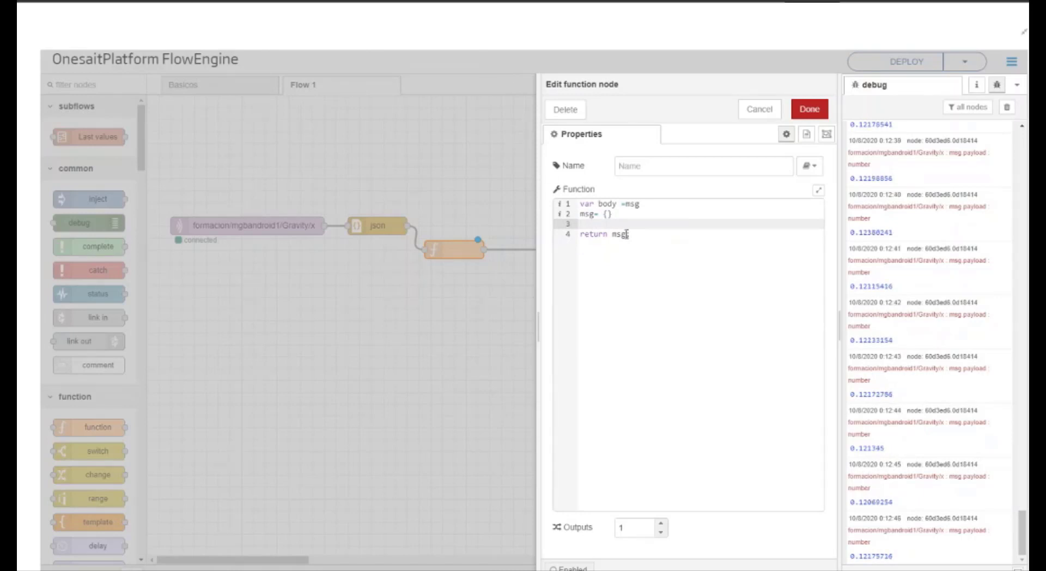
{"action": "type", "text": "msg.payload= {}"}
{"action": "key", "text": "Return"}
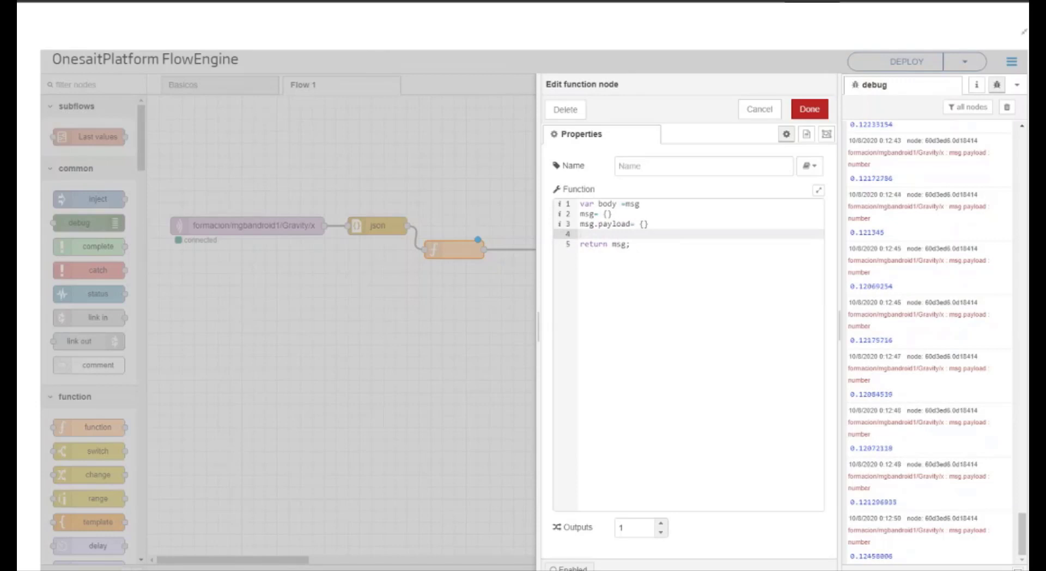
Step: Add a code line setting msg.payload.position to the rounded incoming value, Math.round ((body.payload))
{"action": "left_click", "coordinate": [626, 227]}
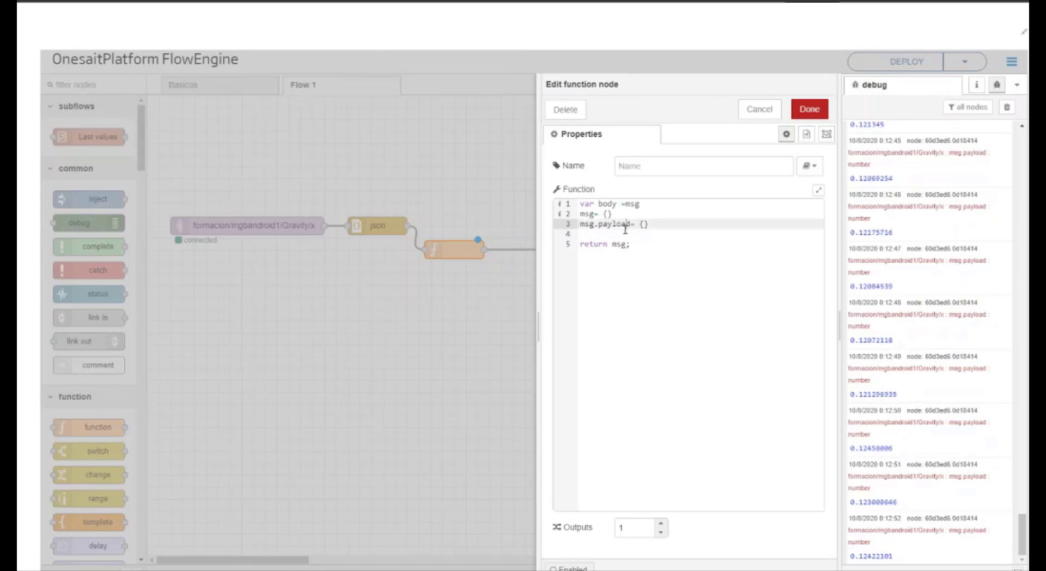
{"action": "left_click", "coordinate": [621, 232]}
{"action": "type", "text": "ms"}
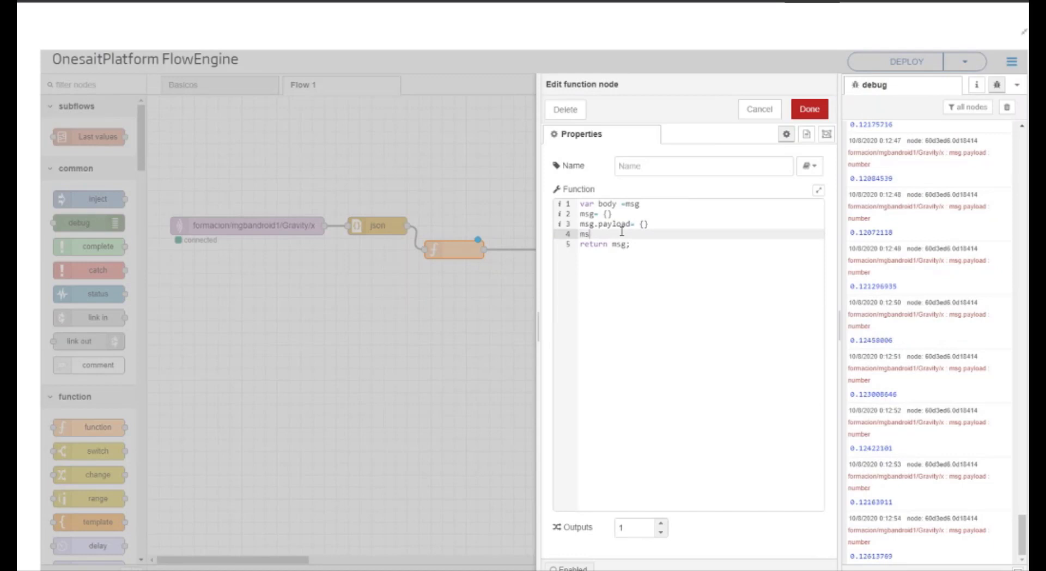
{"action": "type", "text": "g.paylo"}
{"action": "key", "text": "BackSpace"}
{"action": "key", "text": "BackSpace"}
{"action": "type", "text": "load.position"}
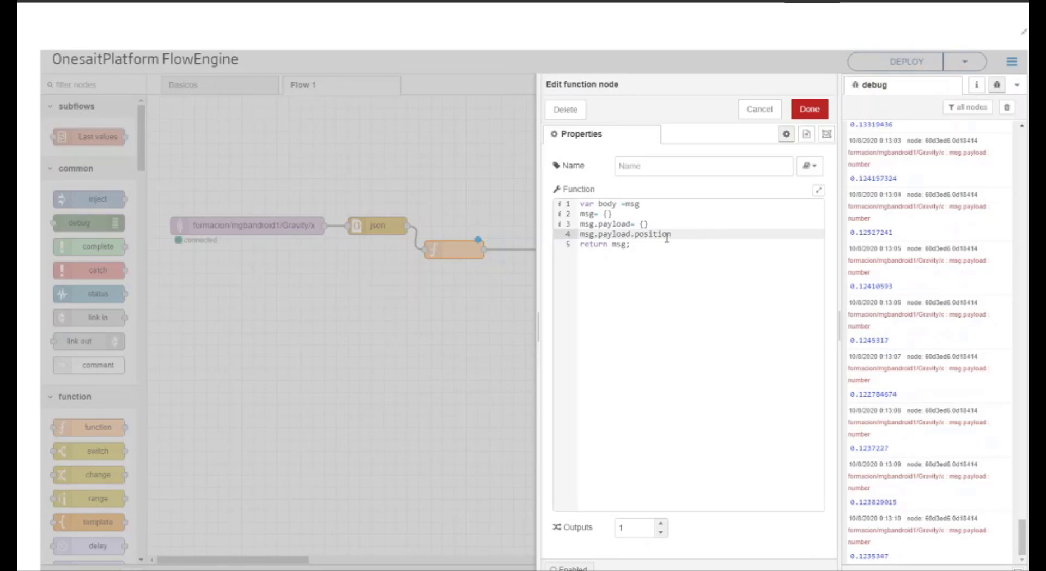
{"action": "type", "text": "= Math.round "}
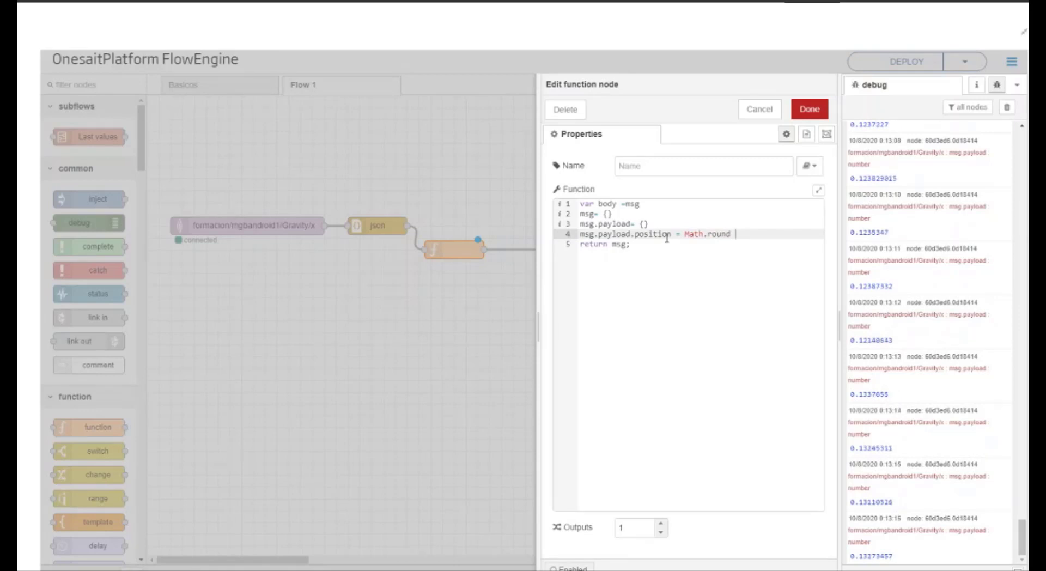
{"action": "type", "text": "(("}
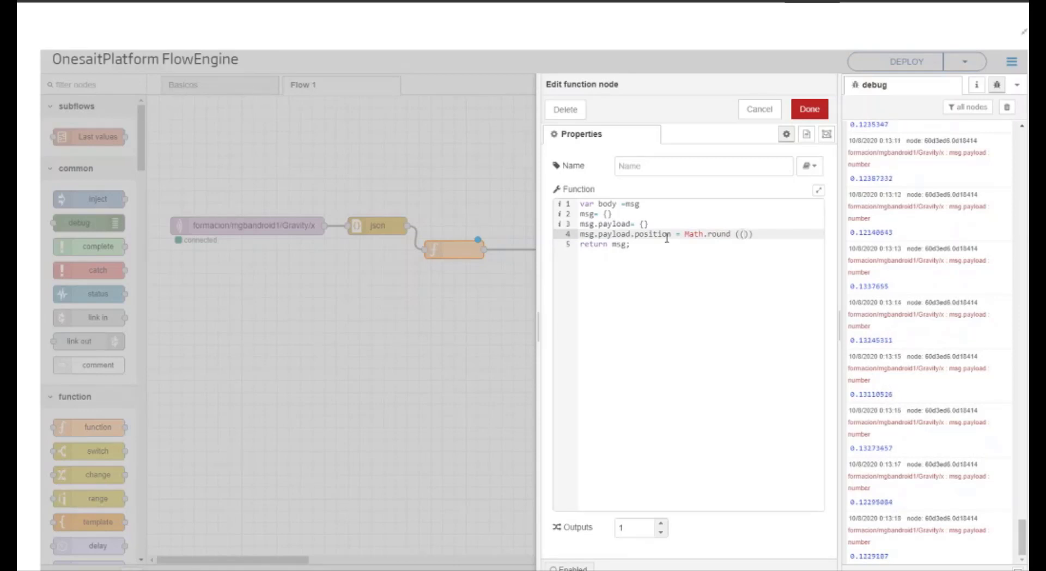
{"action": "type", "text": "body"}
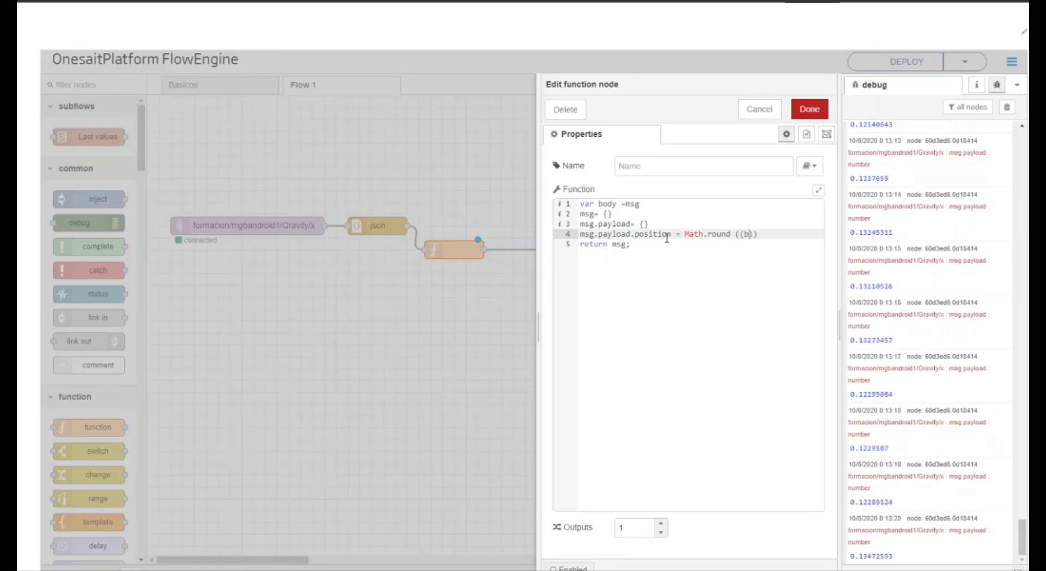
{"action": "type", "text": ".payload"}
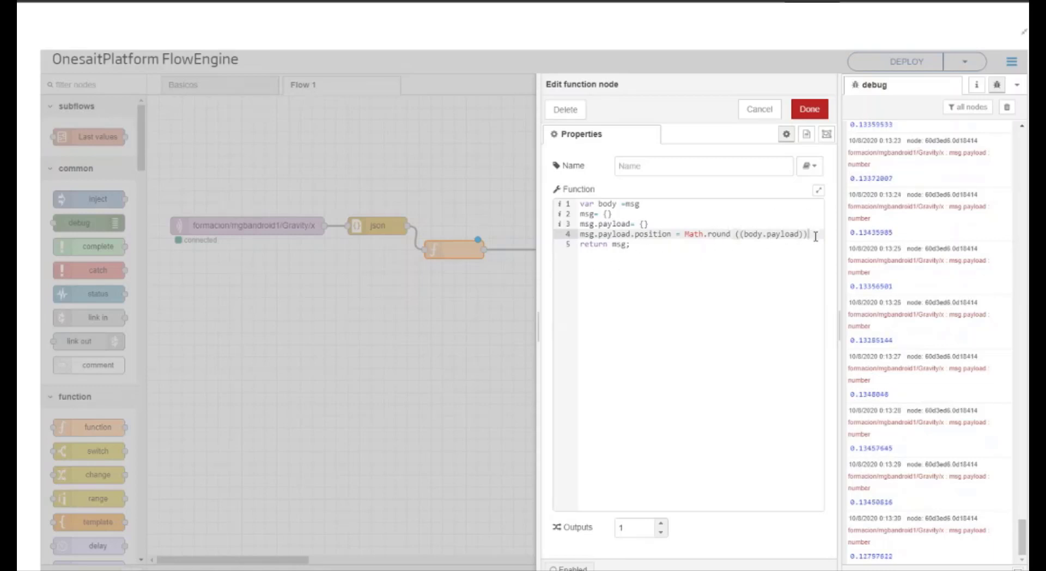
{"action": "key", "text": "Return"}
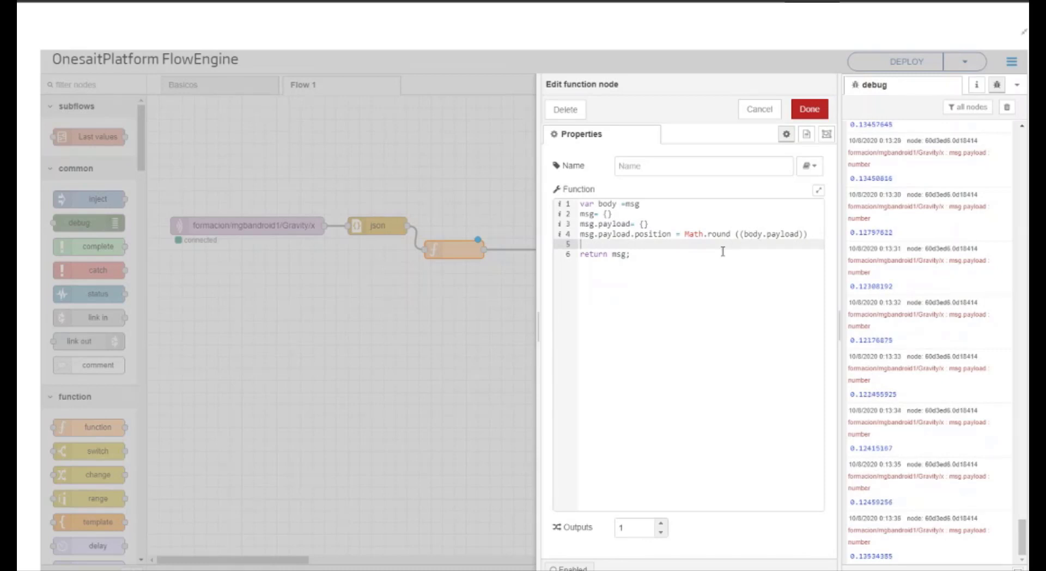
Step: Add the line msg.payload.timestamp = new Date() and remove the space after Math.round in the position line
{"action": "type", "text": "msg.payload.timestamp"}
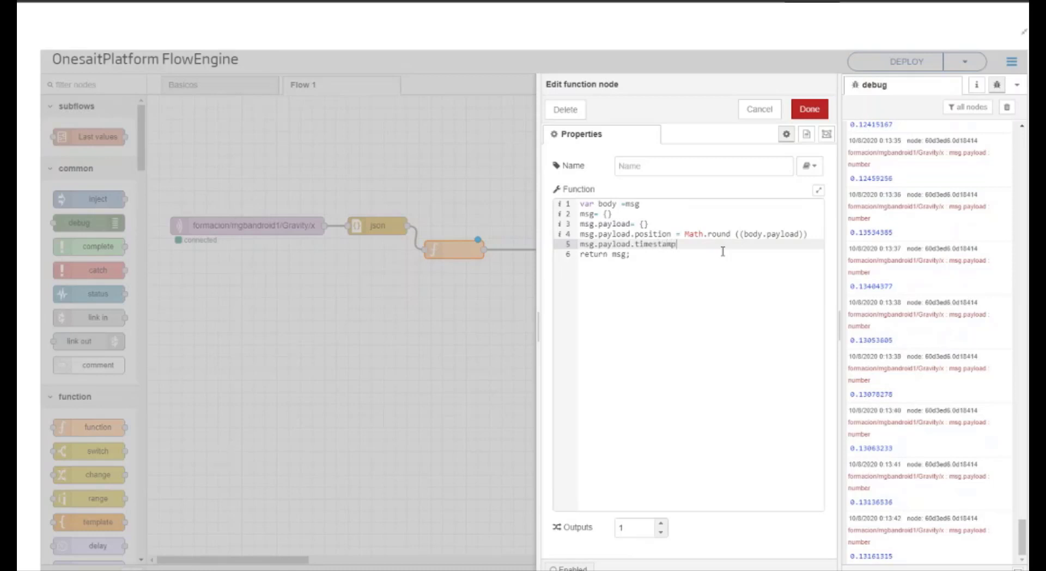
{"action": "type", "text": " = new Date()"}
{"action": "key", "text": "Return"}
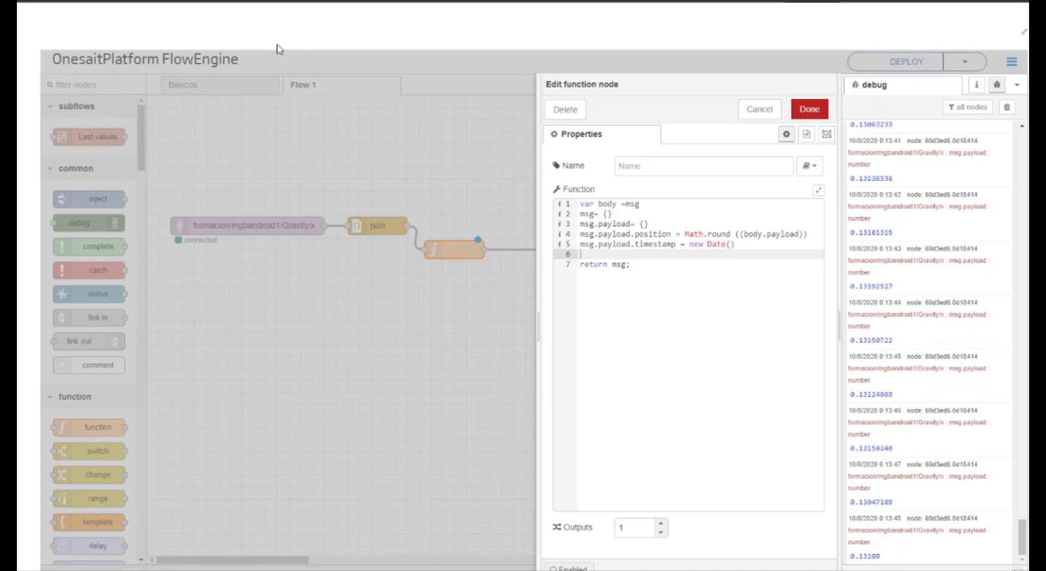
{"action": "left_click", "coordinate": [737, 234]}
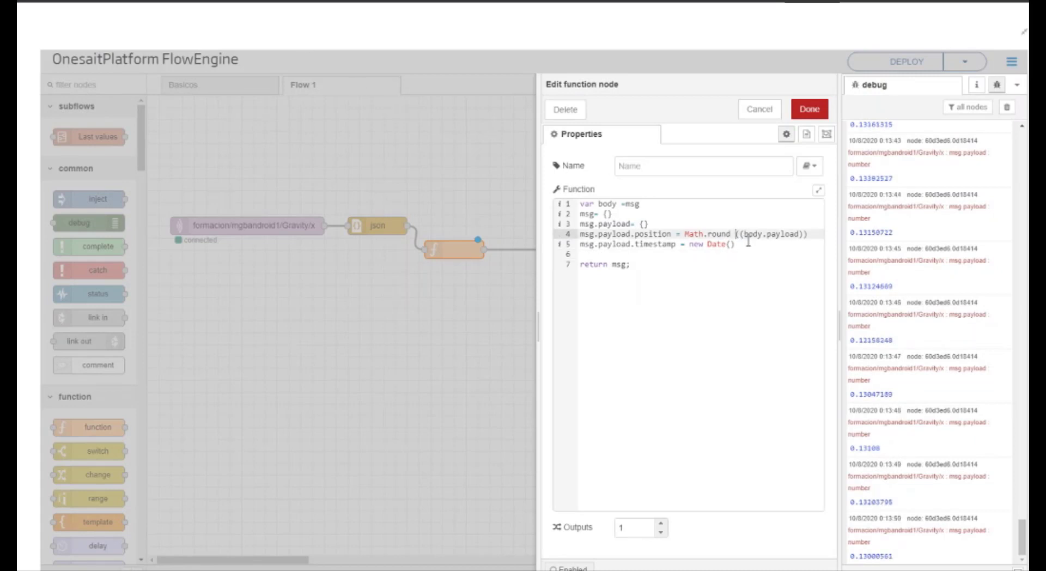
{"action": "key", "text": "BackSpace"}
{"action": "left_click", "coordinate": [719, 255]}
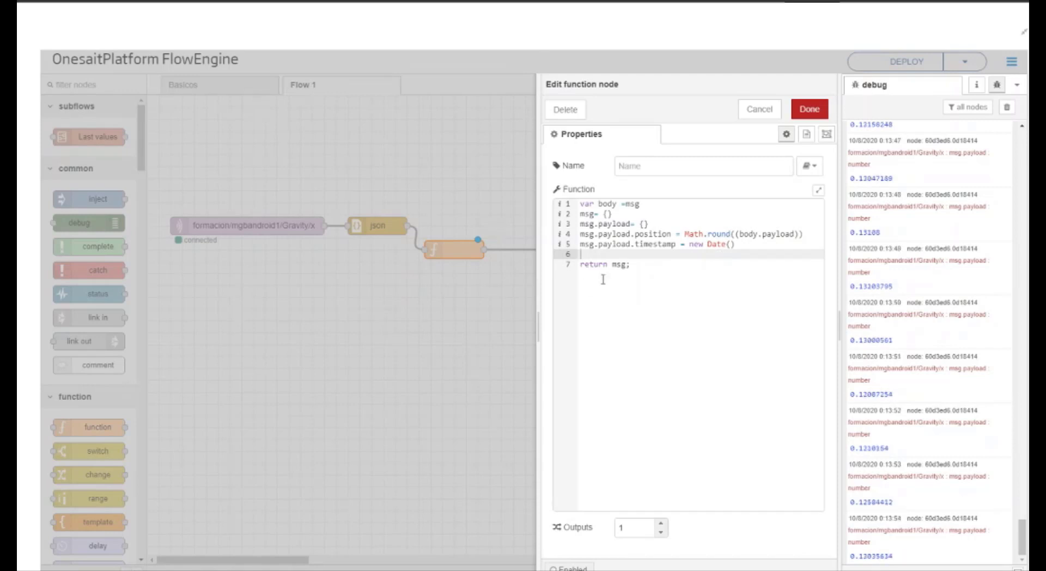
Step: Add the line msg.payload.name= 'MGB' before the return and save the function node
{"action": "type", "text": "msg.payload.na"}
{"action": "type", "text": ","}
{"action": "type", "text": "e"}
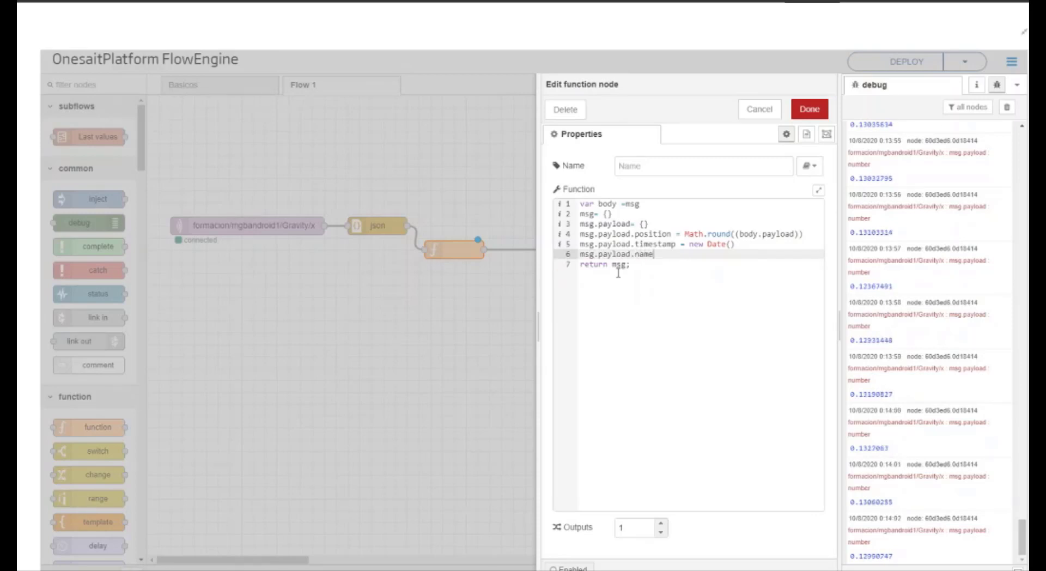
{"action": "type", "text": "= '"}
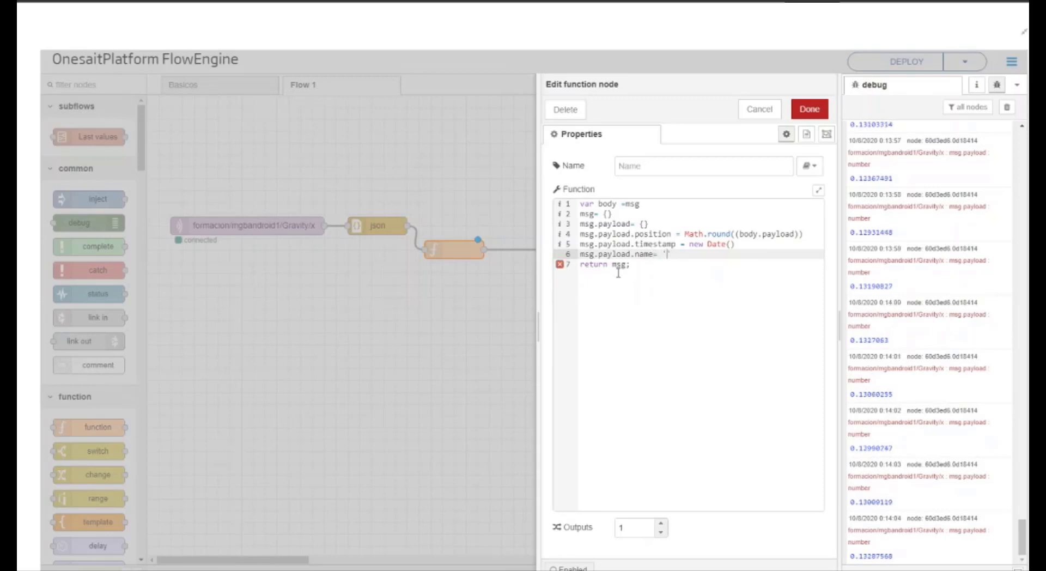
{"action": "type", "text": "MG"}
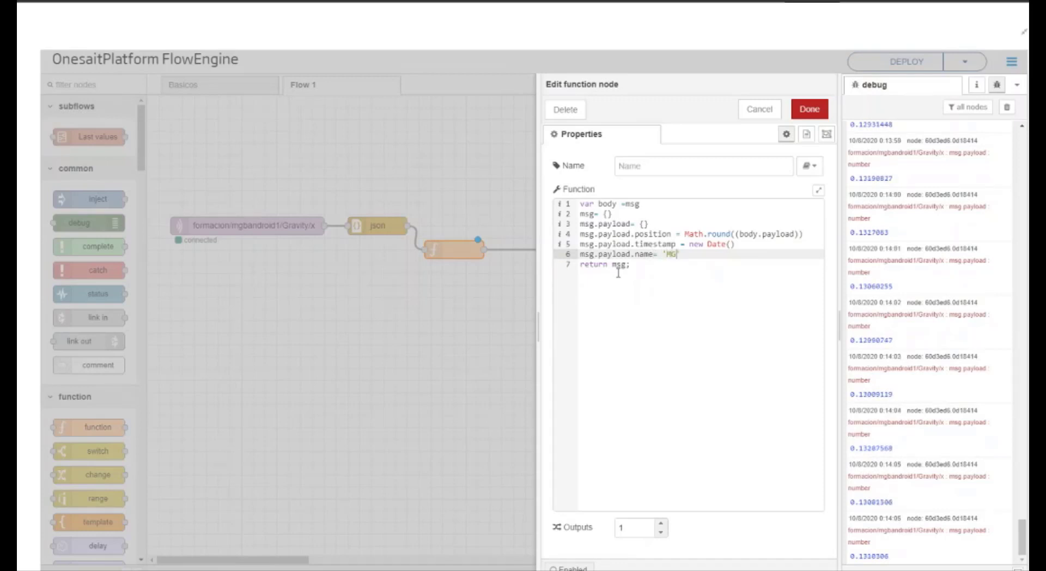
{"action": "type", "text": "B'"}
{"action": "left_click", "coordinate": [809, 109]}
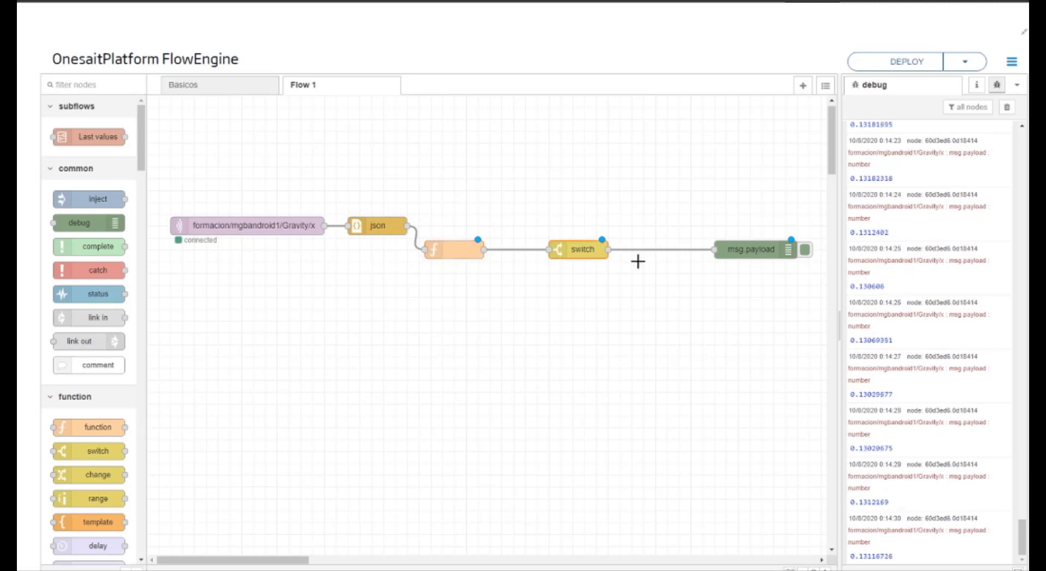
Step: Remove the switch node's wires, move it out of the line and wire the function node directly to the debug node
{"action": "left_click", "coordinate": [537, 253]}
{"action": "key", "text": "Delete"}
{"action": "left_click_drag", "start_coordinate": [714, 249], "coordinate": [537, 284]}
{"action": "left_click_drag", "start_coordinate": [565, 249], "coordinate": [567, 231]}
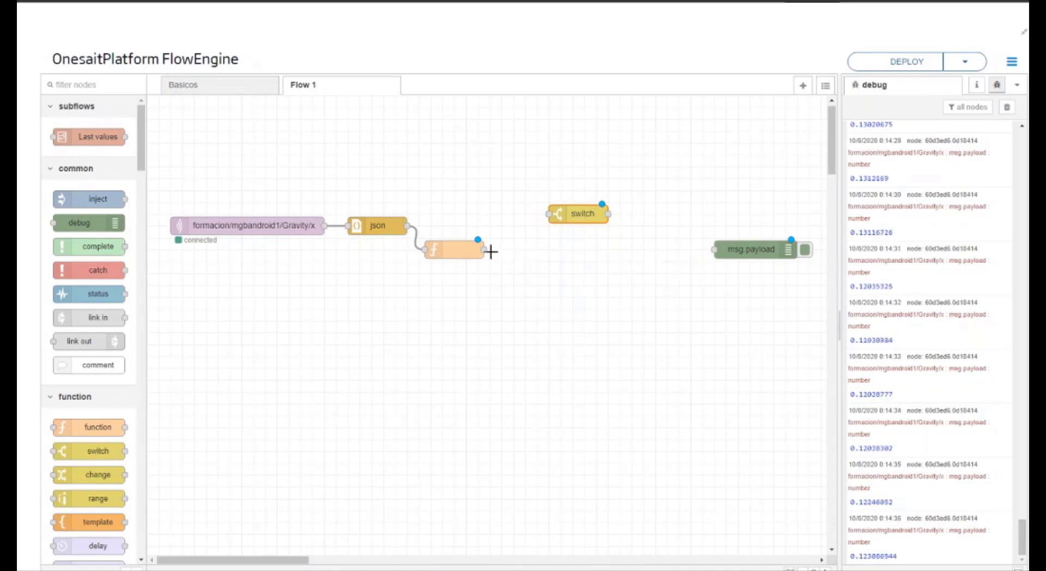
{"action": "left_click_drag", "start_coordinate": [484, 249], "coordinate": [716, 252]}
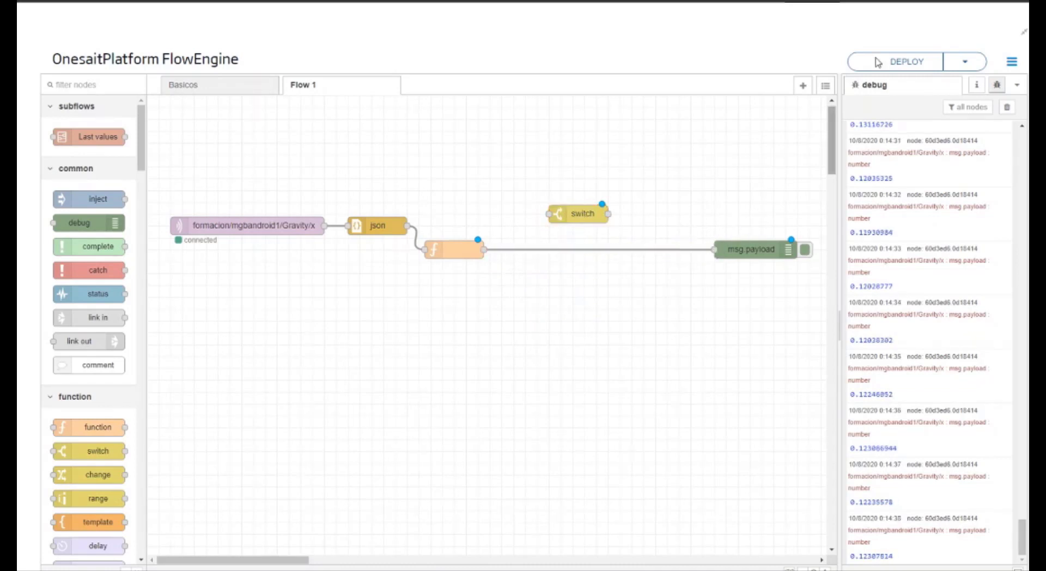
Step: Deploy the rewired flow, clear the debug messages and inspect the incoming payload objects
{"action": "left_click", "coordinate": [925, 57]}
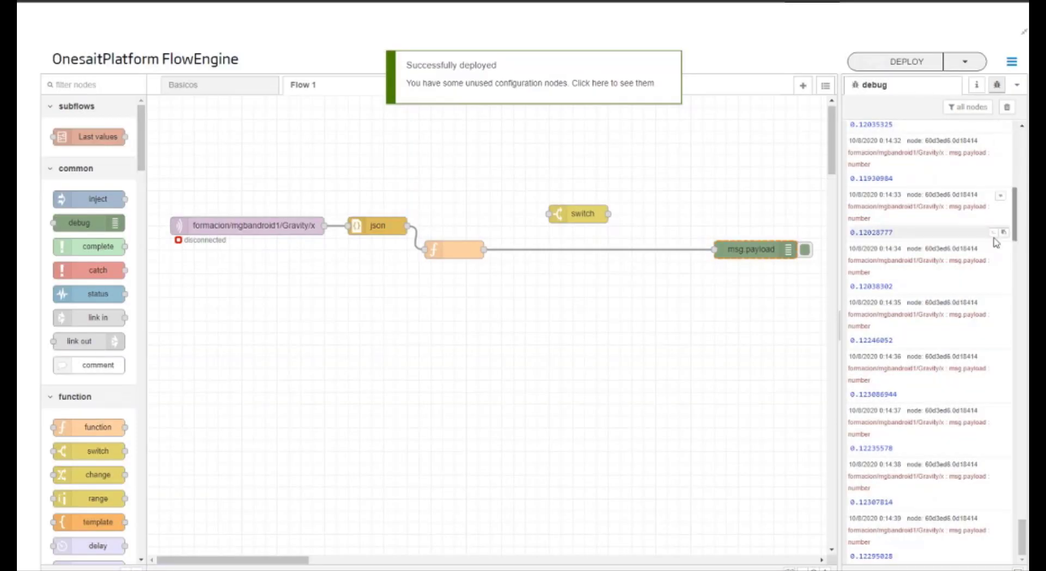
{"action": "left_click", "coordinate": [1006, 106]}
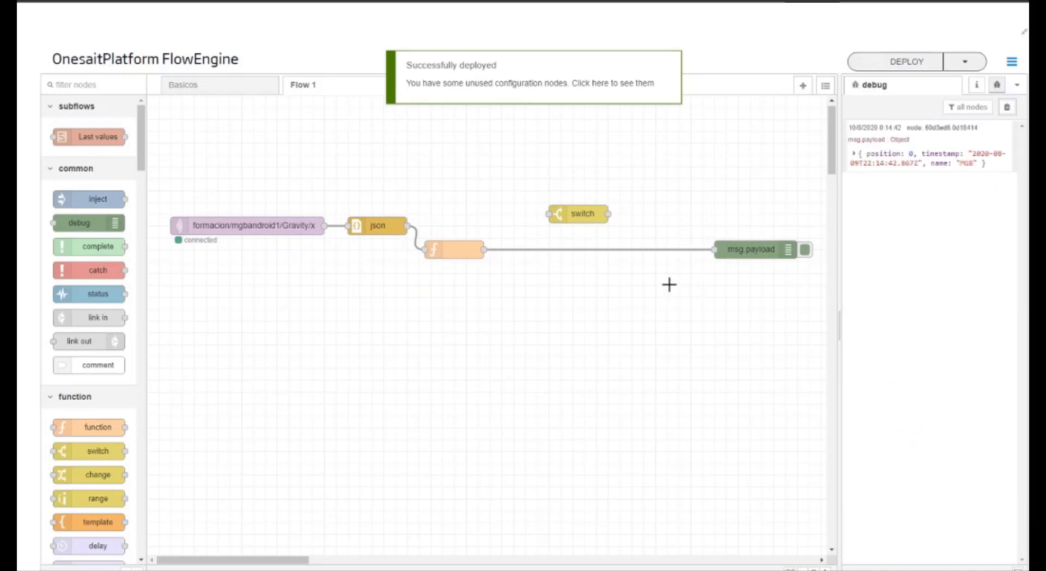
{"action": "left_click", "coordinate": [921, 159]}
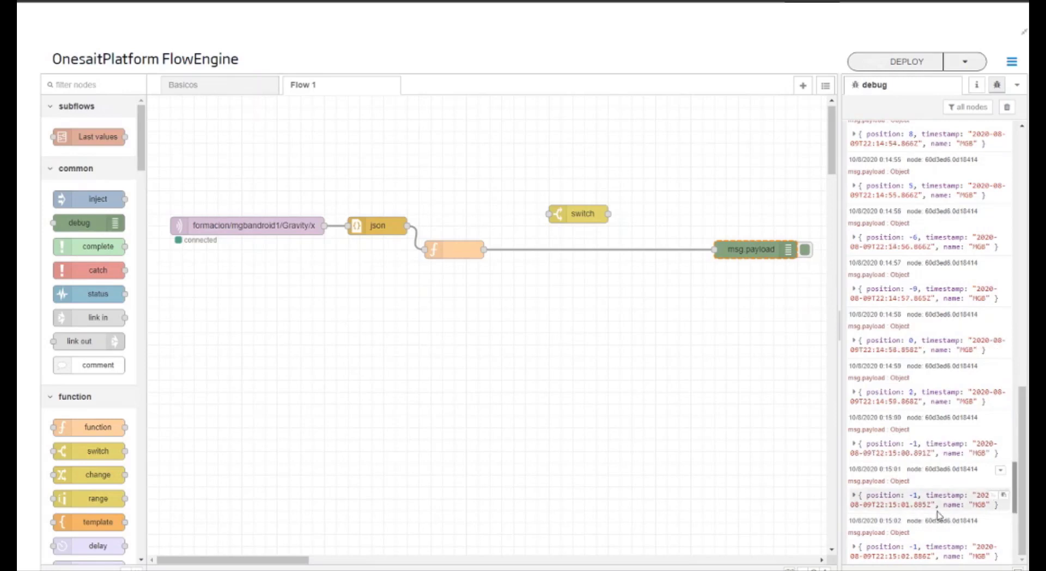
Step: Copy the position field's path from a debug message and set the switch node's property to payload.position
{"action": "left_click_drag", "start_coordinate": [932, 504], "coordinate": [869, 506]}
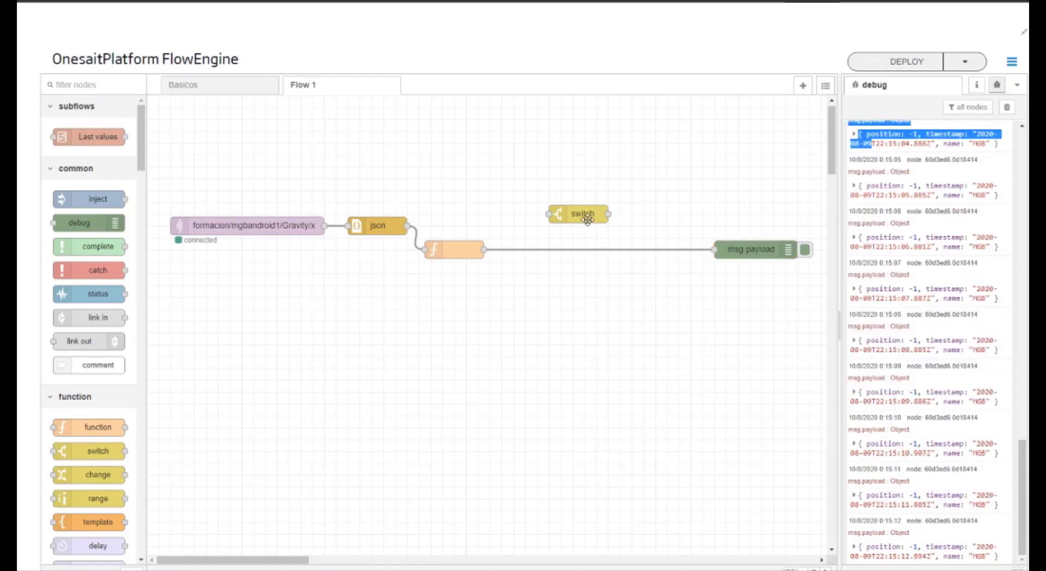
{"action": "left_click", "coordinate": [893, 448]}
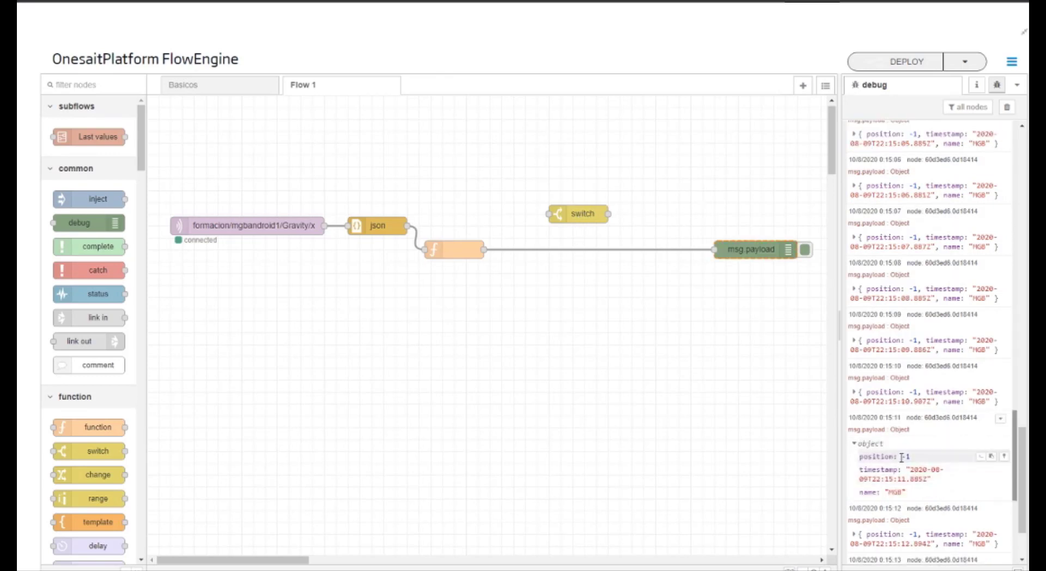
{"action": "left_click", "coordinate": [981, 460]}
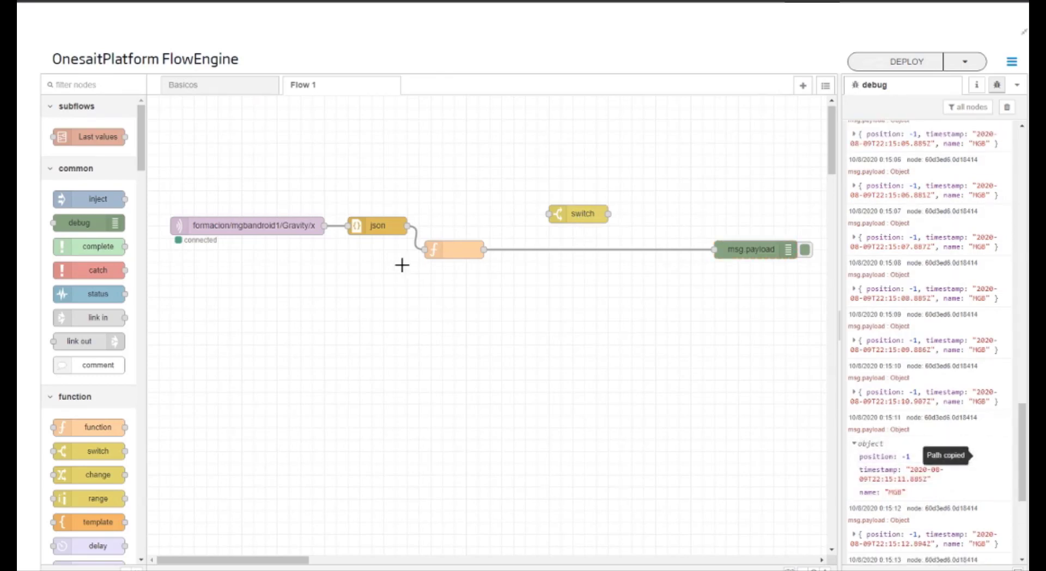
{"action": "double_click", "coordinate": [581, 214]}
{"action": "double_click", "coordinate": [671, 197]}
{"action": "key", "text": "ctrl+v"}
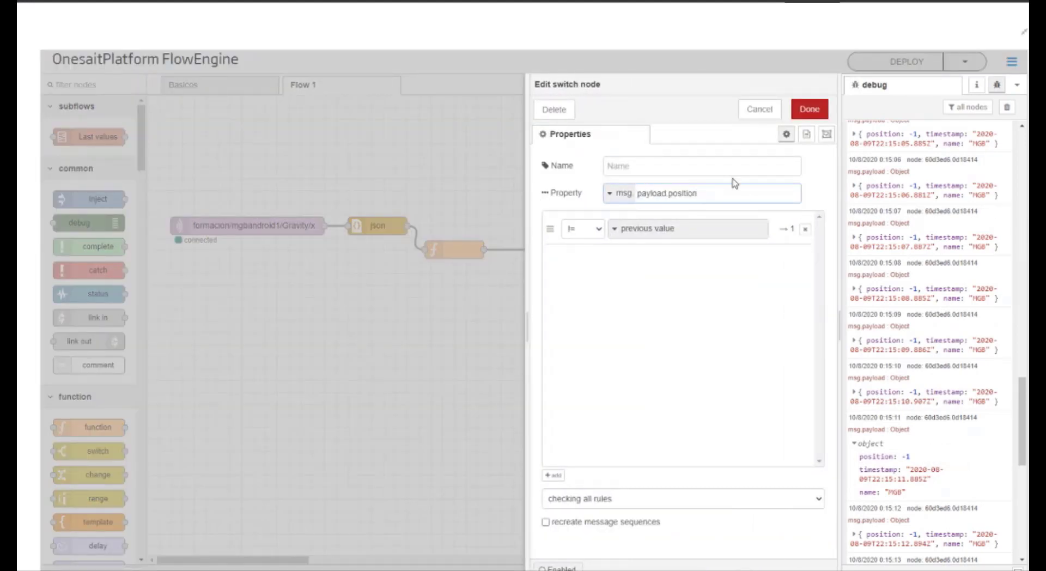
{"action": "left_click", "coordinate": [810, 111]}
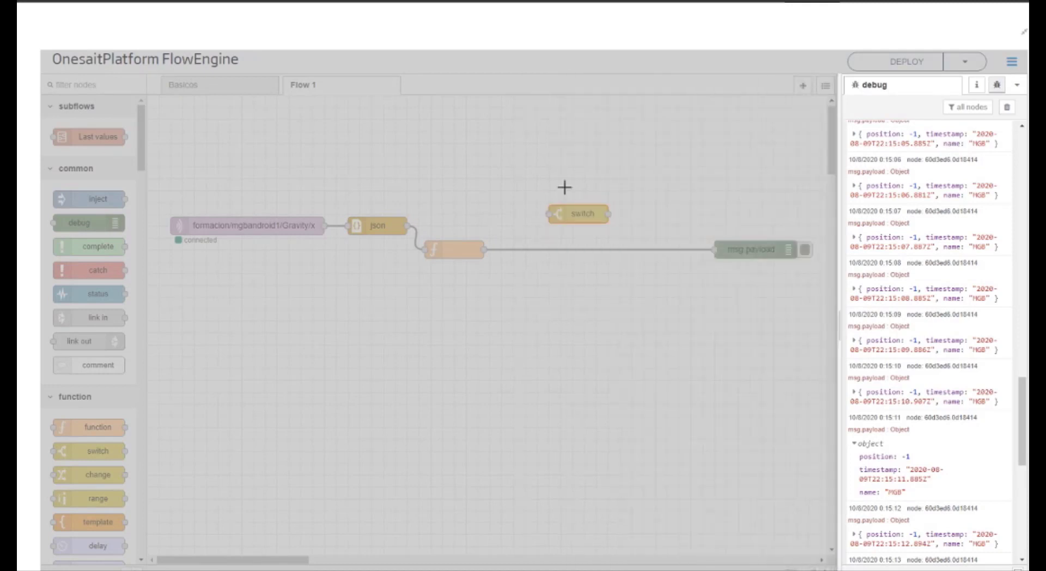
Step: Insert the switch node into the wire between the function and debug nodes, deploy the flow and clear the debug messages
{"action": "left_click_drag", "start_coordinate": [569, 211], "coordinate": [594, 245]}
{"action": "left_click", "coordinate": [909, 63]}
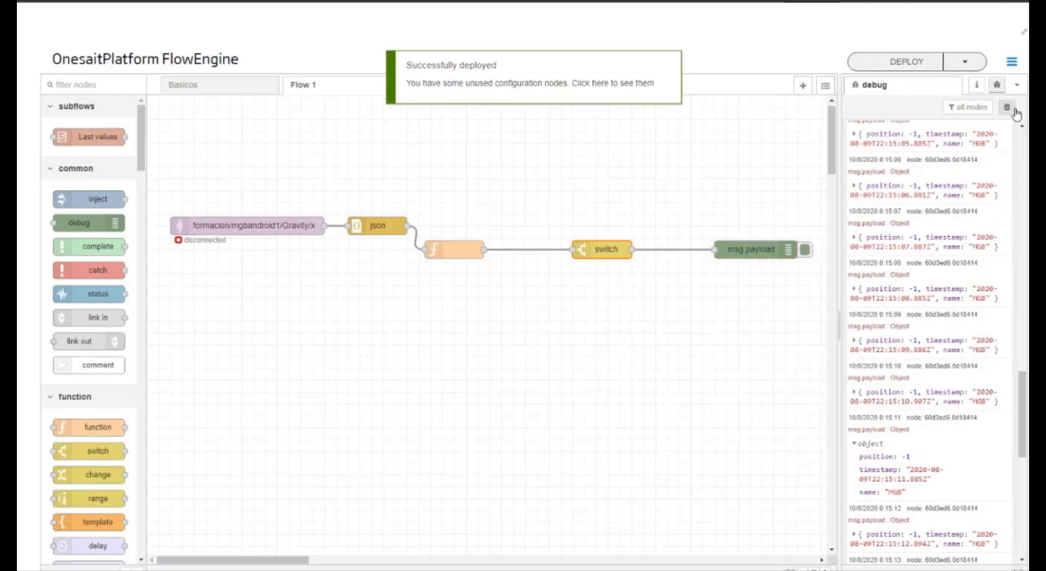
{"action": "left_click", "coordinate": [1014, 111]}
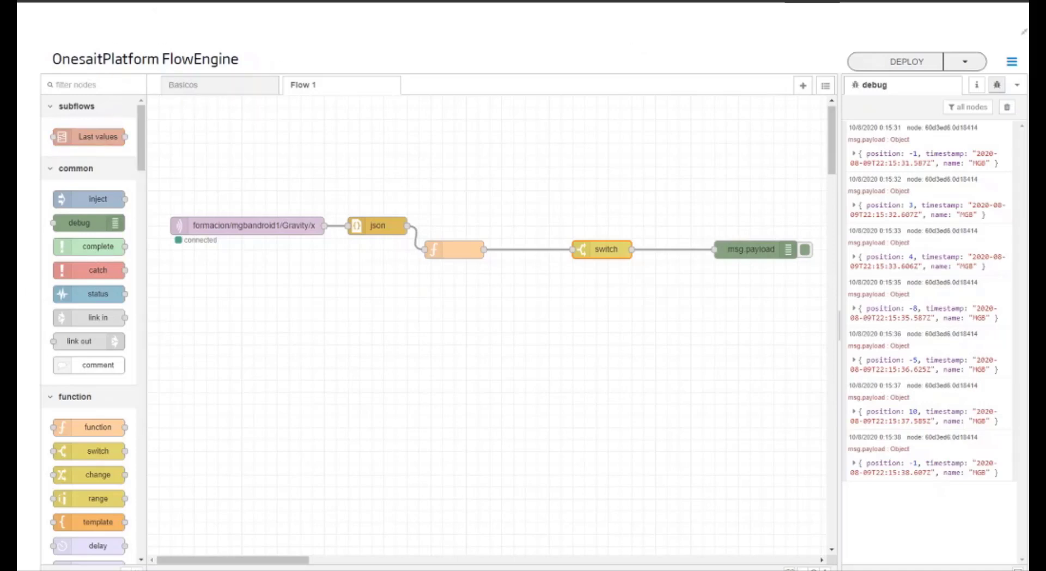
Step: Leave the full-screen flow editor and start creating a new ontology with the Creation Step by Step option
{"action": "left_click", "coordinate": [1025, 34]}
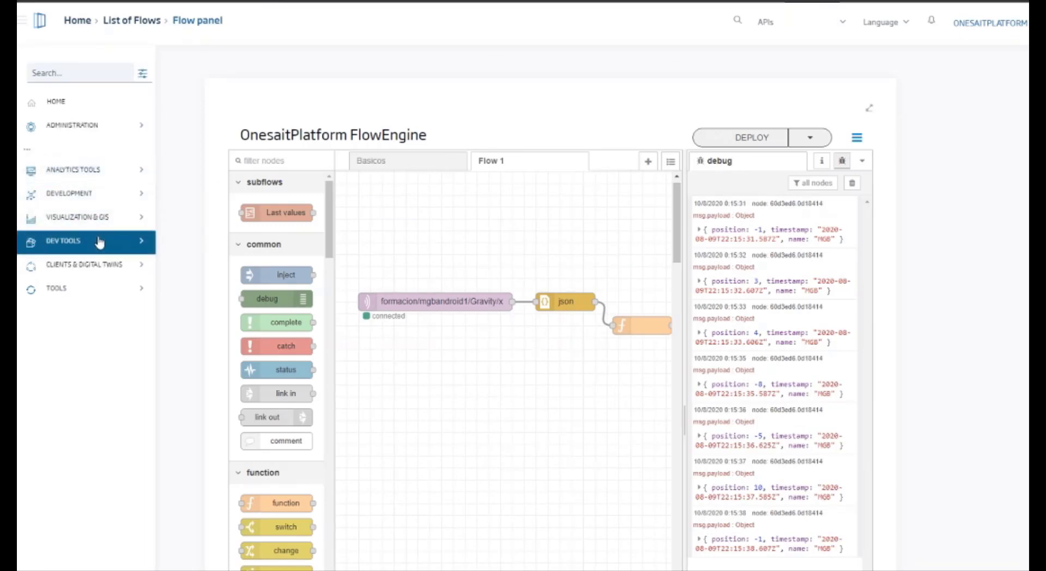
{"action": "left_click", "coordinate": [100, 205]}
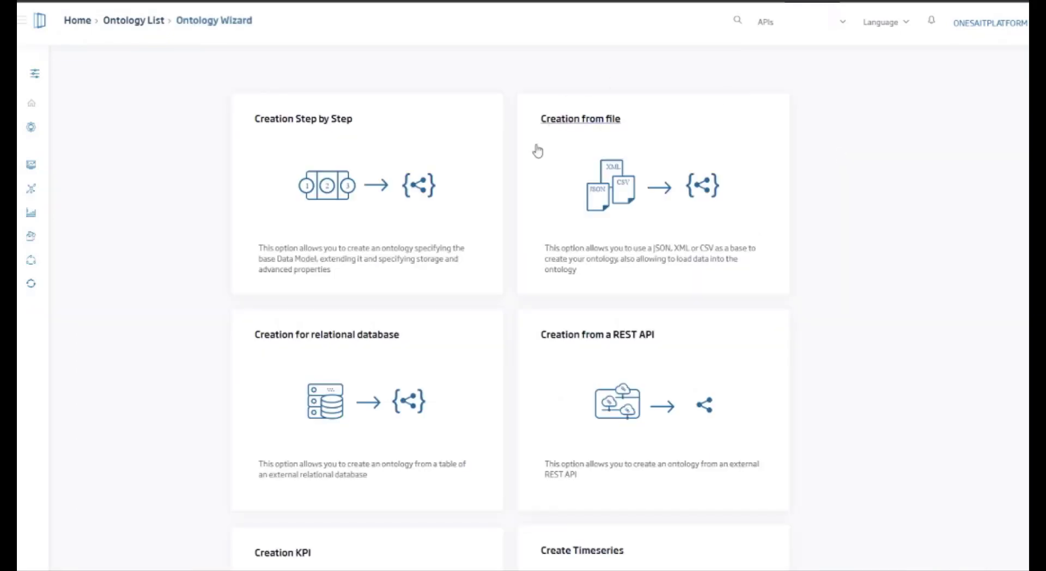
{"action": "left_click", "coordinate": [338, 201]}
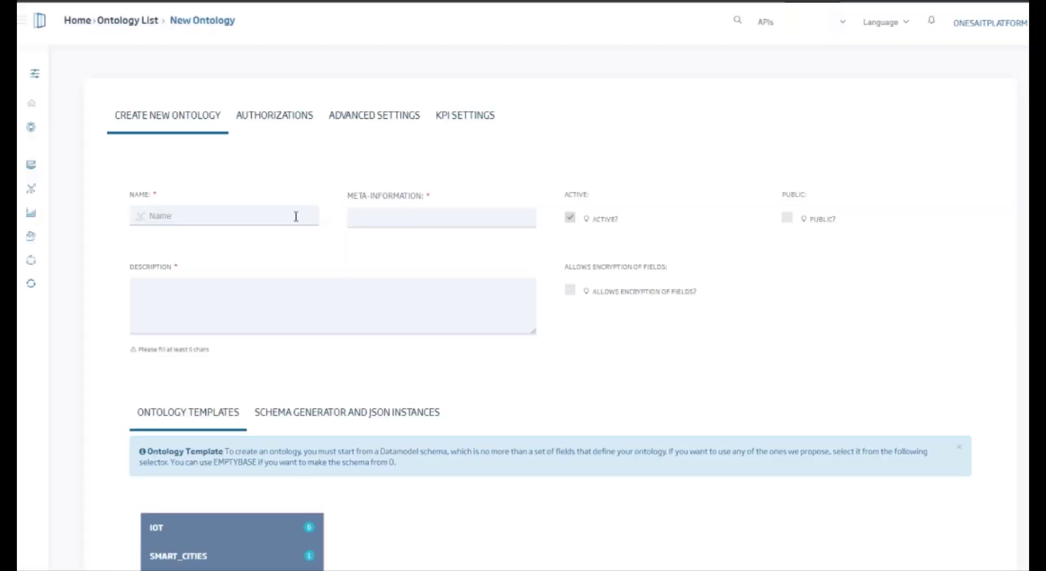
Step: Name the ontology formacion_flowengine and describe it as "ontologia para la formacion sobre flowengine"
{"action": "type", "text": "formcion_flowngine"}
{"action": "left_click", "coordinate": [167, 216]}
{"action": "type", "text": "ae"}
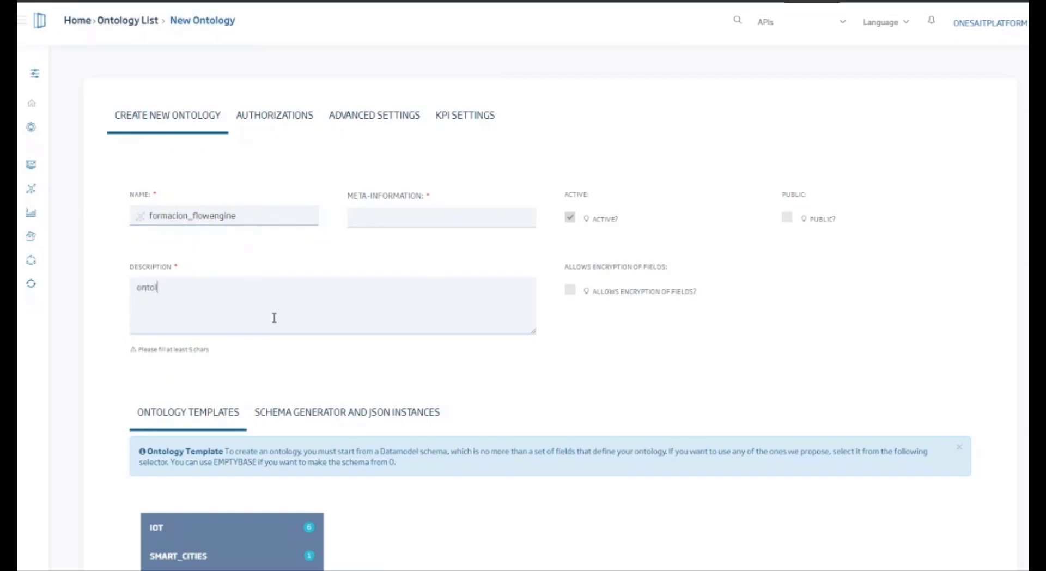
{"action": "type", "text": "a formacion sobre flowengine"}
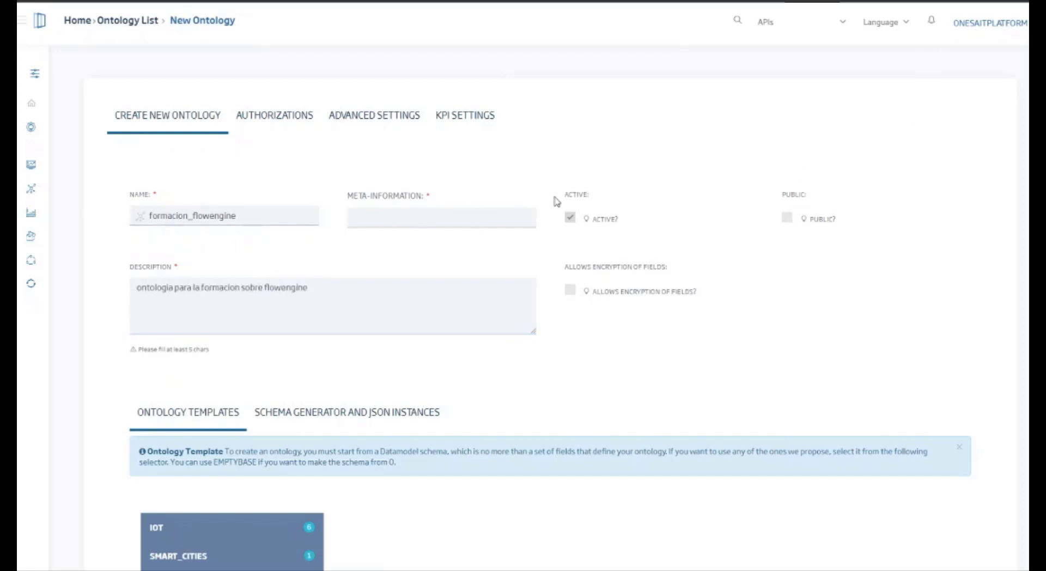
{"action": "type", "text": "formacion"}
Step: Add the meta-information tags formacion, flowengine, iot, sensor, smartphone and android to the ontology
{"action": "key", "text": "Return"}
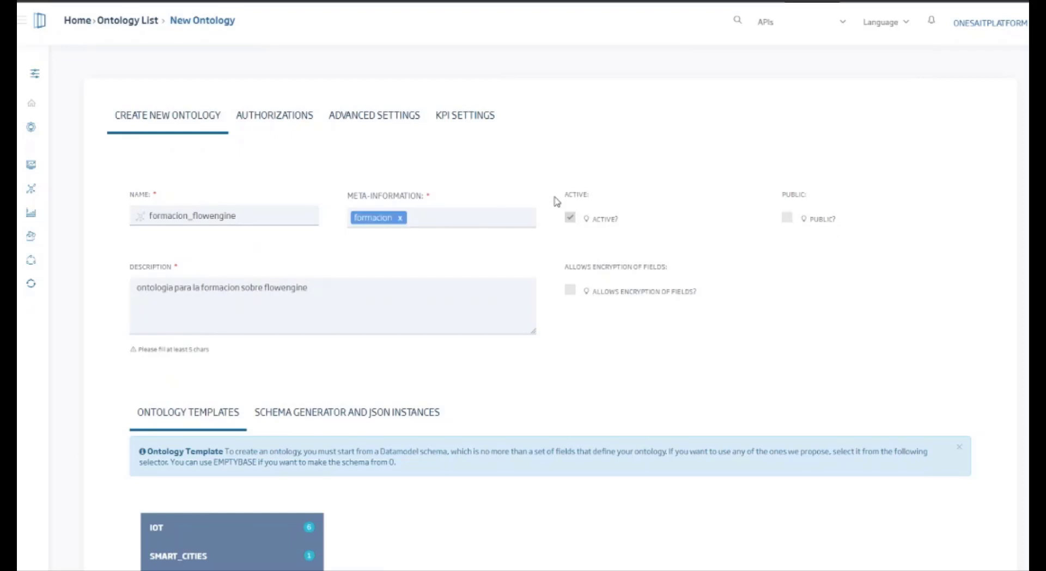
{"action": "type", "text": "flowengine"}
{"action": "key", "text": "Return"}
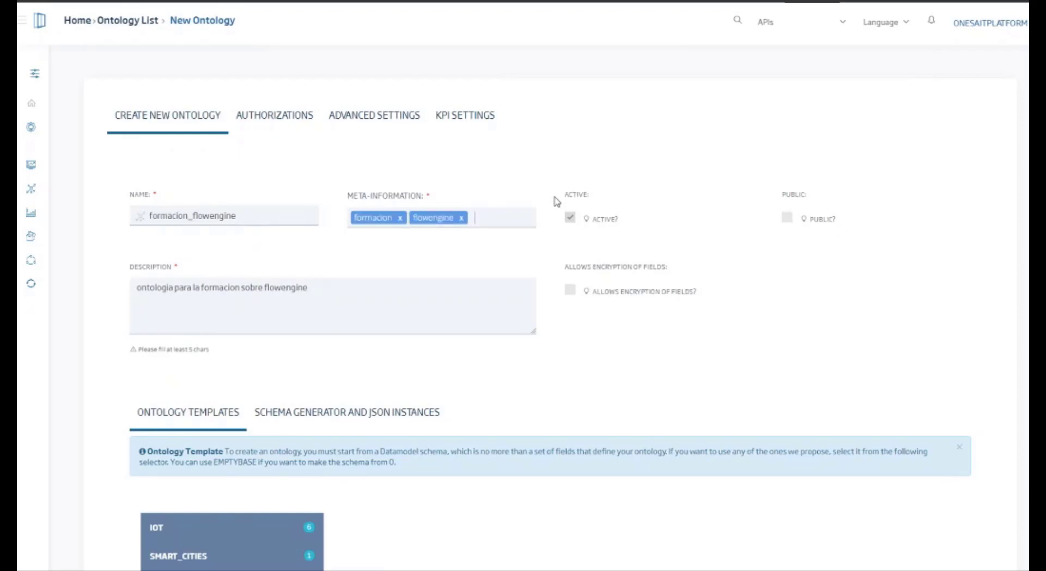
{"action": "type", "text": "iot"}
{"action": "key", "text": "Return"}
{"action": "type", "text": "onto"}
{"action": "key", "text": "BackSpace"}
{"action": "key", "text": "BackSpace"}
{"action": "key", "text": "BackSpace"}
{"action": "key", "text": "BackSpace"}
{"action": "type", "text": "sensor"}
{"action": "key", "text": "Return"}
{"action": "type", "text": "smartphone"}
{"action": "key", "text": "Return"}
{"action": "type", "text": "android"}
{"action": "key", "text": "Return"}
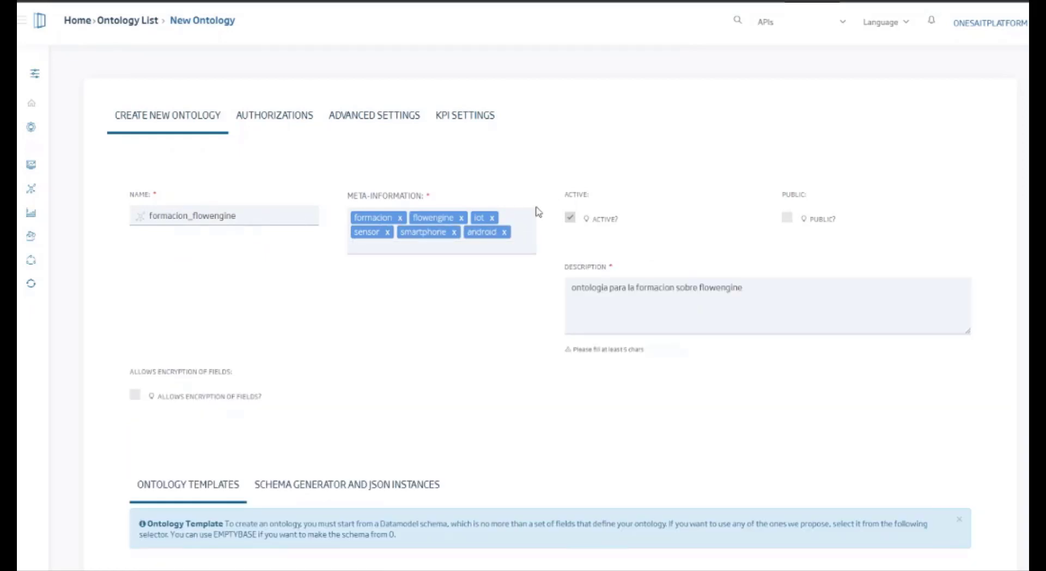
Step: Choose the General EMPTYBASE template and add a property named position with data type number
{"action": "scroll", "coordinate": [180, 289], "scroll_direction": "down", "scroll_amount": 8}
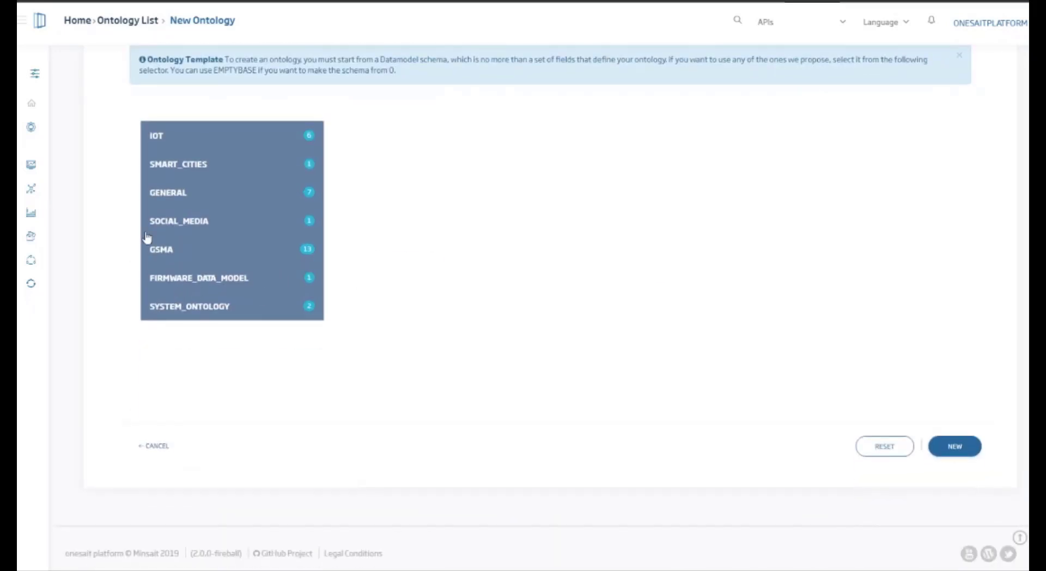
{"action": "left_click", "coordinate": [179, 195]}
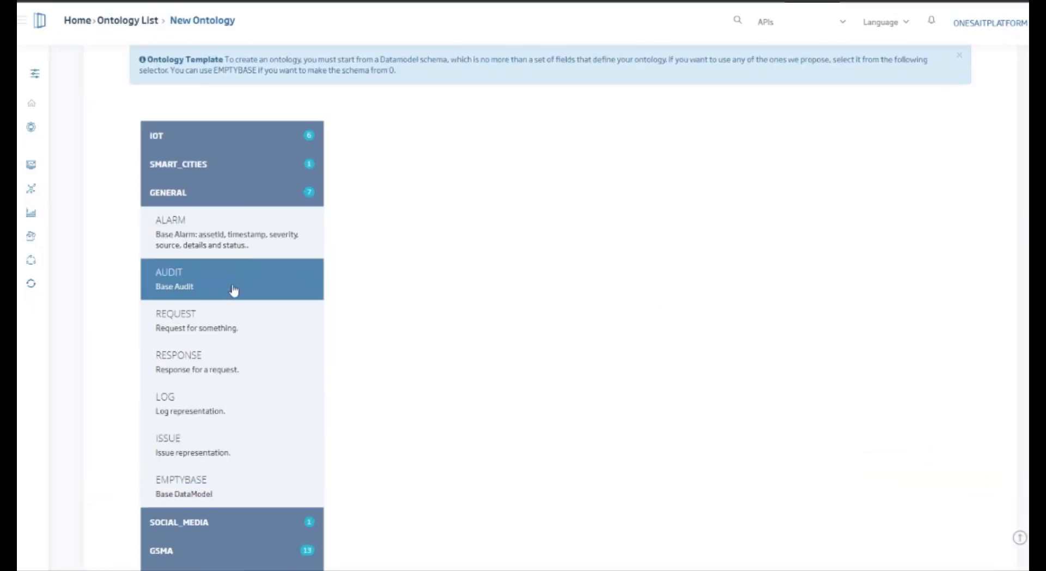
{"action": "left_click", "coordinate": [218, 483]}
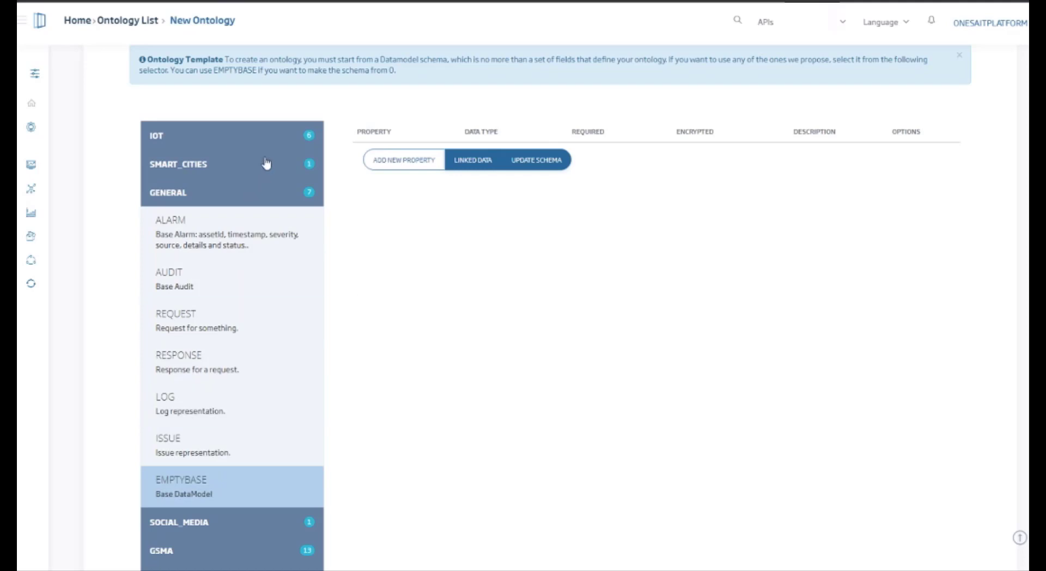
{"action": "left_click", "coordinate": [404, 171]}
{"action": "left_click", "coordinate": [398, 133]}
{"action": "type", "text": "positio"}
{"action": "left_click", "coordinate": [510, 128]}
{"action": "left_click", "coordinate": [526, 173]}
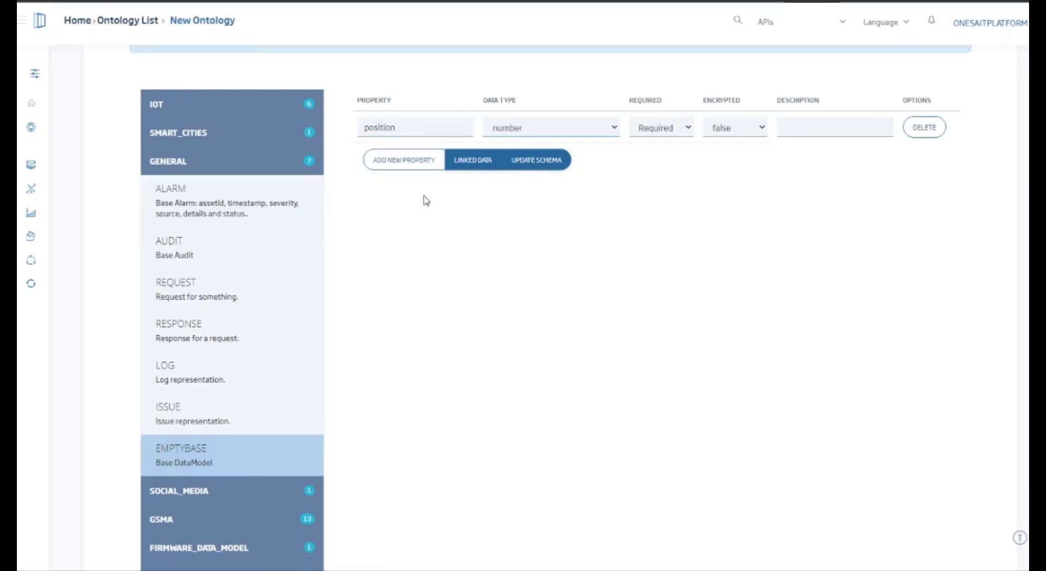
Step: Add a second property named timestamp with data type string
{"action": "left_click", "coordinate": [395, 163]}
{"action": "left_click", "coordinate": [412, 132]}
{"action": "type", "text": "nam"}
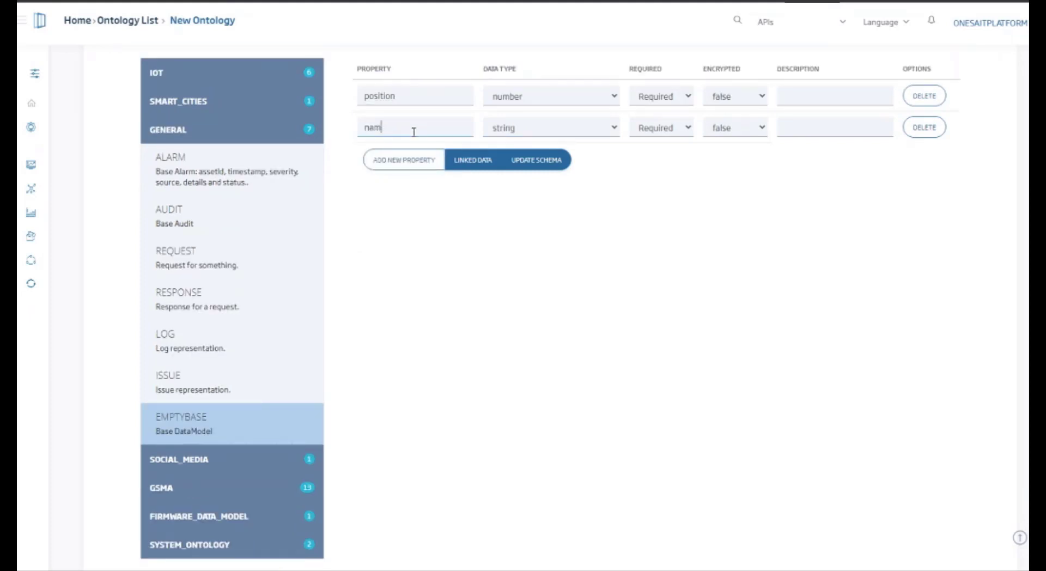
{"action": "type", "text": "etimestamp"}
{"action": "left_click", "coordinate": [610, 131]}
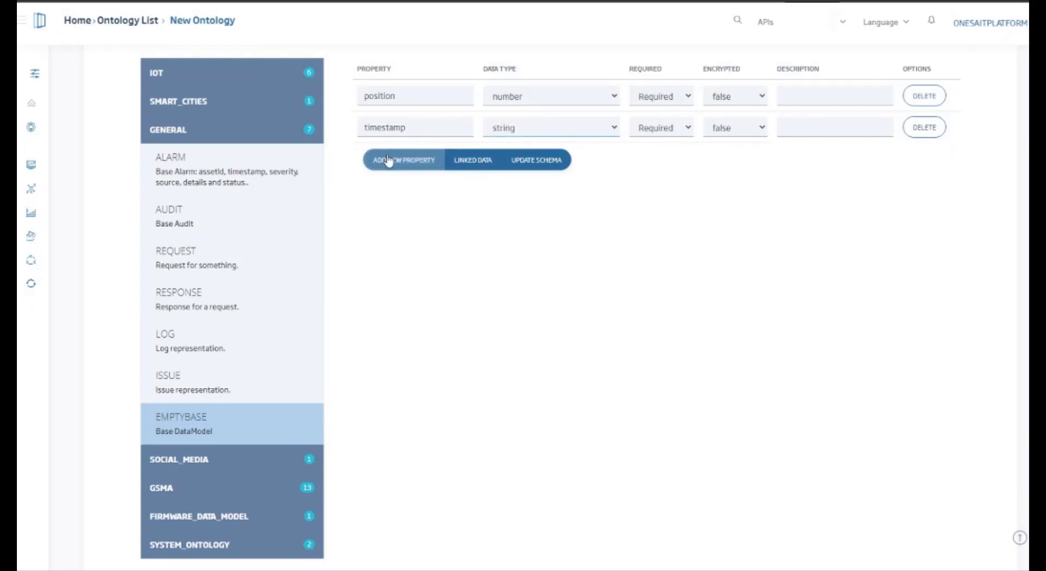
Step: Make both the position and timestamp properties optional
{"action": "left_click", "coordinate": [674, 99]}
{"action": "left_click", "coordinate": [682, 125]}
{"action": "left_click", "coordinate": [680, 131]}
{"action": "left_click", "coordinate": [677, 159]}
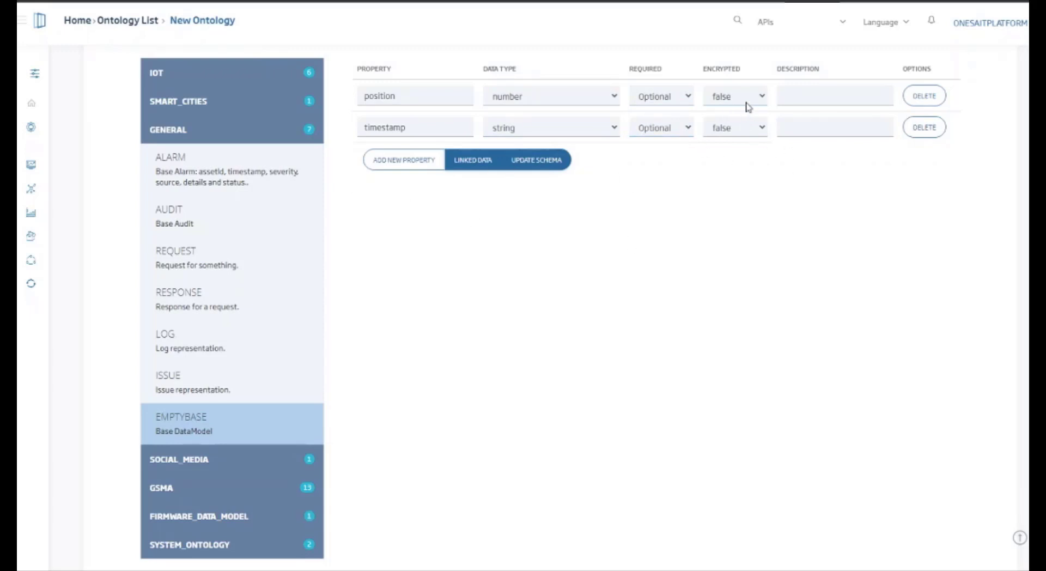
Step: Describe position as "posicion del sensor en absolutos" and timestamp as "fecha de insercion"
{"action": "left_click", "coordinate": [828, 98]}
{"action": "type", "text": "posicion del sensor en absolutos"}
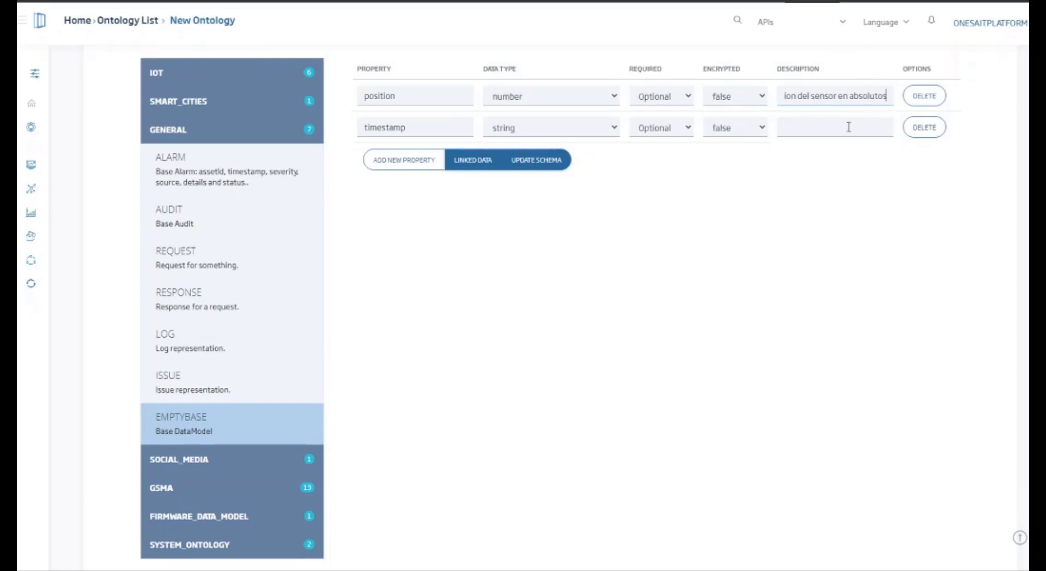
{"action": "left_click", "coordinate": [817, 128]}
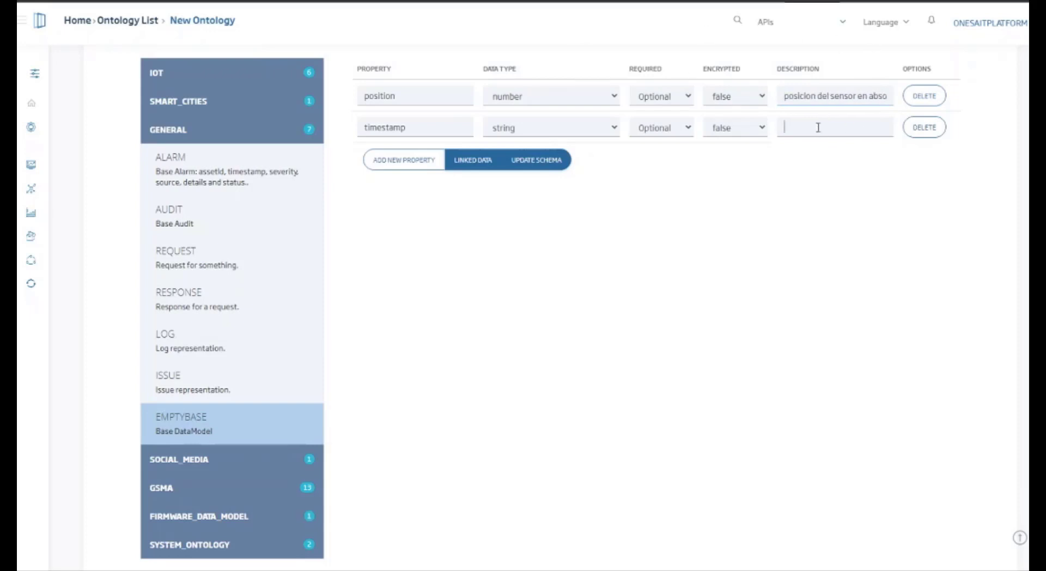
{"action": "type", "text": "fecha de insercion"}
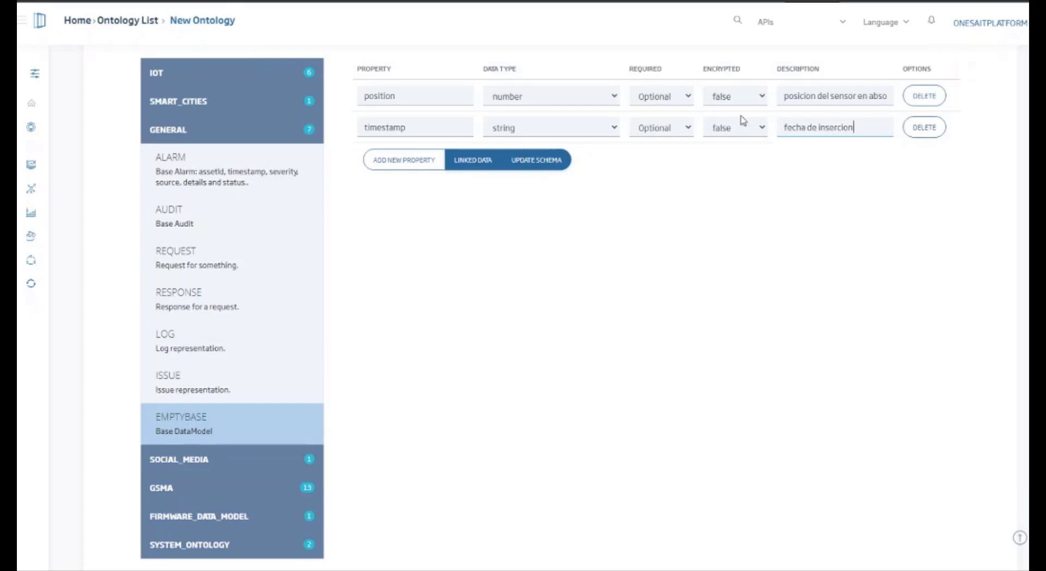
Step: Add an optional string property called name with the description "usuario del sensor"
{"action": "left_click", "coordinate": [440, 160]}
{"action": "left_click", "coordinate": [412, 125]}
{"action": "type", "text": "name"}
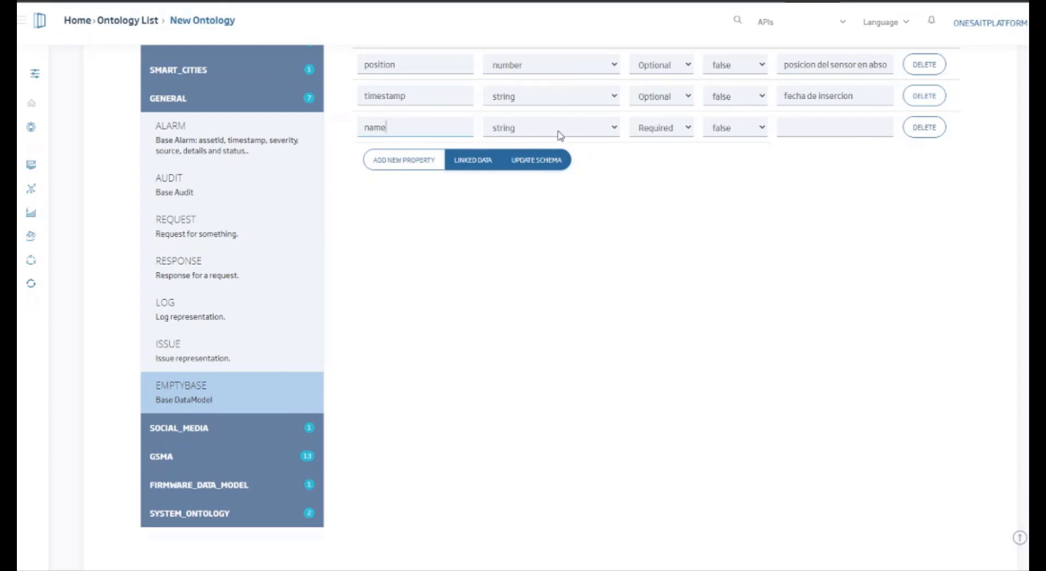
{"action": "left_click", "coordinate": [660, 157]}
{"action": "left_click", "coordinate": [818, 129]}
{"action": "type", "text": "usuario del sonsor"}
Step: Update the ontology schema from the properties and expand its whole tree to review the fields
{"action": "left_click", "coordinate": [545, 165]}
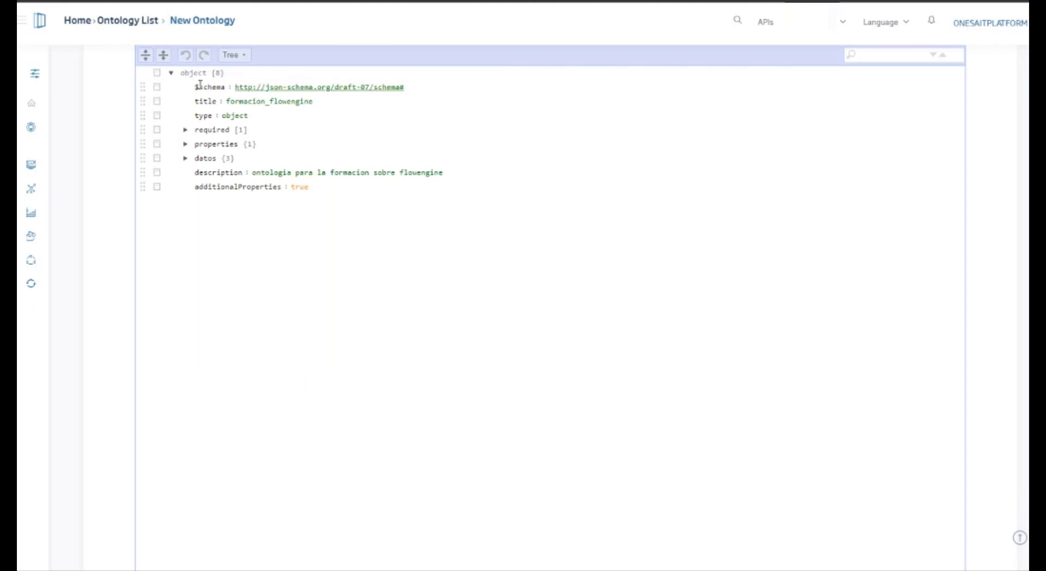
{"action": "scroll", "coordinate": [233, 144], "scroll_direction": "up", "scroll_amount": 1}
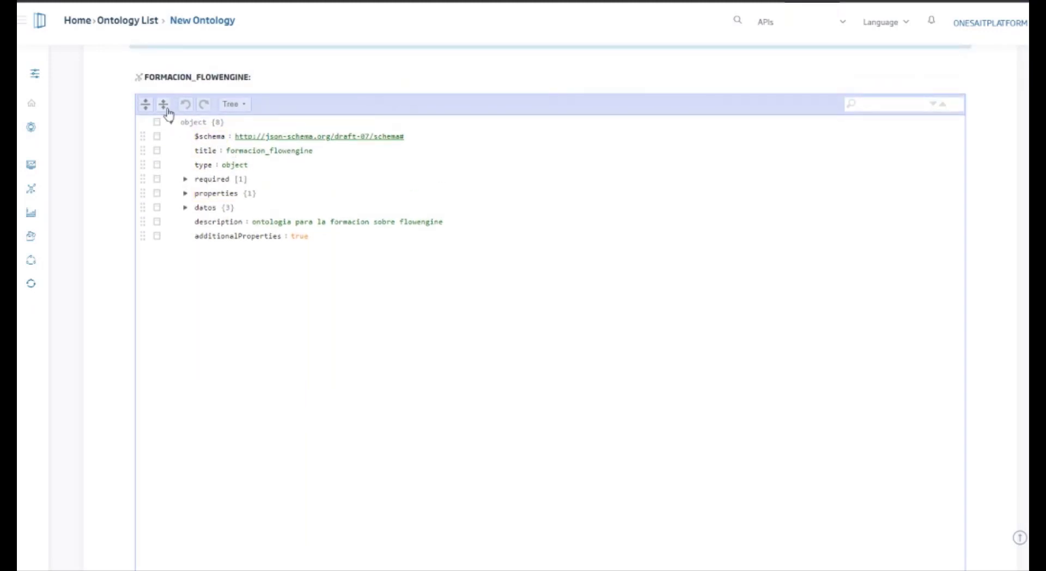
{"action": "left_click", "coordinate": [146, 103]}
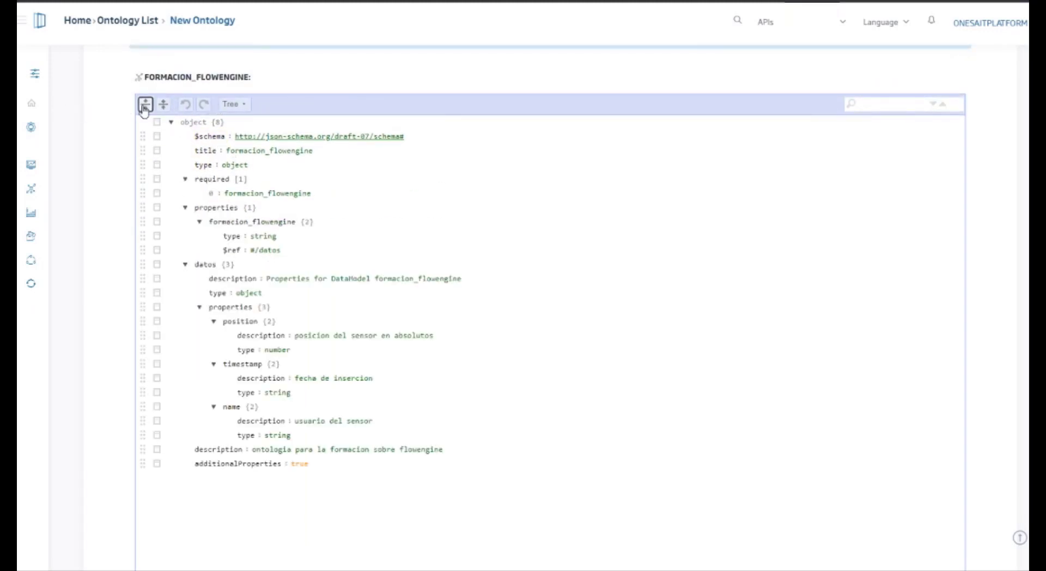
{"action": "scroll", "coordinate": [230, 198], "scroll_direction": "down", "scroll_amount": 5}
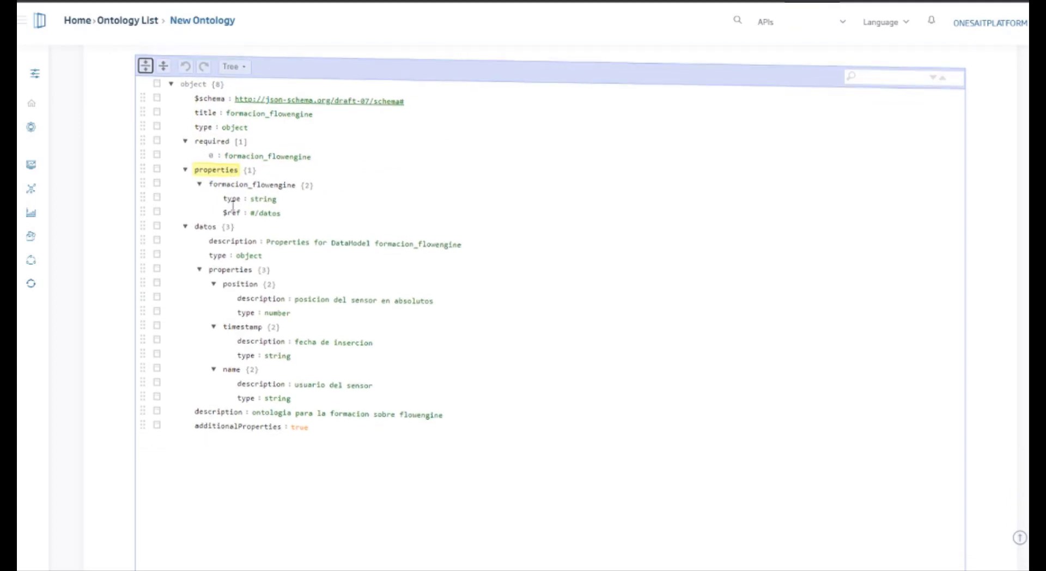
Step: Generate a sample JSON instance of the schema and create the ontology
{"action": "left_click", "coordinate": [928, 472]}
{"action": "scroll", "coordinate": [974, 398], "scroll_direction": "down", "scroll_amount": 4}
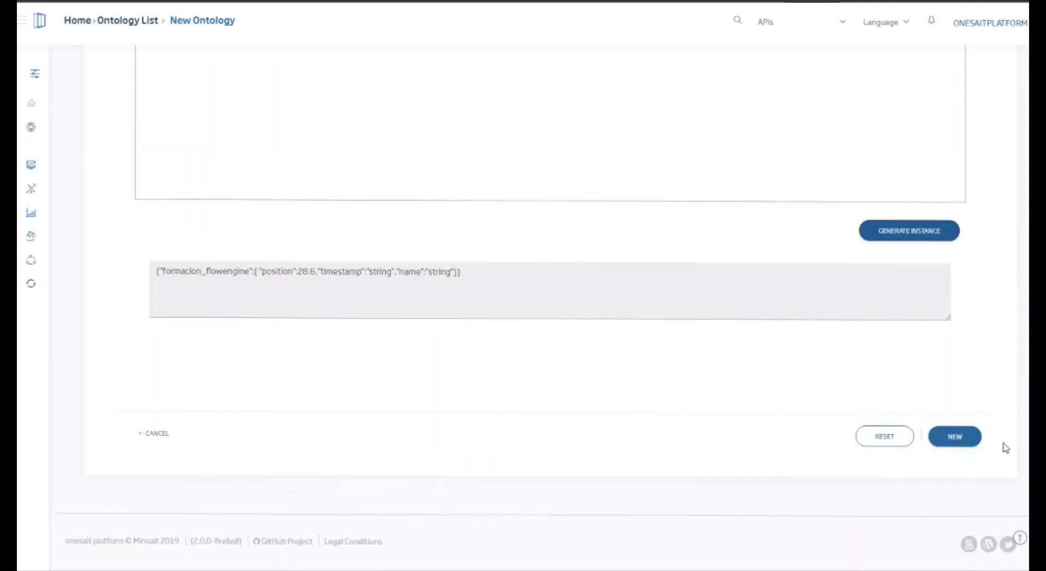
{"action": "left_click", "coordinate": [955, 438]}
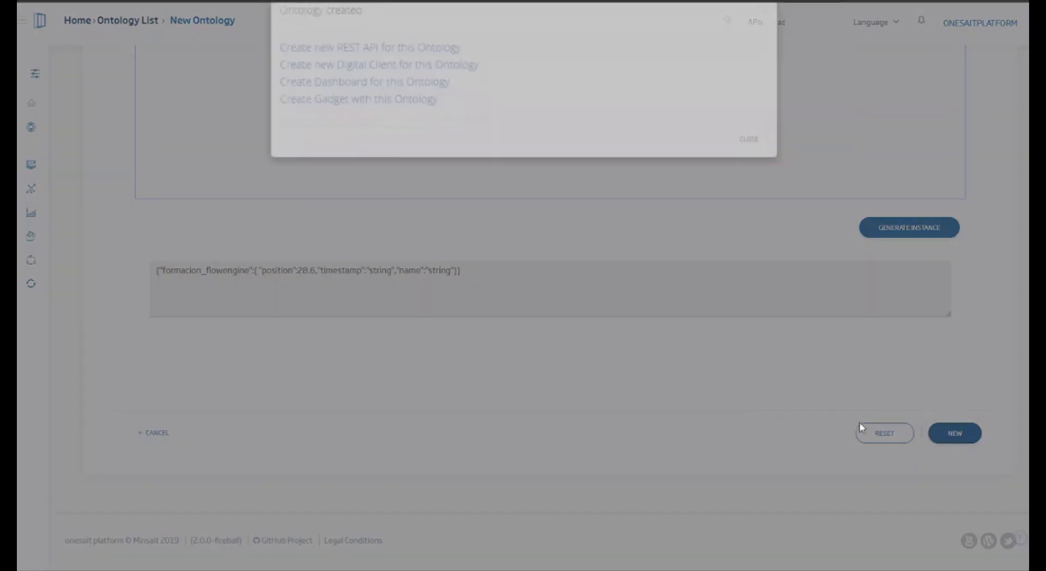
Step: Add an onesaitplatform insert node to the Flow 1 canvas, collapsing the debug sidebar to make room
{"action": "left_click", "coordinate": [392, 233]}
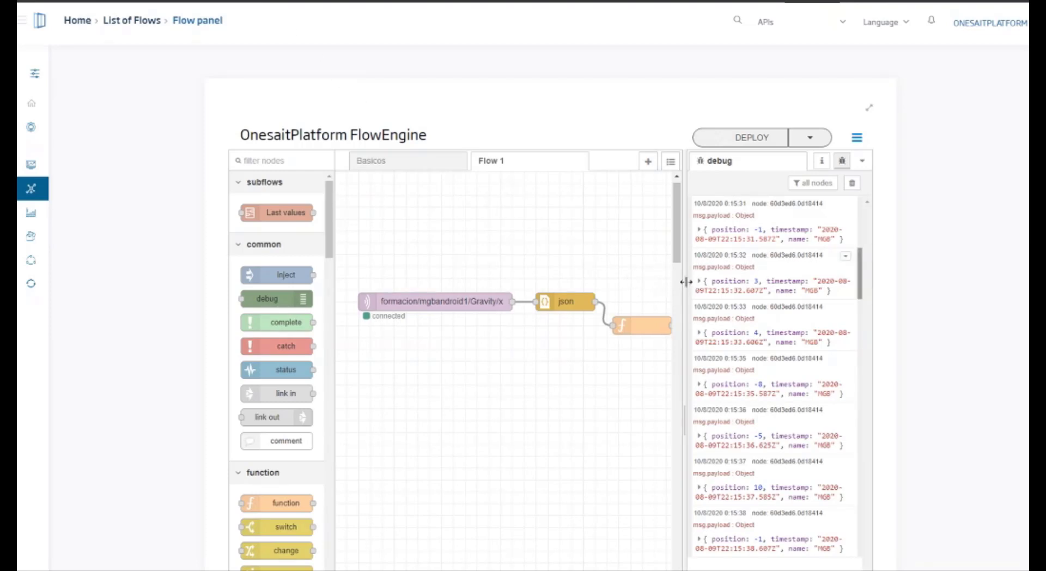
{"action": "left_click_drag", "start_coordinate": [684, 285], "coordinate": [850, 297]}
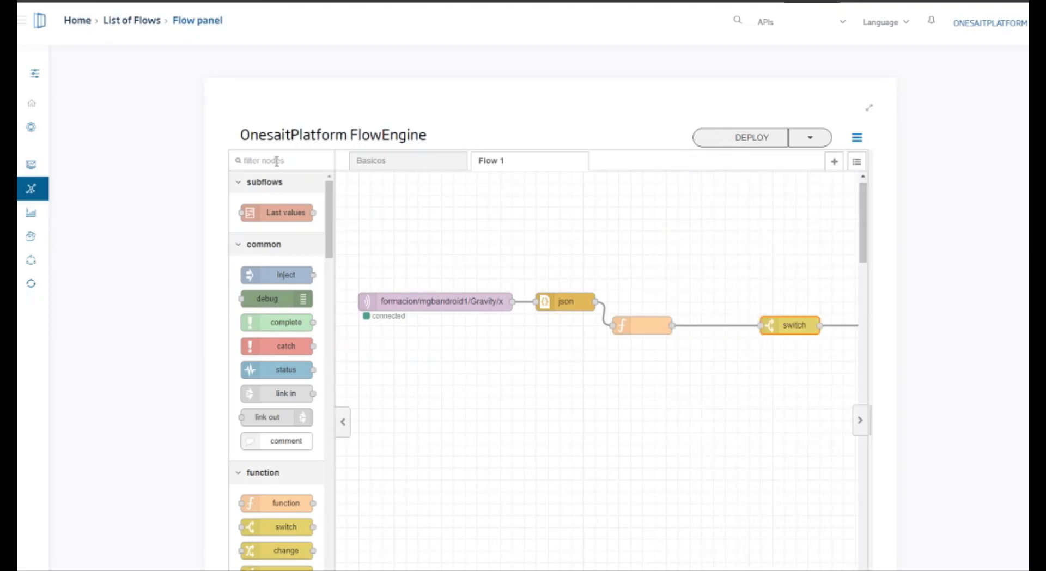
{"action": "scroll", "coordinate": [241, 229], "scroll_direction": "down", "scroll_amount": 1}
{"action": "scroll", "coordinate": [242, 228], "scroll_direction": "down", "scroll_amount": 10}
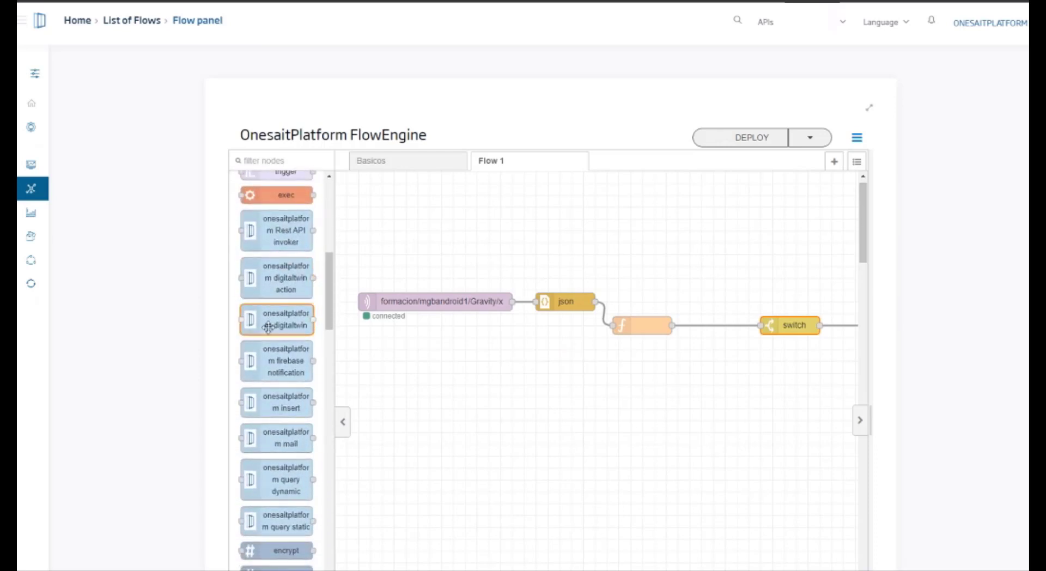
{"action": "scroll", "coordinate": [268, 327], "scroll_direction": "down", "scroll_amount": 3}
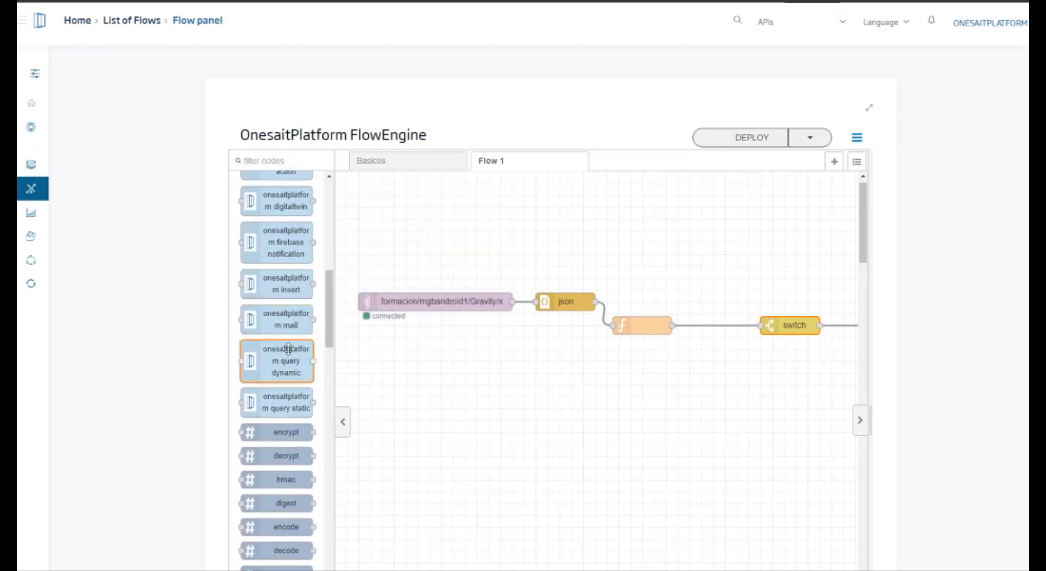
{"action": "left_click_drag", "start_coordinate": [280, 287], "coordinate": [705, 398]}
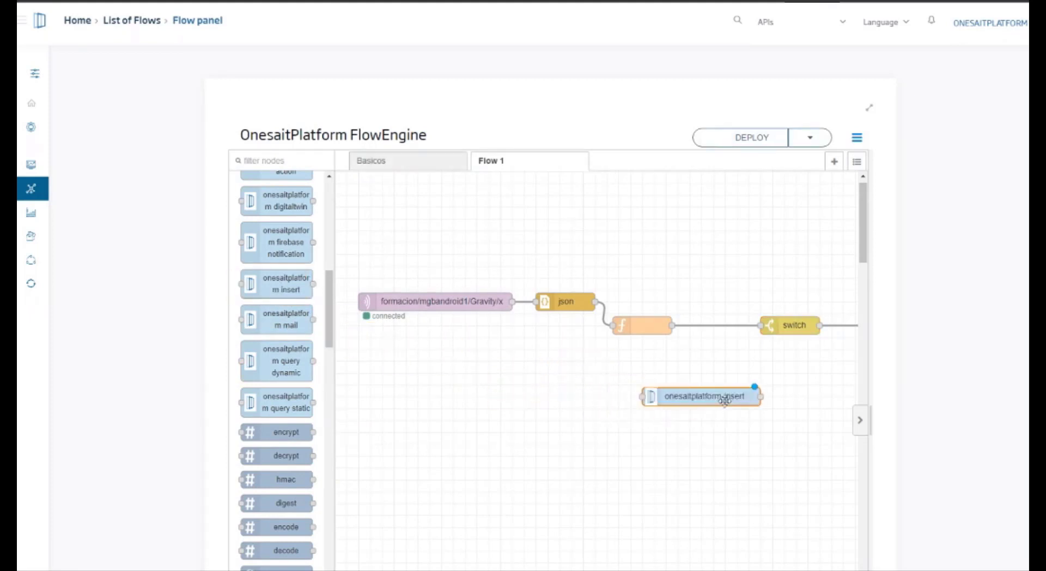
Step: Splice the insert node between the switch and msg.payload debug nodes, space the nodes out, and deploy the flow
{"action": "left_click", "coordinate": [867, 115]}
{"action": "left_click_drag", "start_coordinate": [554, 319], "coordinate": [693, 251]}
{"action": "left_click_drag", "start_coordinate": [595, 252], "coordinate": [546, 254]}
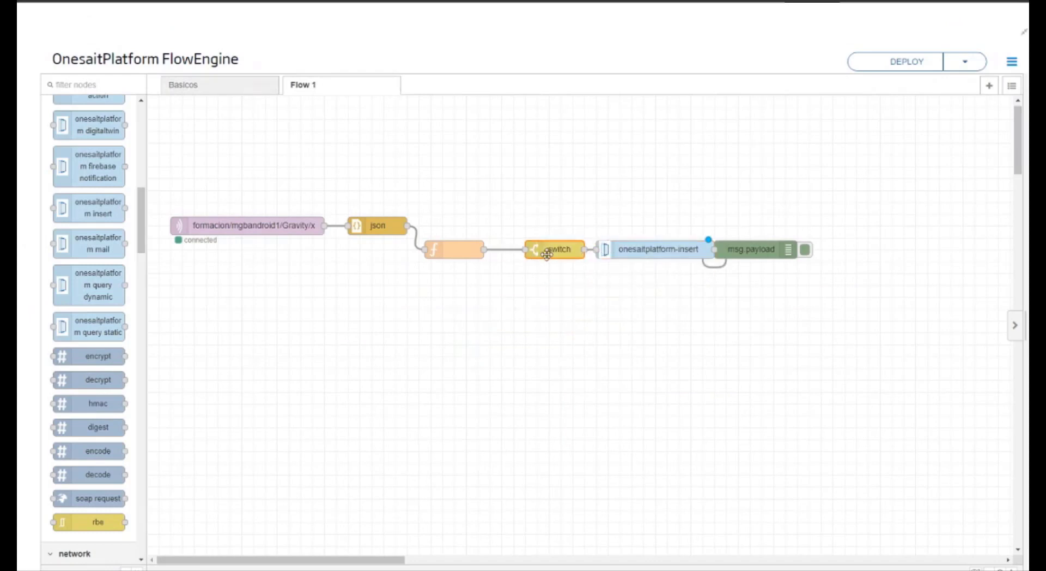
{"action": "left_click_drag", "start_coordinate": [744, 251], "coordinate": [803, 249]}
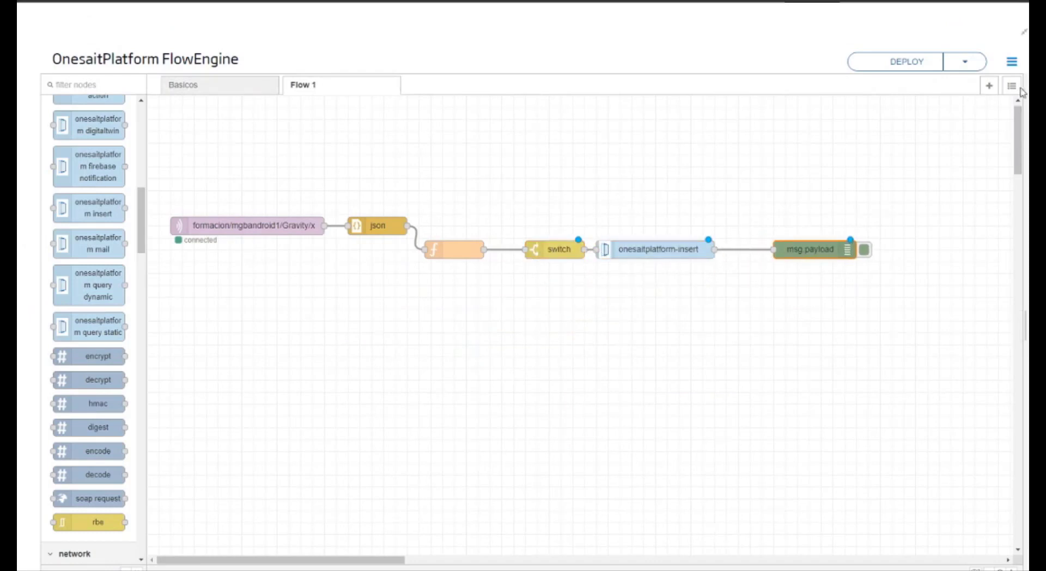
{"action": "left_click", "coordinate": [907, 61]}
Step: Check which ontologies the insert node offers, reload the flow editor and check them again in Flow 1
{"action": "double_click", "coordinate": [677, 251]}
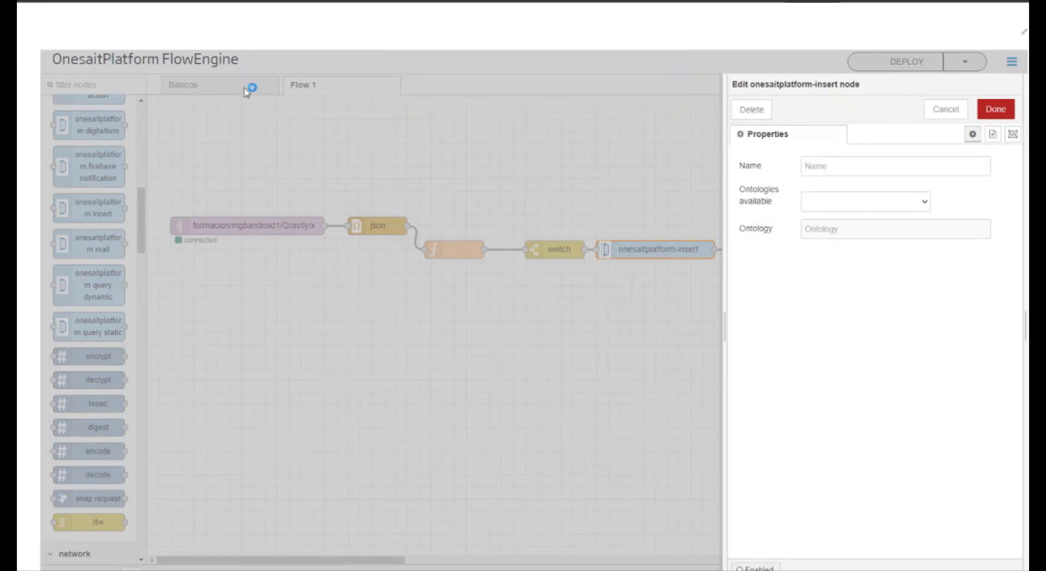
{"action": "left_click", "coordinate": [68, 1]}
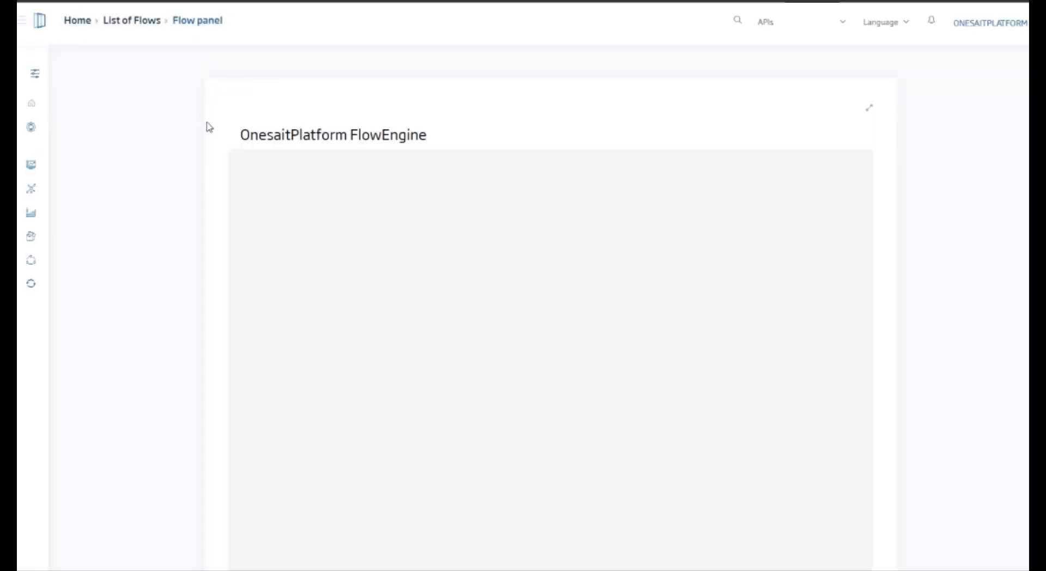
{"action": "left_click", "coordinate": [869, 108]}
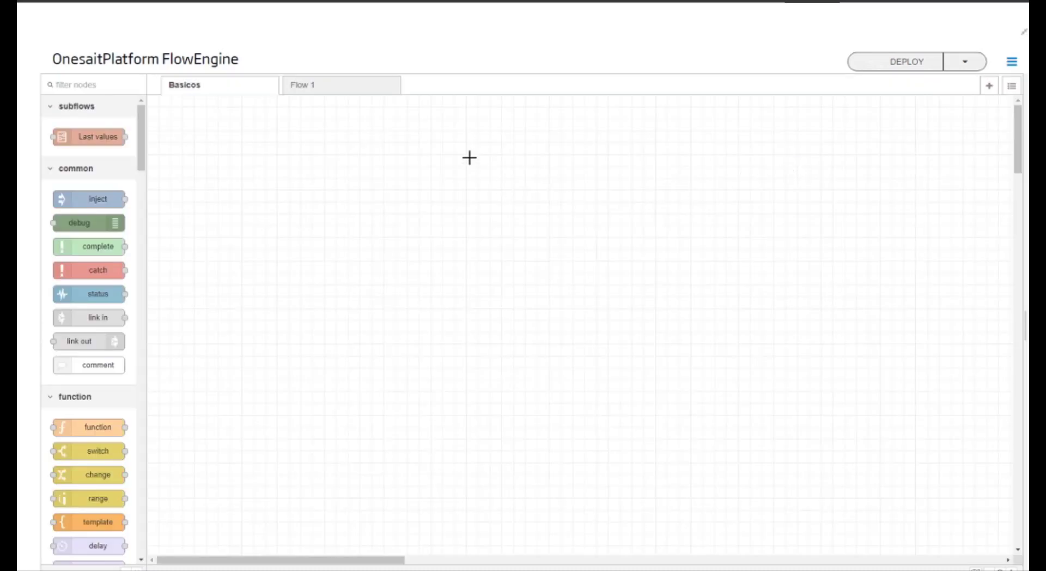
{"action": "left_click", "coordinate": [356, 100]}
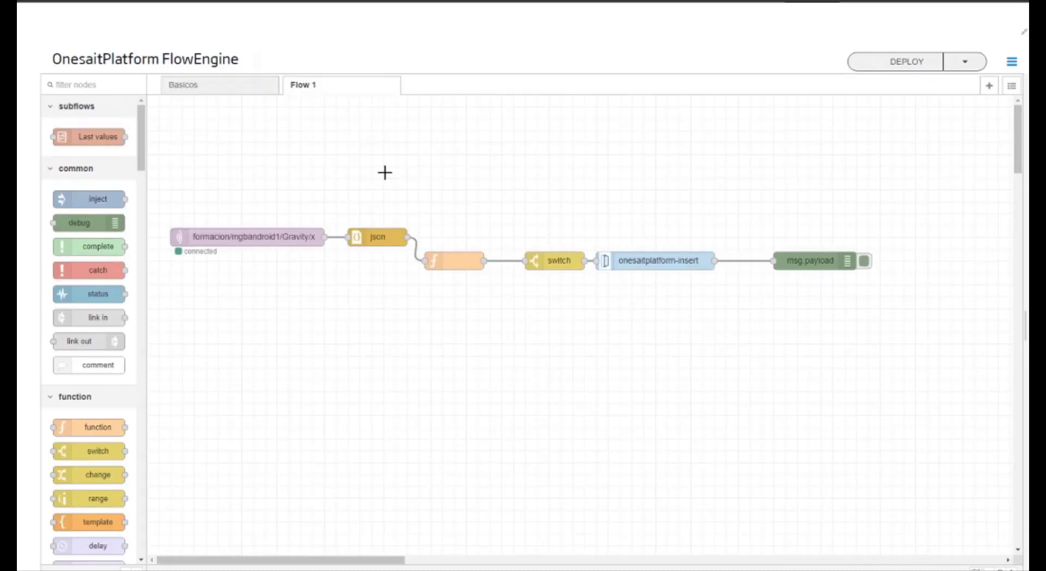
{"action": "double_click", "coordinate": [661, 267]}
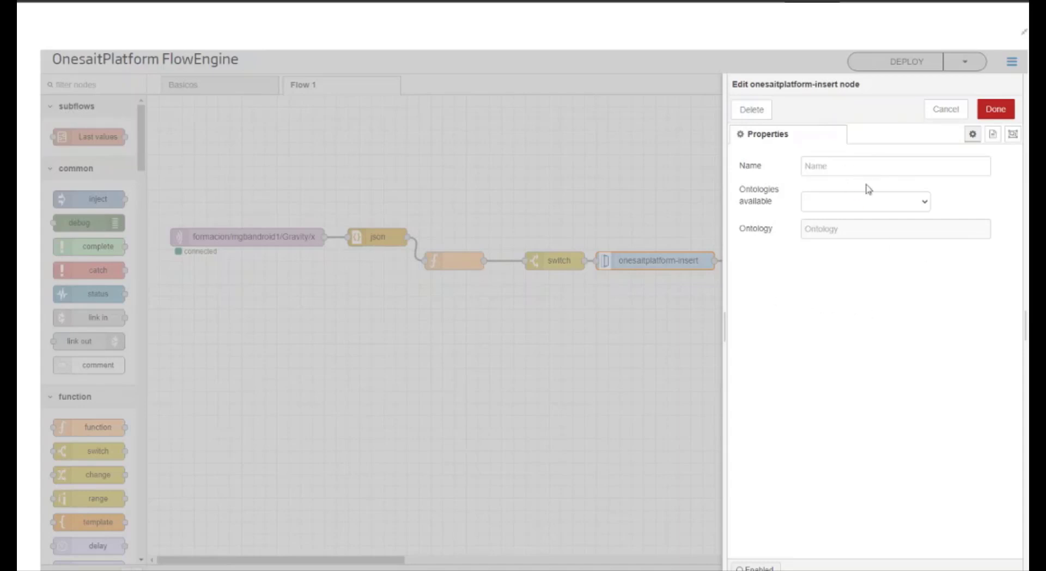
{"action": "key", "text": "Escape"}
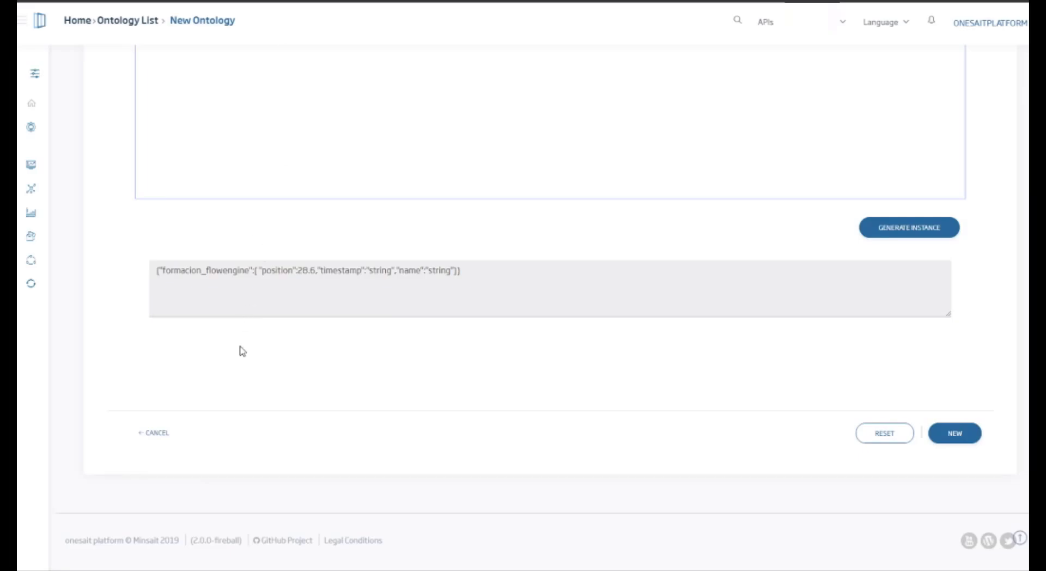
Step: Review the formacion_flowengine form and schema for errors, submit the new ontology again and dismiss the creation dialog
{"action": "scroll", "coordinate": [242, 351], "scroll_direction": "up", "scroll_amount": 15}
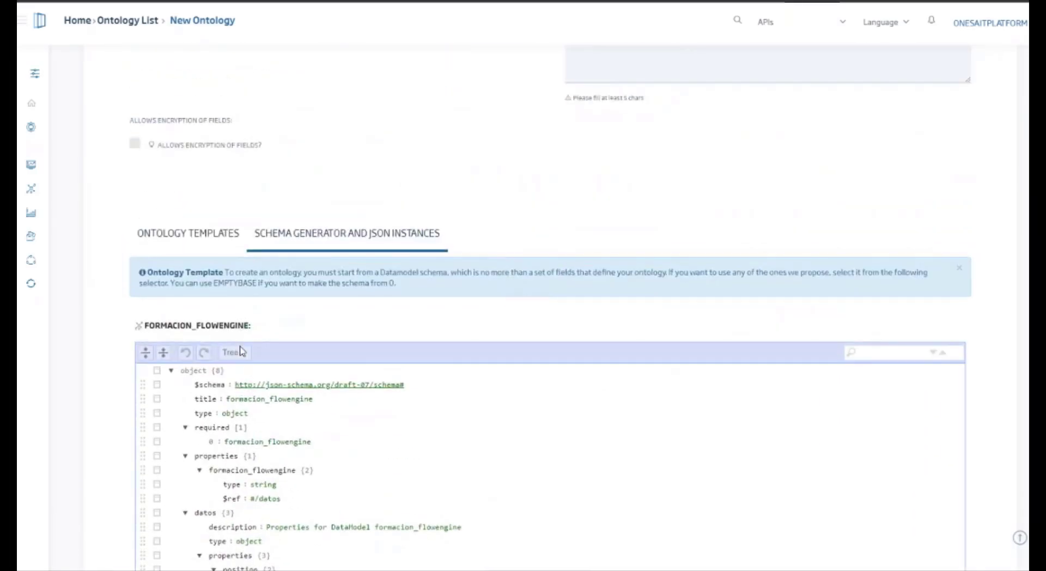
{"action": "scroll", "coordinate": [239, 343], "scroll_direction": "down", "scroll_amount": 1}
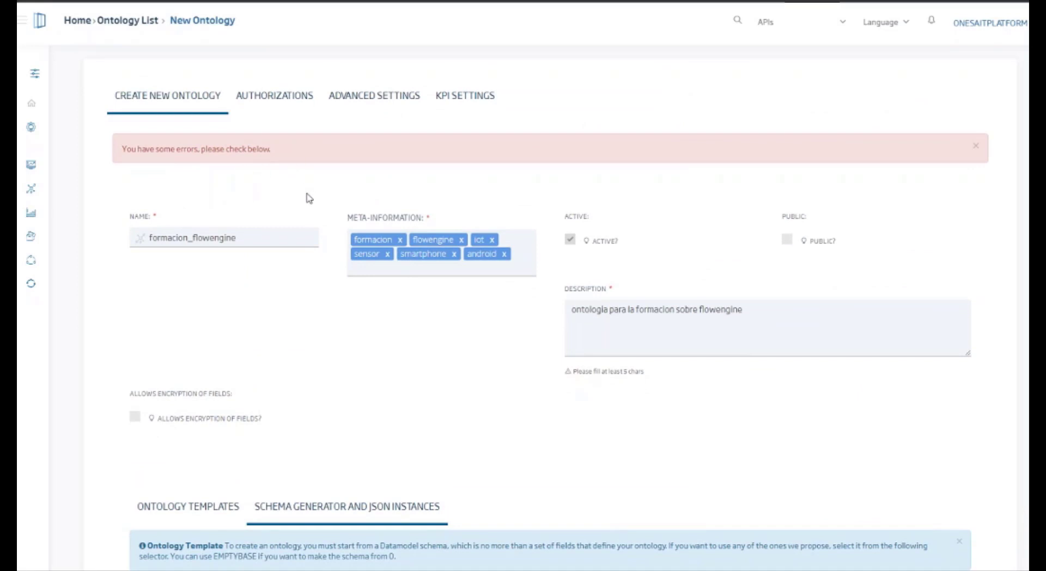
{"action": "scroll", "coordinate": [299, 208], "scroll_direction": "down", "scroll_amount": 15}
{"action": "scroll", "coordinate": [299, 206], "scroll_direction": "down", "scroll_amount": 3}
{"action": "scroll", "coordinate": [299, 206], "scroll_direction": "up", "scroll_amount": 10}
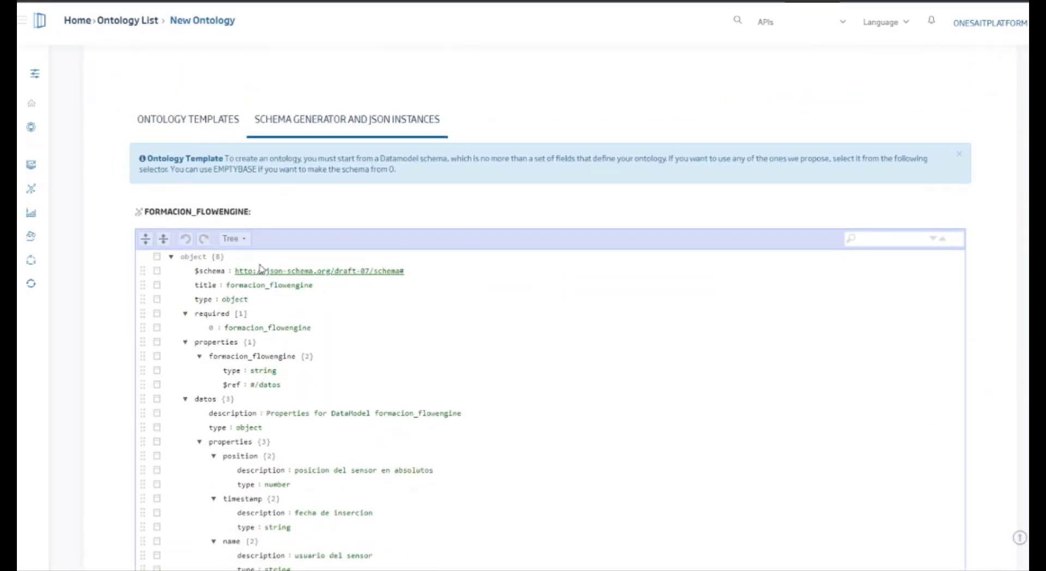
{"action": "scroll", "coordinate": [262, 270], "scroll_direction": "down", "scroll_amount": 9}
{"action": "left_click", "coordinate": [955, 534]}
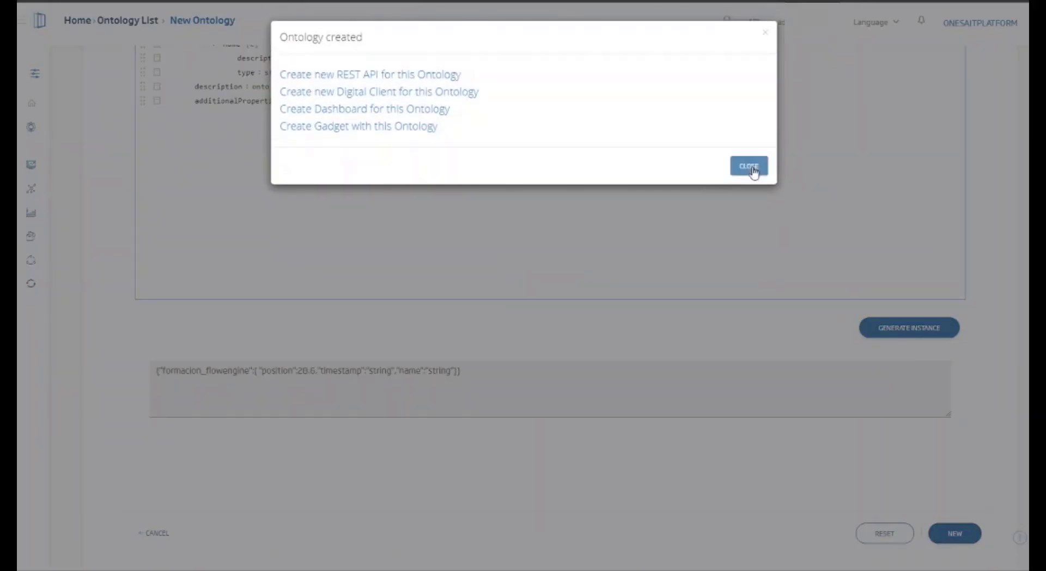
{"action": "left_click", "coordinate": [747, 165]}
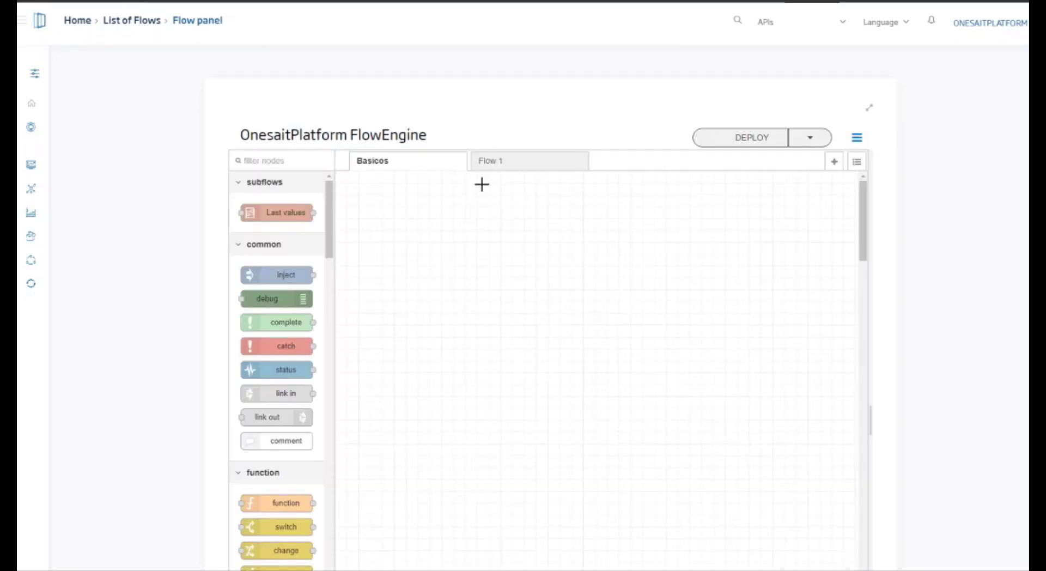
Step: Recheck the insert node in Flow 1, search the ontology list for "formac" and open formacion_flowengine for editing
{"action": "left_click", "coordinate": [565, 159]}
{"action": "double_click", "coordinate": [794, 336]}
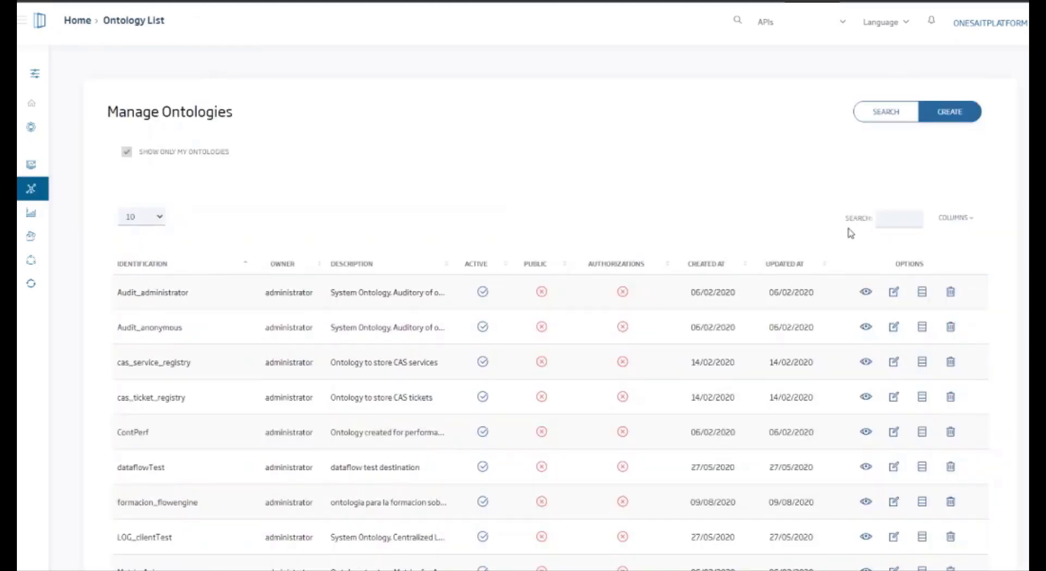
{"action": "left_click", "coordinate": [903, 227]}
{"action": "type", "text": "formac"}
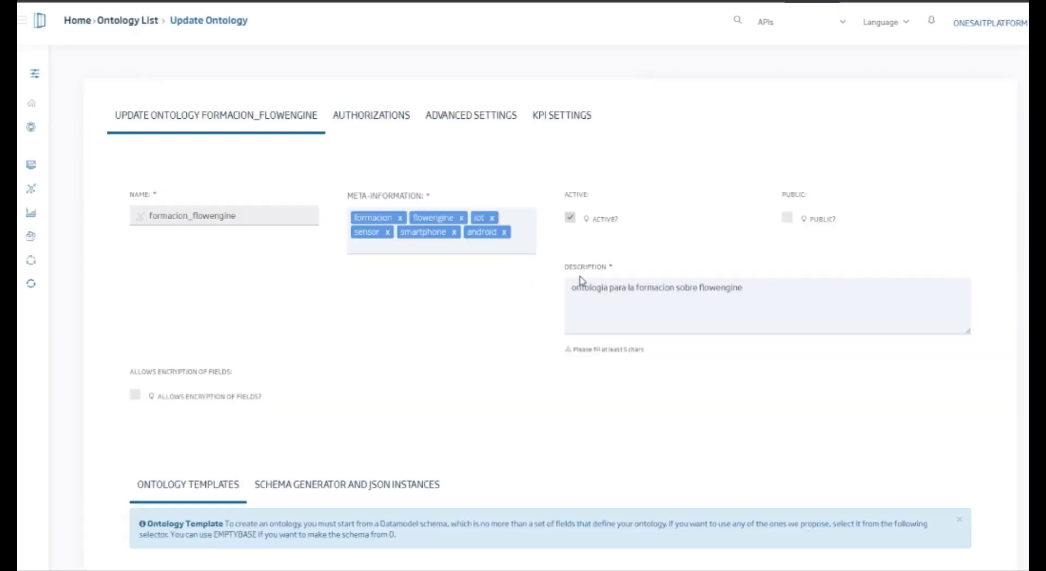
Step: Authorize the formacion_flowengine user with ALL access to the ontology and save the ontology
{"action": "scroll", "coordinate": [576, 289], "scroll_direction": "down", "scroll_amount": 1}
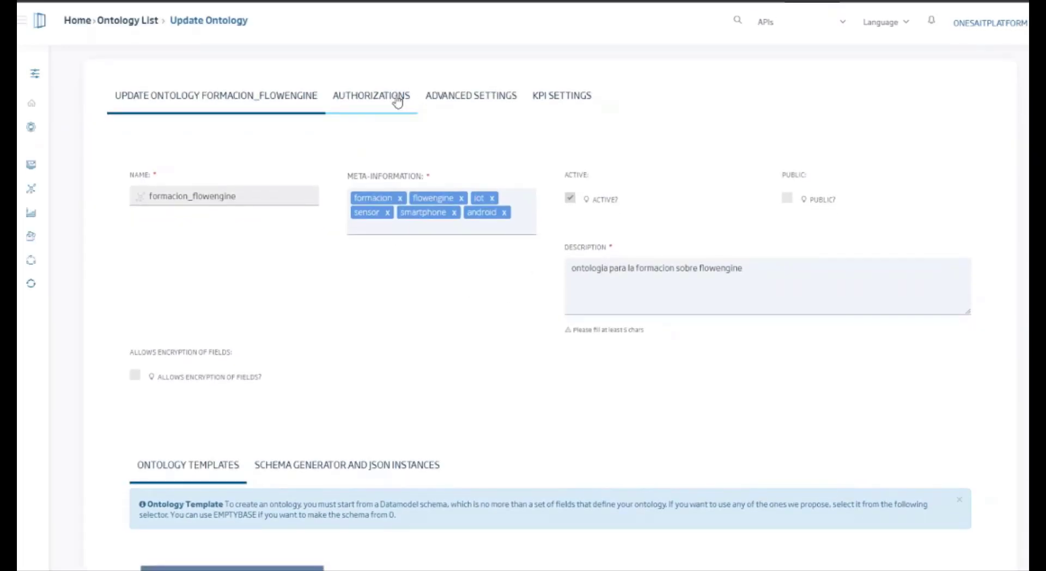
{"action": "left_click", "coordinate": [400, 101]}
{"action": "left_click", "coordinate": [294, 172]}
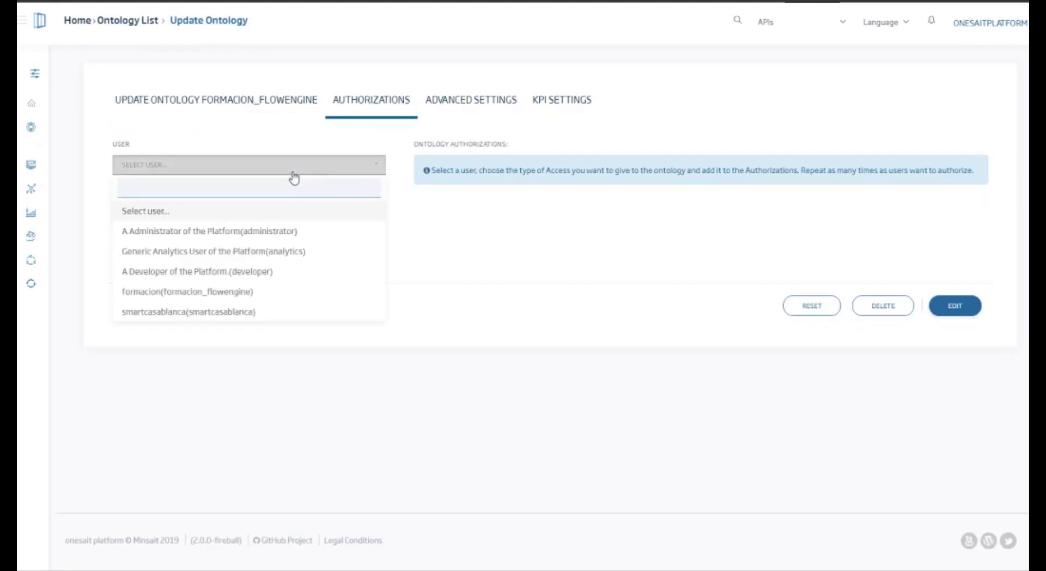
{"action": "left_click", "coordinate": [271, 300]}
{"action": "left_click", "coordinate": [233, 249]}
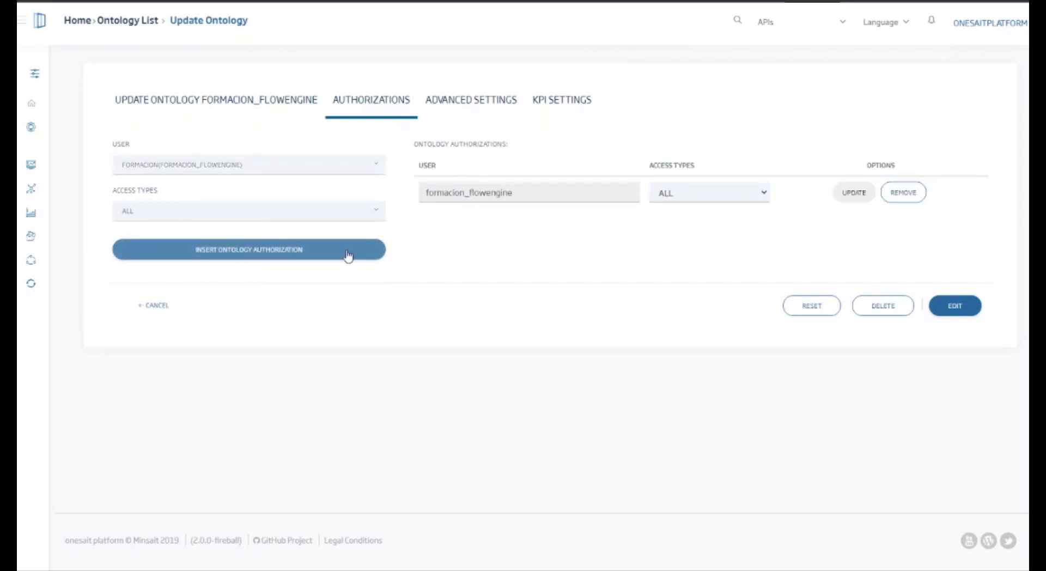
{"action": "left_click", "coordinate": [959, 308]}
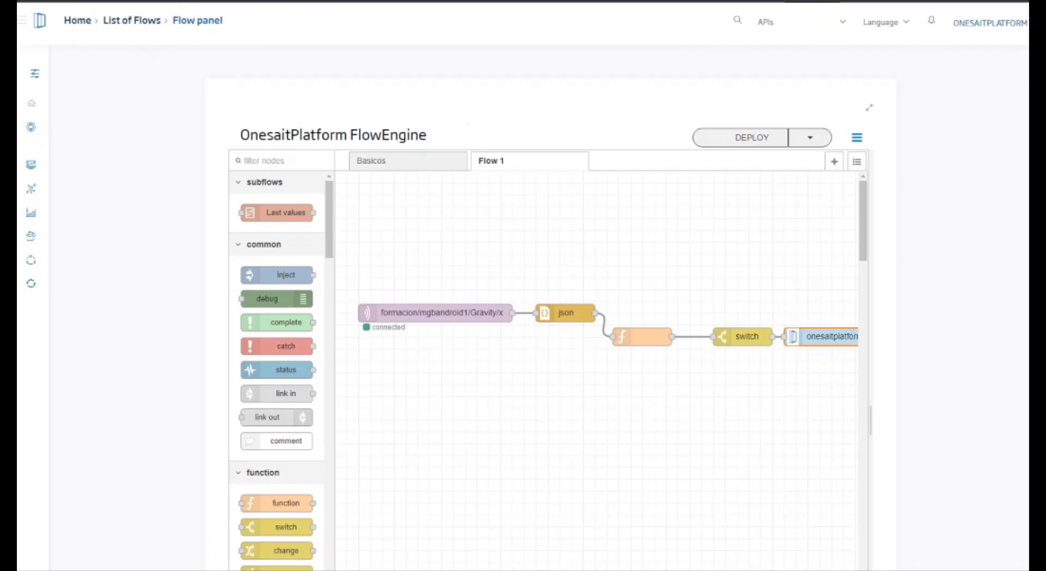
Step: Reload the flow editor and set the insert node's target ontology in Flow 1 to formacion_flowengine
{"action": "key", "text": "F5"}
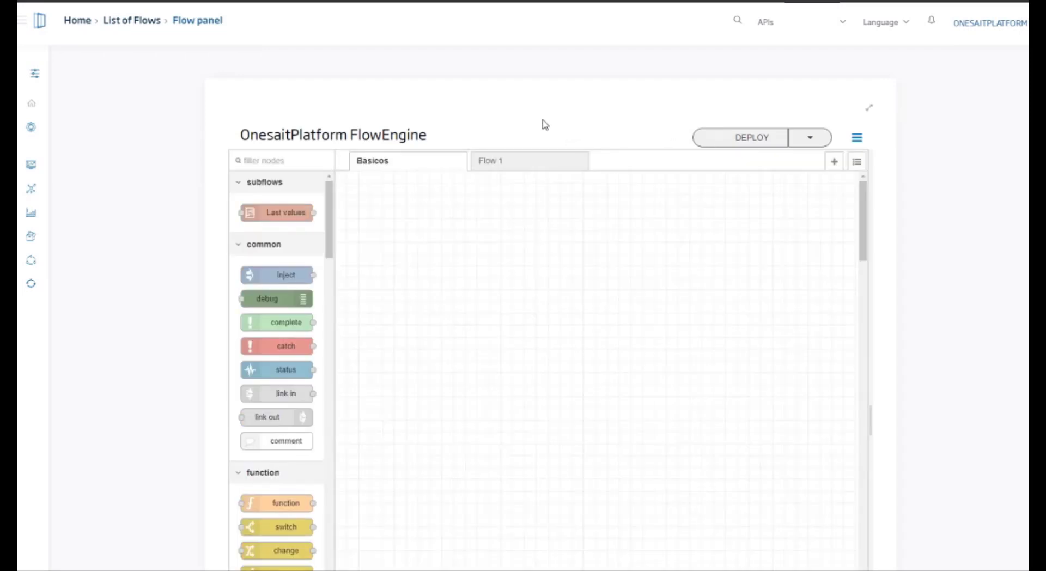
{"action": "left_click", "coordinate": [511, 163]}
{"action": "double_click", "coordinate": [827, 338]}
{"action": "left_click", "coordinate": [743, 284]}
{"action": "left_click", "coordinate": [717, 402]}
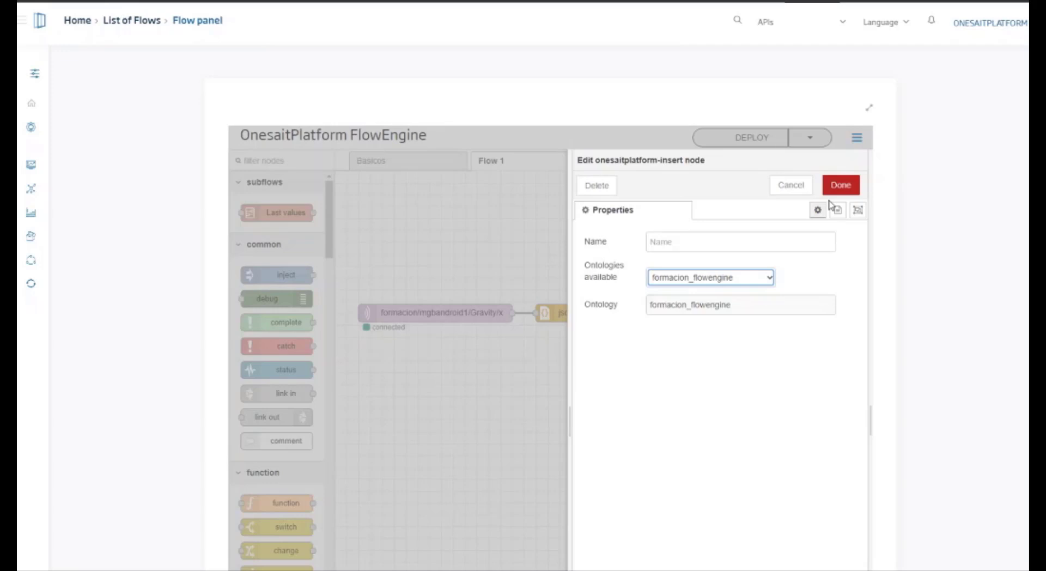
{"action": "left_click", "coordinate": [839, 185]}
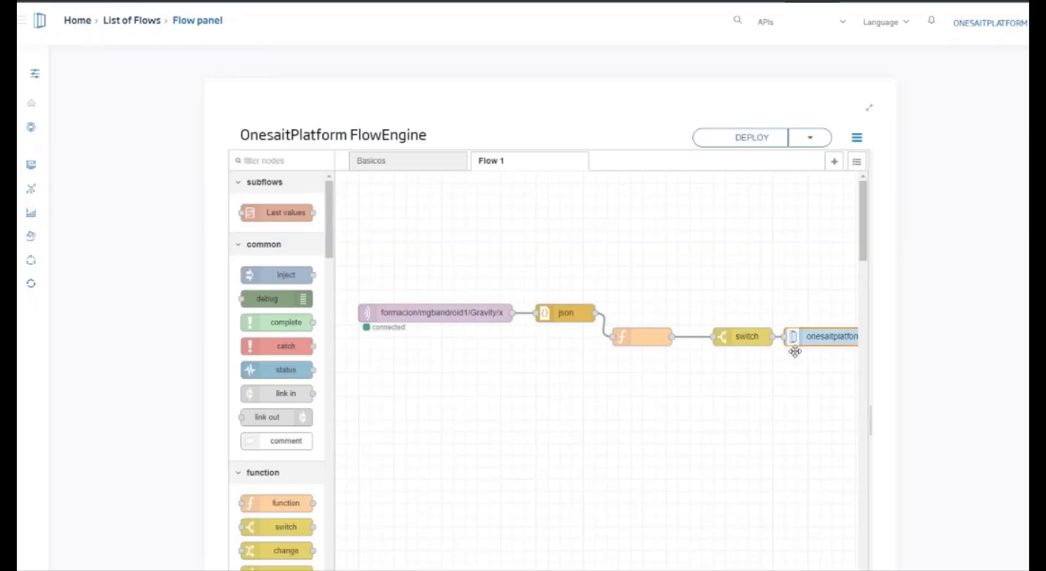
Step: Deploy the flow and examine the insert node's output in the debug messages
{"action": "left_click", "coordinate": [765, 145]}
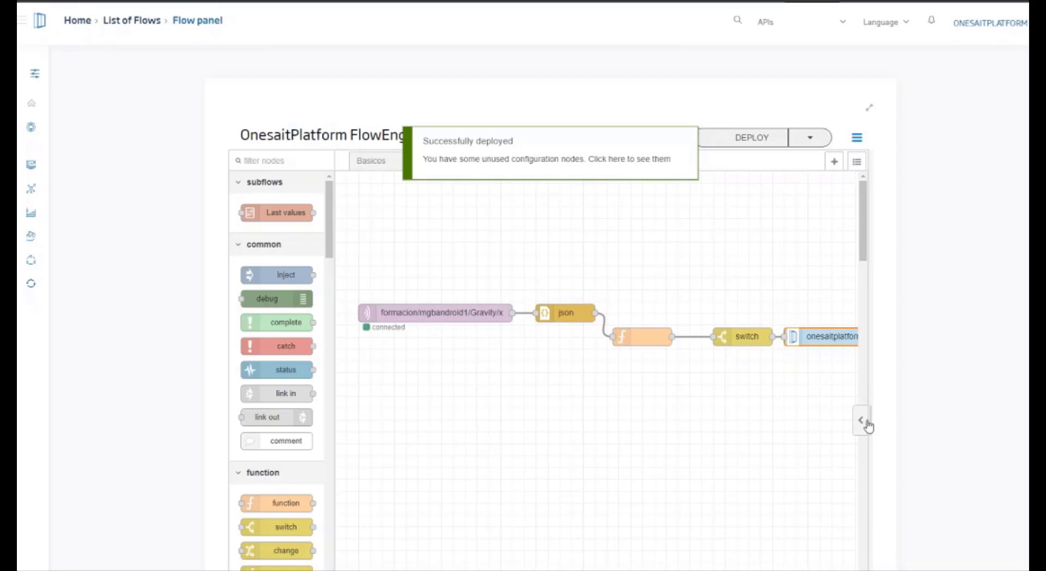
{"action": "left_click", "coordinate": [866, 420]}
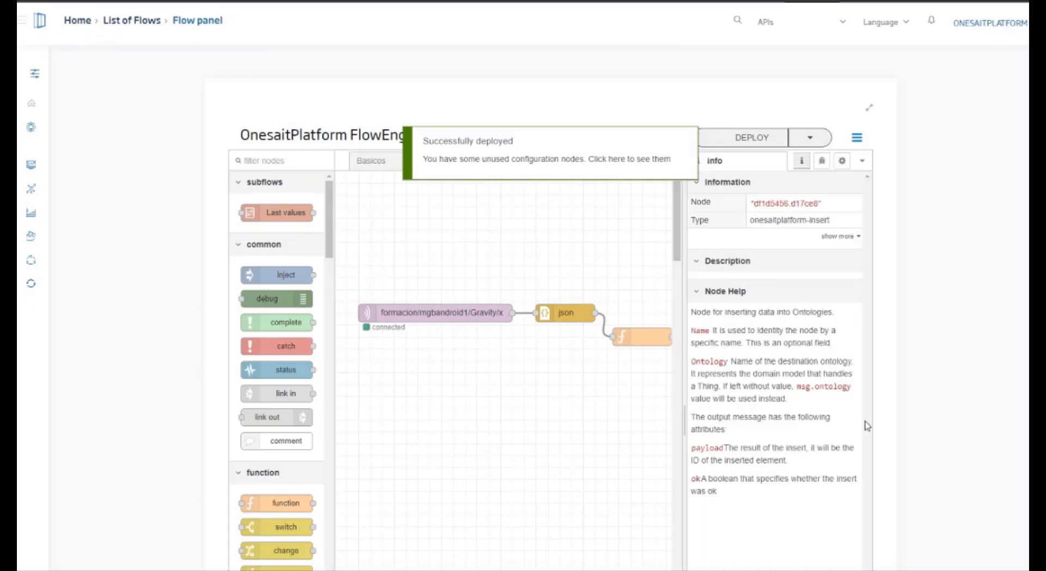
{"action": "left_click", "coordinate": [820, 162]}
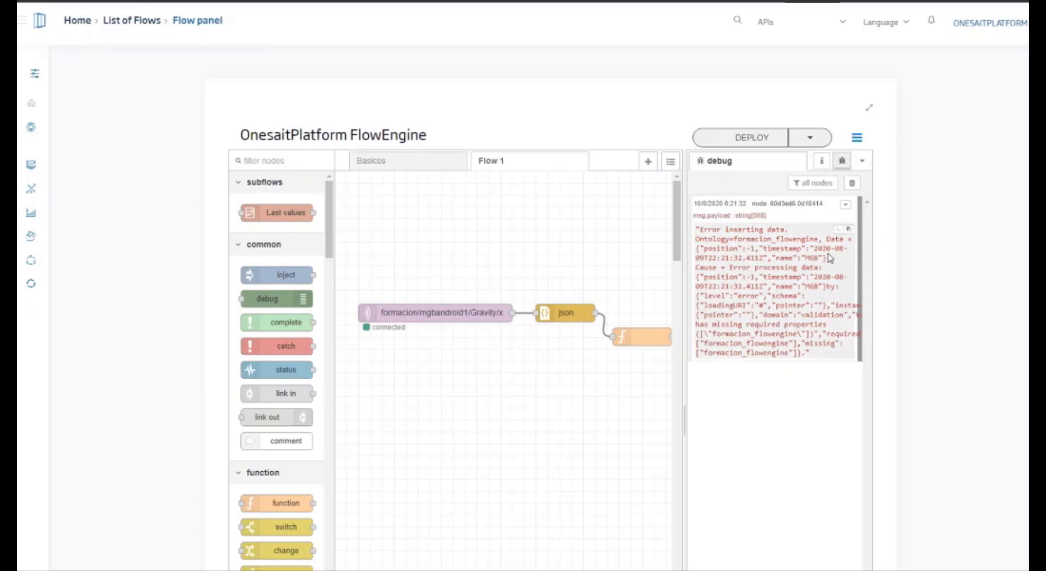
{"action": "double_click", "coordinate": [803, 324]}
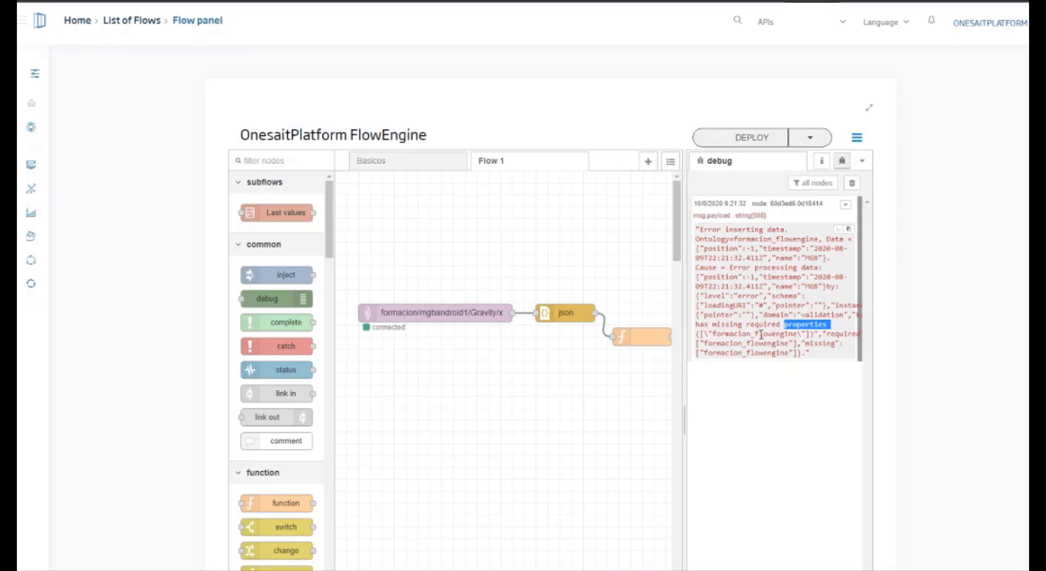
Step: Expand the flow editor to full view and reposition the insert node below the switch with its debug node beside it
{"action": "left_click", "coordinate": [870, 108]}
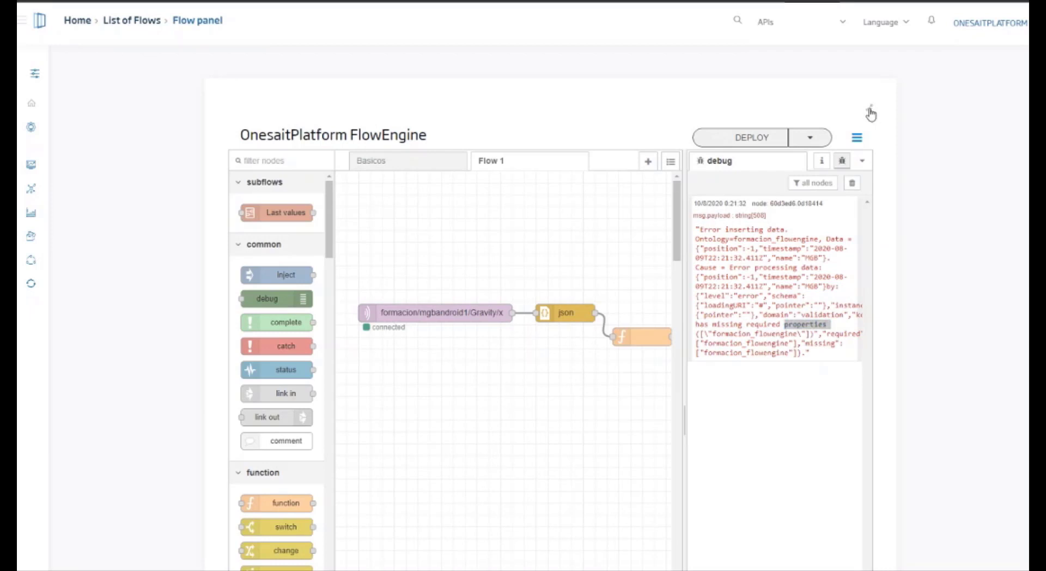
{"action": "left_click", "coordinate": [873, 111]}
{"action": "left_click_drag", "start_coordinate": [658, 261], "coordinate": [662, 318]}
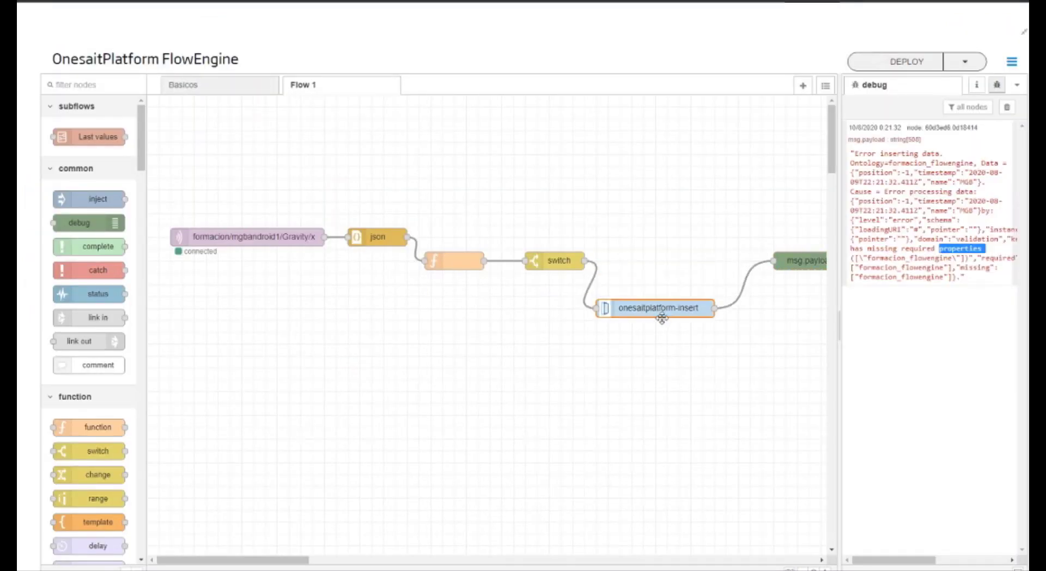
{"action": "left_click_drag", "start_coordinate": [817, 267], "coordinate": [804, 318]}
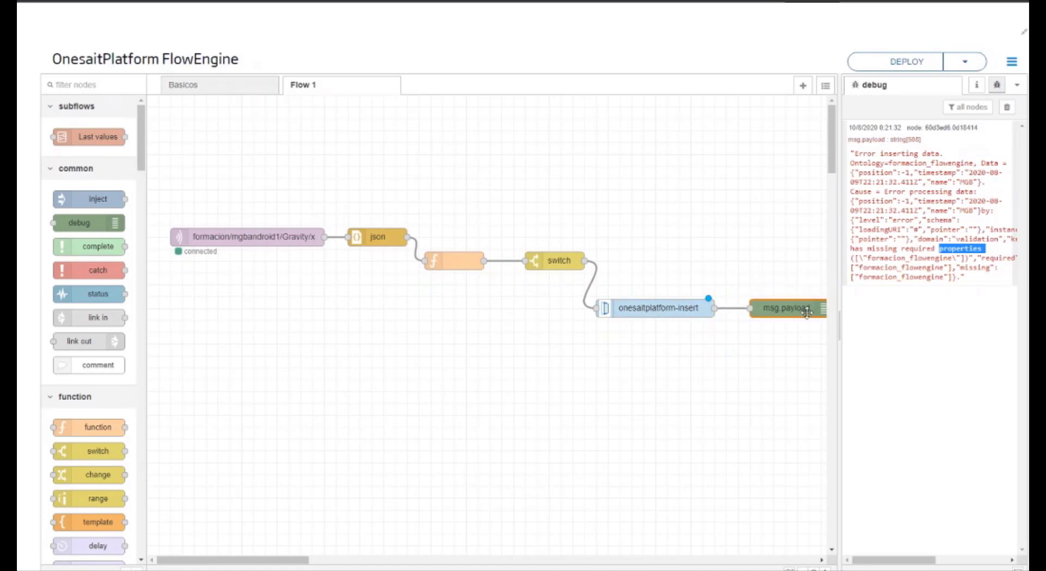
Step: Duplicate the msg.payload debug node, wire the copy to the switch node's output and deploy the flow
{"action": "key", "text": "ctrl+c"}
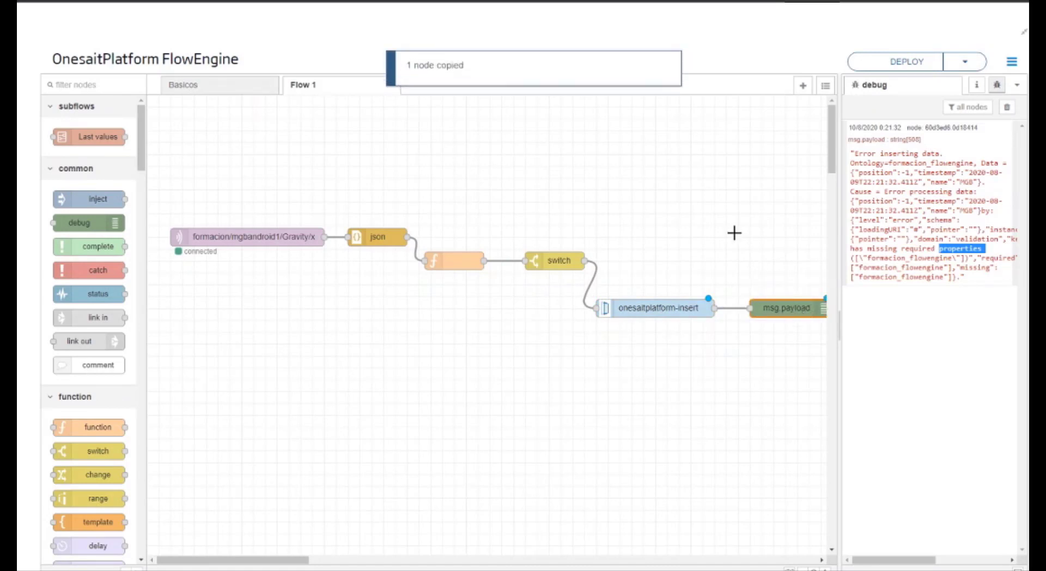
{"action": "key", "text": "ctrl+v"}
{"action": "left_click", "coordinate": [735, 228]}
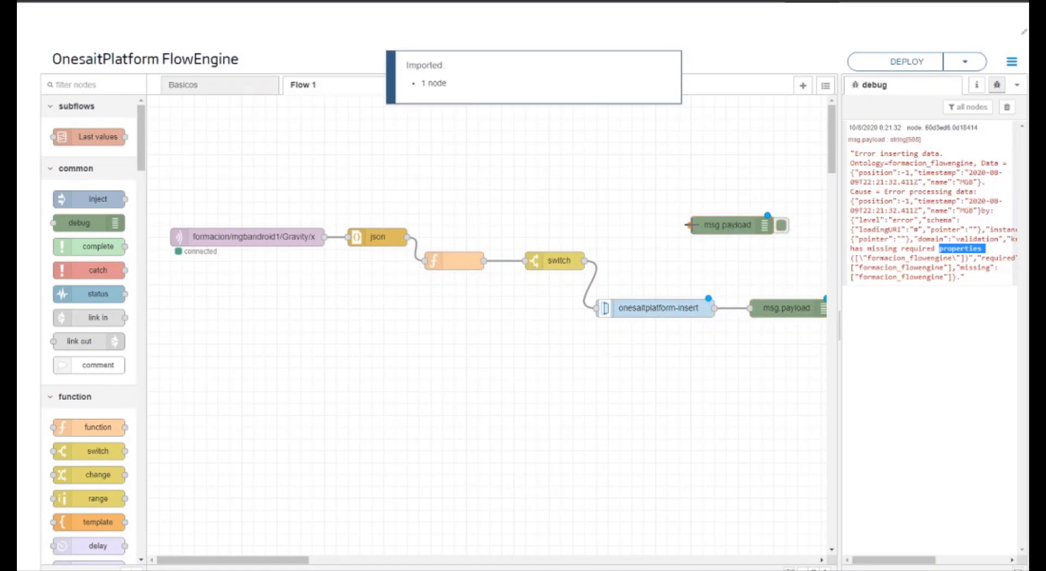
{"action": "left_click_drag", "start_coordinate": [687, 225], "coordinate": [588, 260]}
{"action": "left_click", "coordinate": [905, 61]}
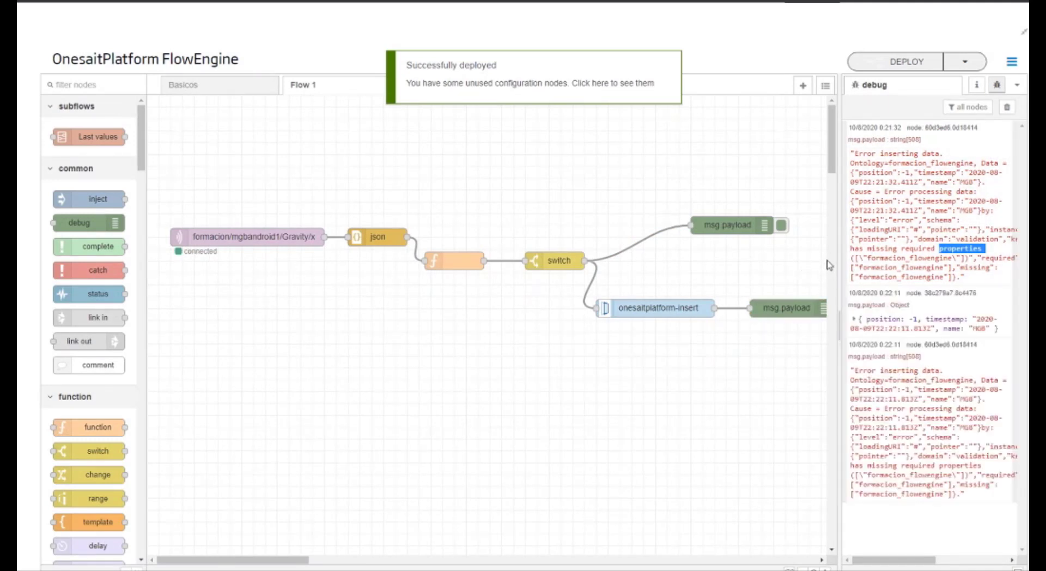
Step: Examine the debugged payload object, then fully expand the formacion_flowengine ontology schema and select its required property name
{"action": "left_click", "coordinate": [854, 319]}
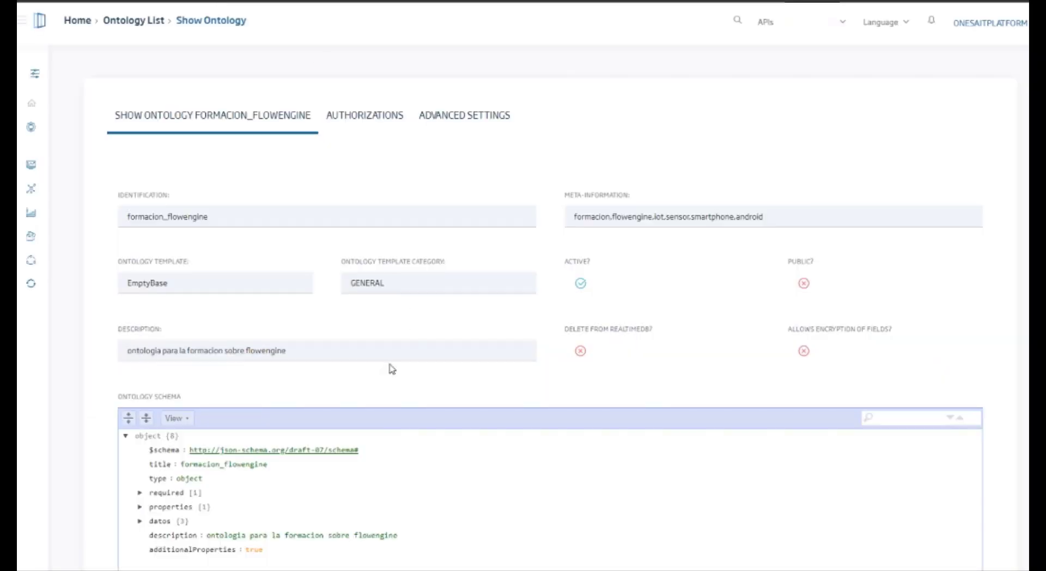
{"action": "left_click", "coordinate": [128, 418]}
{"action": "scroll", "coordinate": [178, 318], "scroll_direction": "down", "scroll_amount": 1}
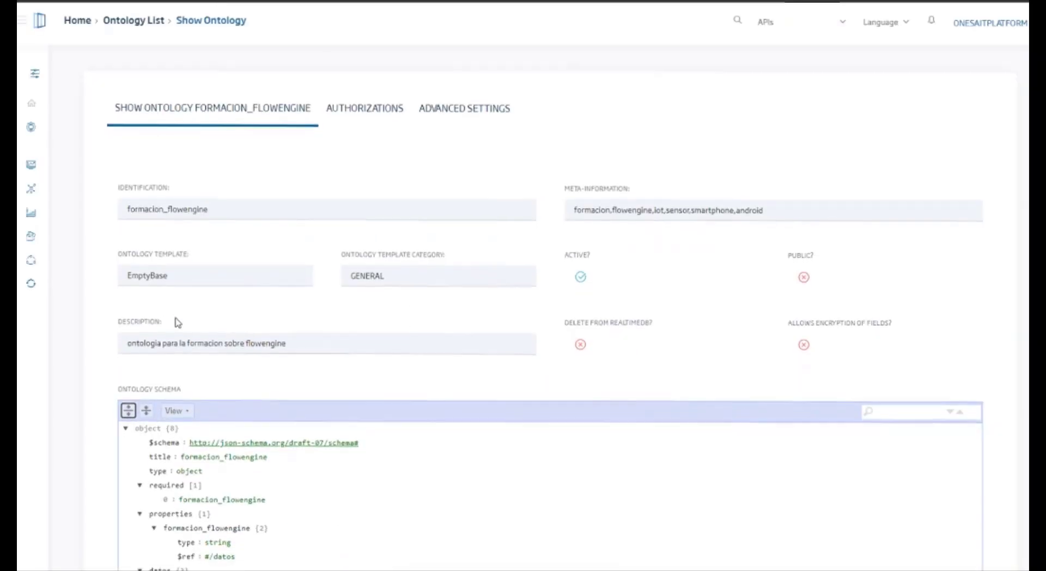
{"action": "scroll", "coordinate": [178, 318], "scroll_direction": "down", "scroll_amount": 3}
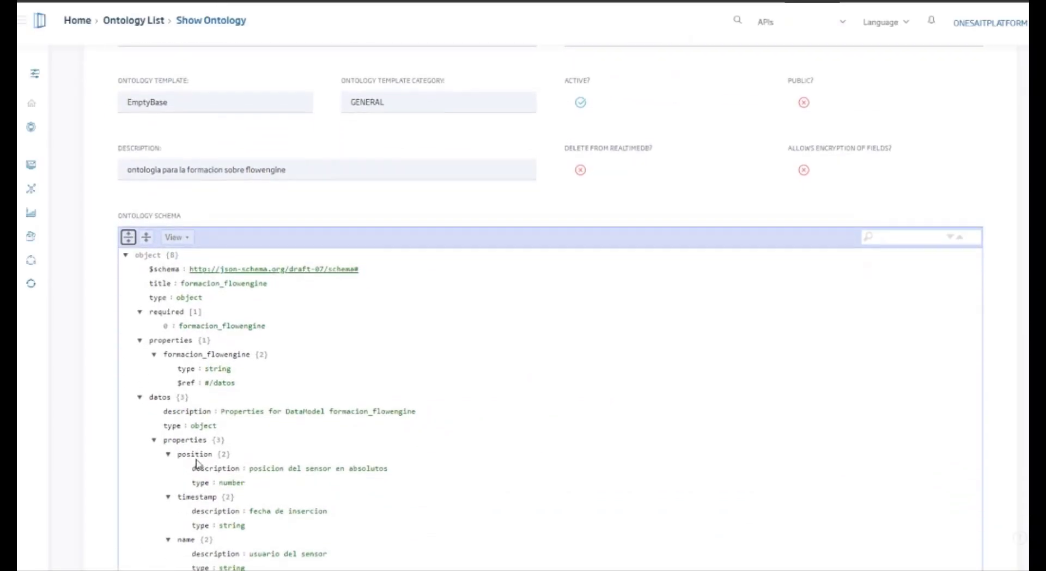
{"action": "scroll", "coordinate": [198, 466], "scroll_direction": "down", "scroll_amount": 1}
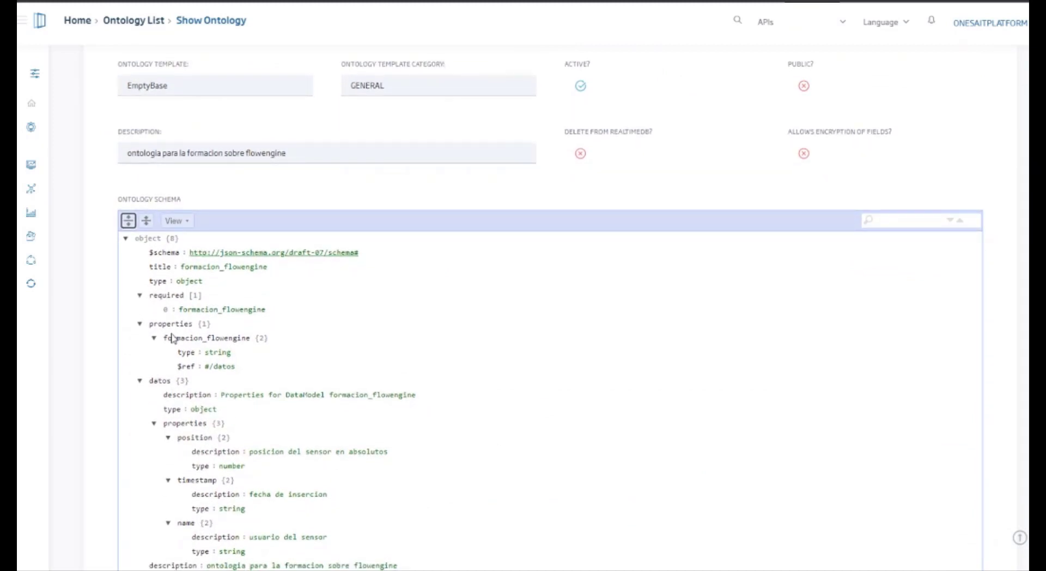
{"action": "double_click", "coordinate": [188, 338]}
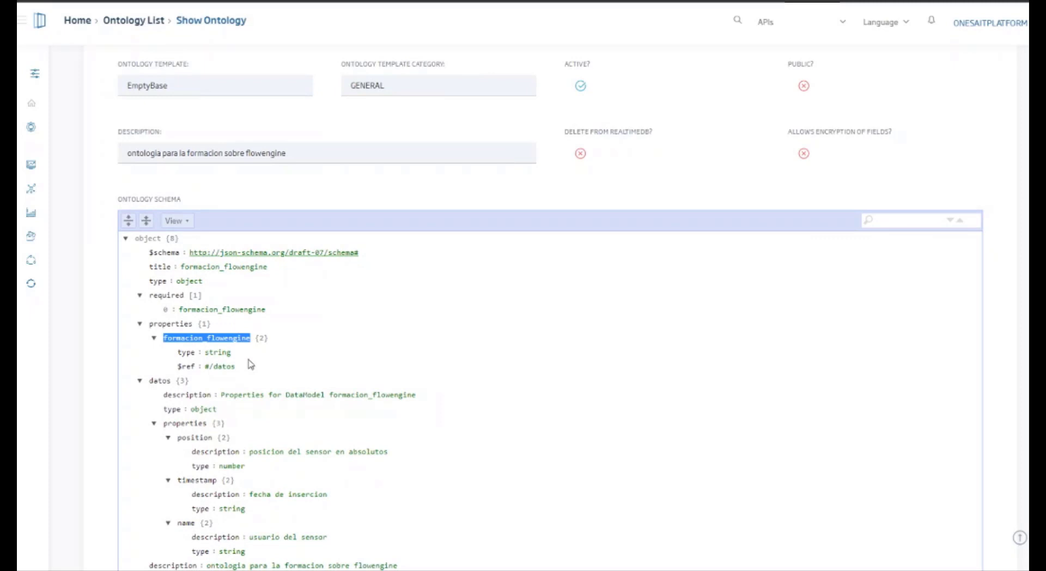
{"action": "double_click", "coordinate": [249, 310]}
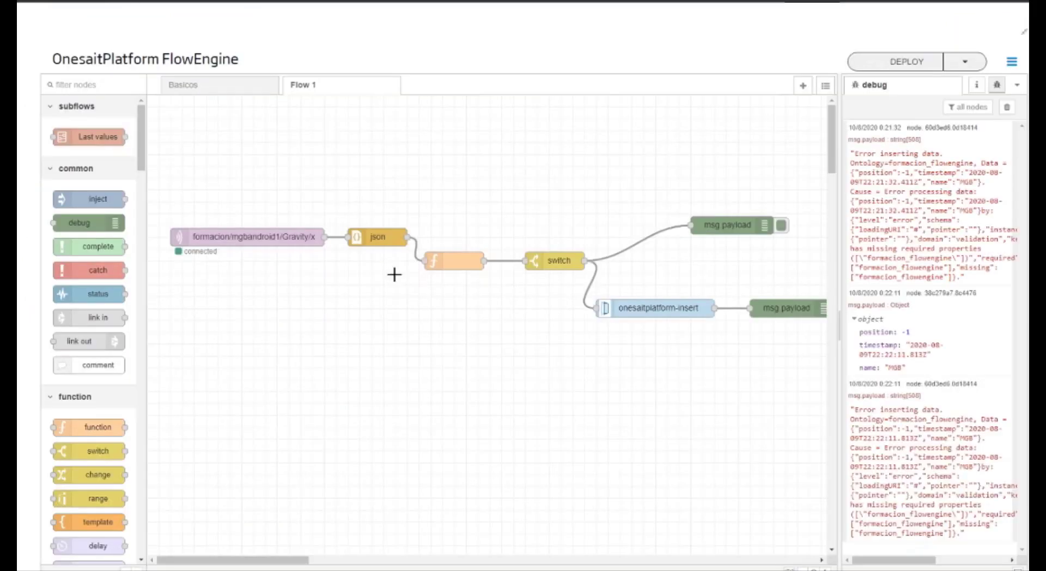
Step: Open the function node for editing and insert formacion_flowengine on a new line below msg.payload= {}
{"action": "left_click", "coordinate": [456, 266]}
{"action": "double_click", "coordinate": [456, 266]}
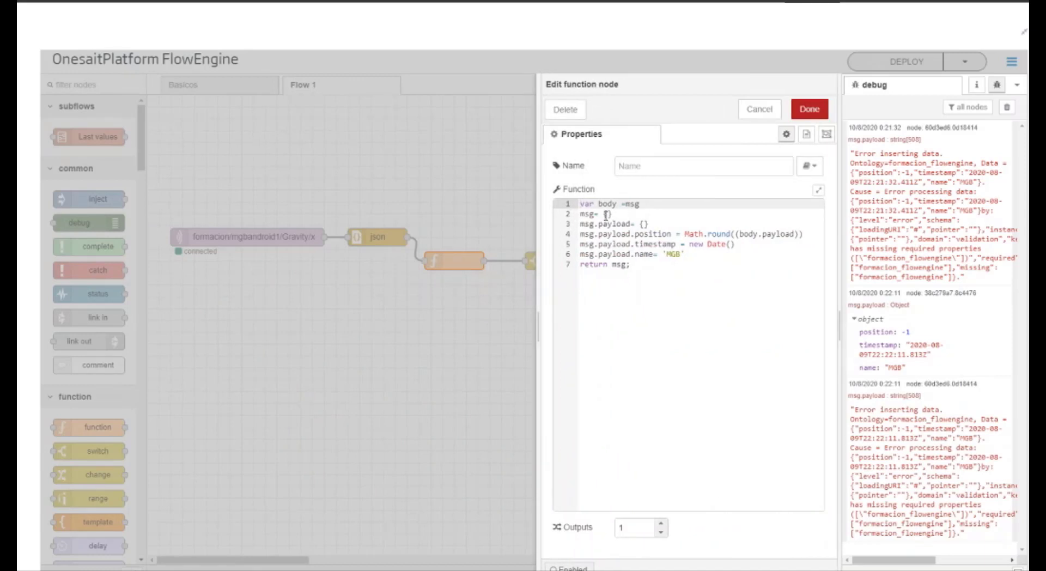
{"action": "left_click", "coordinate": [659, 225]}
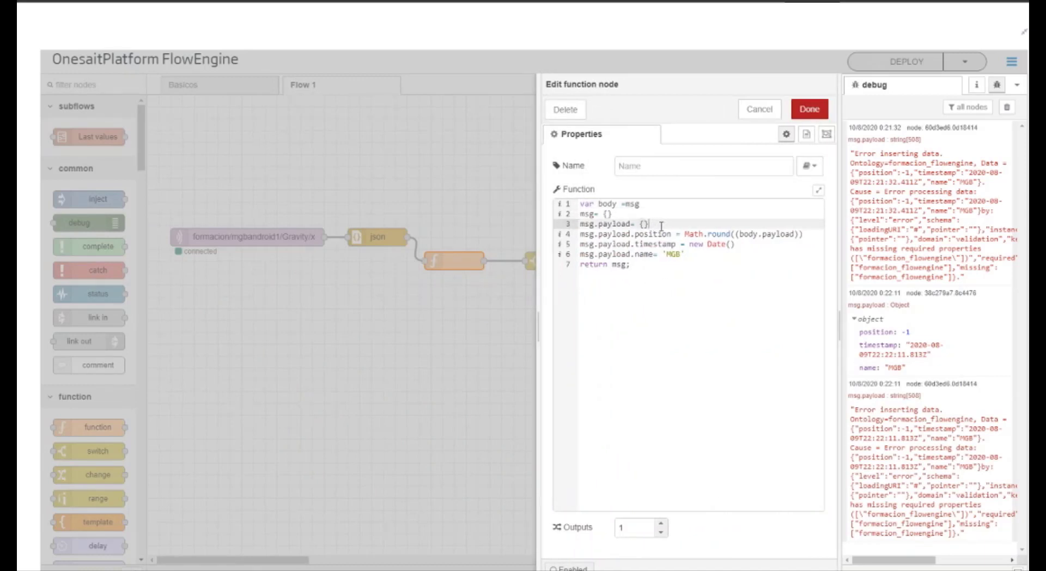
{"action": "key", "text": "Return"}
{"action": "key", "text": "ctrl+v"}
Step: Duplicate the msg.payload= {} line directly below itself in the function code
{"action": "left_click_drag", "start_coordinate": [652, 224], "coordinate": [576, 223]}
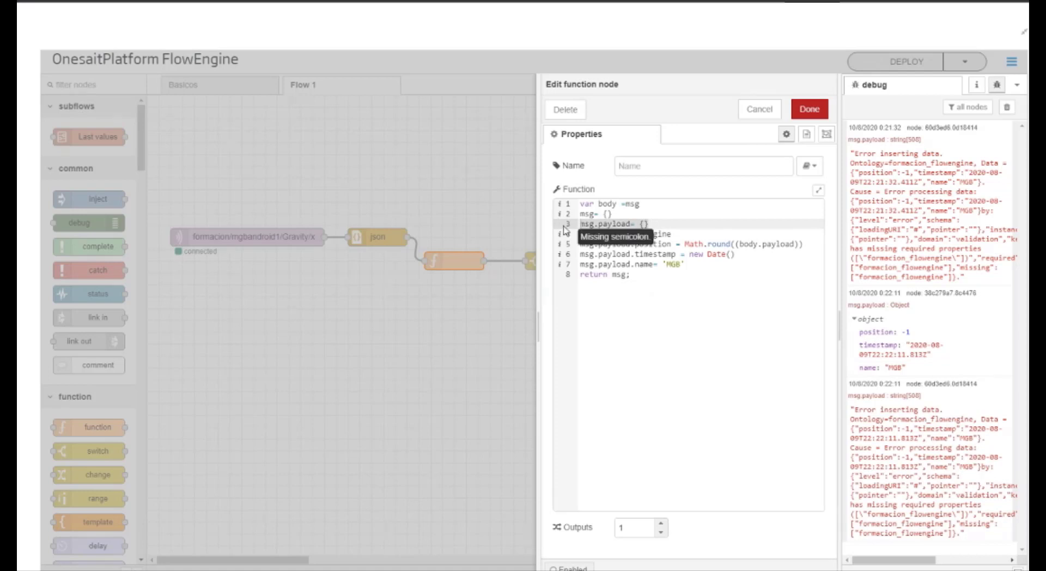
{"action": "left_click", "coordinate": [656, 224]}
{"action": "key", "text": "Return"}
{"action": "key", "text": "ctrl+v"}
Step: Change the duplicated line to msg.payload.formacion_flowengine= {} and delete the leftover formacion_flowengine text below it
{"action": "double_click", "coordinate": [638, 245]}
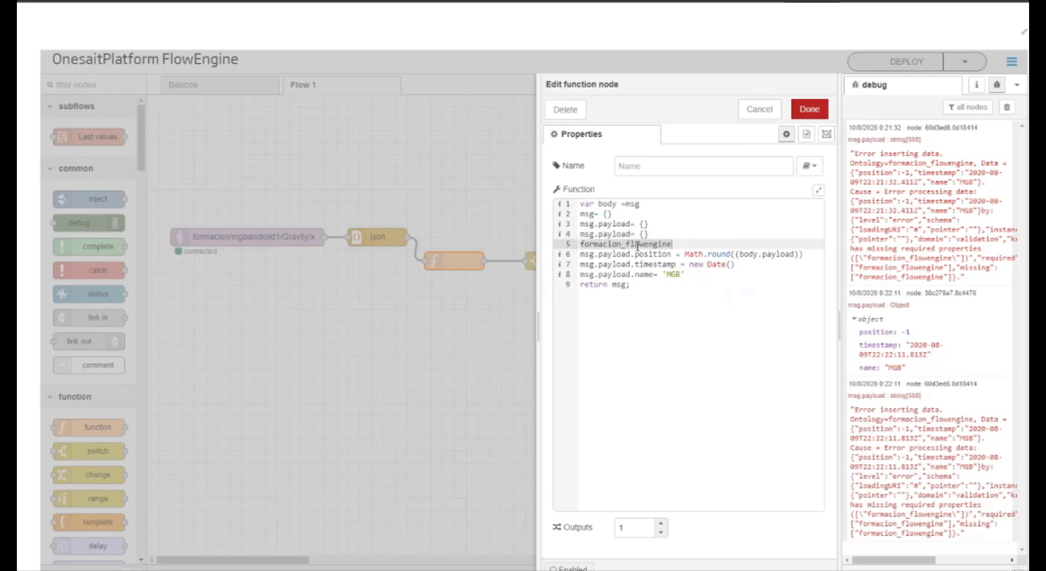
{"action": "left_click", "coordinate": [632, 235]}
{"action": "type", "text": "."}
{"action": "key", "text": "ctrl+v"}
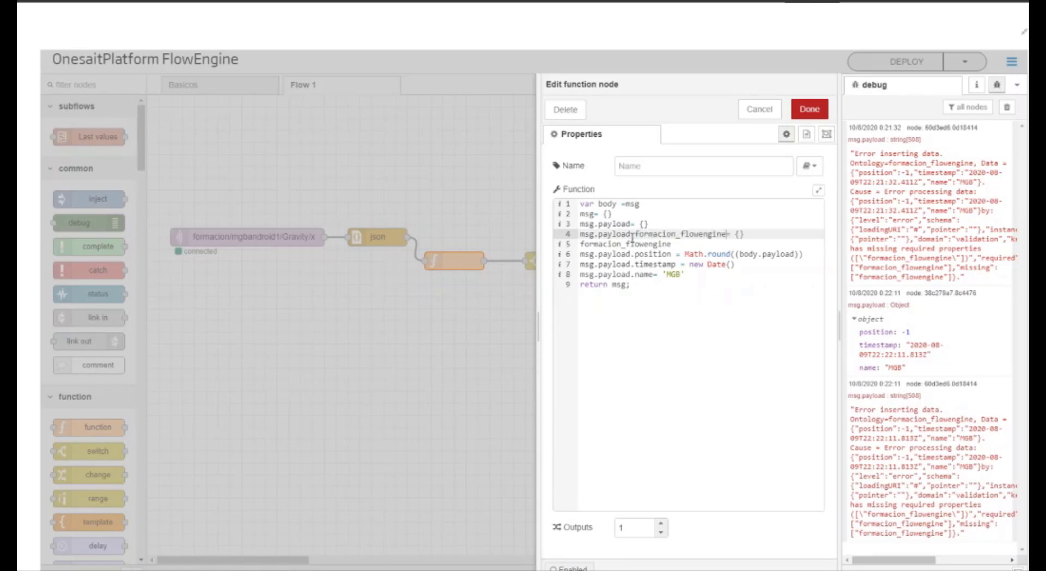
{"action": "left_click_drag", "start_coordinate": [683, 244], "coordinate": [579, 246]}
{"action": "key", "text": "BackSpace"}
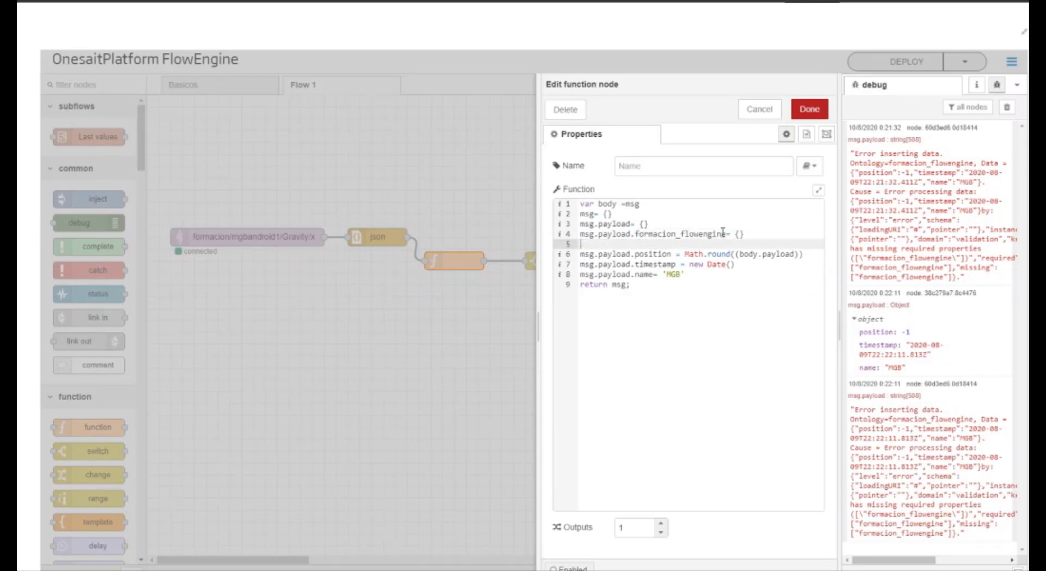
Step: Nest the position, timestamp and name assignments under msg.payload.formacion_flowengine in the function code
{"action": "left_click_drag", "start_coordinate": [729, 233], "coordinate": [528, 239]}
{"action": "key", "text": "ctrl+c"}
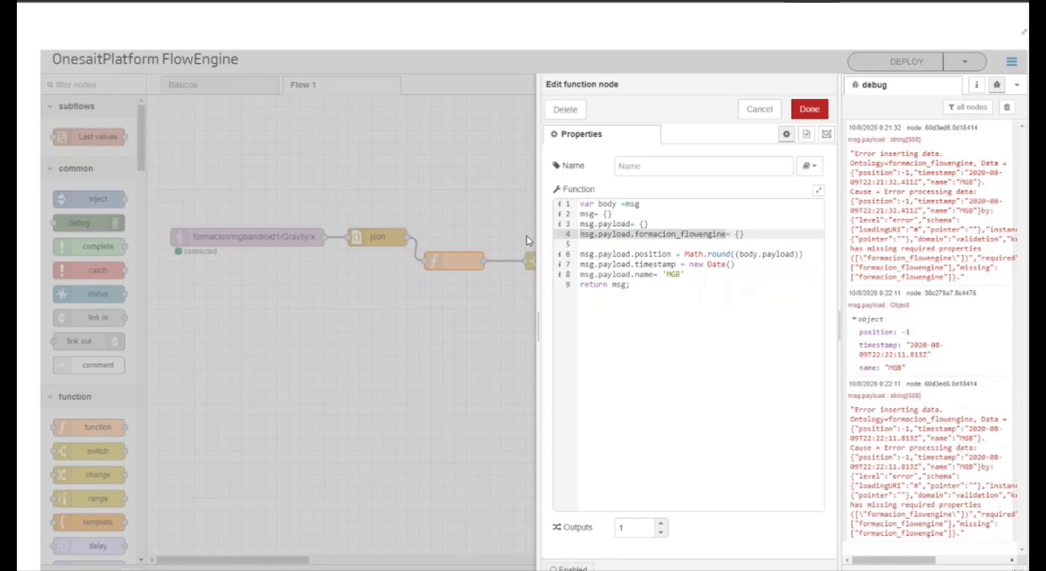
{"action": "left_click_drag", "start_coordinate": [632, 254], "coordinate": [568, 255]}
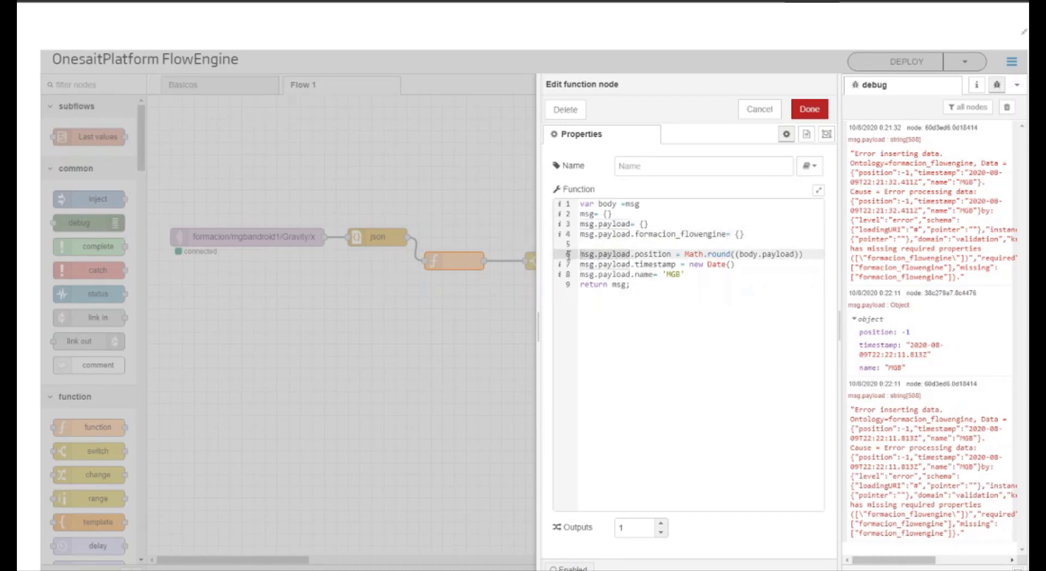
{"action": "key", "text": "ctrl+v"}
{"action": "left_click_drag", "start_coordinate": [630, 265], "coordinate": [556, 272]}
{"action": "key", "text": "ctrl+v"}
{"action": "left_click_drag", "start_coordinate": [631, 274], "coordinate": [572, 275]}
{"action": "key", "text": "ctrl+v"}
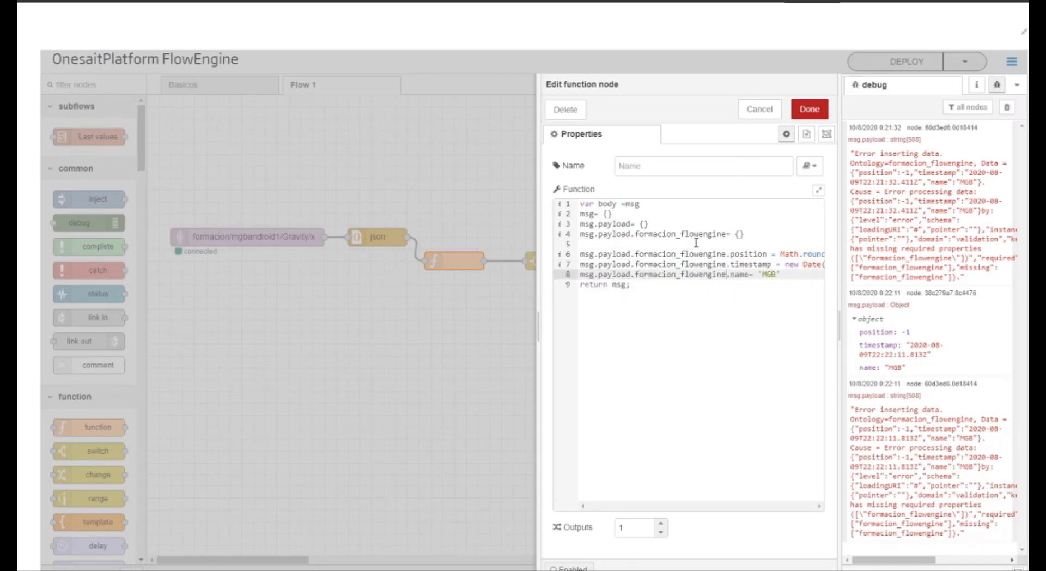
Step: Apply the function node changes, deploy the flow and clear the debug messages
{"action": "left_click", "coordinate": [809, 110]}
{"action": "left_click", "coordinate": [906, 61]}
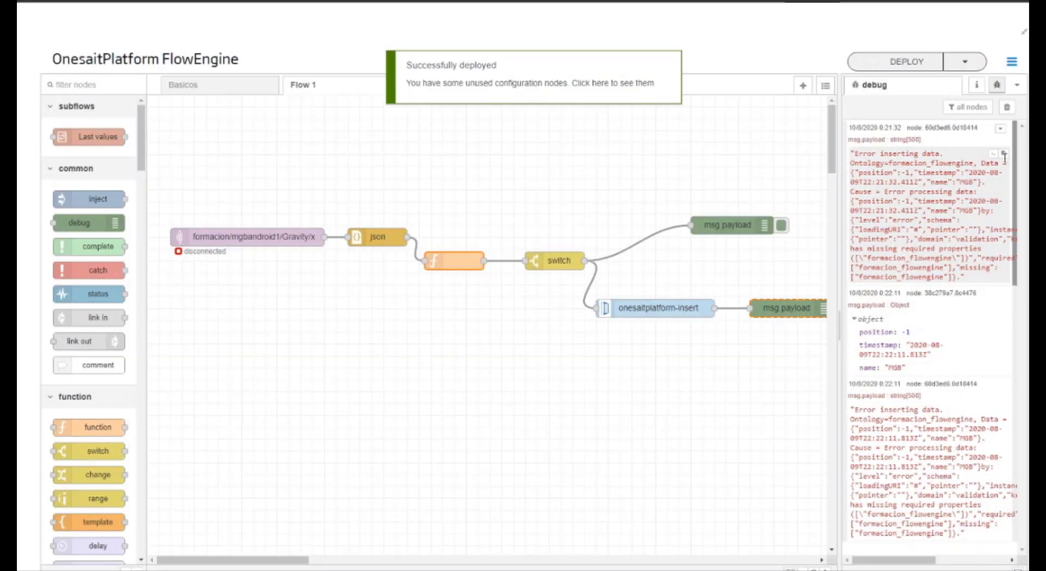
{"action": "left_click", "coordinate": [1006, 106]}
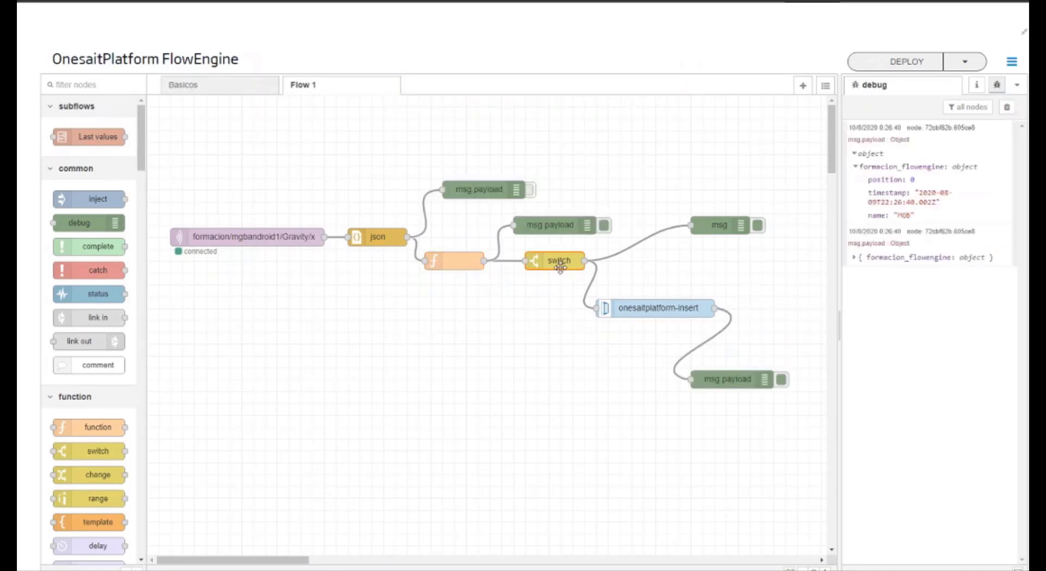
Step: Set the switch node's property to payload.formacion_flowengine.position and deploy the flow
{"action": "double_click", "coordinate": [555, 261]}
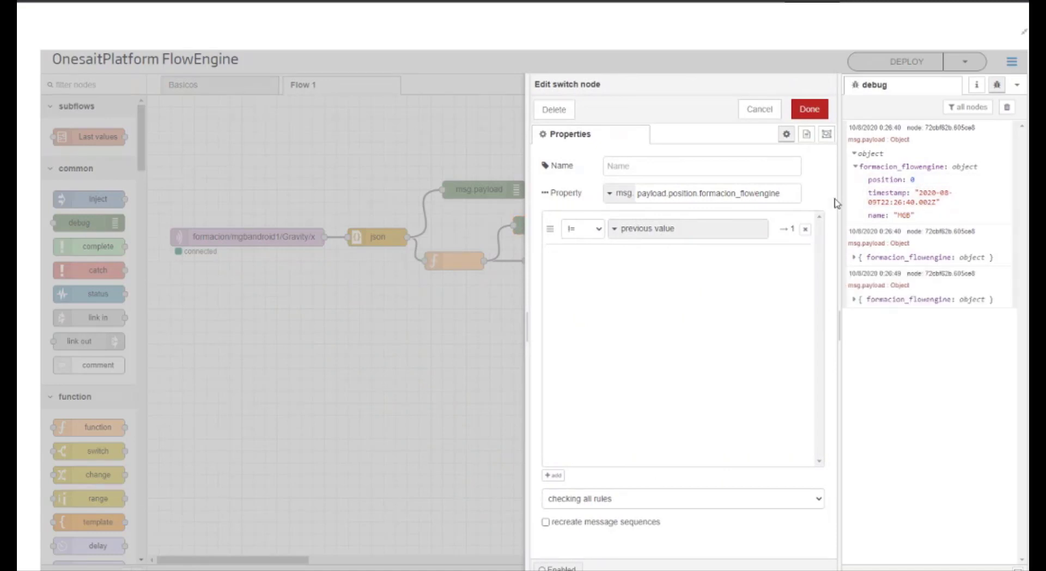
{"action": "triple_click", "coordinate": [734, 186]}
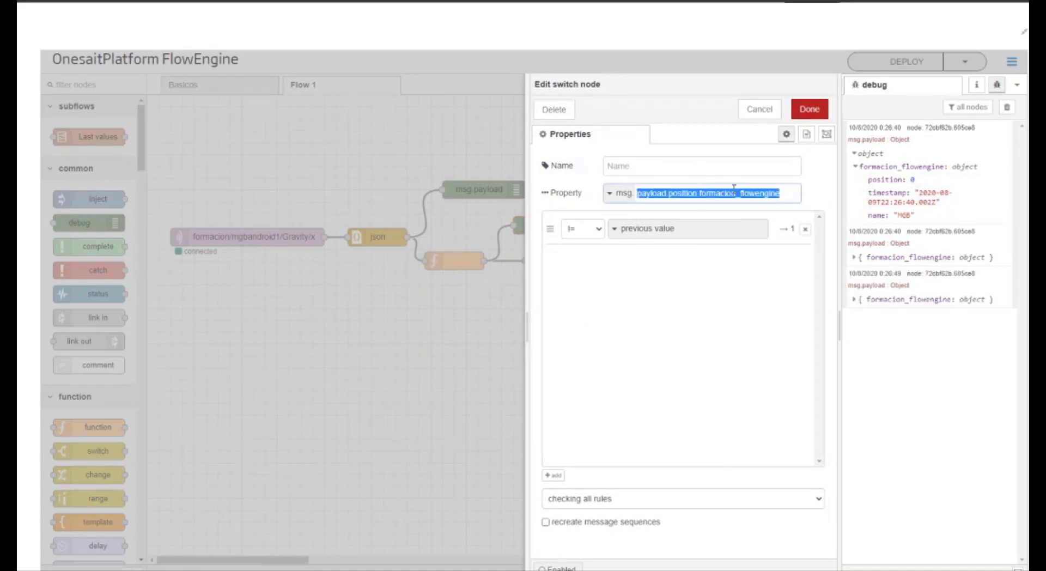
{"action": "type", "text": "payload.formacion_flowengine.position"}
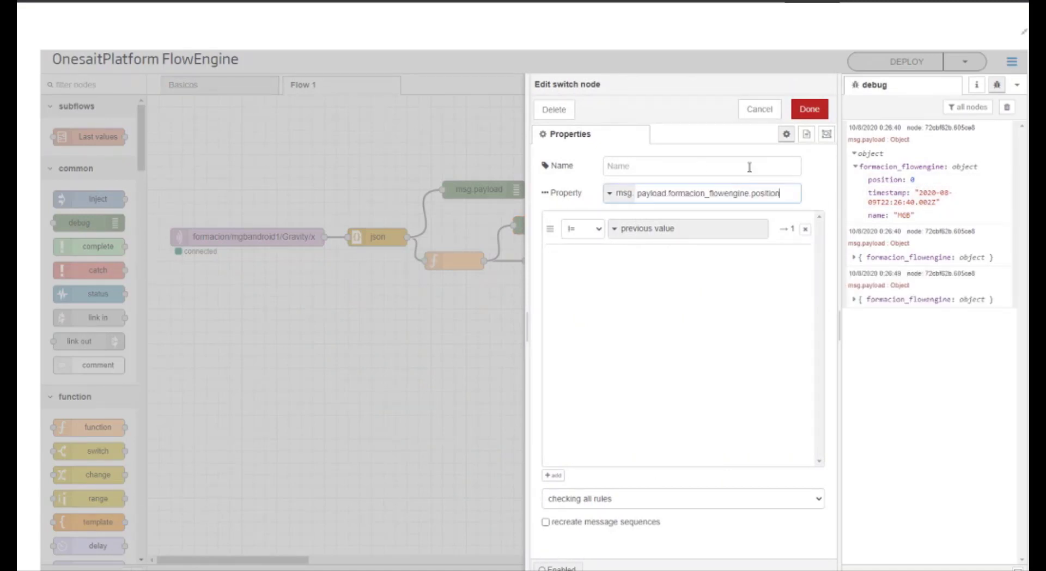
{"action": "left_click", "coordinate": [808, 111]}
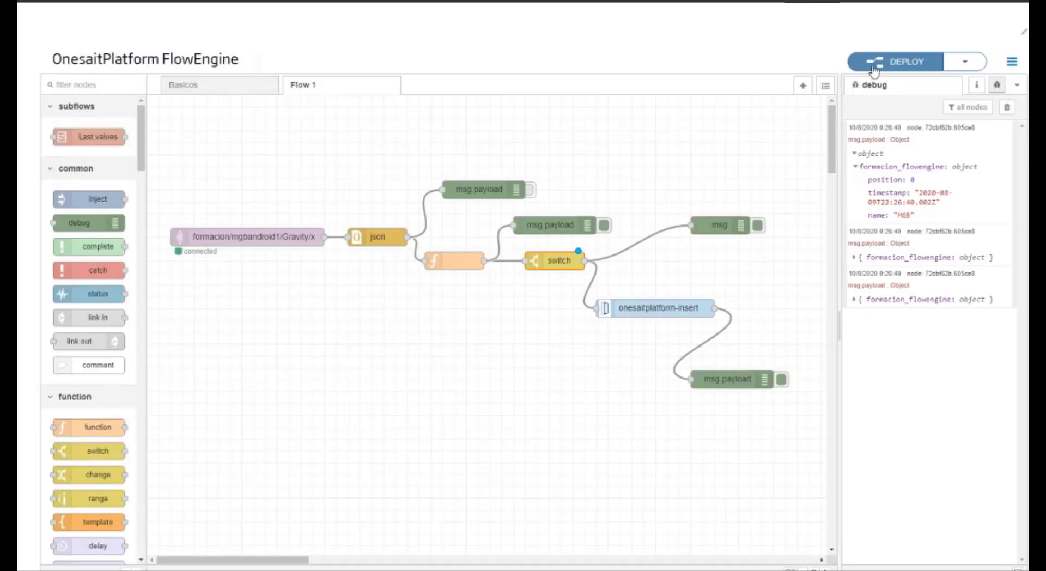
{"action": "left_click", "coordinate": [873, 66]}
Step: Disable the debug node on the function's output and inspect a switch message's nested payload and the matching insert response
{"action": "left_click", "coordinate": [603, 225]}
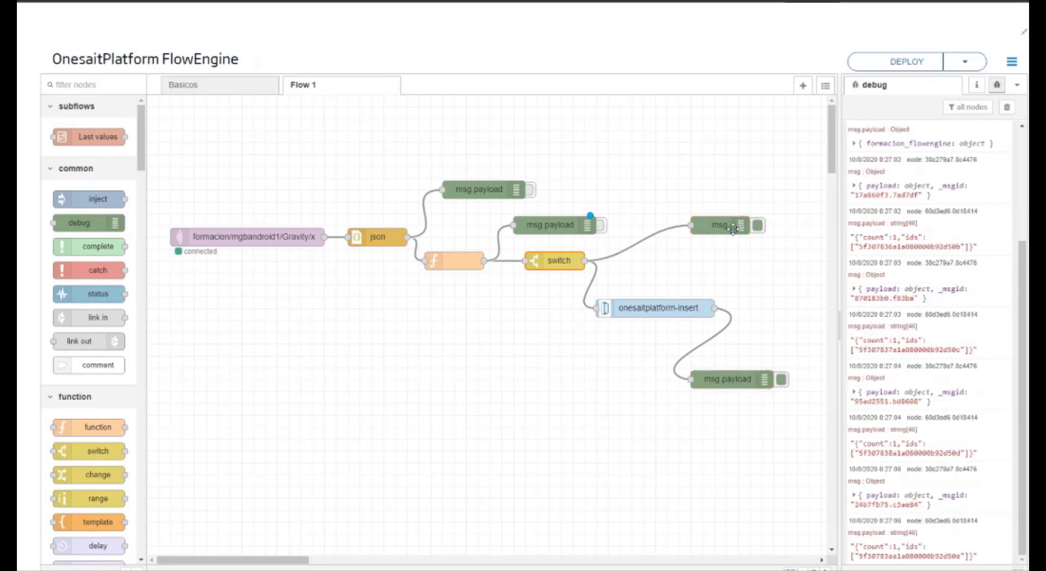
{"action": "left_click", "coordinate": [872, 292]}
{"action": "left_click", "coordinate": [902, 303]}
{"action": "left_click", "coordinate": [902, 315]}
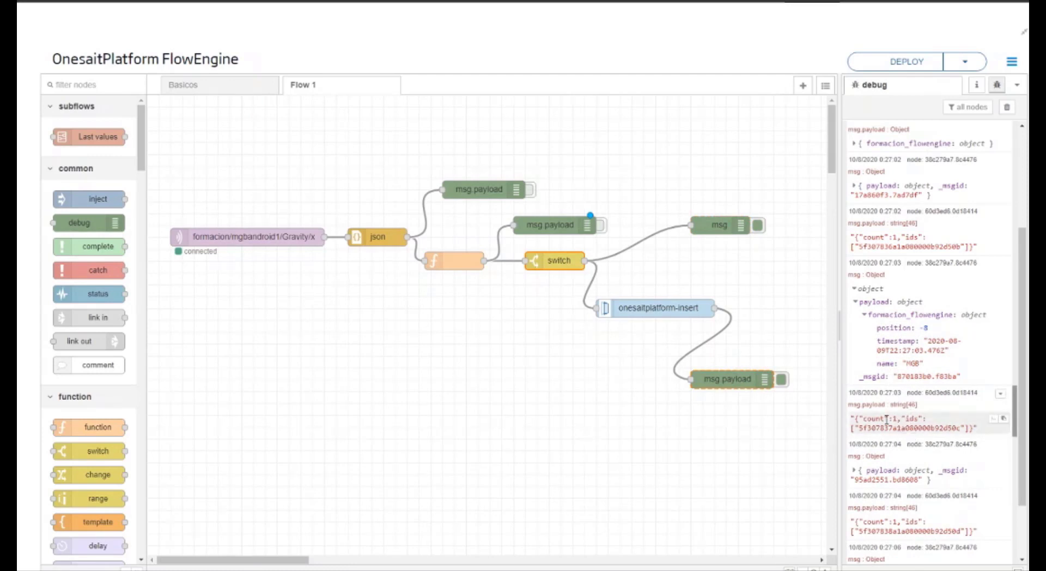
{"action": "left_click_drag", "start_coordinate": [872, 418], "coordinate": [900, 420]}
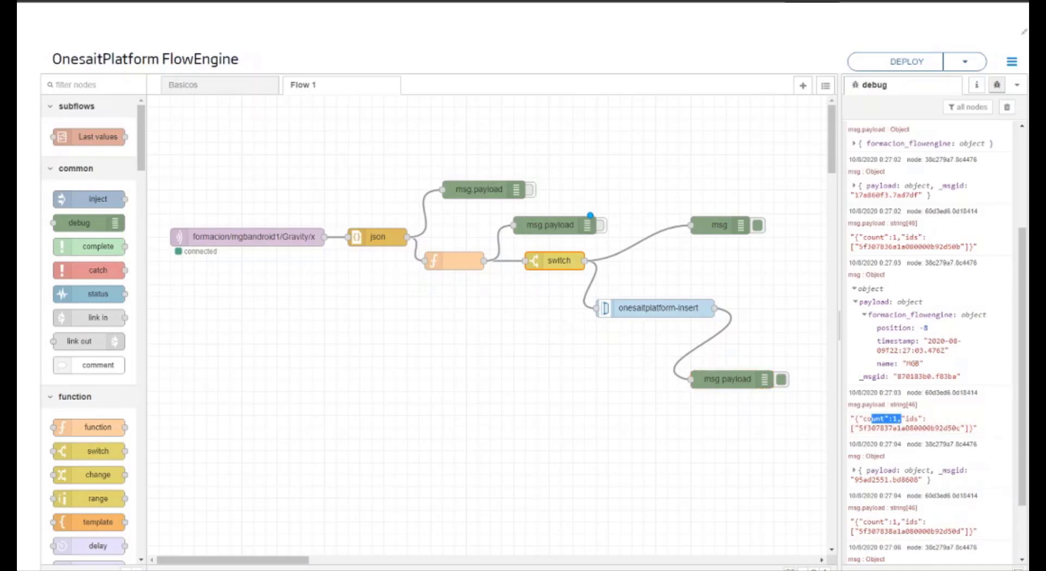
Step: Open the platform's Query Tool and select the RTDB database and the formacion_flowengine ontology
{"action": "key", "text": "ctrl+Tab"}
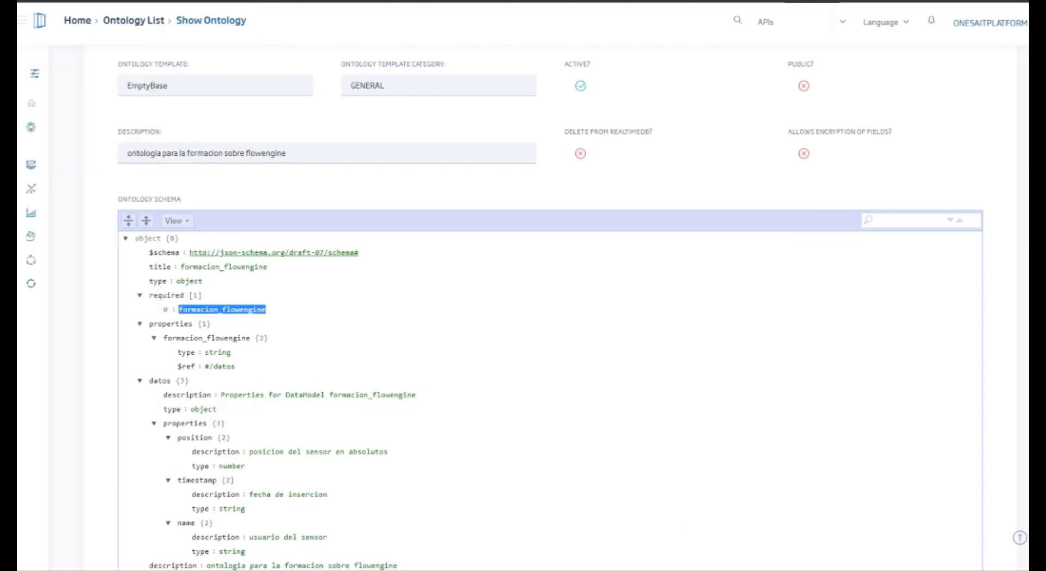
{"action": "mouse_move", "coordinate": [36, 292]}
{"action": "left_click", "coordinate": [95, 298]}
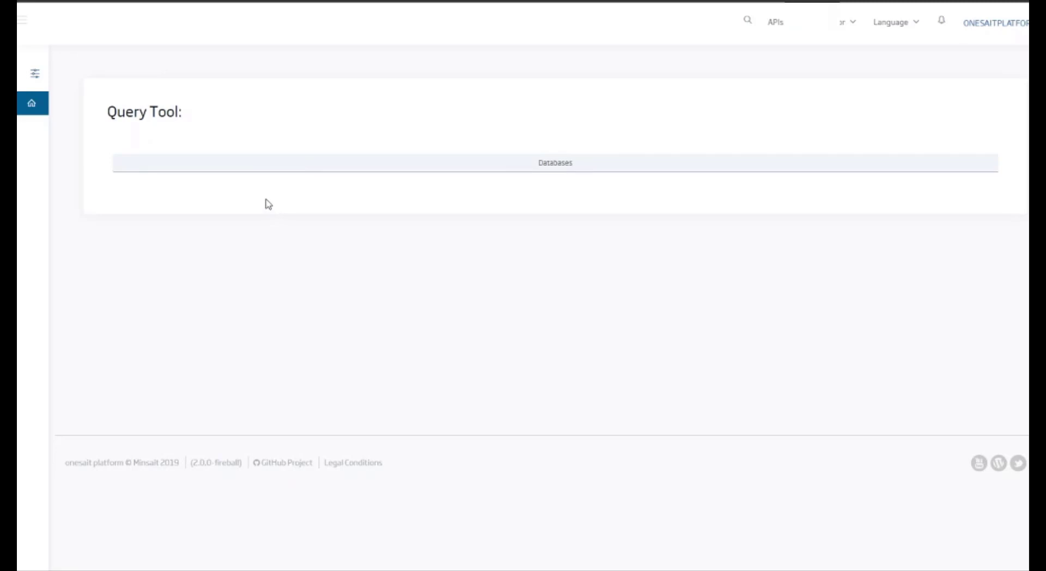
{"action": "left_click", "coordinate": [239, 166]}
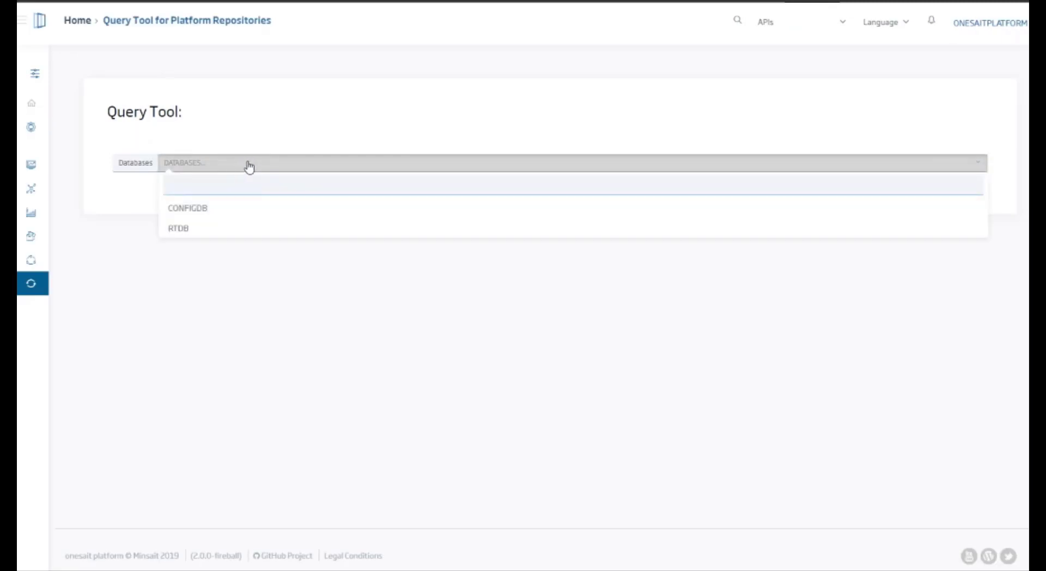
{"action": "left_click", "coordinate": [283, 231]}
{"action": "left_click", "coordinate": [263, 208]}
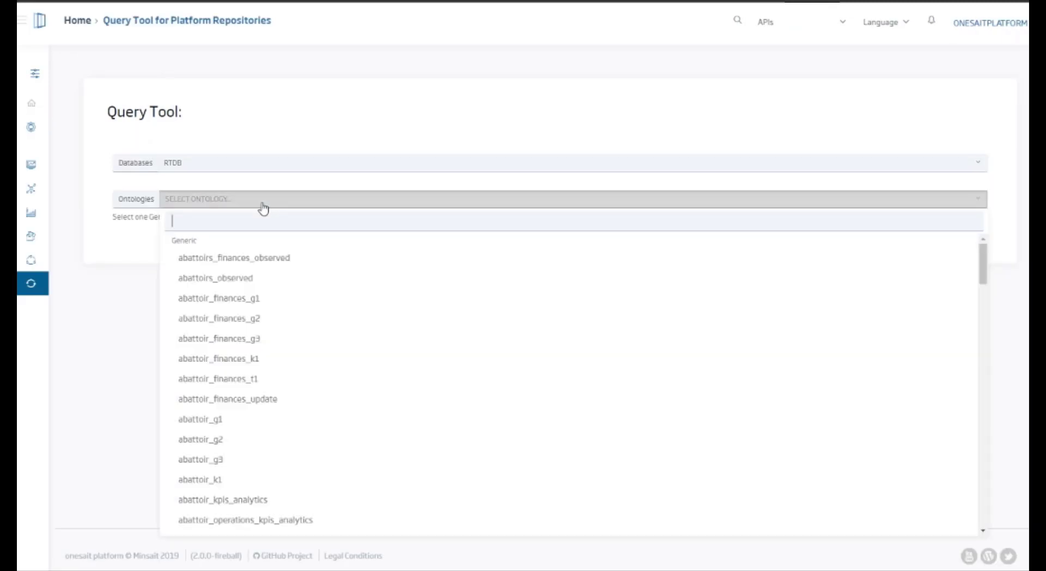
{"action": "type", "text": "form"}
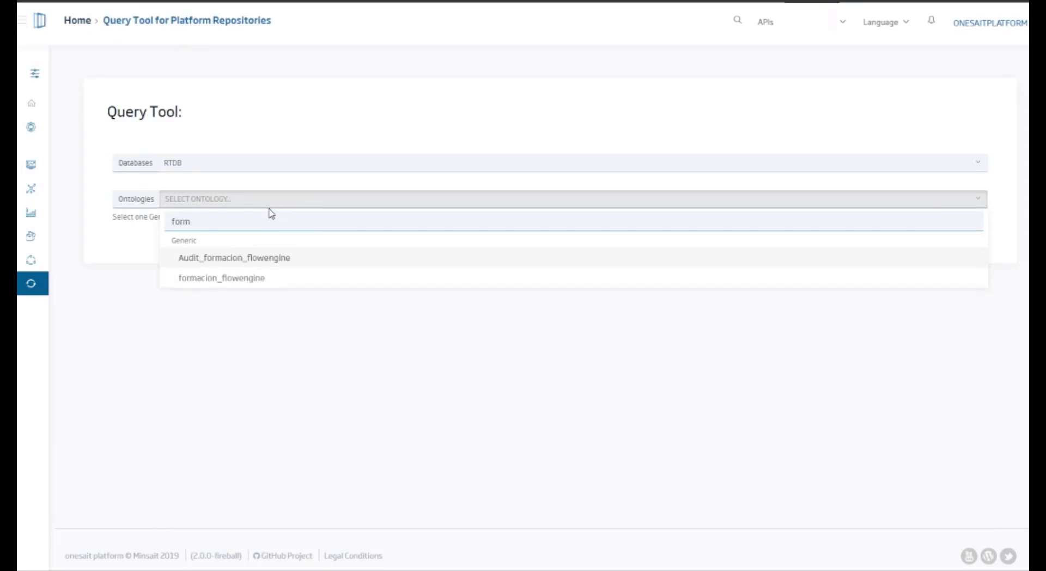
{"action": "left_click", "coordinate": [371, 278]}
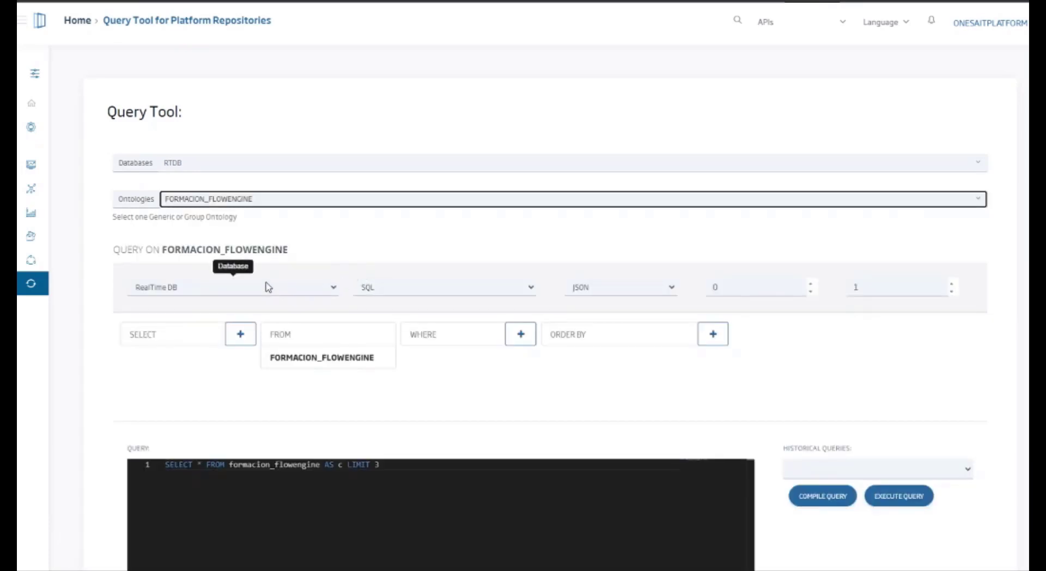
Step: Execute the query SELECT * FROM formacion_flowengine AS c LIMIT 3 and expand all the returned records
{"action": "scroll", "coordinate": [297, 380], "scroll_direction": "down", "scroll_amount": 1}
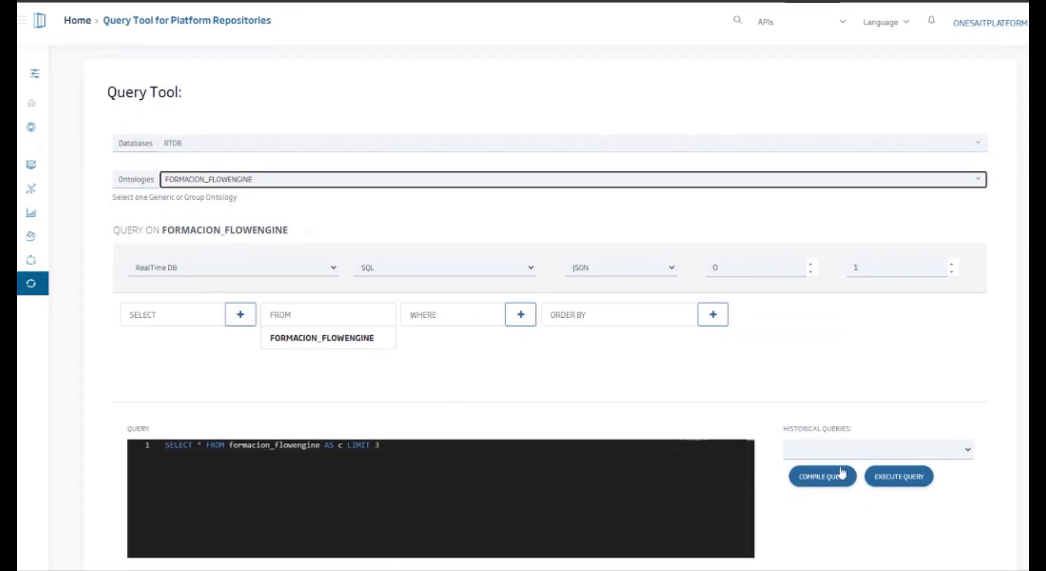
{"action": "left_click", "coordinate": [904, 482]}
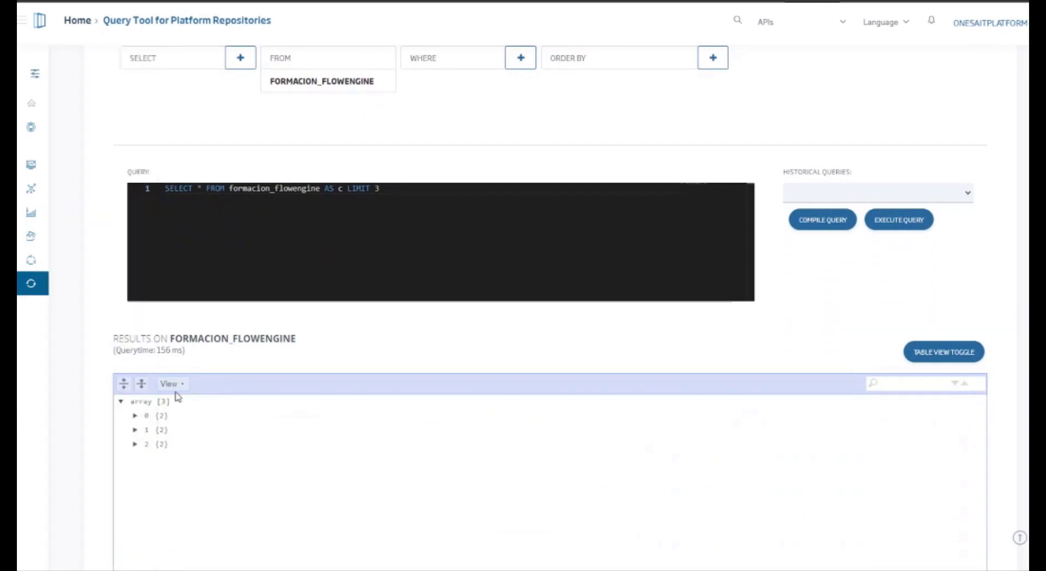
{"action": "left_click", "coordinate": [123, 383]}
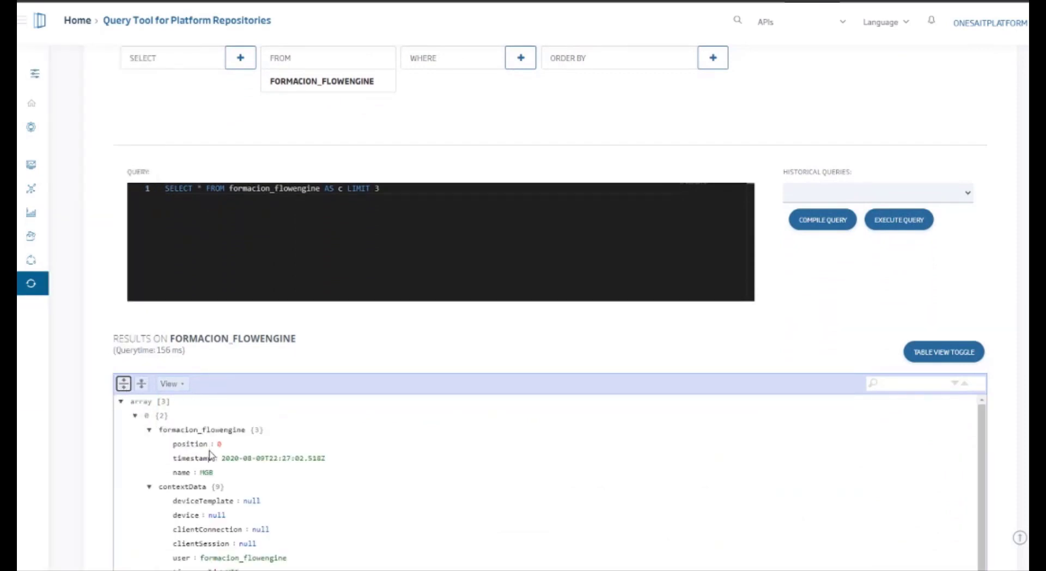
Step: Examine the first record's position, timestamp and name, and its contextData fields such as user, timestamp and source
{"action": "left_click", "coordinate": [149, 486]}
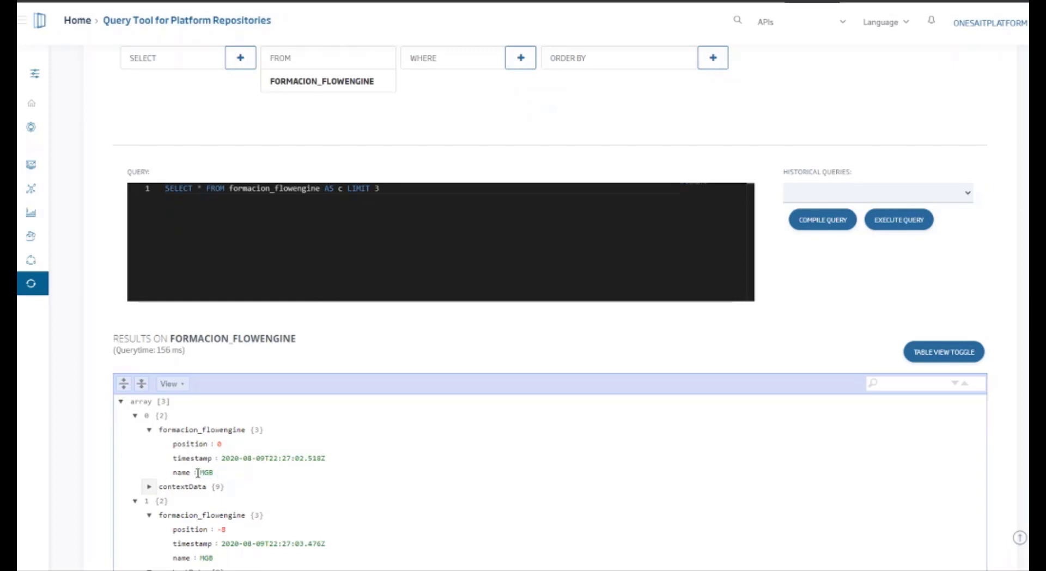
{"action": "left_click", "coordinate": [148, 486]}
{"action": "scroll", "coordinate": [213, 493], "scroll_direction": "down", "scroll_amount": 1}
{"action": "scroll", "coordinate": [214, 492], "scroll_direction": "down", "scroll_amount": 1}
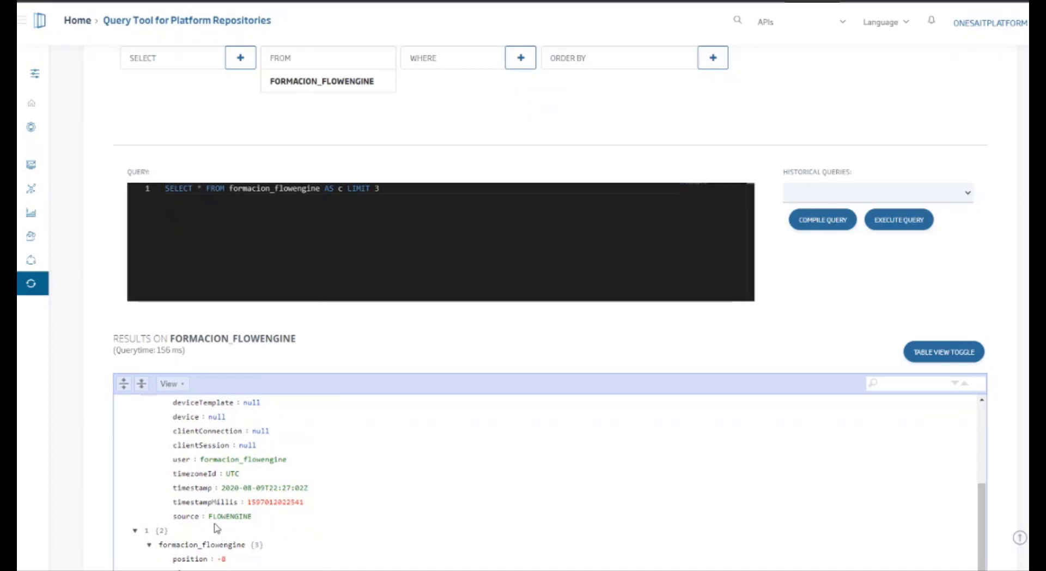
{"action": "left_click_drag", "start_coordinate": [212, 516], "coordinate": [259, 524]}
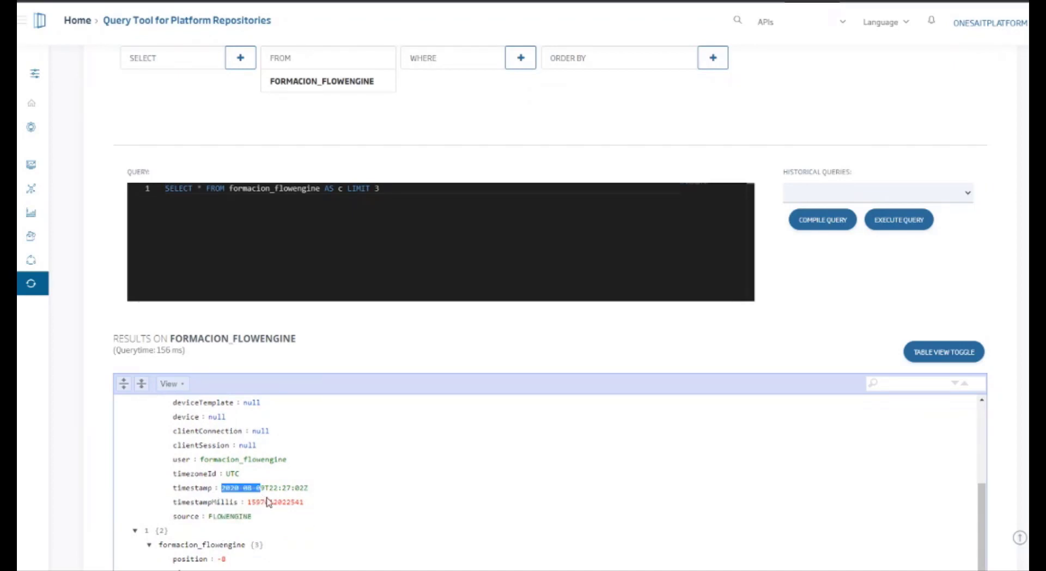
{"action": "left_click_drag", "start_coordinate": [260, 487], "coordinate": [268, 501]}
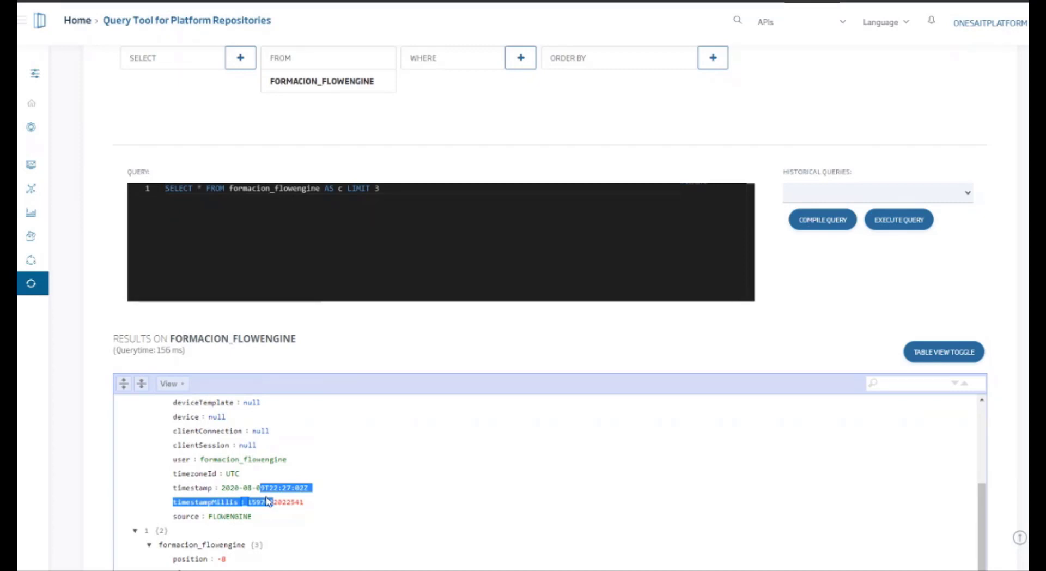
{"action": "scroll", "coordinate": [268, 507], "scroll_direction": "up", "scroll_amount": 2}
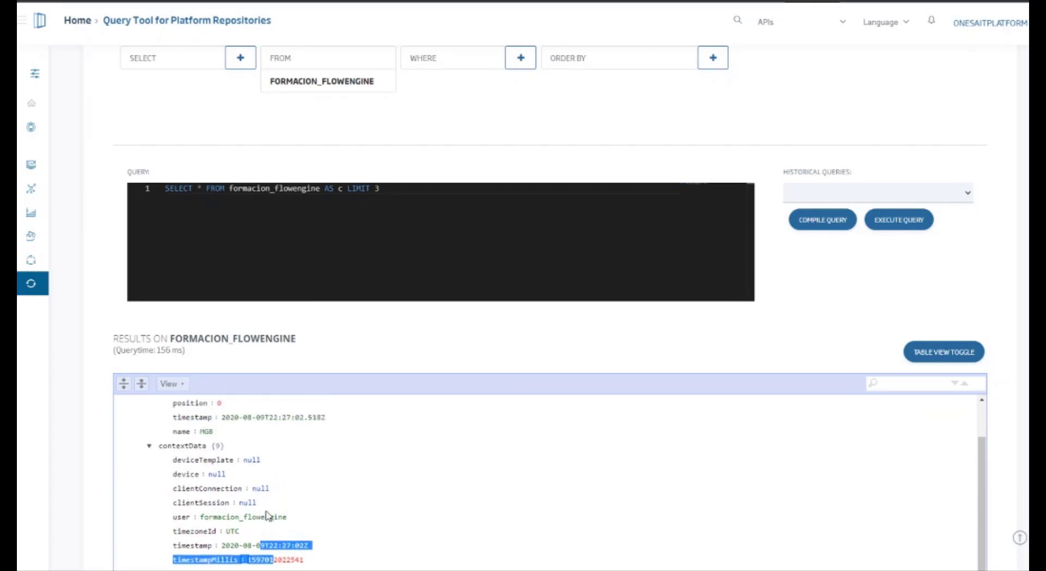
{"action": "scroll", "coordinate": [268, 507], "scroll_direction": "up", "scroll_amount": 1}
{"action": "scroll", "coordinate": [306, 523], "scroll_direction": "down", "scroll_amount": 1}
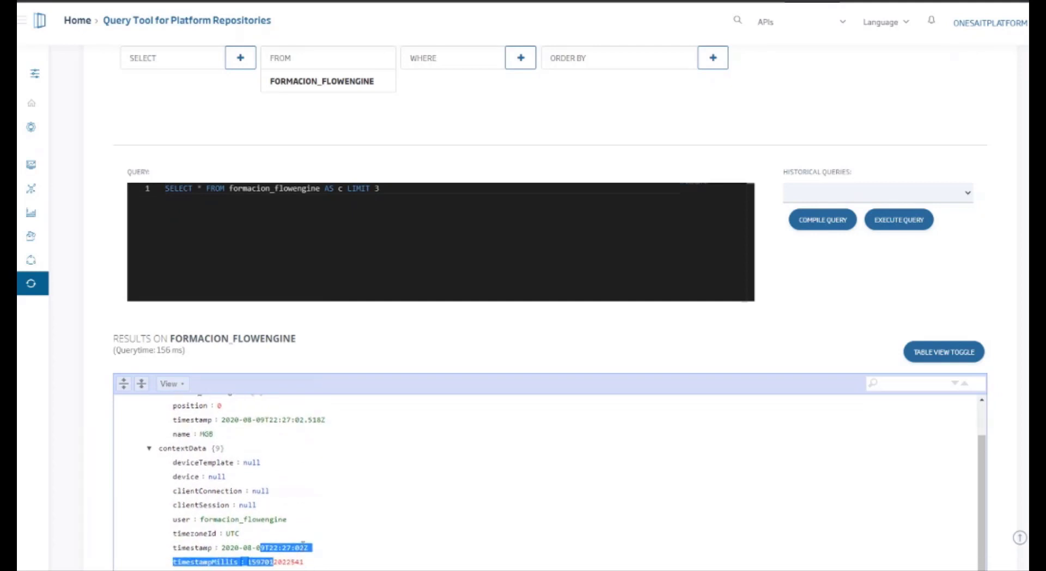
{"action": "scroll", "coordinate": [303, 541], "scroll_direction": "down", "scroll_amount": 1}
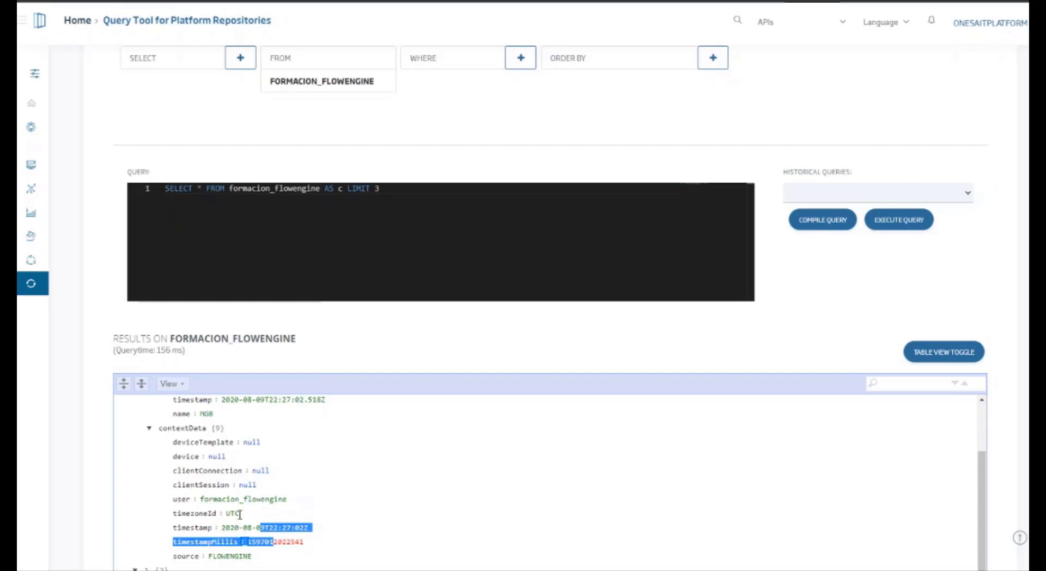
{"action": "scroll", "coordinate": [234, 414], "scroll_direction": "up", "scroll_amount": 2}
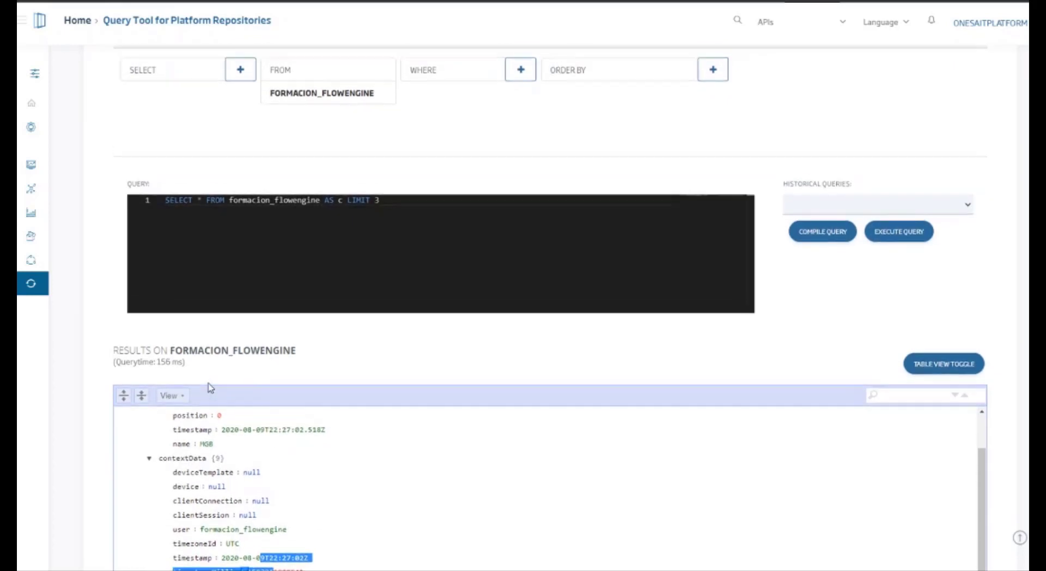
{"action": "scroll", "coordinate": [211, 389], "scroll_direction": "up", "scroll_amount": 2}
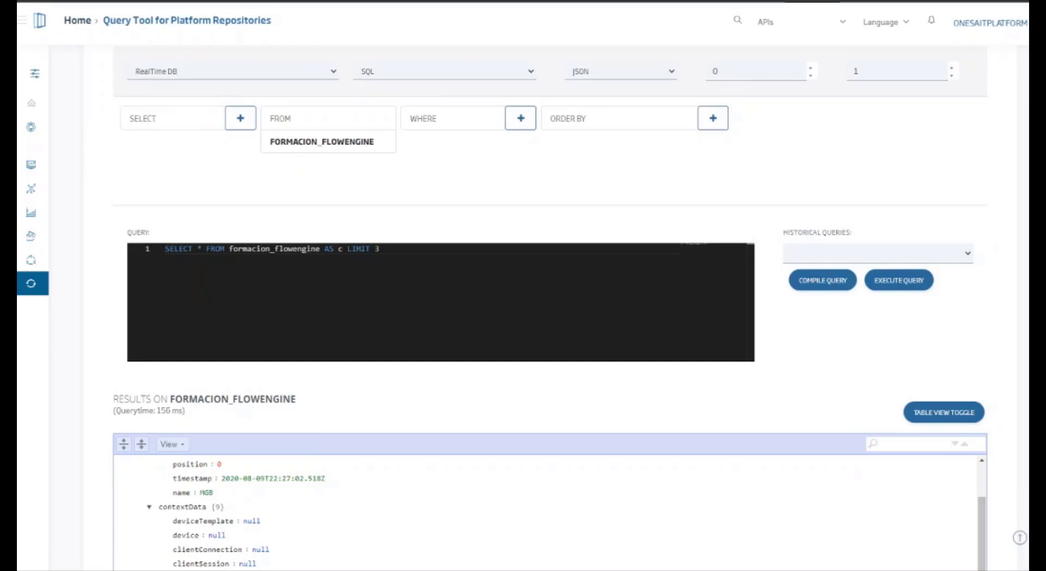
Step: Return to the FlowEngine editor and add a new empty flow
{"action": "left_click", "coordinate": [170, 2]}
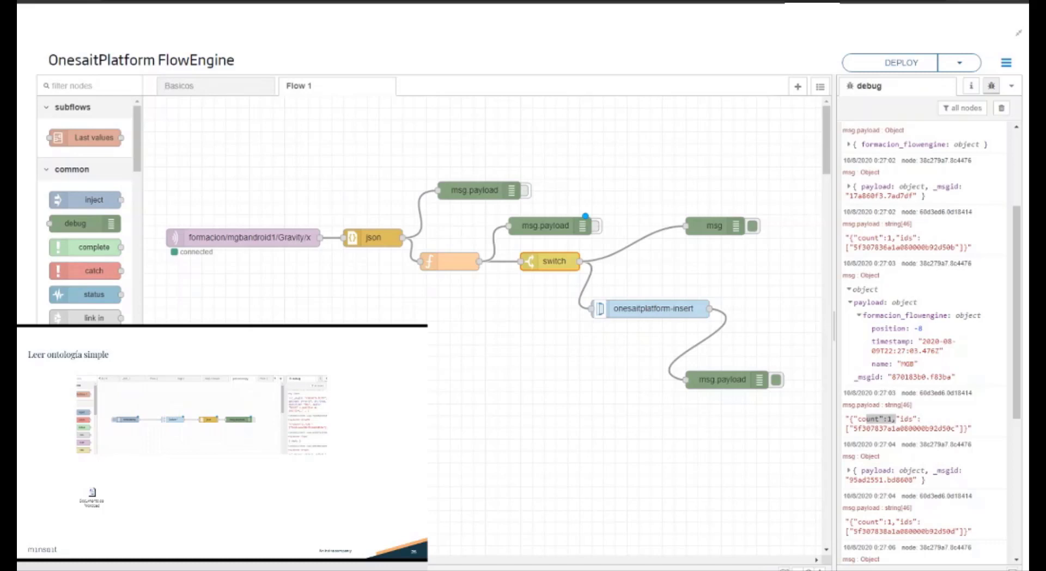
{"action": "left_click", "coordinate": [297, 86]}
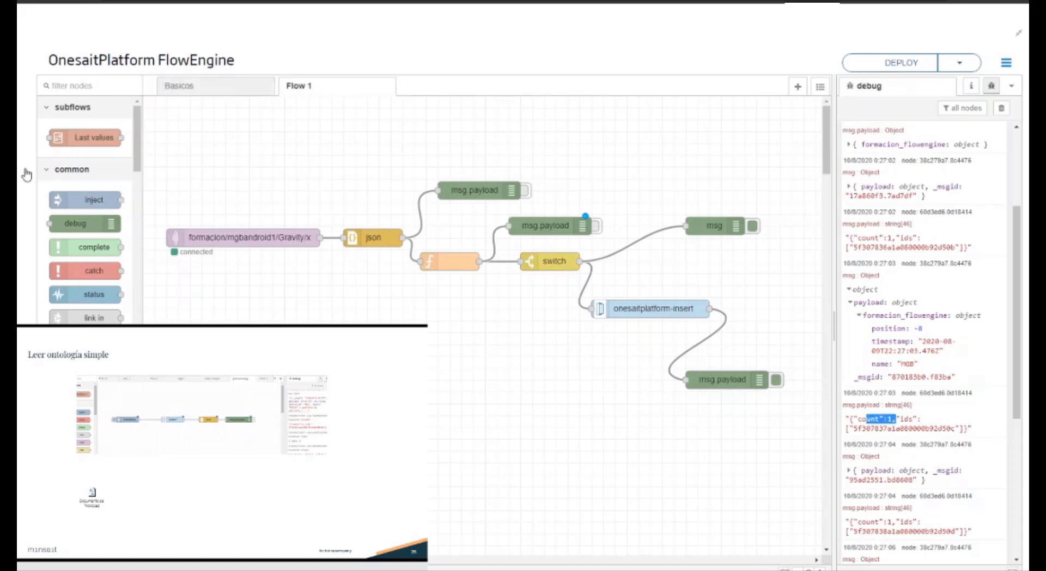
{"action": "left_click", "coordinate": [797, 86]}
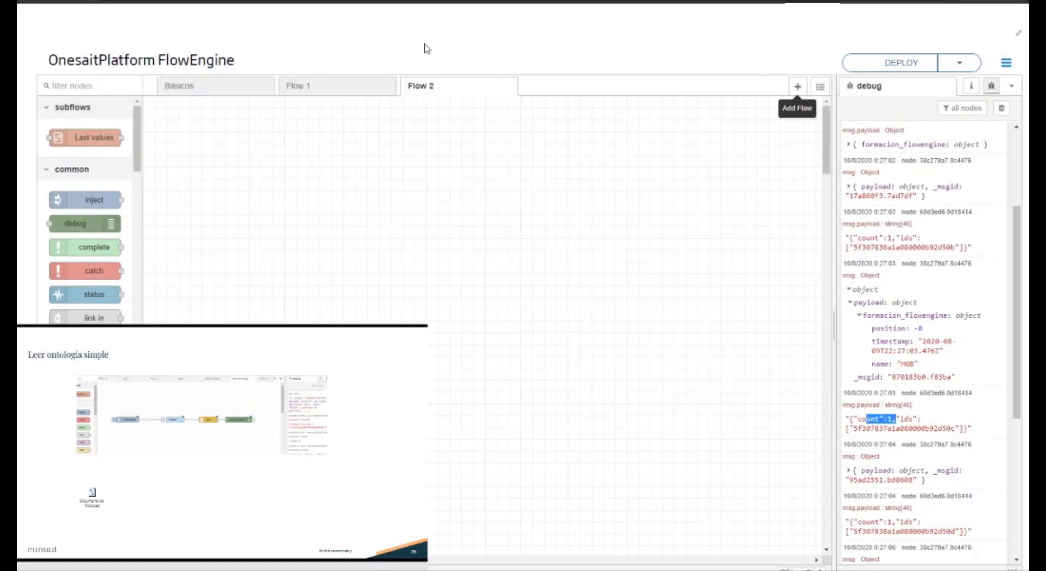
Step: Rename Flow 1 as Almacenar iot
{"action": "double_click", "coordinate": [332, 94]}
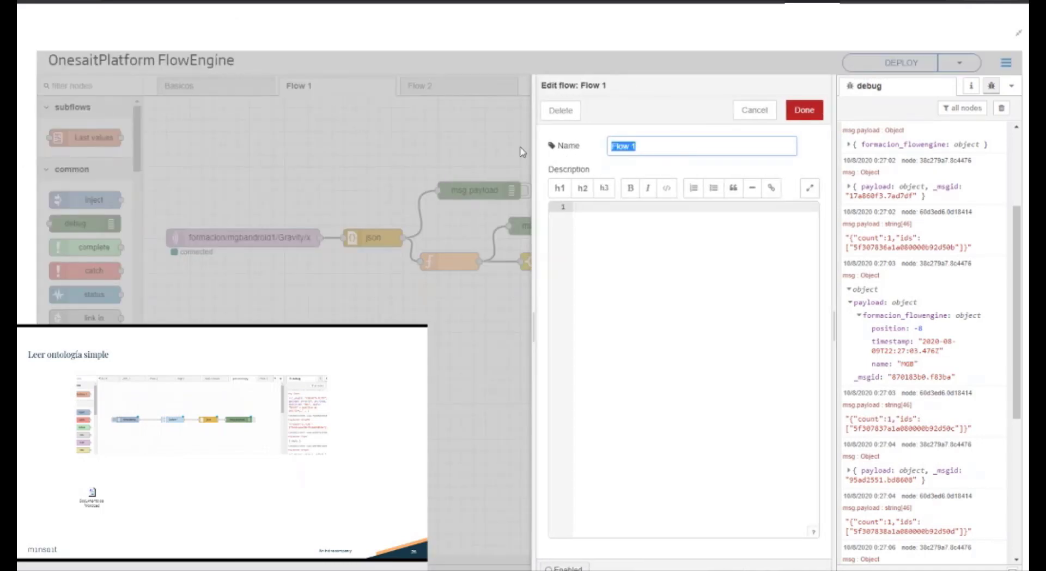
{"action": "type", "text": "Almacenar iot"}
{"action": "key", "text": "Return"}
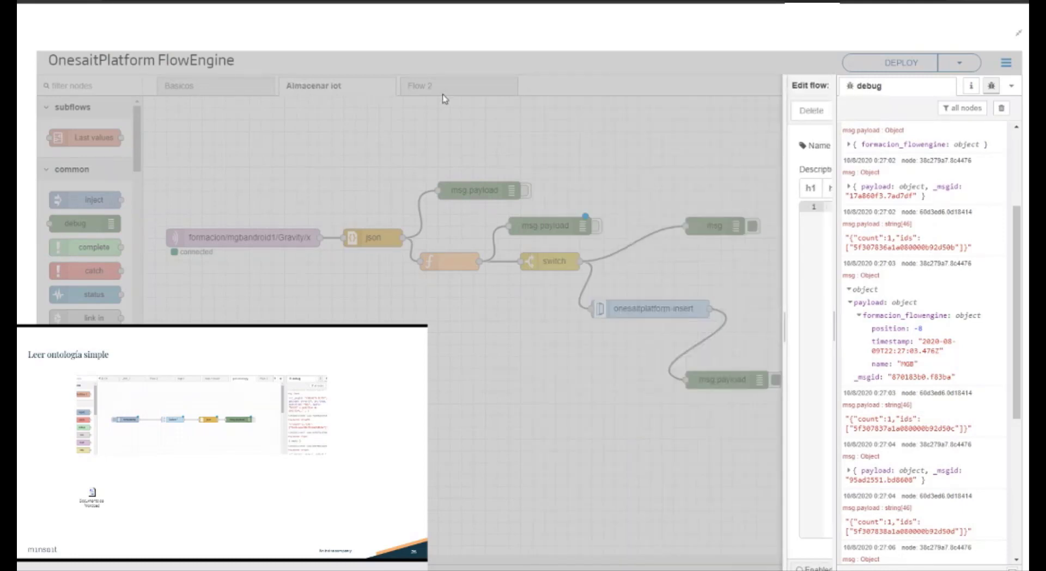
Step: Add an inject node and an onesaitplatform-query-static node side by side in Flow 2
{"action": "left_click", "coordinate": [419, 94]}
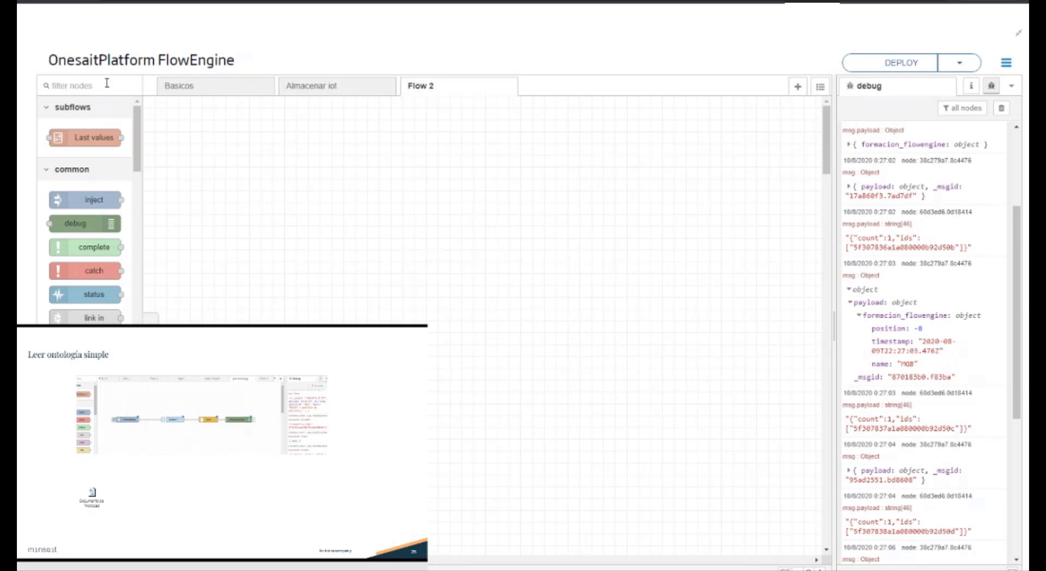
{"action": "left_click_drag", "start_coordinate": [111, 199], "coordinate": [259, 187]}
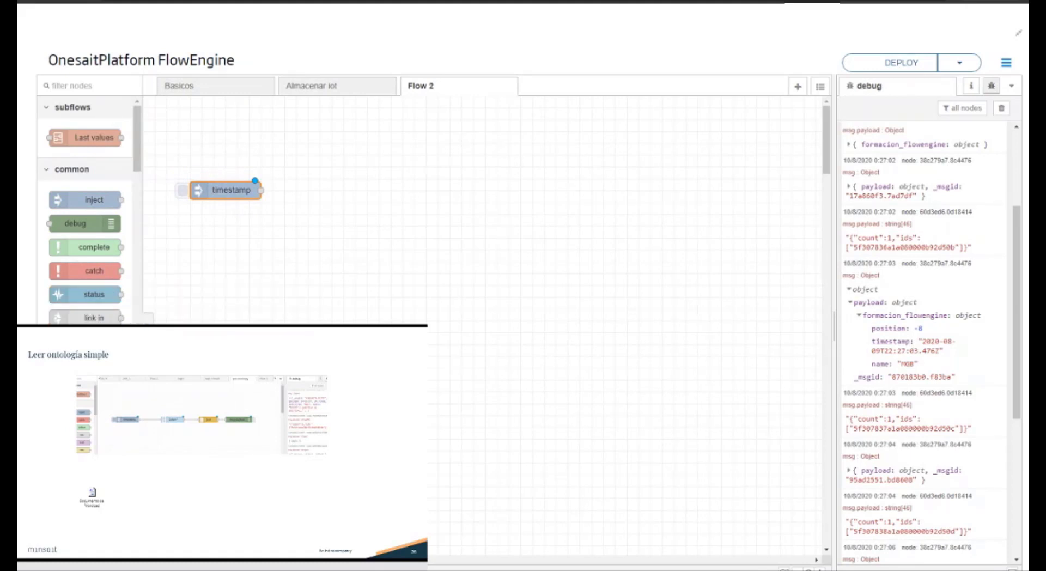
{"action": "scroll", "coordinate": [94, 312], "scroll_direction": "down", "scroll_amount": 10}
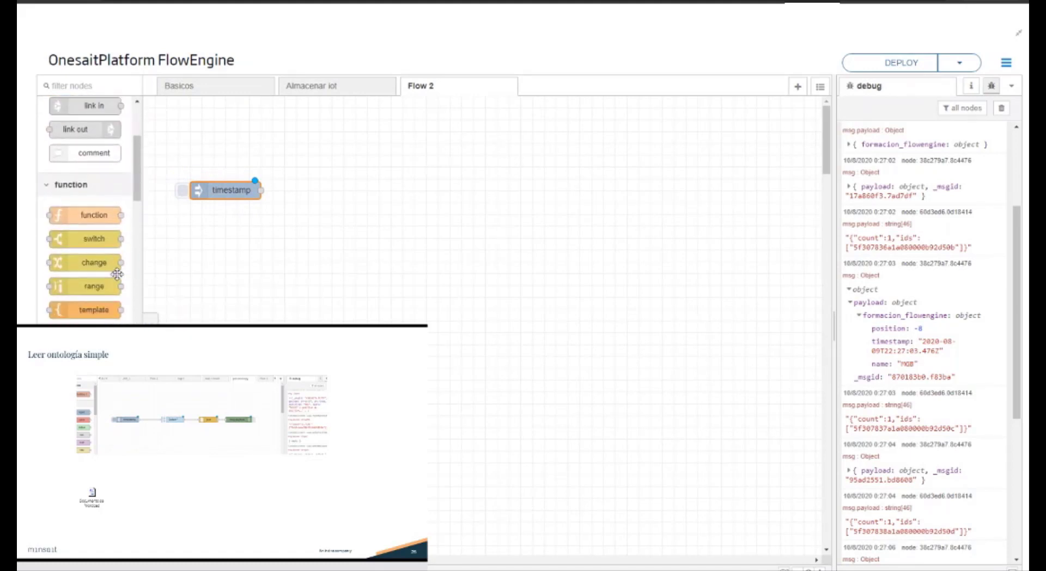
{"action": "scroll", "coordinate": [94, 312], "scroll_direction": "down", "scroll_amount": 3}
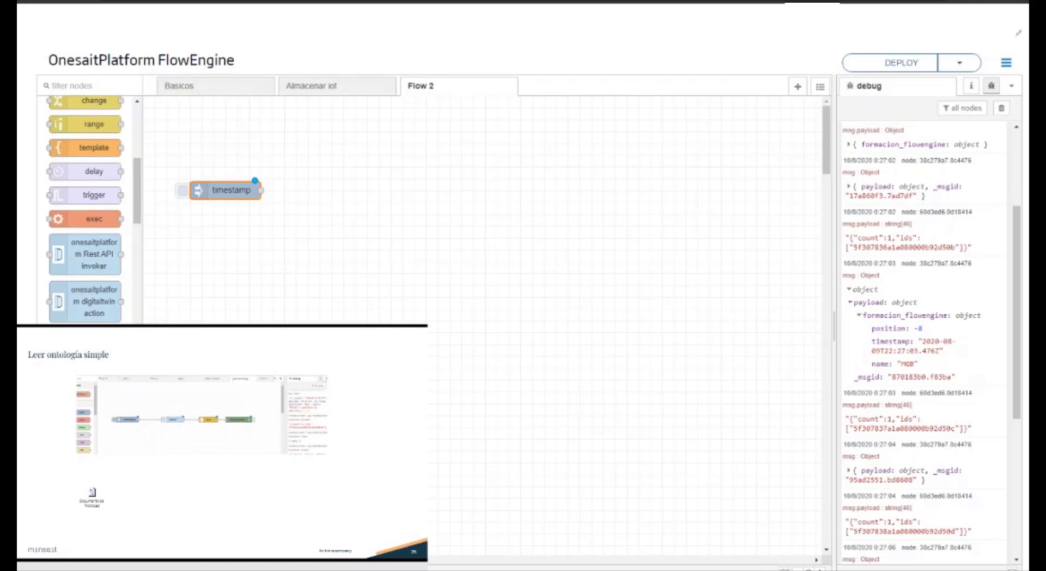
{"action": "left_click_drag", "start_coordinate": [90, 370], "coordinate": [373, 200]}
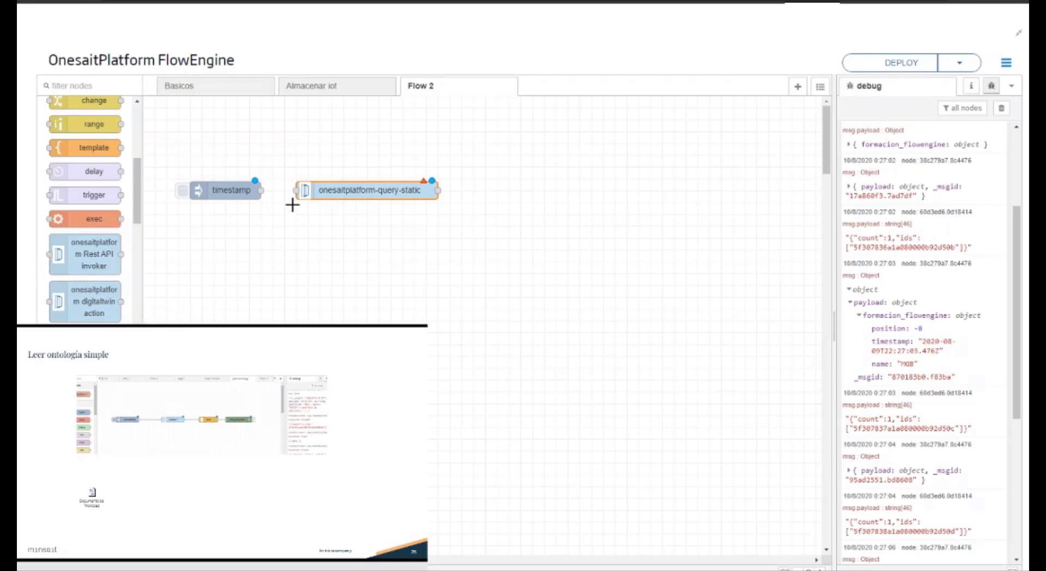
{"action": "left_click_drag", "start_coordinate": [143, 196], "coordinate": [146, 134]}
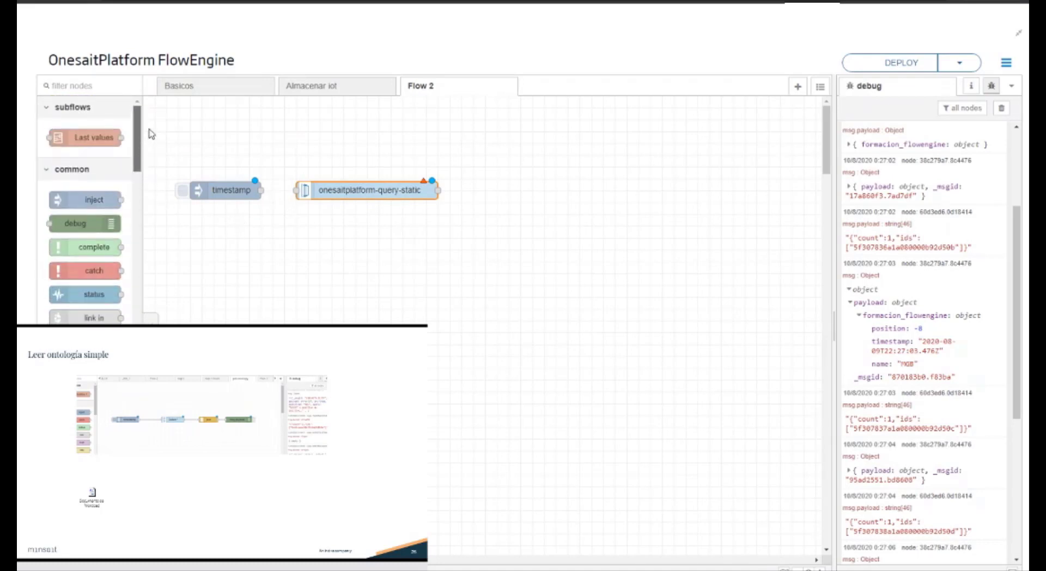
Step: Add a debug node, wire the query-static node's output to it and connect the inject node to the query-static node
{"action": "left_click_drag", "start_coordinate": [109, 216], "coordinate": [575, 206]}
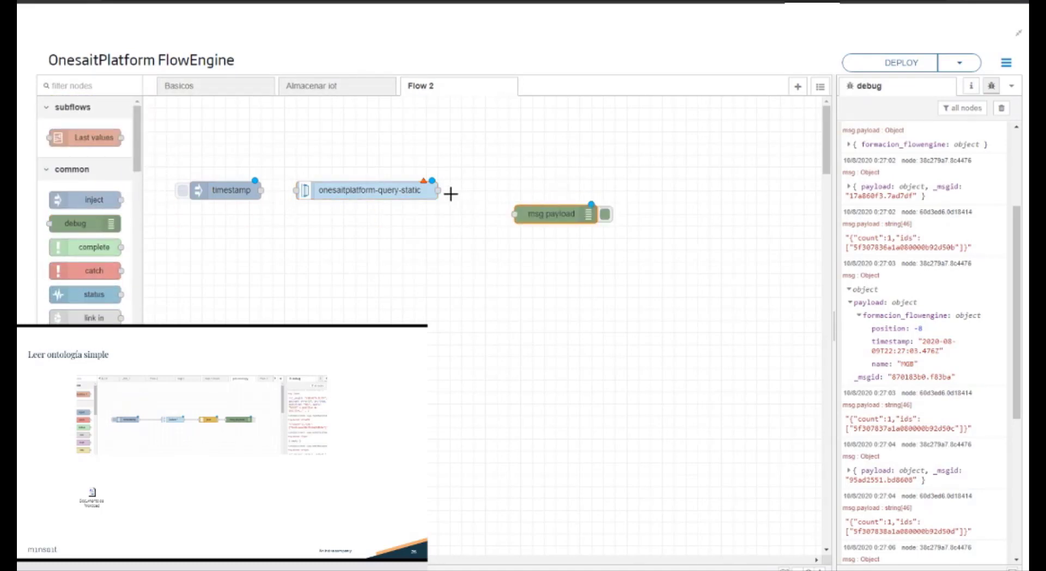
{"action": "left_click_drag", "start_coordinate": [436, 189], "coordinate": [514, 213]}
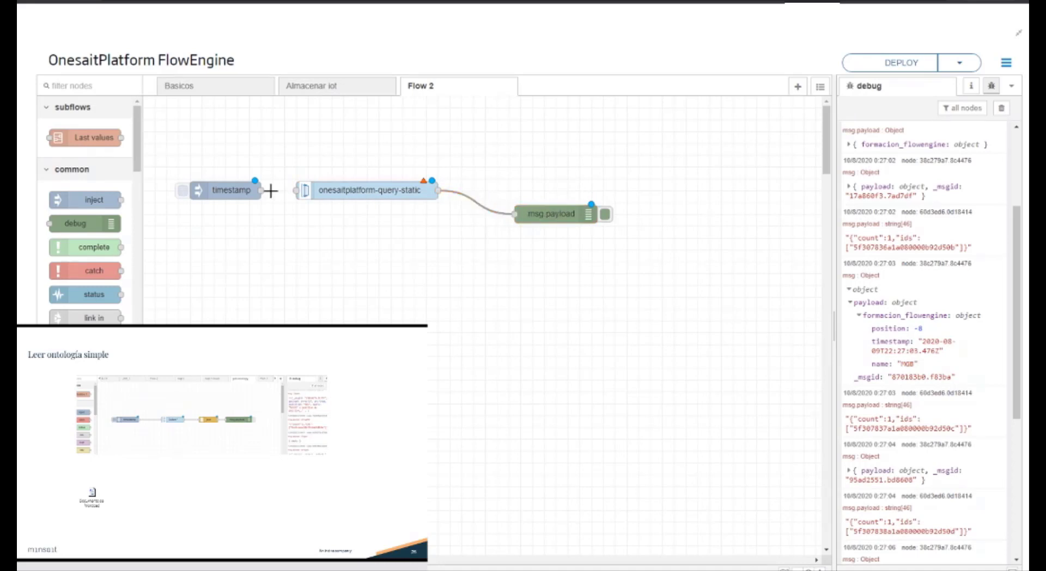
{"action": "left_click_drag", "start_coordinate": [294, 189], "coordinate": [261, 189]}
Step: Name the query-static node query, choose the formacion_flowengine ontology and set its query type to SQL
{"action": "double_click", "coordinate": [320, 194]}
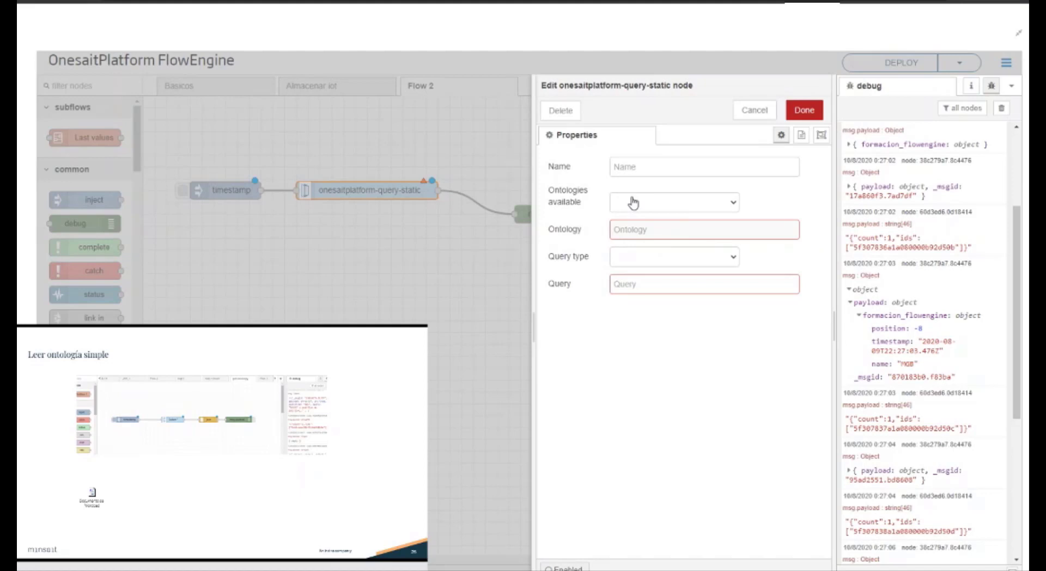
{"action": "left_click", "coordinate": [641, 165]}
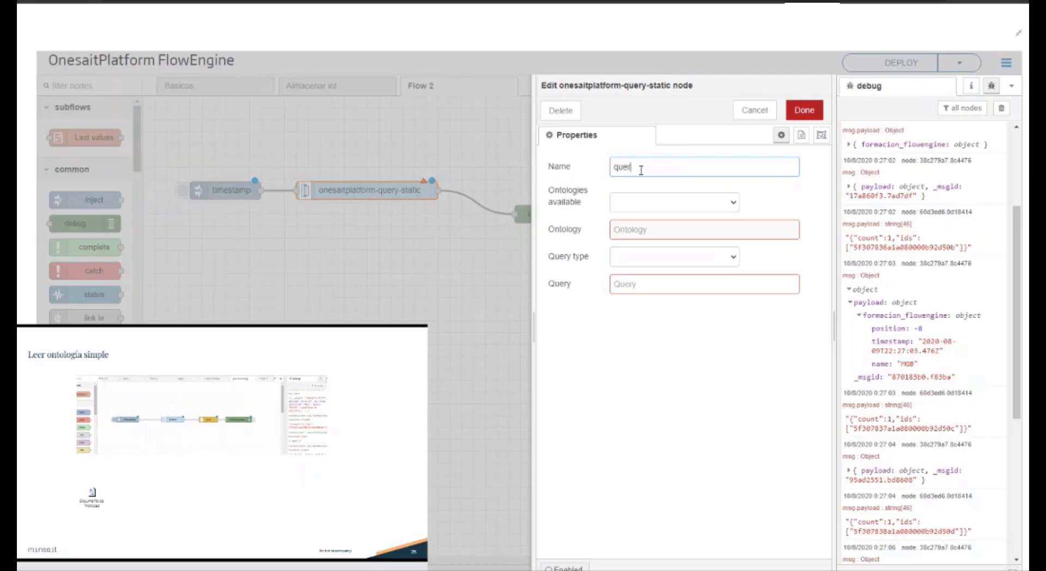
{"action": "left_click", "coordinate": [661, 205]}
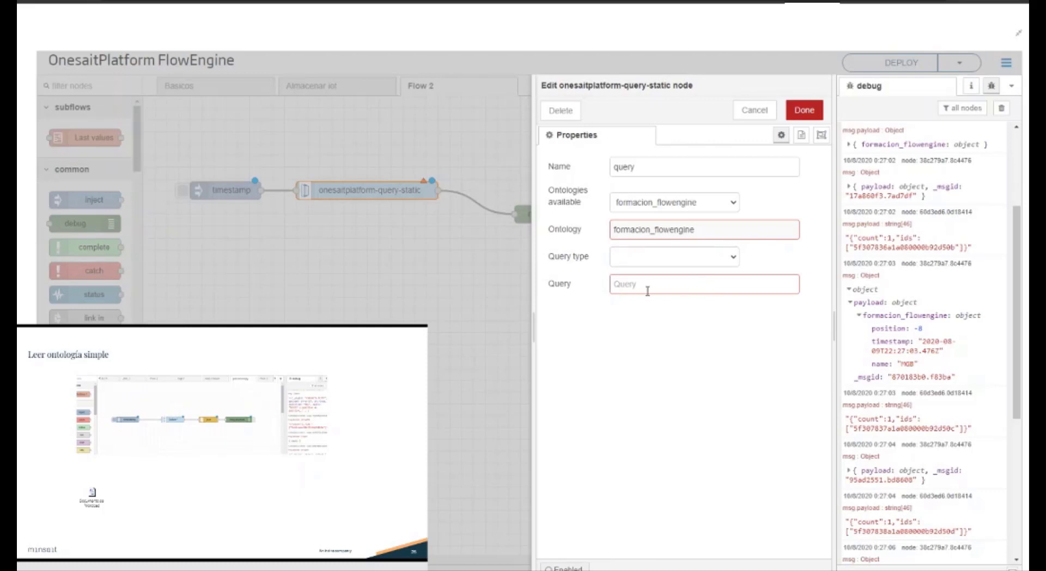
{"action": "left_click", "coordinate": [628, 276]}
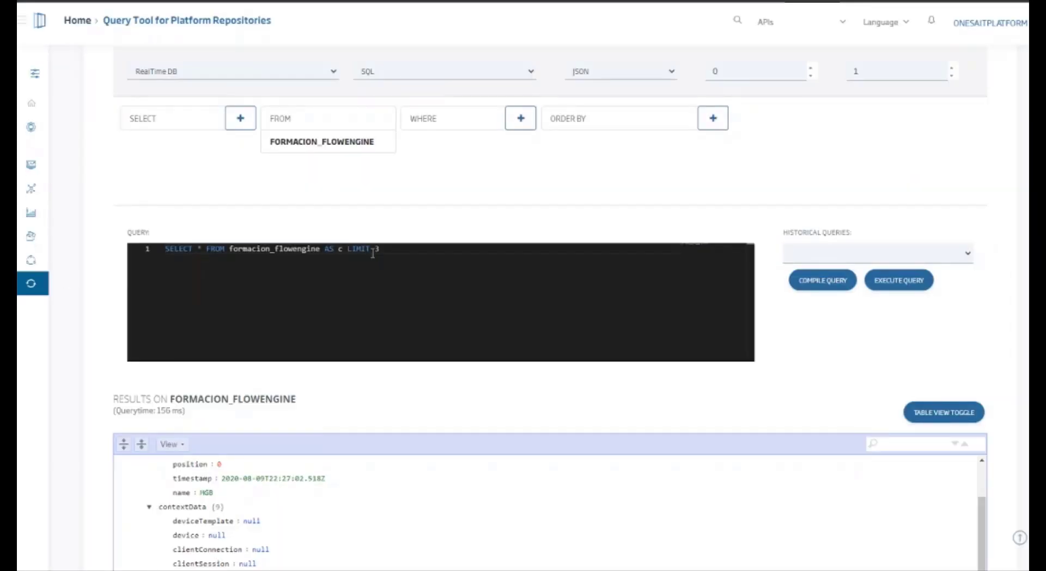
Step: Copy the Query Tool's SELECT statement into the node's query, ending it with LIMIT 30, and save the node
{"action": "left_click_drag", "start_coordinate": [414, 257], "coordinate": [137, 256]}
{"action": "key", "text": "ctrl+c"}
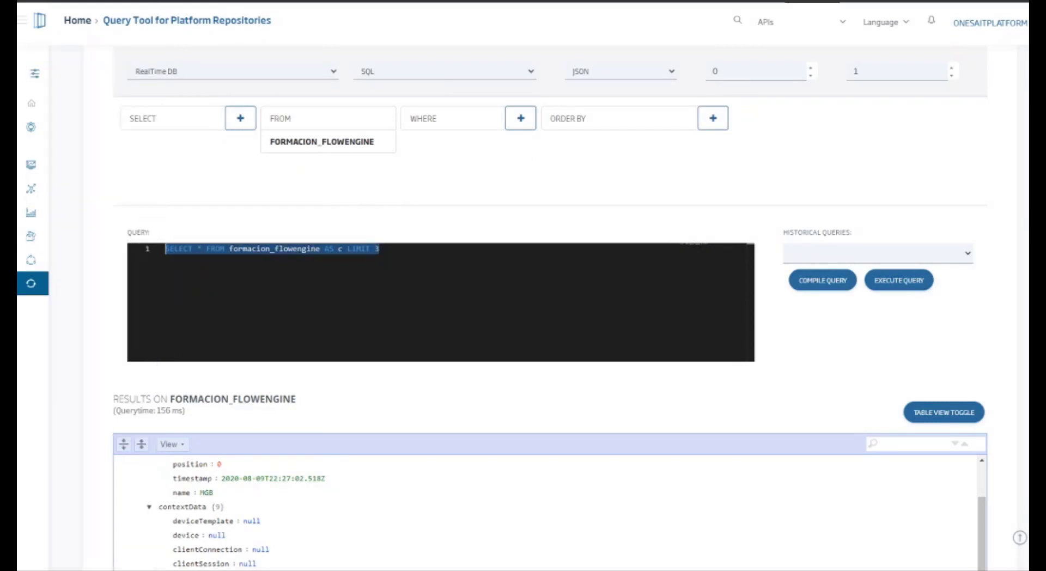
{"action": "left_click", "coordinate": [196, 1]}
{"action": "left_click", "coordinate": [729, 283]}
{"action": "key", "text": "ctrl+v"}
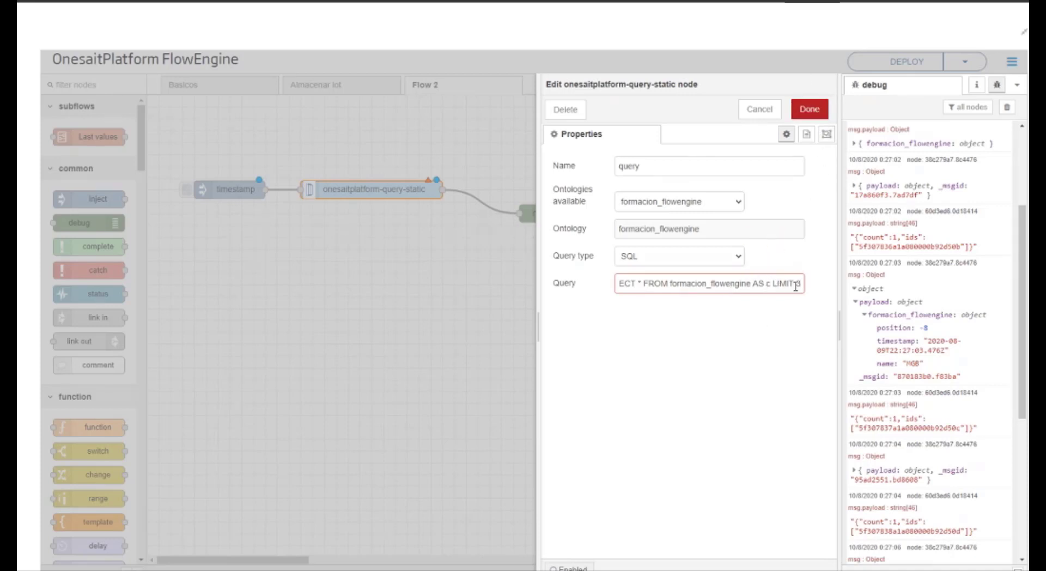
{"action": "type", "text": "00"}
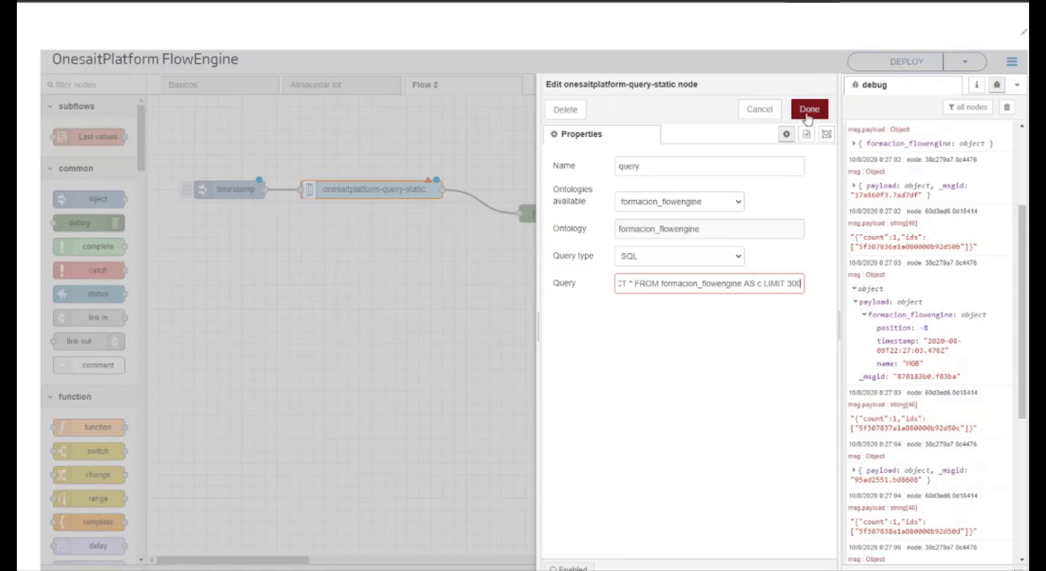
{"action": "left_click", "coordinate": [808, 115]}
Step: Deploy the flow and trigger the timestamp inject with a cleared debug log filtered to the current flow
{"action": "left_click", "coordinate": [900, 66]}
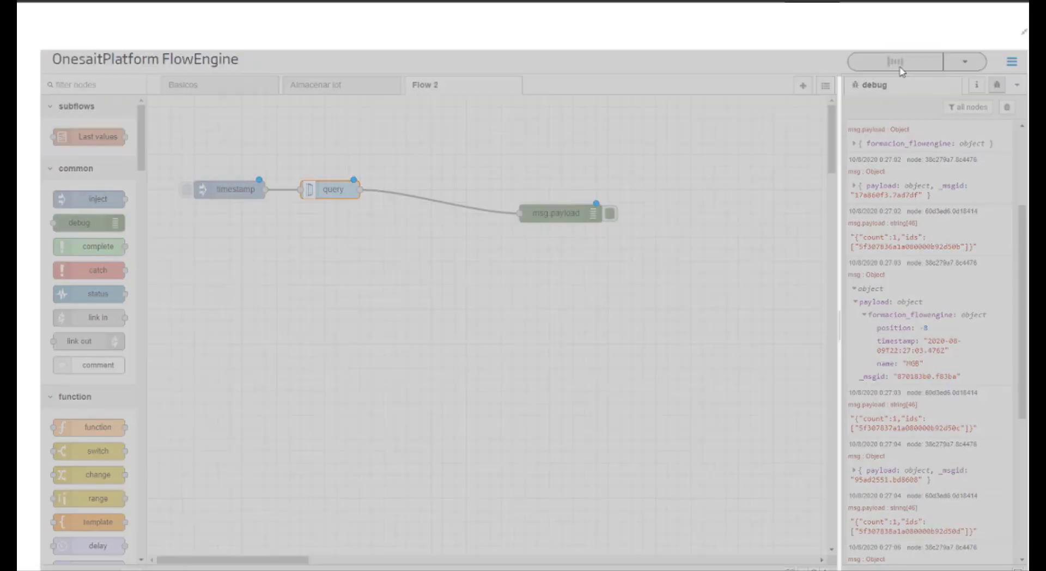
{"action": "left_click", "coordinate": [1007, 107]}
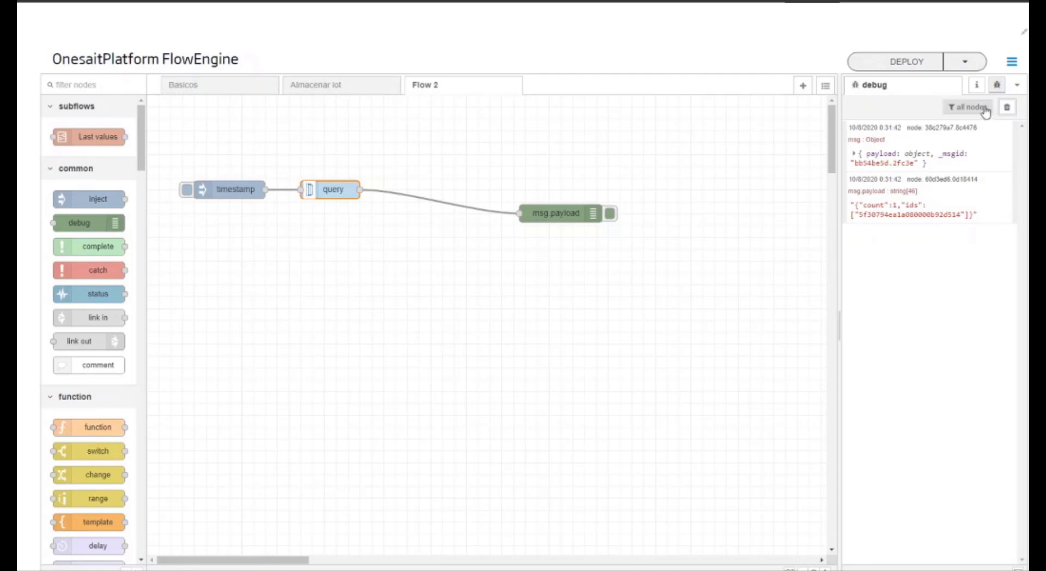
{"action": "left_click", "coordinate": [954, 111]}
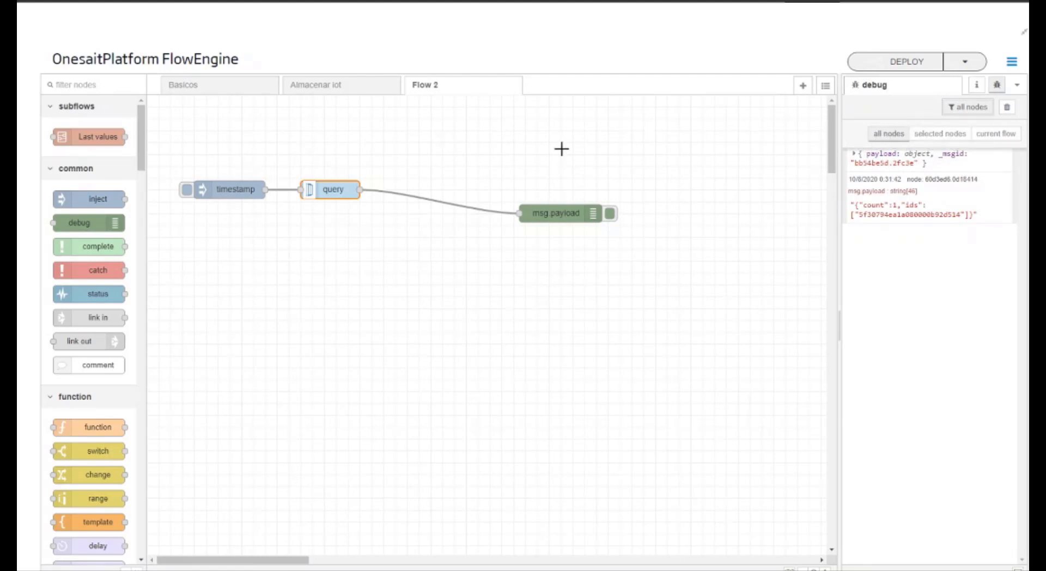
{"action": "left_click", "coordinate": [981, 108]}
{"action": "left_click", "coordinate": [1005, 136]}
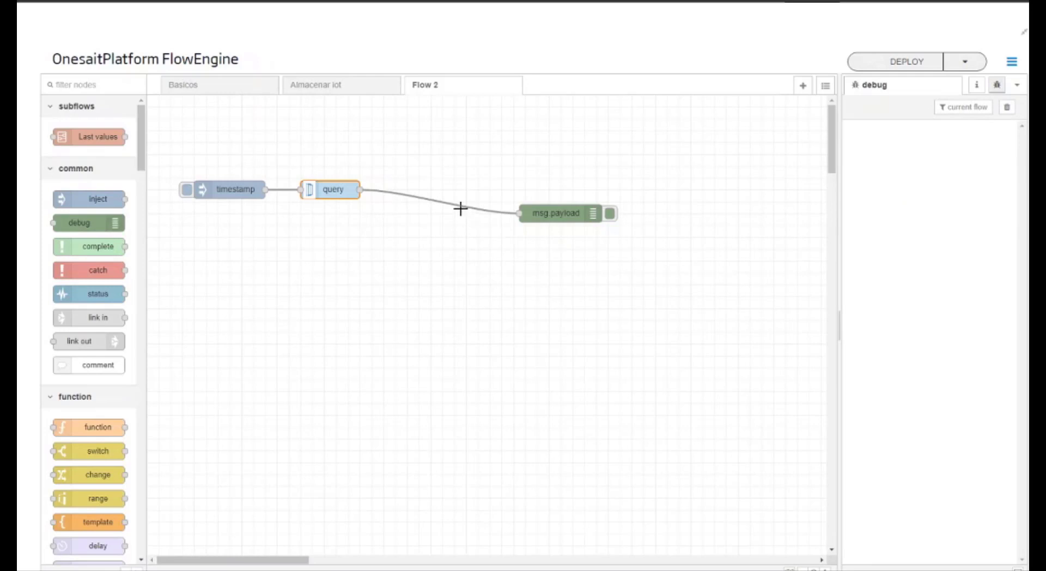
{"action": "left_click", "coordinate": [187, 190]}
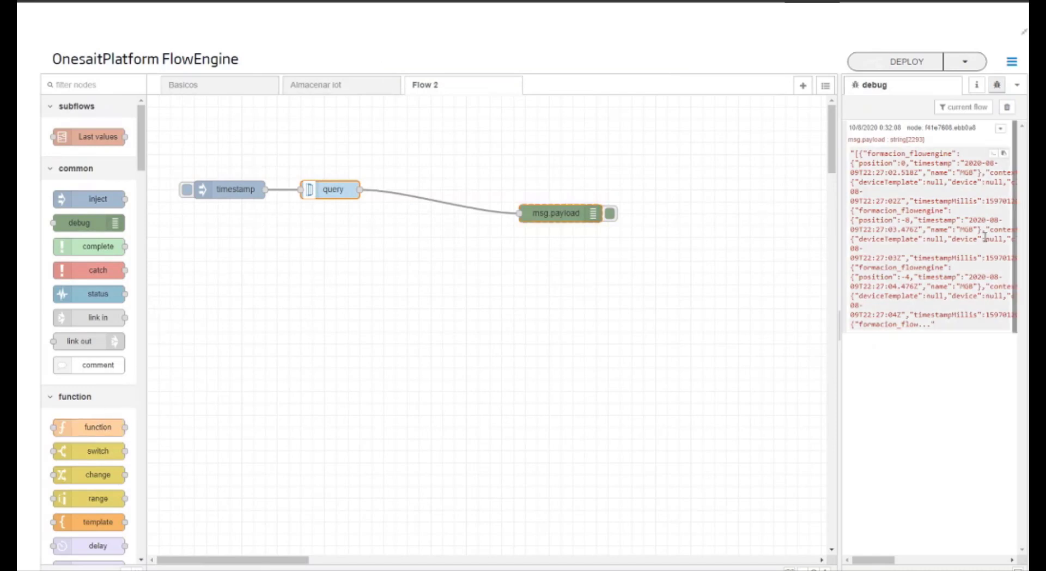
Step: Insert a json parser node on the wire between the query and msg.payload nodes and deploy the flow
{"action": "left_click", "coordinate": [87, 81]}
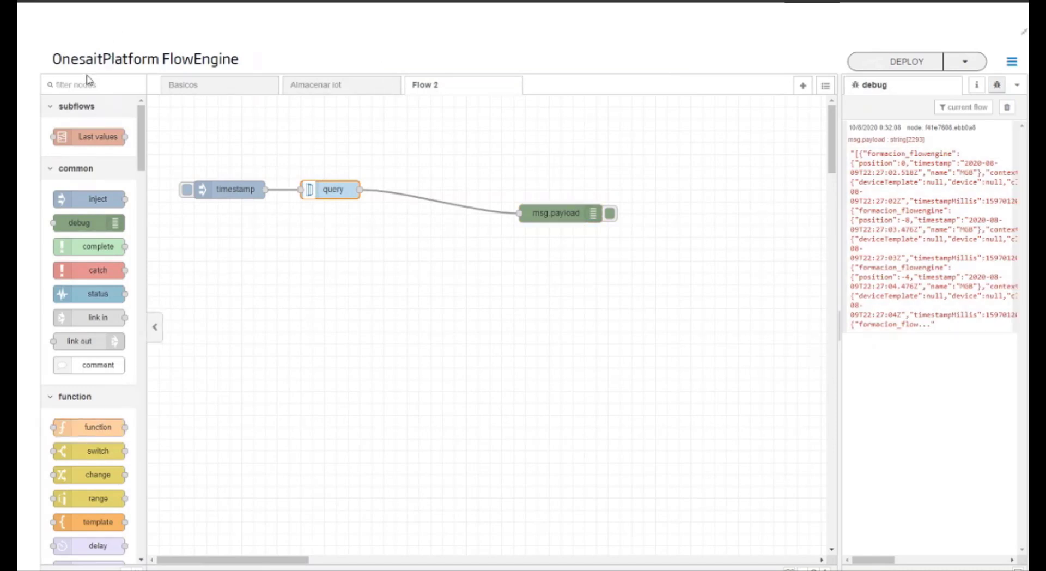
{"action": "type", "text": "jso"}
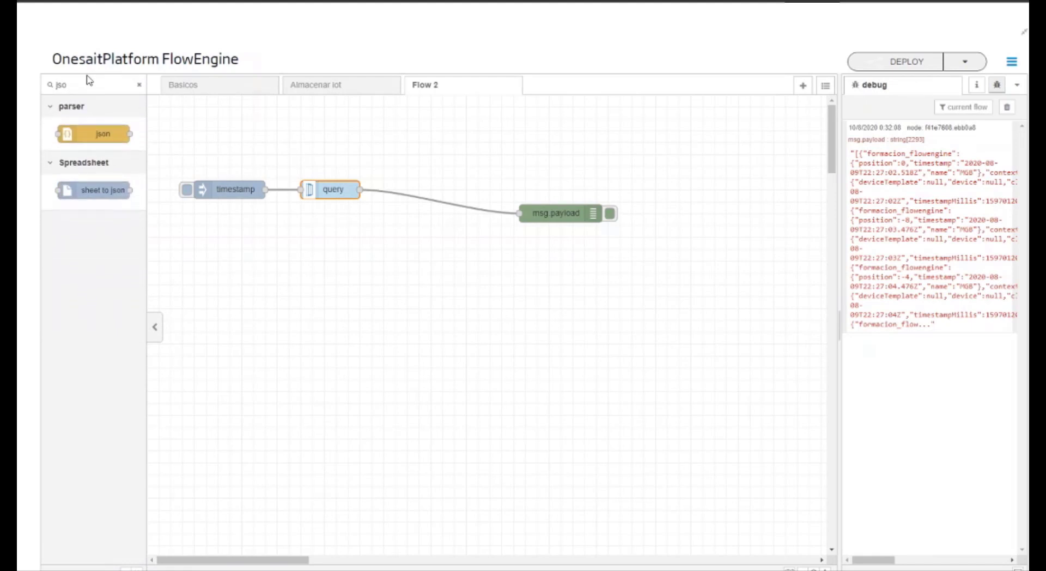
{"action": "left_click_drag", "start_coordinate": [74, 132], "coordinate": [413, 200]}
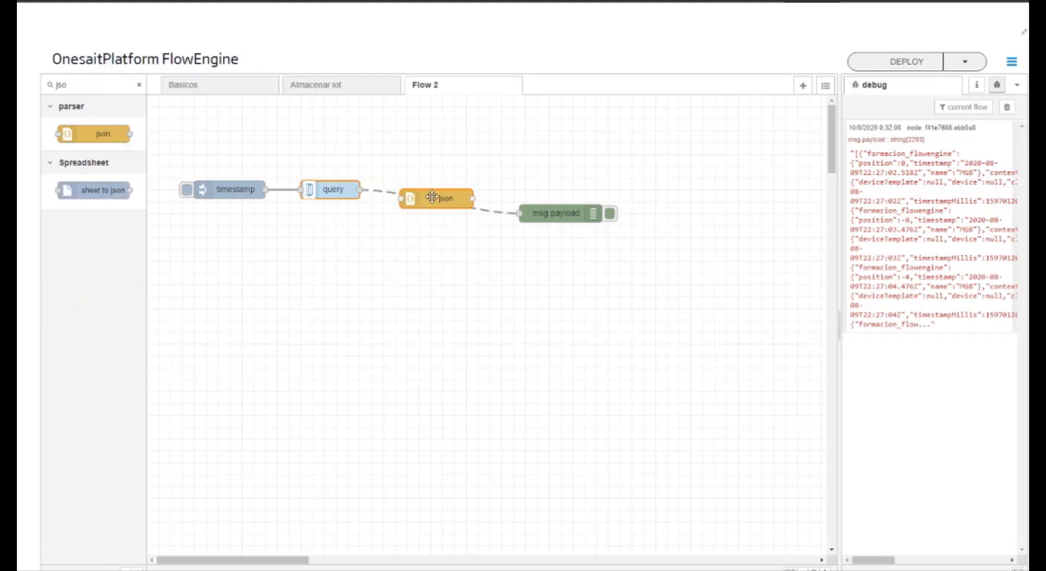
{"action": "left_click", "coordinate": [896, 61]}
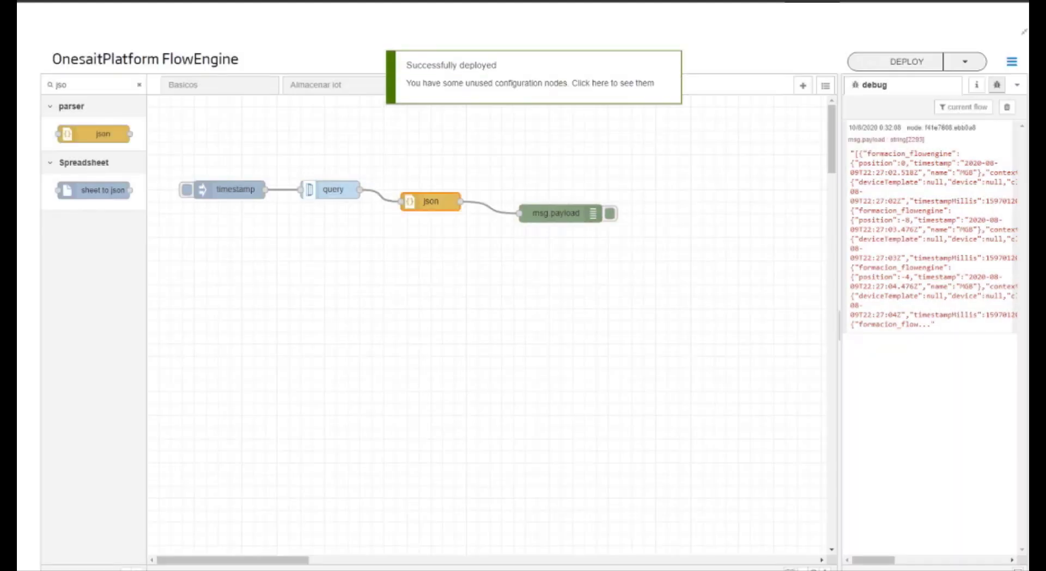
Step: Run the flow again with a cleared debug log and examine the formacion_flowengine records in the returned array
{"action": "left_click", "coordinate": [1007, 107]}
{"action": "left_click", "coordinate": [187, 190]}
{"action": "left_click", "coordinate": [877, 164]}
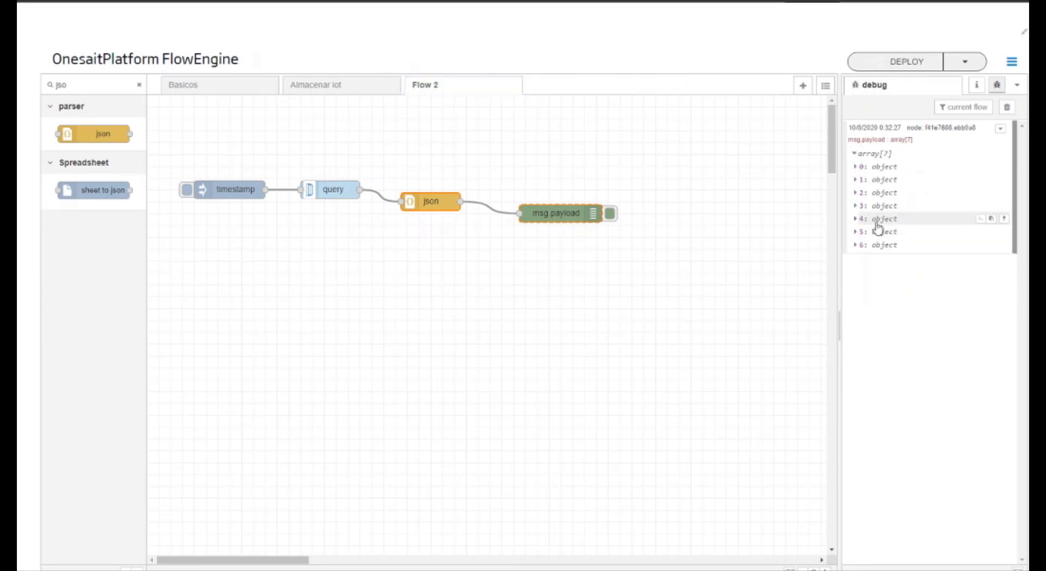
{"action": "left_click", "coordinate": [877, 220]}
{"action": "left_click", "coordinate": [877, 231]}
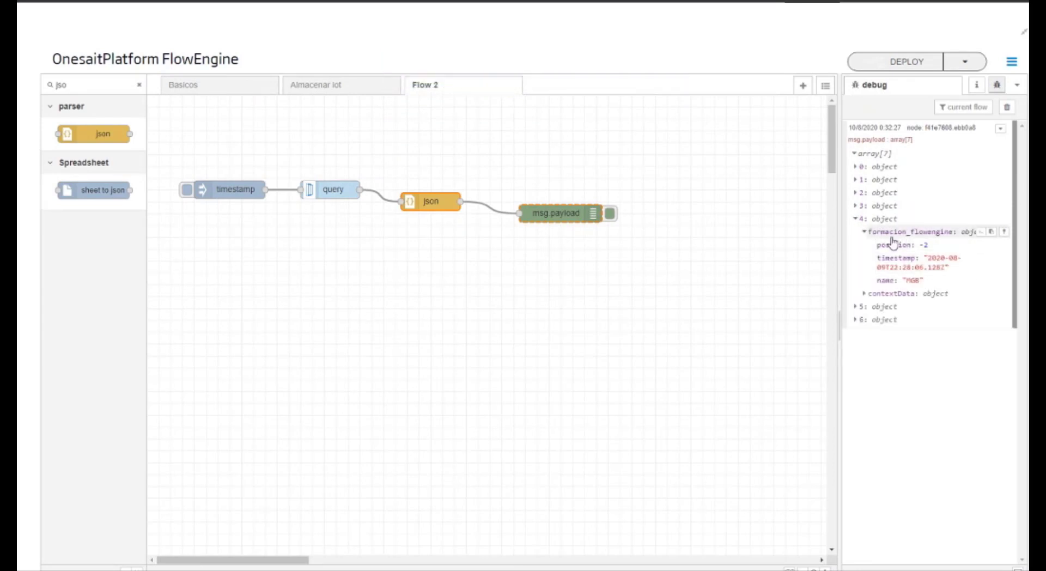
{"action": "left_click", "coordinate": [878, 206]}
{"action": "left_click", "coordinate": [880, 219]}
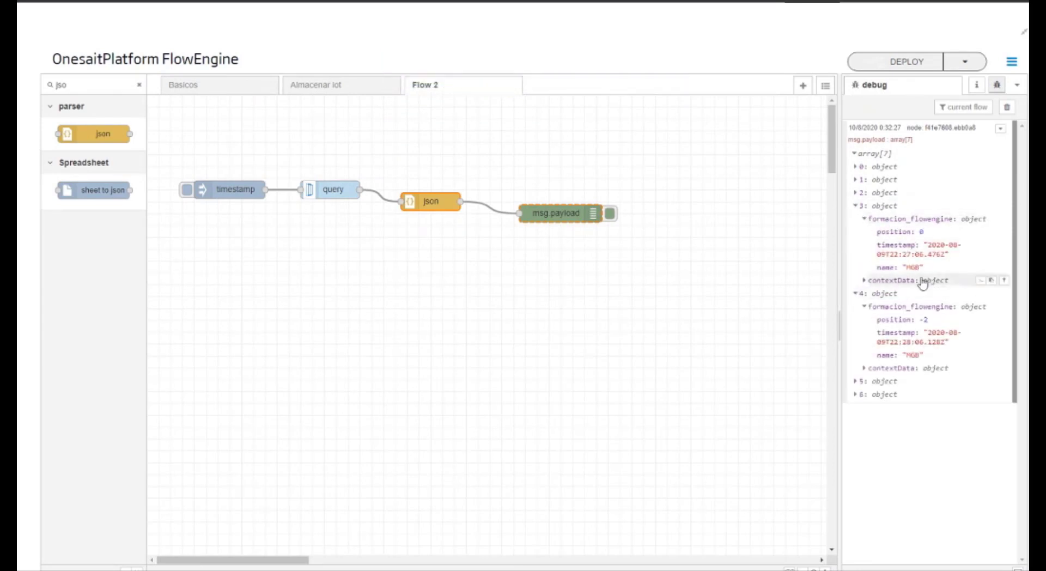
{"action": "left_click", "coordinate": [876, 180]}
{"action": "left_click", "coordinate": [877, 191]}
{"action": "left_click", "coordinate": [880, 267]}
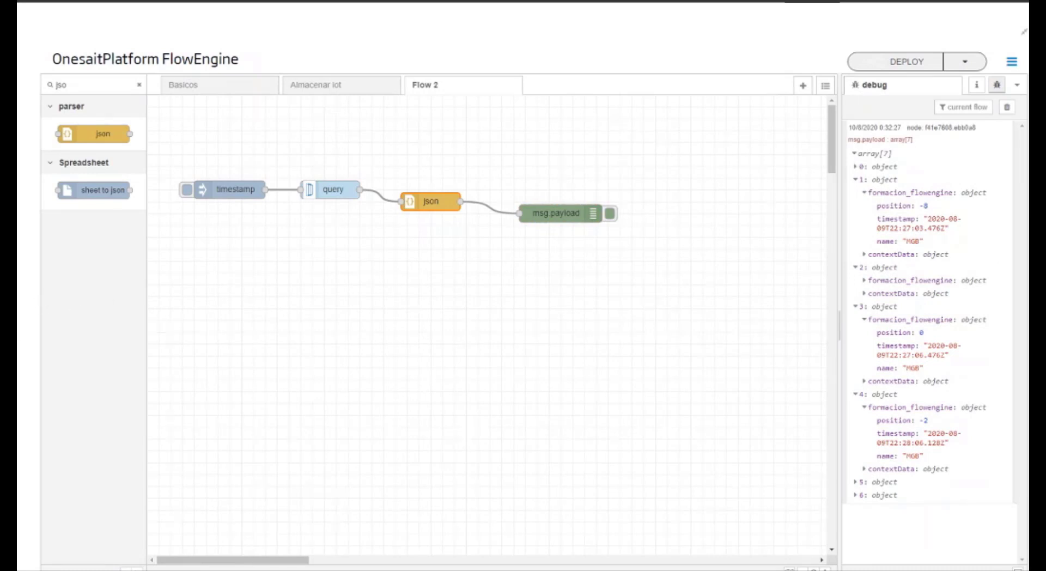
Step: Clear the filter on the node palette
{"action": "left_click", "coordinate": [140, 85]}
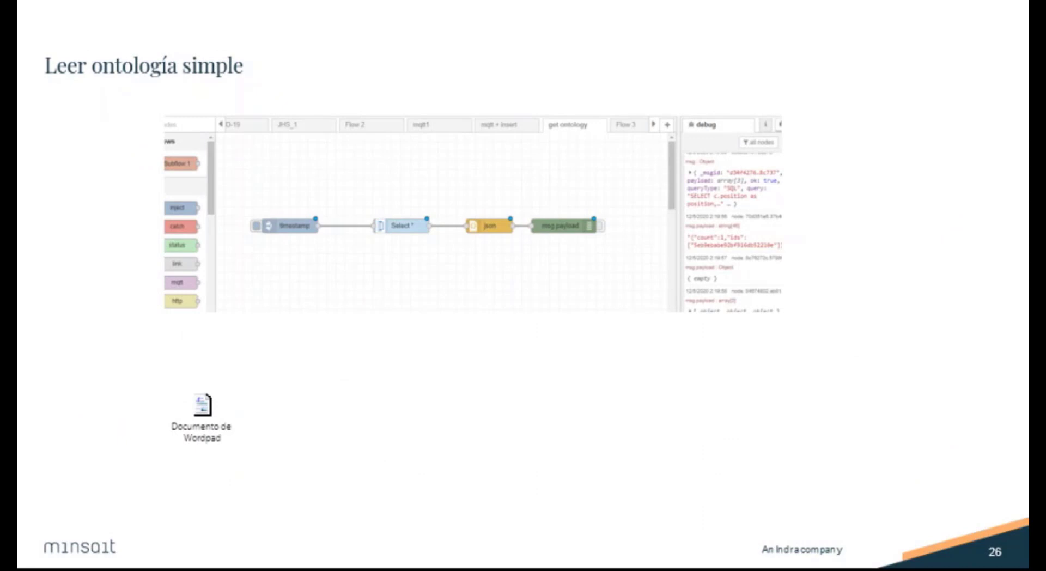
{"action": "left_click", "coordinate": [679, 358]}
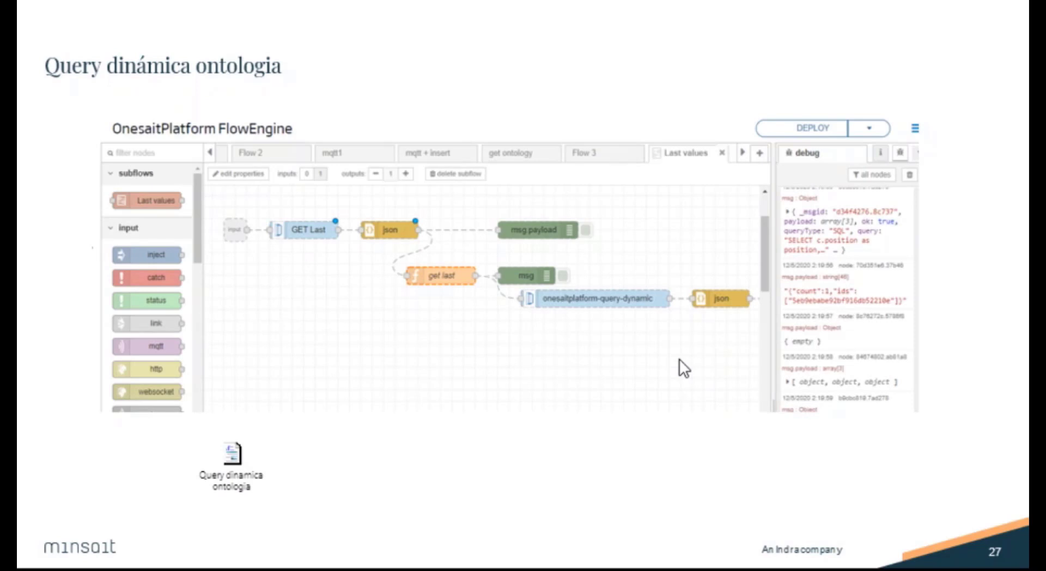
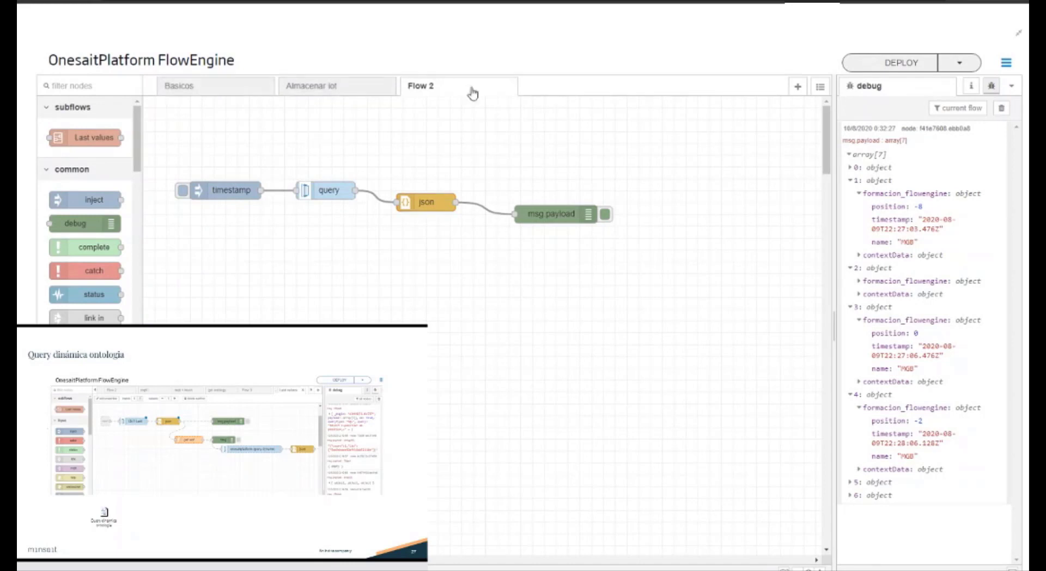
Step: Add a new flow, rename Flow 2 as "Query estatica", and open the empty Flow 3
{"action": "left_click", "coordinate": [797, 86]}
{"action": "double_click", "coordinate": [498, 97]}
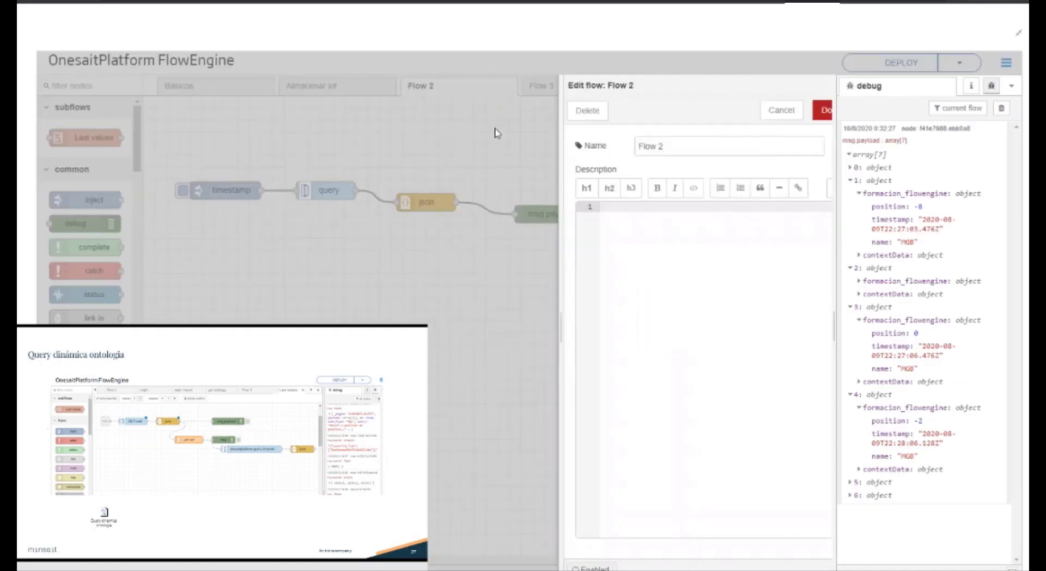
{"action": "left_click_drag", "start_coordinate": [661, 143], "coordinate": [584, 146]}
{"action": "type", "text": "Query estatica"}
{"action": "left_click", "coordinate": [805, 110]}
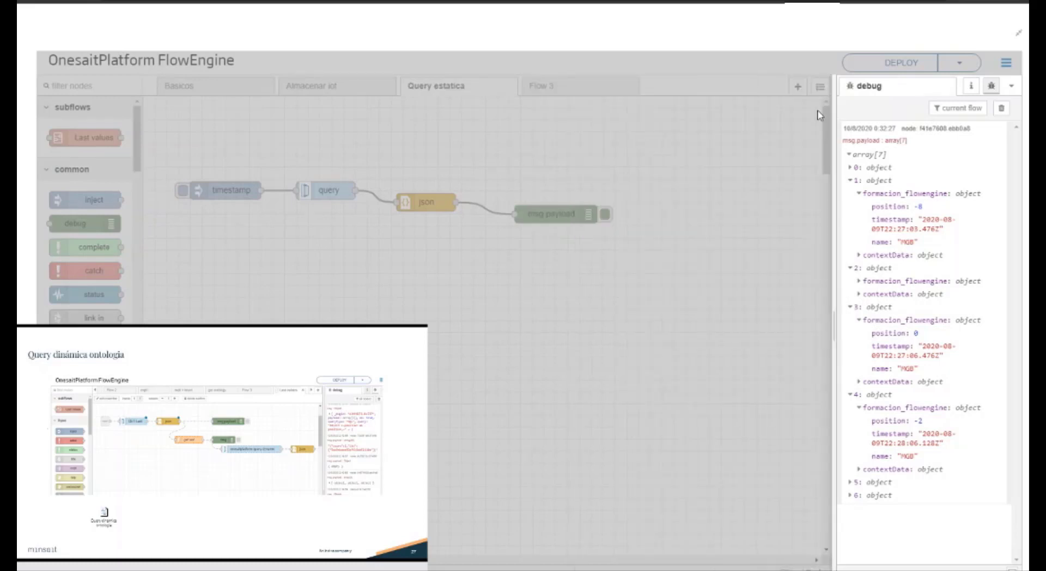
{"action": "left_click", "coordinate": [585, 93]}
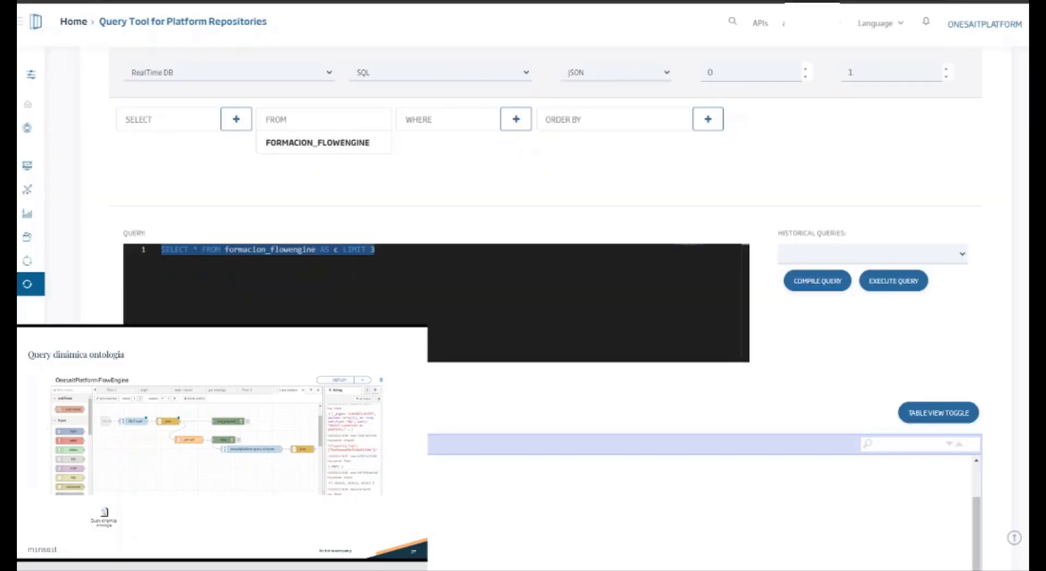
Step: In the Query Tool, replace the query with SELECT max(c.timestamp) as lastime, c.name as name FROM formacionPosition AS c group by c.name
{"action": "left_click_drag", "start_coordinate": [406, 256], "coordinate": [123, 250]}
{"action": "type", "text": "SELECT max(c.timestamp) as lastime, c.name as name  FROM formacionPosition AS c   group by c.name"}
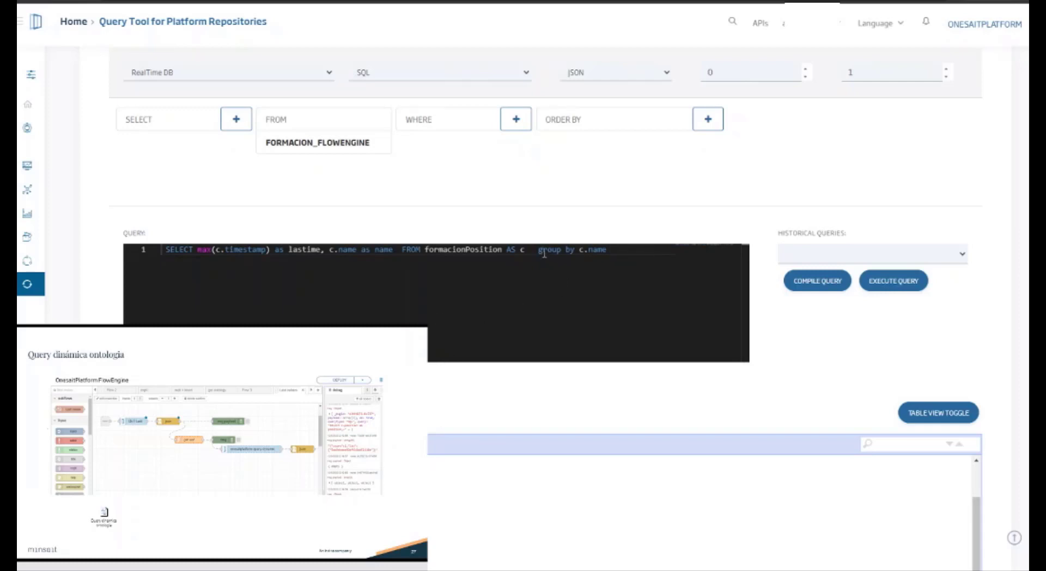
{"action": "left_click_drag", "start_coordinate": [541, 252], "coordinate": [597, 252]}
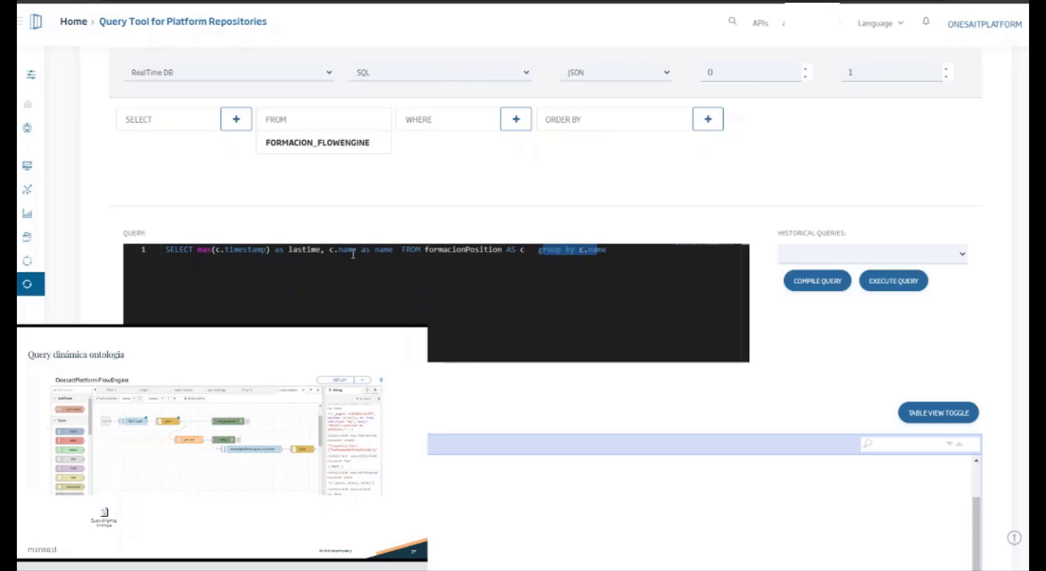
Step: Change the ontology in the query's FROM clause to formacion_flowengine and compile the query
{"action": "scroll", "coordinate": [351, 197], "scroll_direction": "up", "scroll_amount": 1}
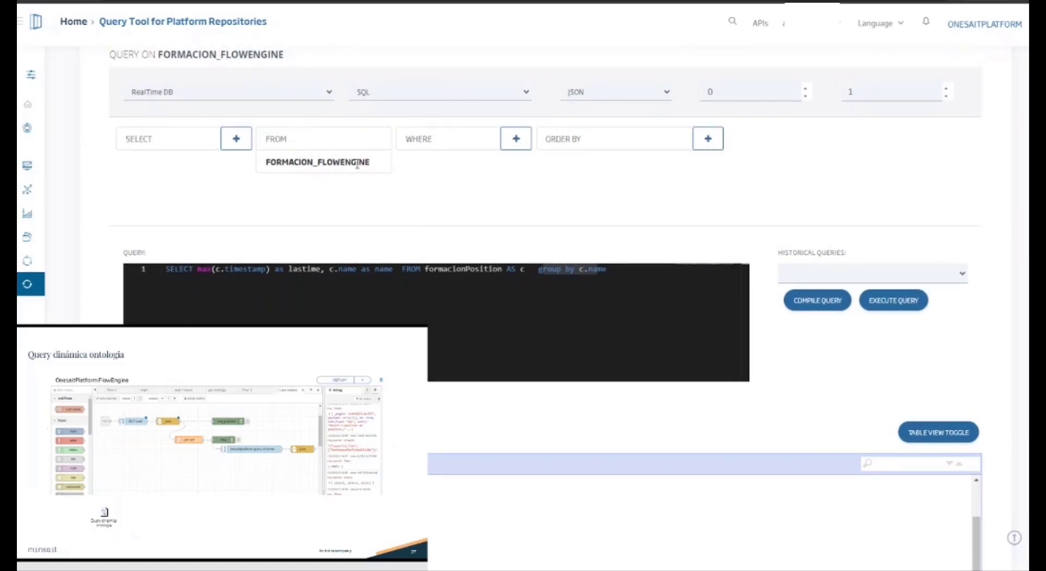
{"action": "double_click", "coordinate": [357, 162]}
{"action": "scroll", "coordinate": [495, 257], "scroll_direction": "up", "scroll_amount": 3}
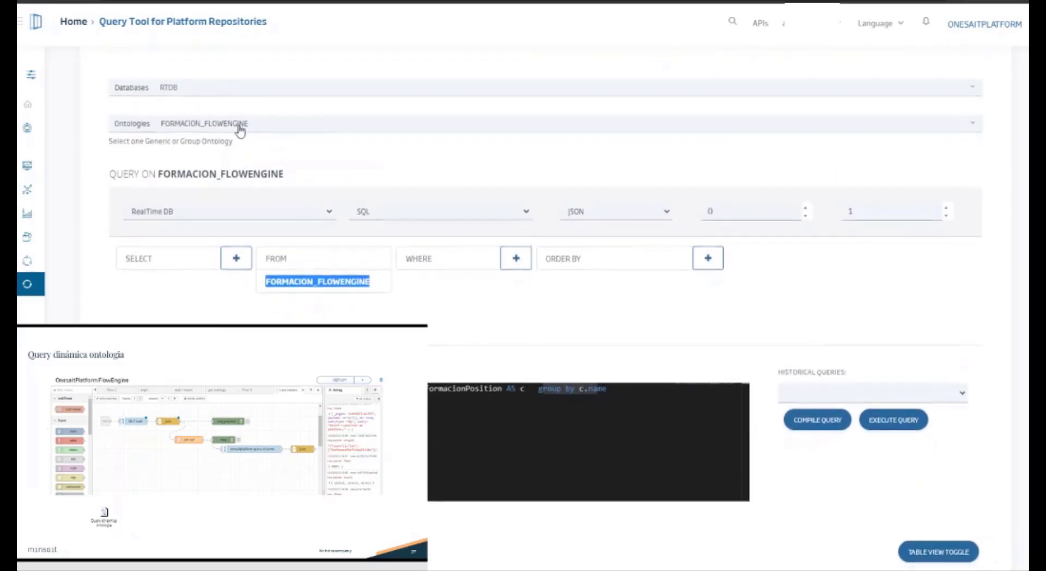
{"action": "double_click", "coordinate": [472, 386]}
{"action": "type", "text": "formacion_flowne"}
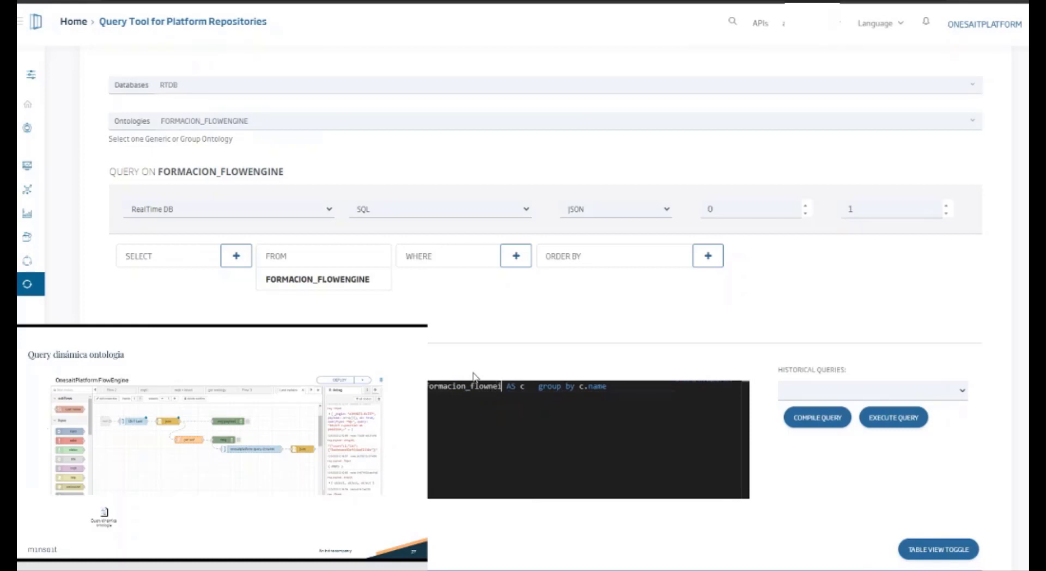
{"action": "key", "text": "BackSpace"}
{"action": "key", "text": "BackSpace"}
{"action": "type", "text": "engine"}
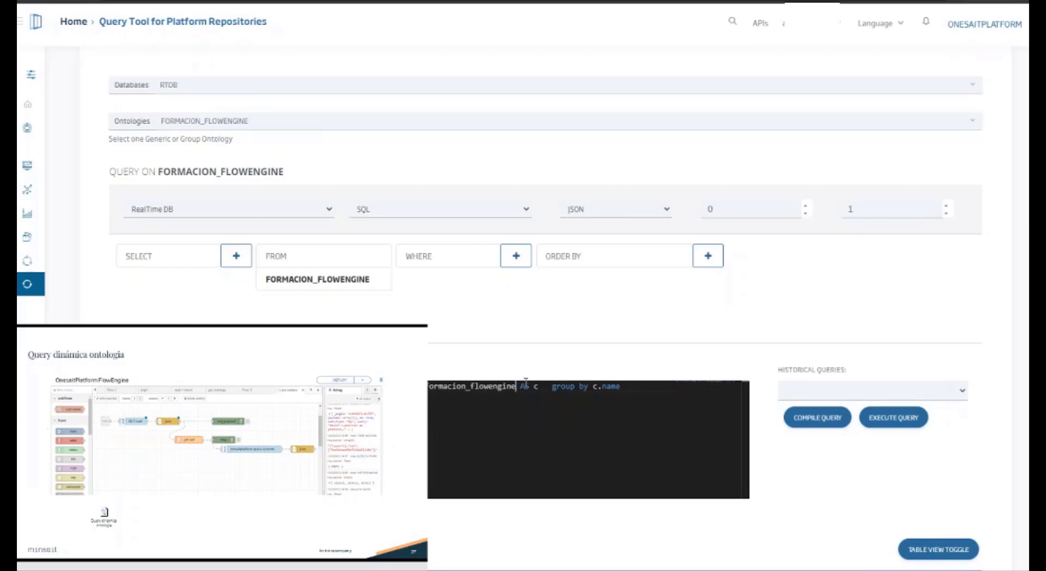
{"action": "left_click_drag", "start_coordinate": [549, 386], "coordinate": [519, 386]}
{"action": "left_click", "coordinate": [820, 418]}
Step: Qualify the selected timestamp and name fields as c.formacion_flowengine.timestamp and c.formacion_flowengine.name
{"action": "scroll", "coordinate": [527, 300], "scroll_direction": "down", "scroll_amount": 5}
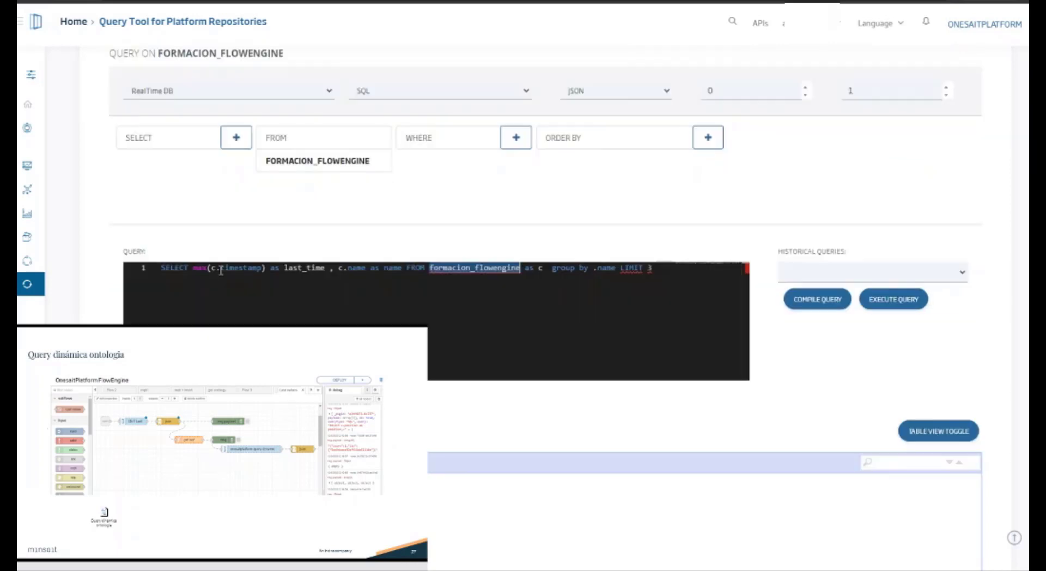
{"action": "double_click", "coordinate": [240, 268]}
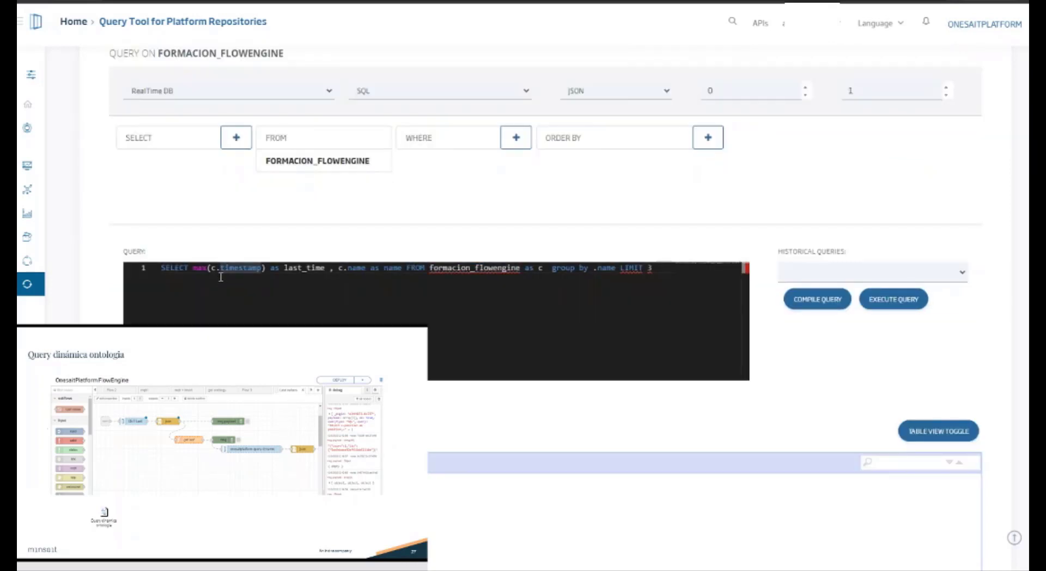
{"action": "left_click", "coordinate": [220, 268]}
{"action": "type", "text": "formacion_flowengine"}
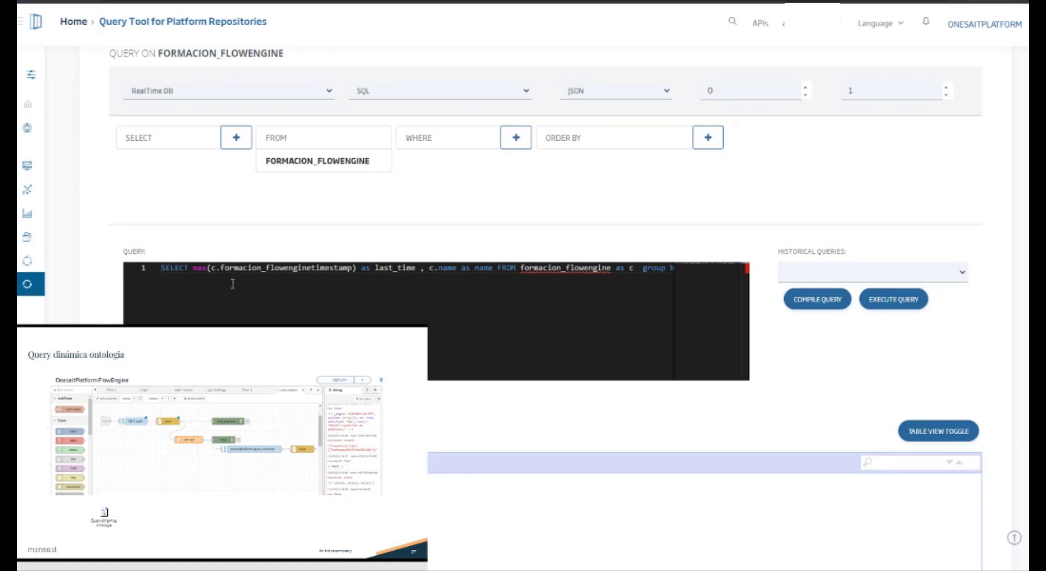
{"action": "type", "text": "."}
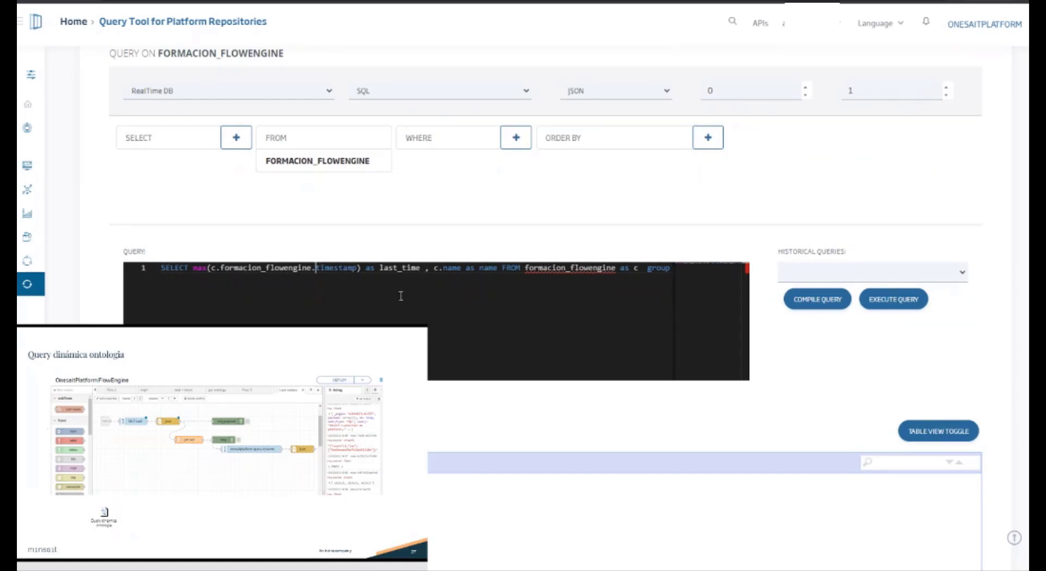
{"action": "double_click", "coordinate": [448, 281]}
{"action": "key", "text": "Left"}
{"action": "type", "text": "formacion_flowengine"}
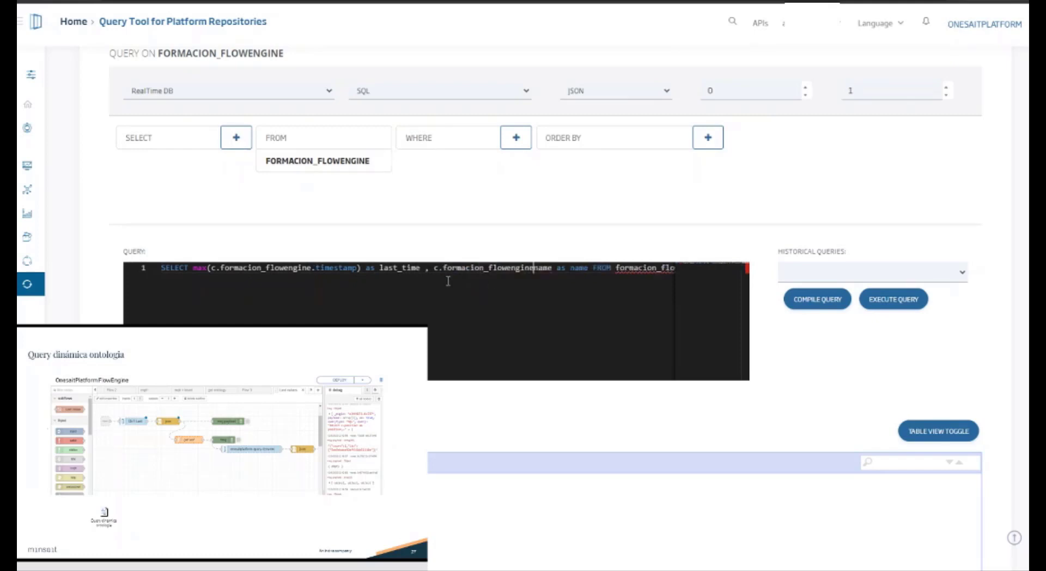
{"action": "type", "text": "."}
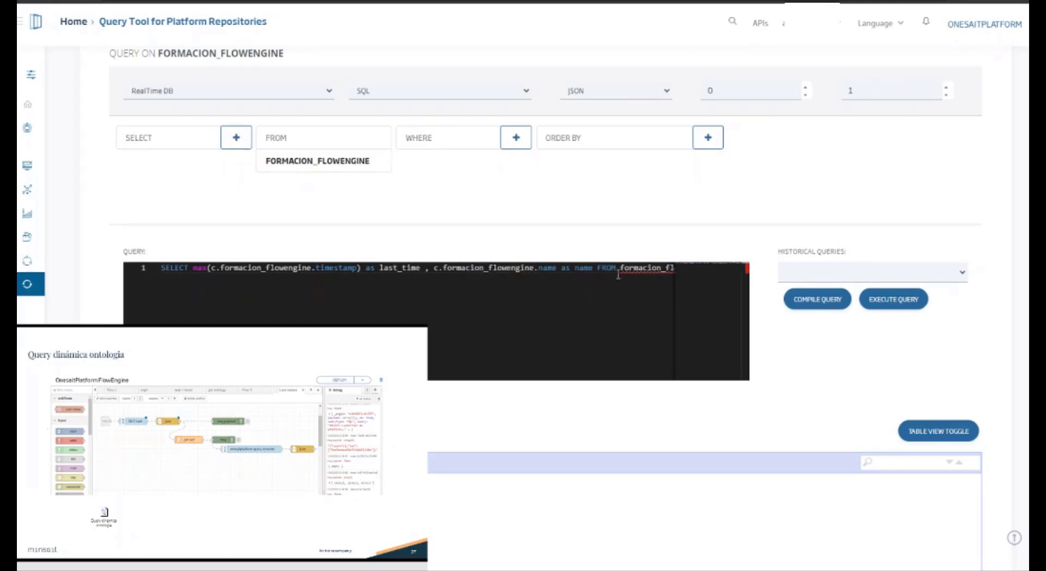
Step: Complete the group by field of the query as c.formacion_flowengine.name
{"action": "left_click", "coordinate": [661, 268]}
{"action": "left_click_drag", "start_coordinate": [640, 274], "coordinate": [684, 279]}
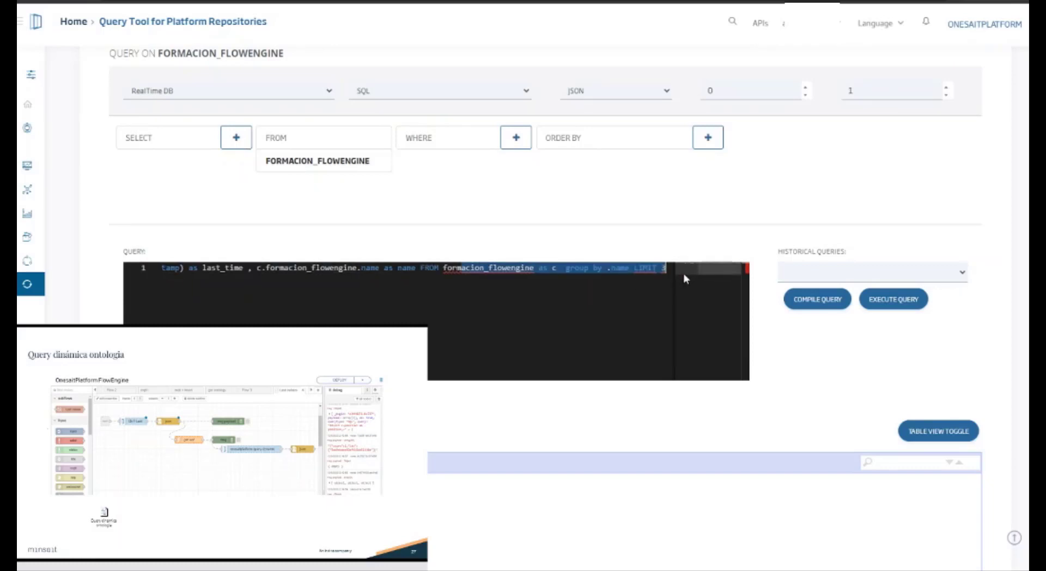
{"action": "left_click", "coordinate": [608, 273]}
{"action": "type", "text": "c."}
{"action": "type", "text": "formacion_flowengine"}
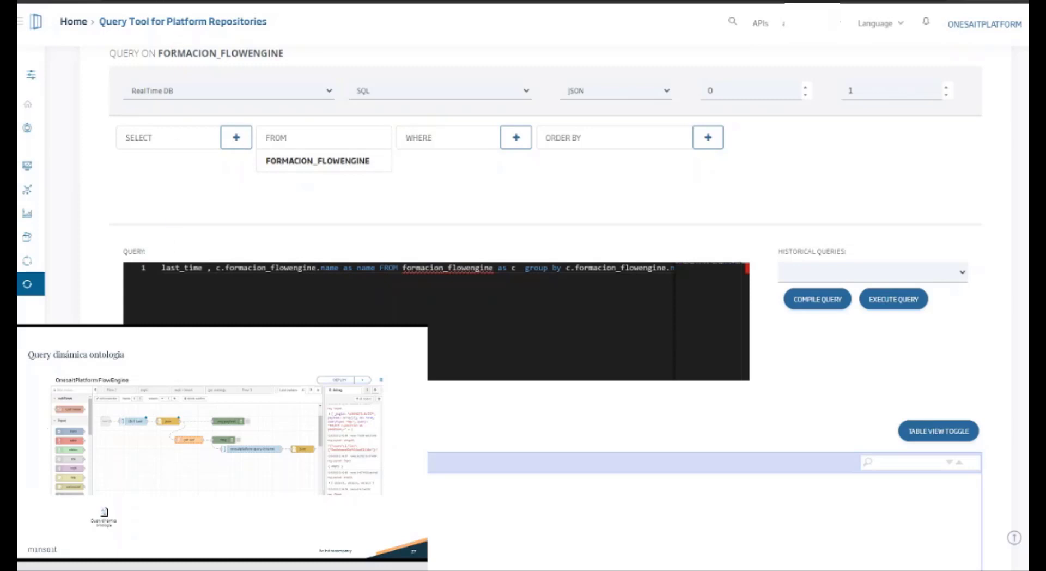
Step: In FlowEngine's Almacenar iot flow, set the function node's formacion_flowengine.name value to 'RTD' and deploy
{"action": "left_click", "coordinate": [218, 1]}
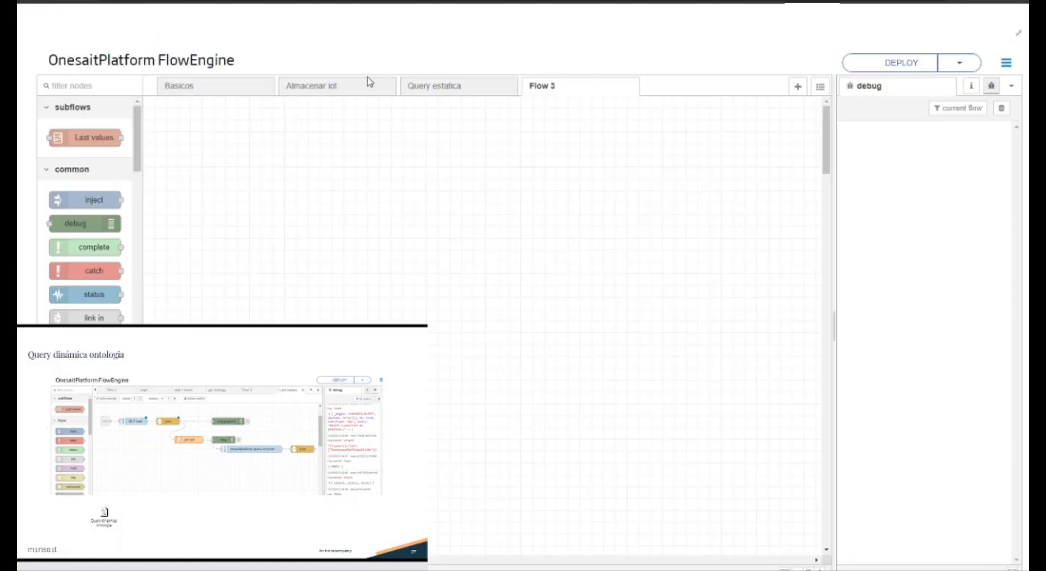
{"action": "left_click", "coordinate": [370, 100]}
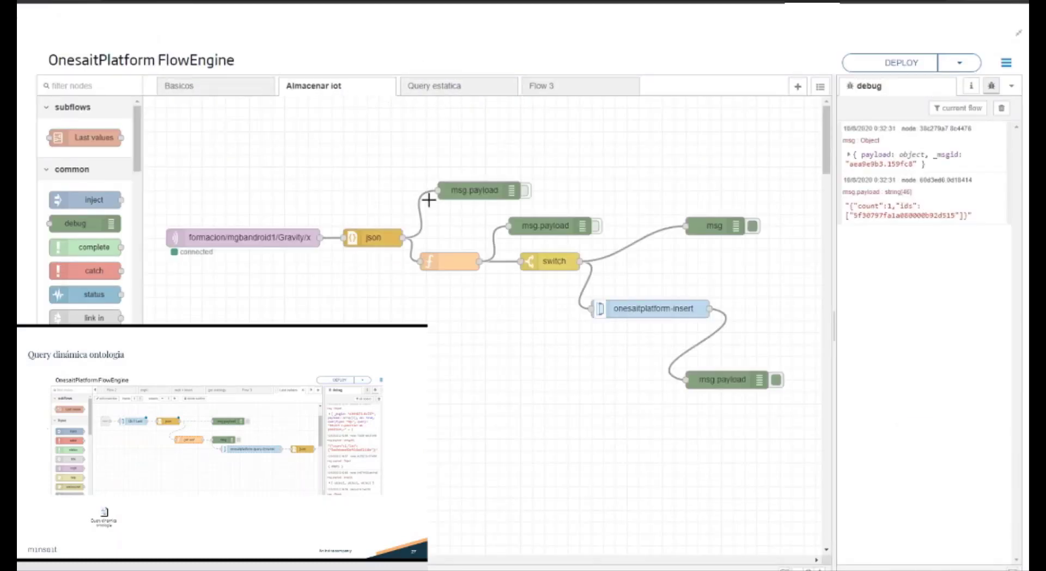
{"action": "double_click", "coordinate": [450, 262]}
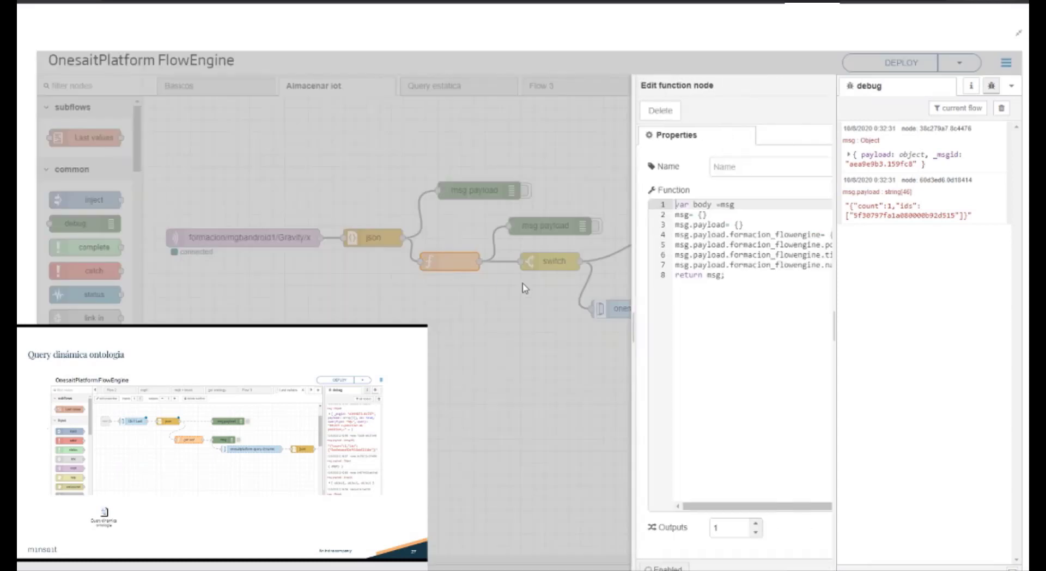
{"action": "double_click", "coordinate": [762, 265]}
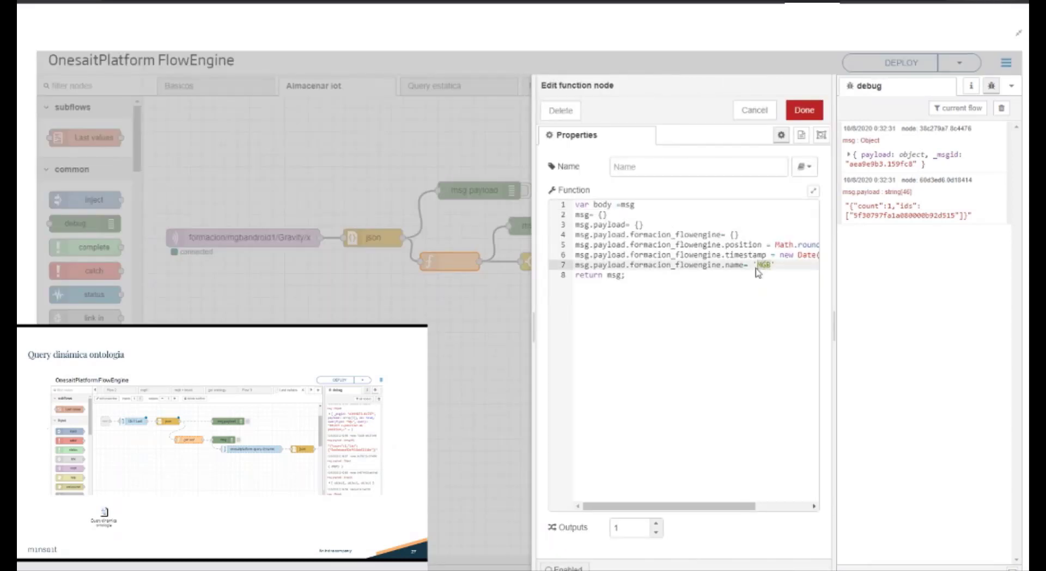
{"action": "type", "text": "RTD"}
{"action": "left_click", "coordinate": [804, 110]}
{"action": "left_click", "coordinate": [869, 64]}
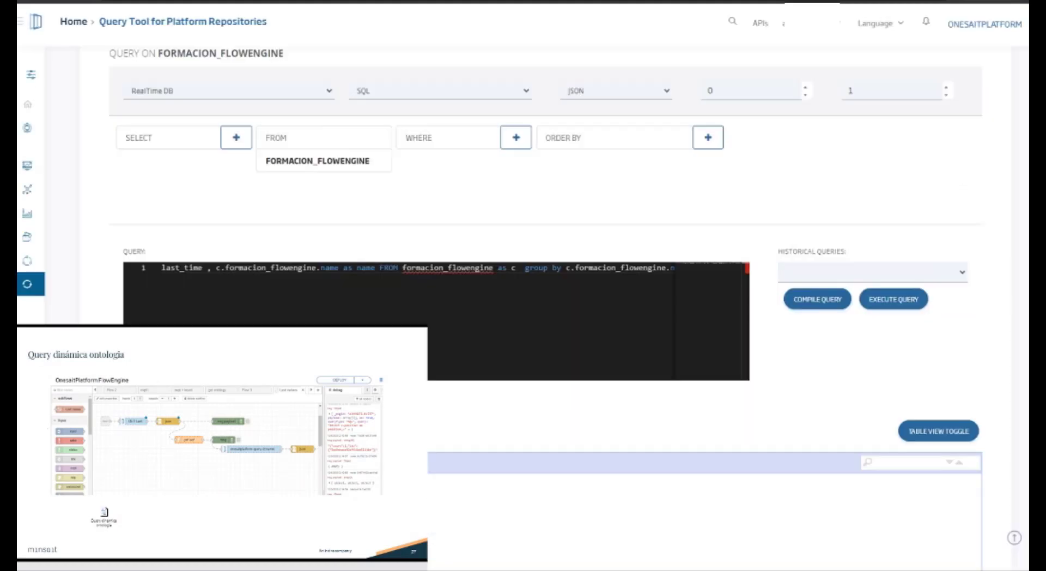
Step: Switch to the Query Tool and execute the query grouped by name
{"action": "left_click", "coordinate": [891, 300]}
{"action": "scroll", "coordinate": [436, 245], "scroll_direction": "down", "scroll_amount": 1}
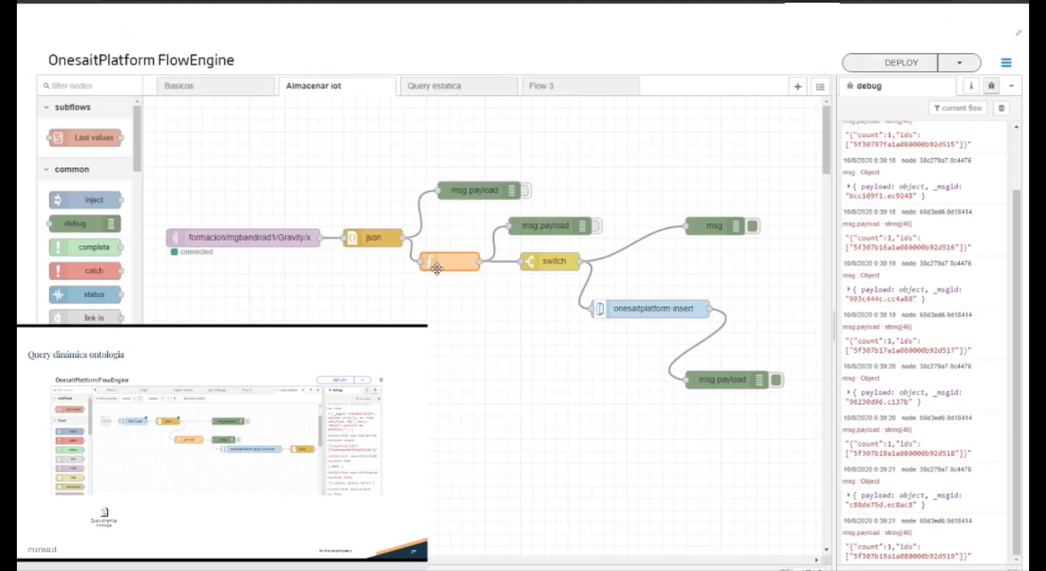
Step: Back in FlowEngine, replace the 'RTD' name value in the Almacenar iot function node and apply the edit
{"action": "double_click", "coordinate": [439, 273]}
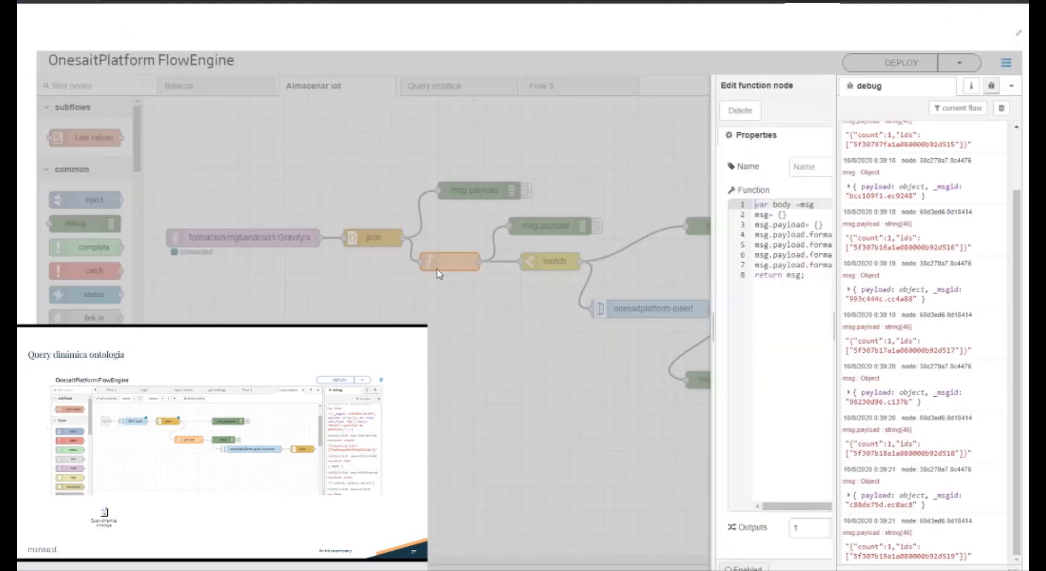
{"action": "double_click", "coordinate": [765, 265]}
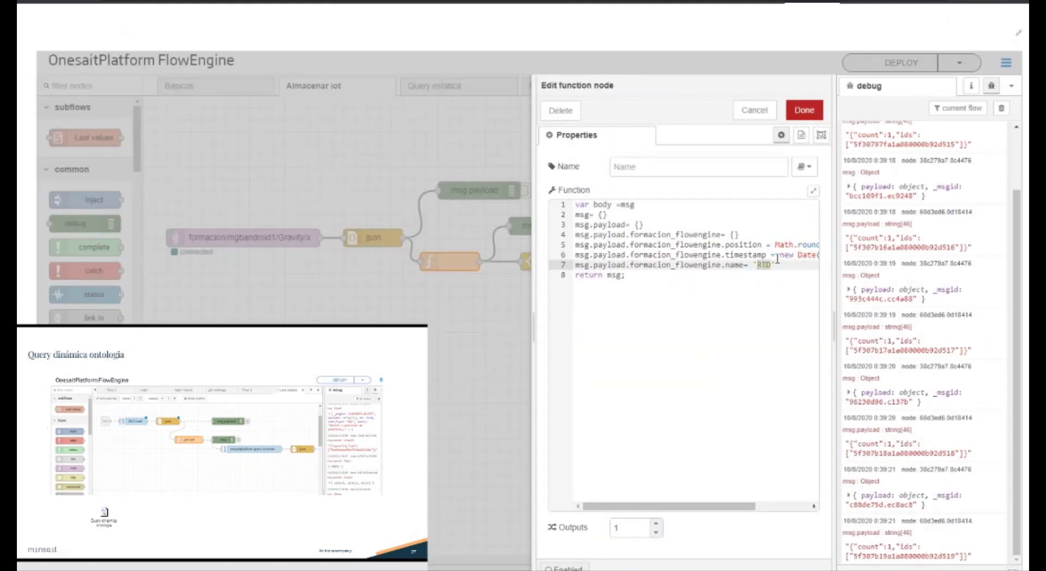
{"action": "type", "text": "T"}
{"action": "left_click", "coordinate": [811, 111]}
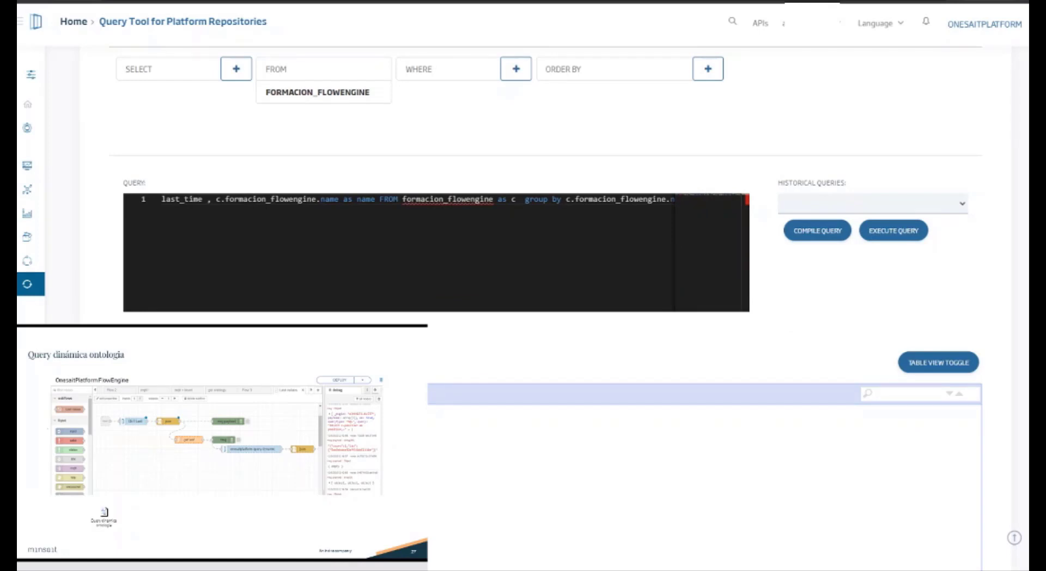
Step: Copy the entire query from the Query Tool and return to Flow 3 in FlowEngine
{"action": "left_click", "coordinate": [408, 216]}
{"action": "key", "text": "ctrl+a"}
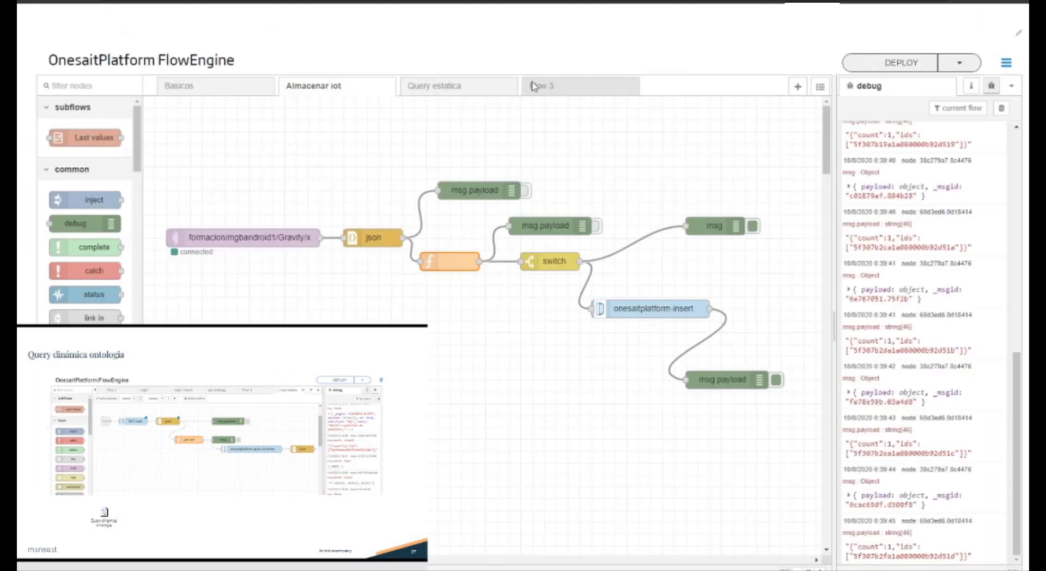
{"action": "left_click", "coordinate": [527, 87]}
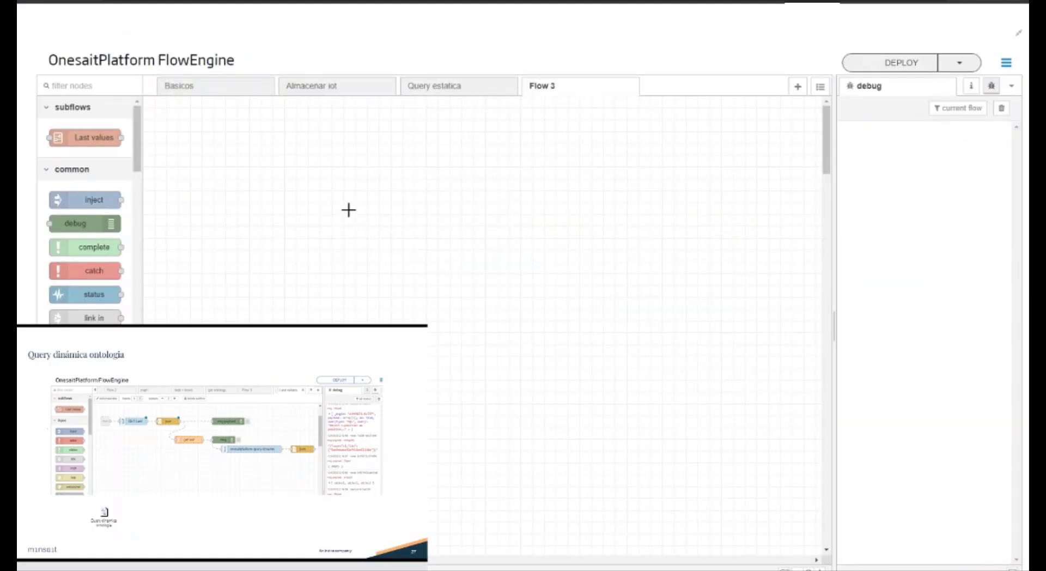
Step: Place a timestamp inject node and an onesaitplatform-query-static node beside it in Flow 3
{"action": "left_click_drag", "start_coordinate": [113, 202], "coordinate": [216, 216]}
{"action": "scroll", "coordinate": [131, 311], "scroll_direction": "down", "scroll_amount": 1}
{"action": "scroll", "coordinate": [85, 209], "scroll_direction": "down", "scroll_amount": 5}
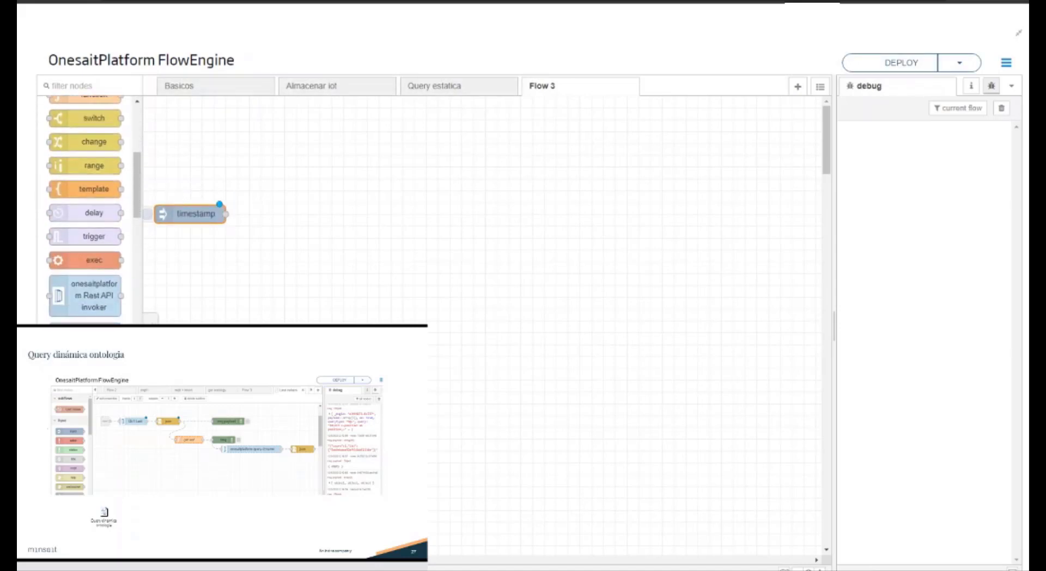
{"action": "scroll", "coordinate": [84, 210], "scroll_direction": "down", "scroll_amount": 3}
{"action": "left_click_drag", "start_coordinate": [93, 317], "coordinate": [332, 226]}
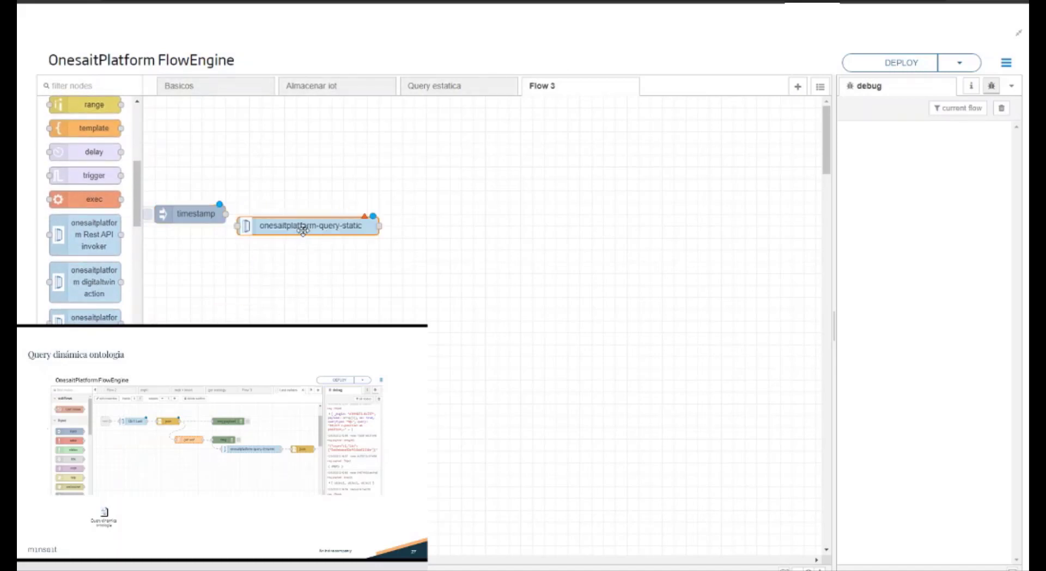
Step: Set the static query node's ontology to formacion_flowengine and its query type to SQL
{"action": "double_click", "coordinate": [303, 229]}
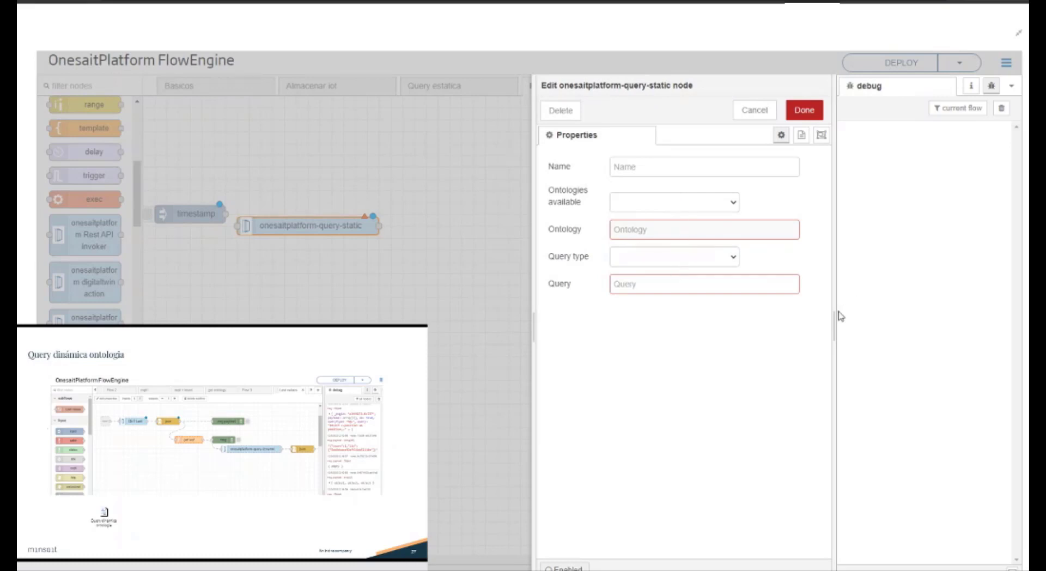
{"action": "left_click", "coordinate": [688, 330]}
{"action": "left_click", "coordinate": [643, 254]}
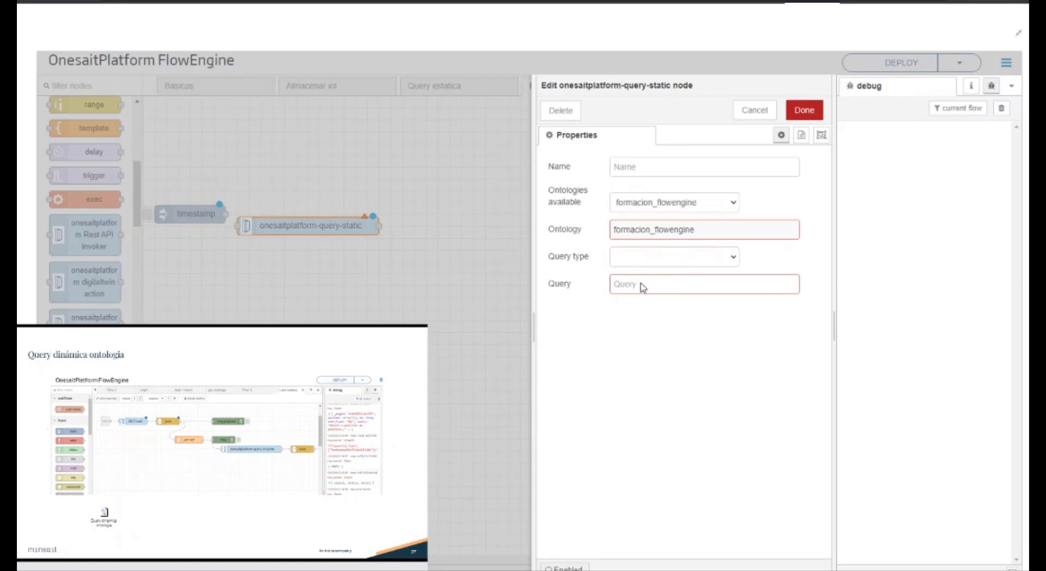
{"action": "left_click", "coordinate": [641, 276]}
Step: Paste the copied query into the static query node without its LIMIT 3 clause and name the node "max query"
{"action": "left_click", "coordinate": [641, 289]}
{"action": "key", "text": "ctrl+v"}
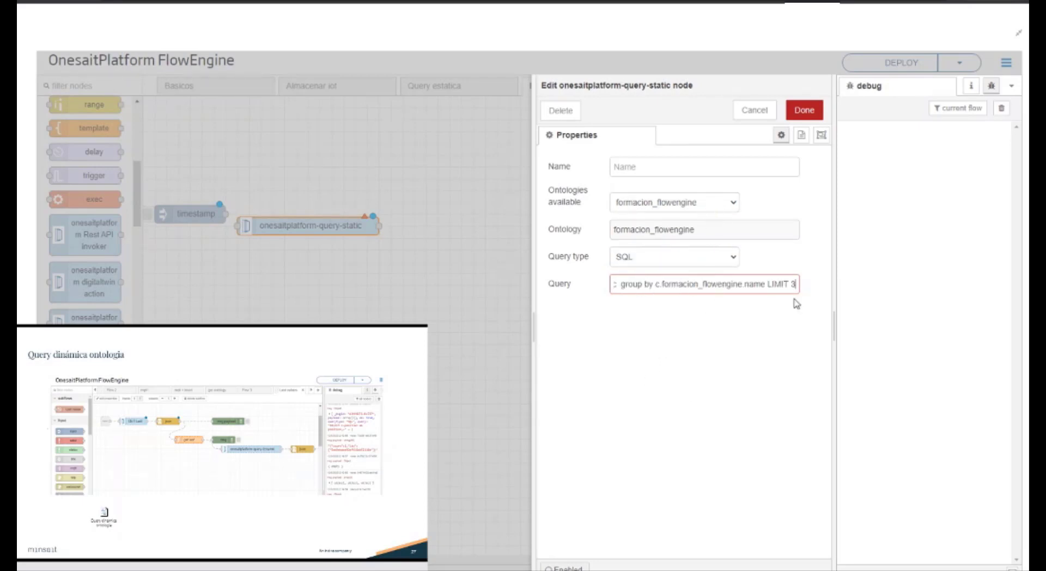
{"action": "left_click_drag", "start_coordinate": [768, 286], "coordinate": [855, 296]}
{"action": "key", "text": "BackSpace"}
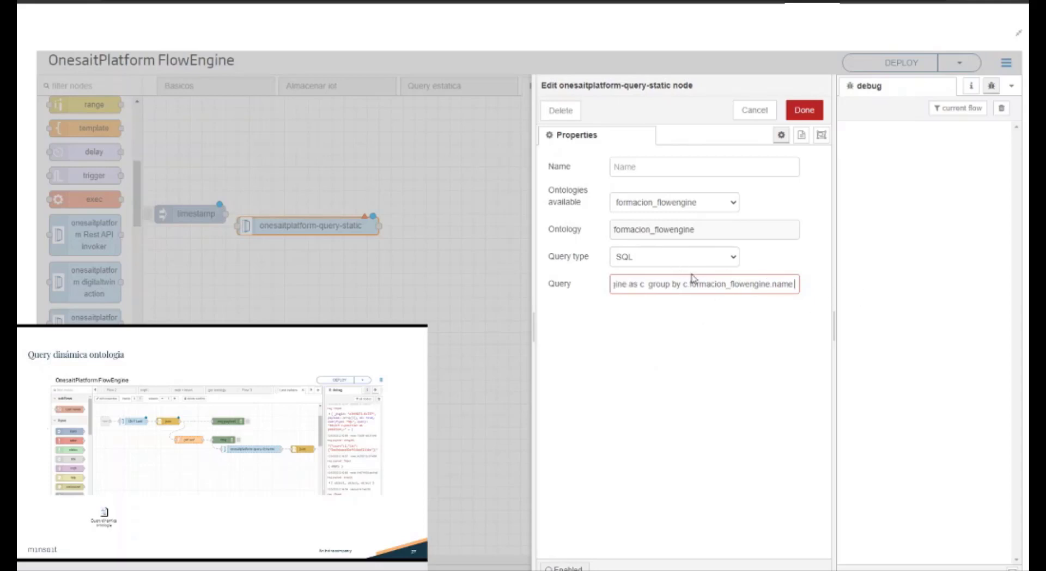
{"action": "left_click", "coordinate": [749, 166]}
{"action": "type", "text": "max query"}
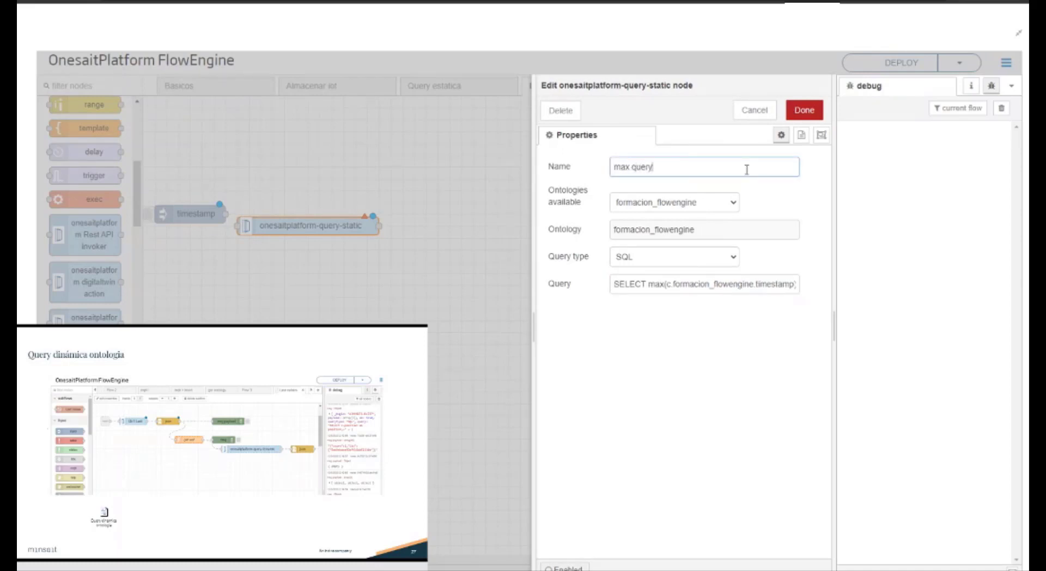
Step: Save the max query node, wire timestamp into it, and add a json node connected to its output
{"action": "left_click", "coordinate": [804, 110]}
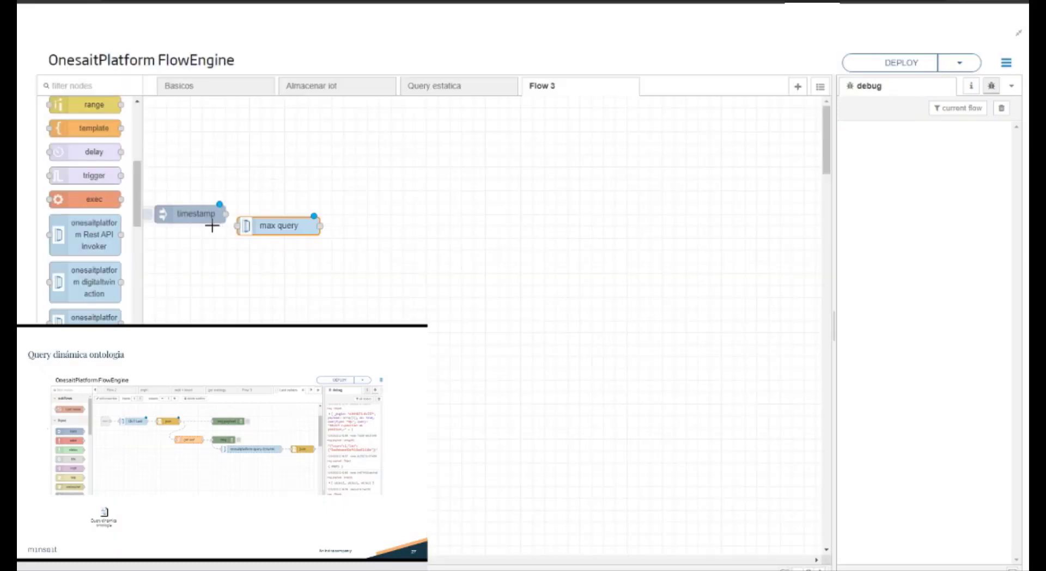
{"action": "left_click_drag", "start_coordinate": [225, 214], "coordinate": [234, 226]}
{"action": "left_click", "coordinate": [94, 87]}
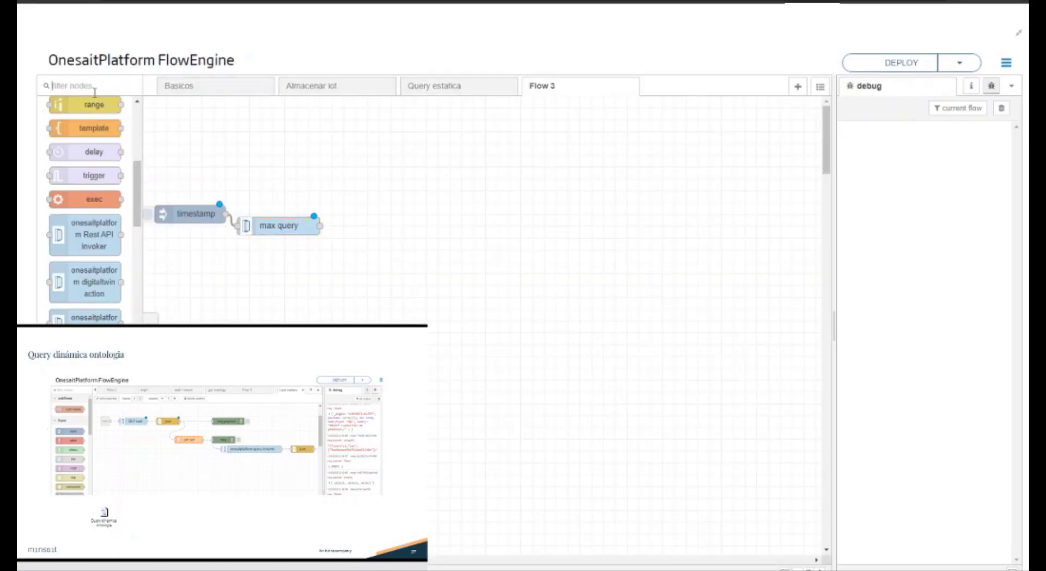
{"action": "type", "text": "json"}
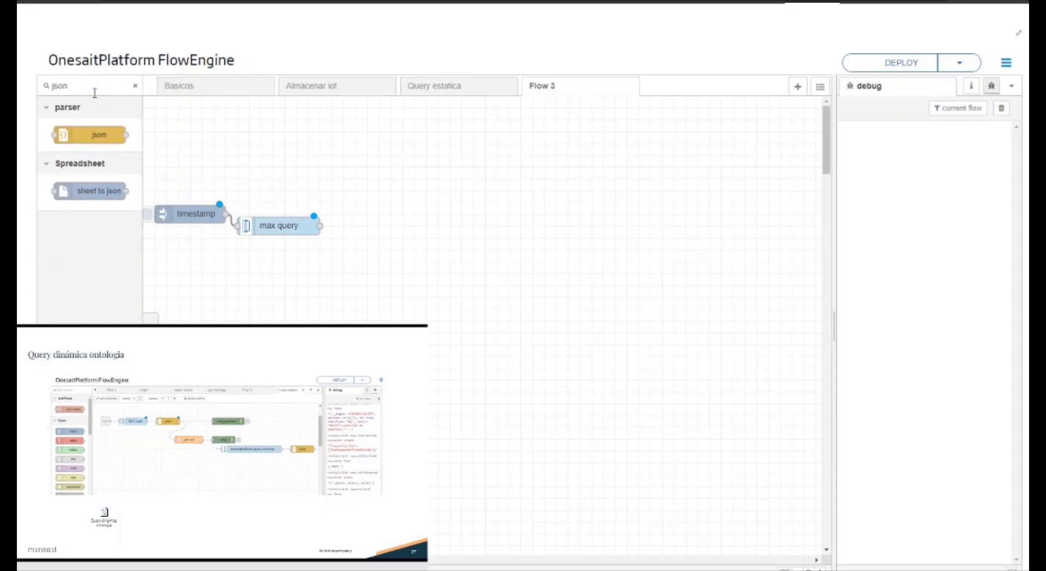
{"action": "left_click_drag", "start_coordinate": [95, 130], "coordinate": [418, 249]}
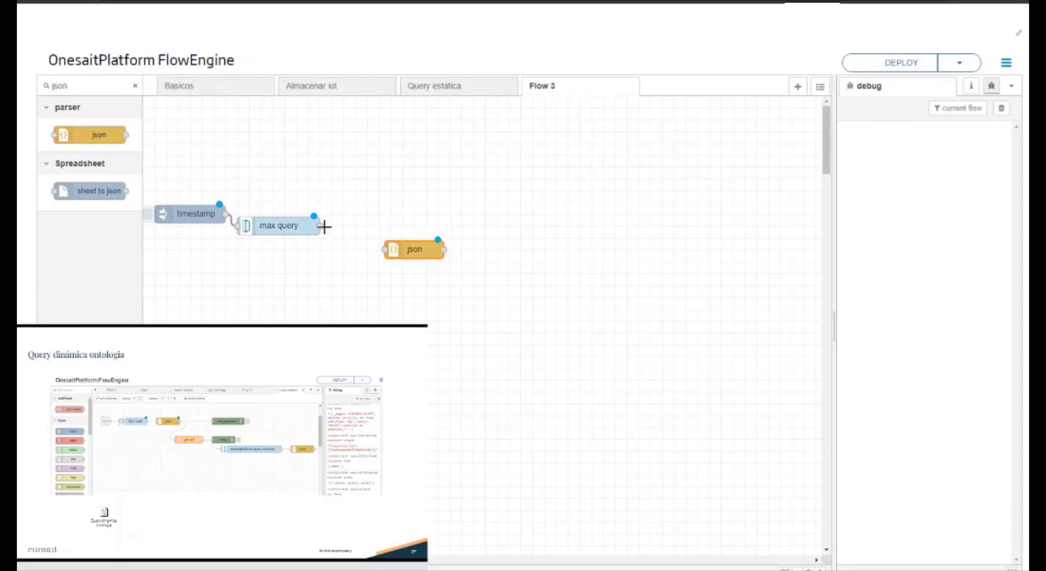
{"action": "left_click_drag", "start_coordinate": [323, 226], "coordinate": [385, 250]}
Step: Add a debug node after the json node and wire the json output into it
{"action": "double_click", "coordinate": [83, 86]}
{"action": "type", "text": "debug"}
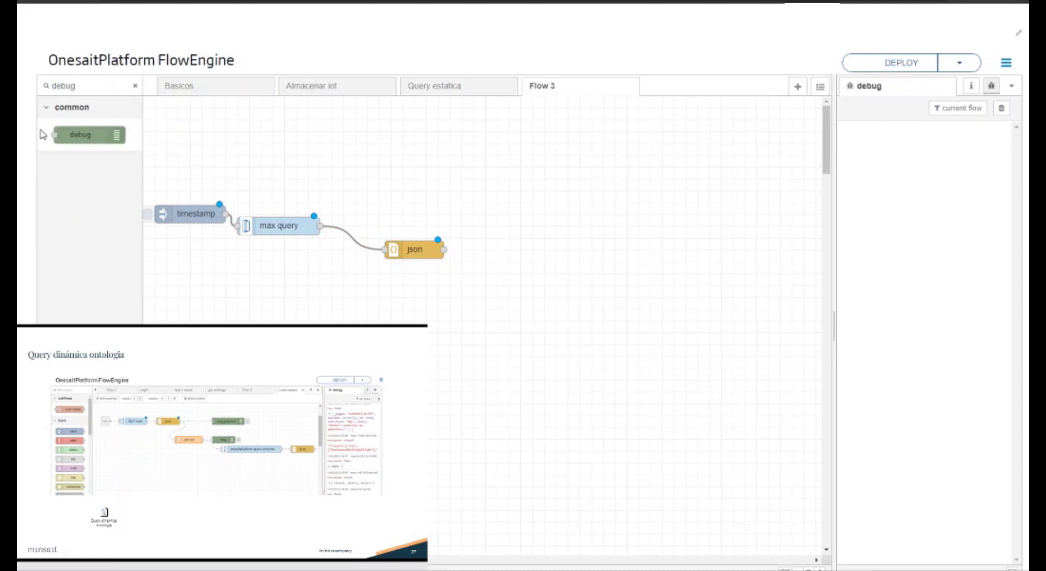
{"action": "left_click_drag", "start_coordinate": [60, 135], "coordinate": [520, 273]}
{"action": "left_click_drag", "start_coordinate": [444, 250], "coordinate": [481, 273]}
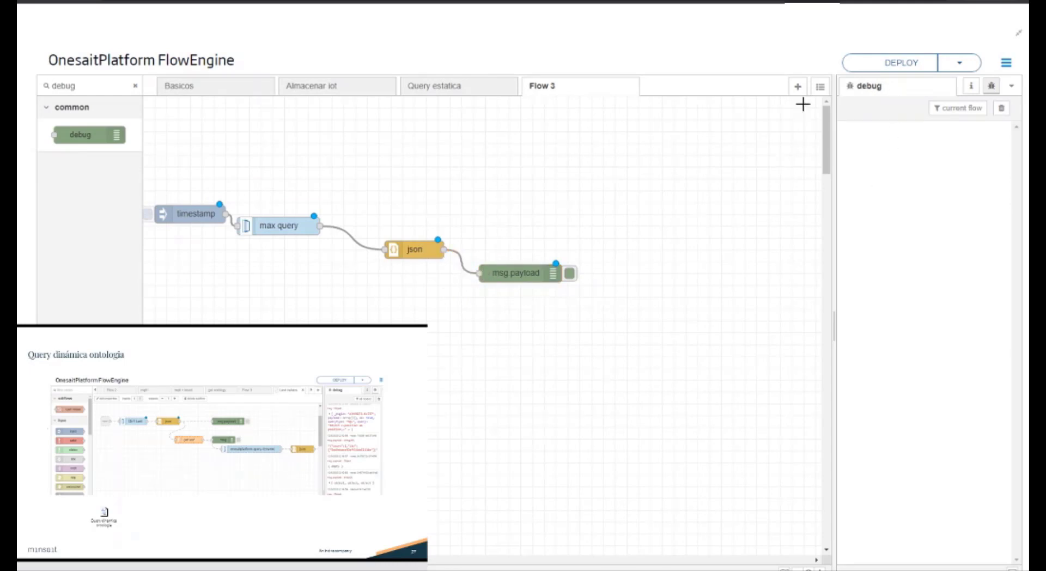
Step: Deploy the flow and trigger the timestamp inject, expanding every object of the resulting debug payload array
{"action": "left_click", "coordinate": [907, 65]}
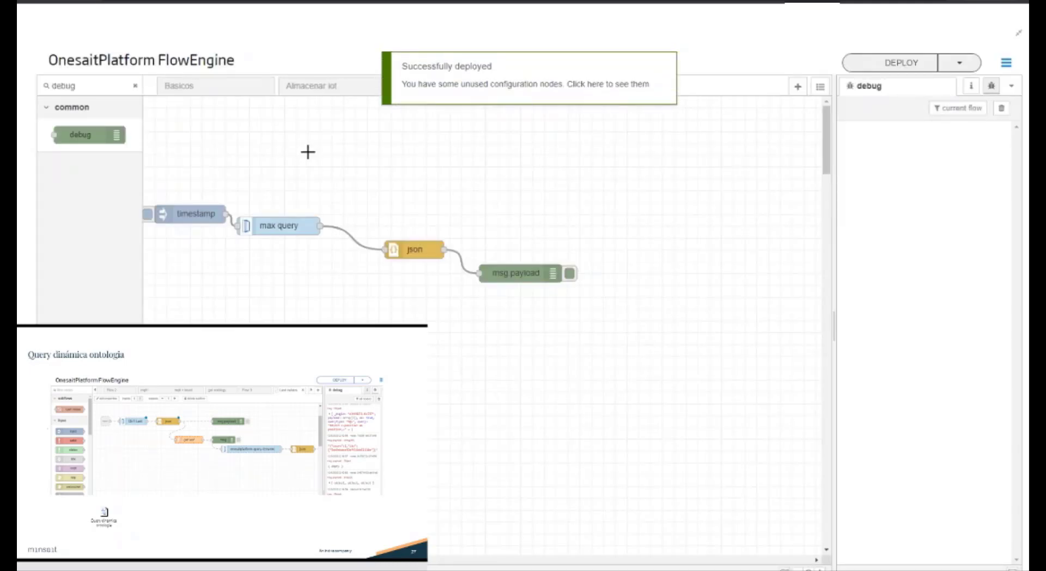
{"action": "left_click", "coordinate": [152, 214]}
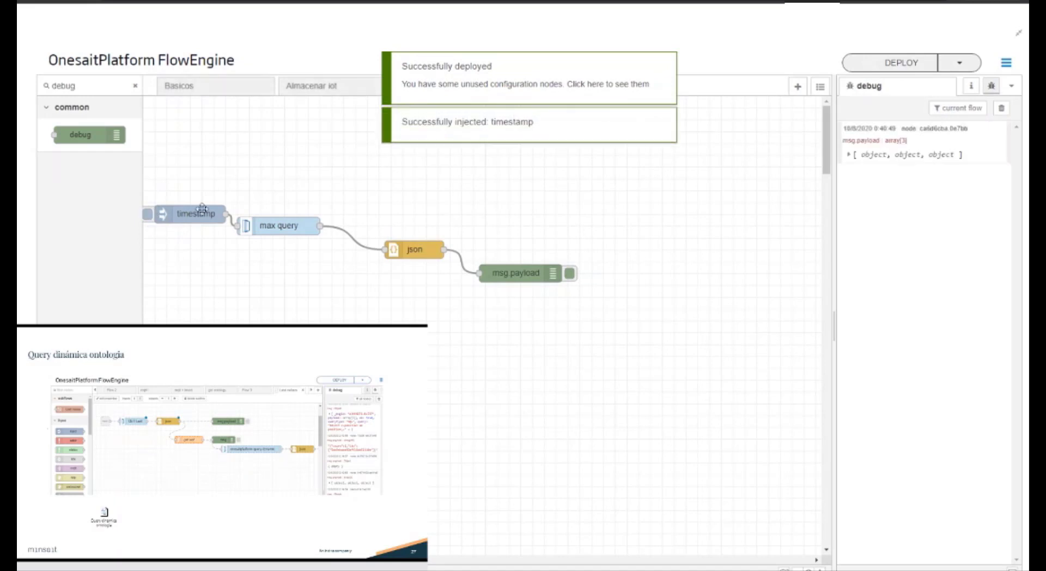
{"action": "left_click", "coordinate": [908, 158]}
{"action": "left_click", "coordinate": [870, 167]}
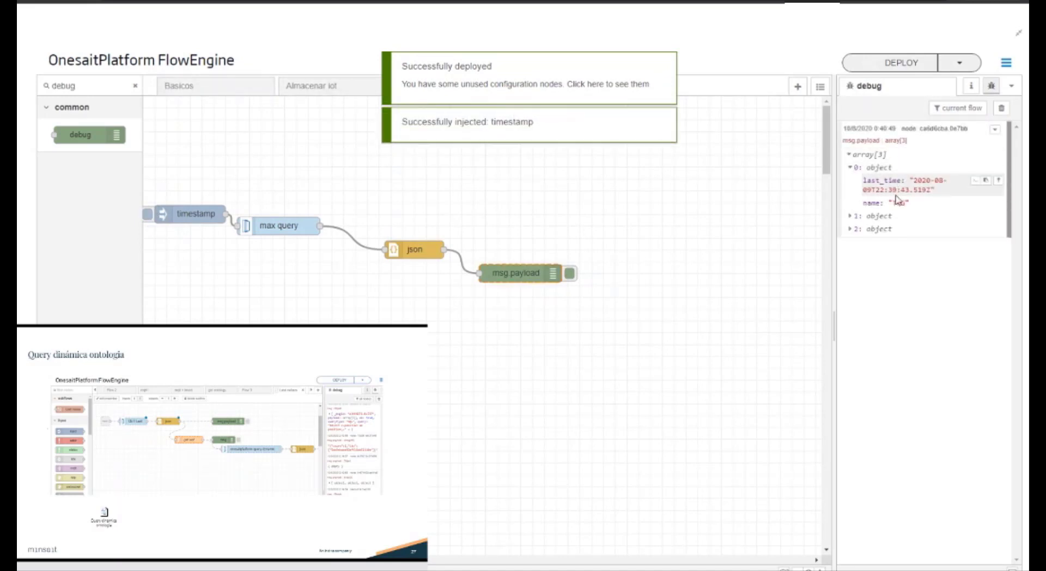
{"action": "left_click", "coordinate": [878, 216]}
{"action": "left_click", "coordinate": [878, 264]}
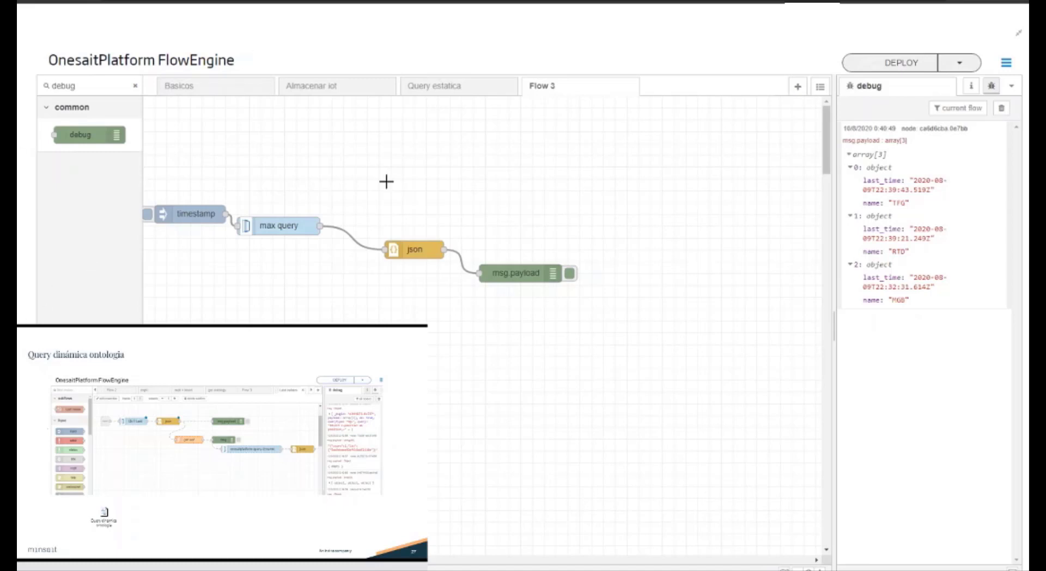
Step: Move the msg.payload debug node farther from json and place an onesaitplatform-query-dynamic node below the flow
{"action": "left_click_drag", "start_coordinate": [523, 273], "coordinate": [589, 276]}
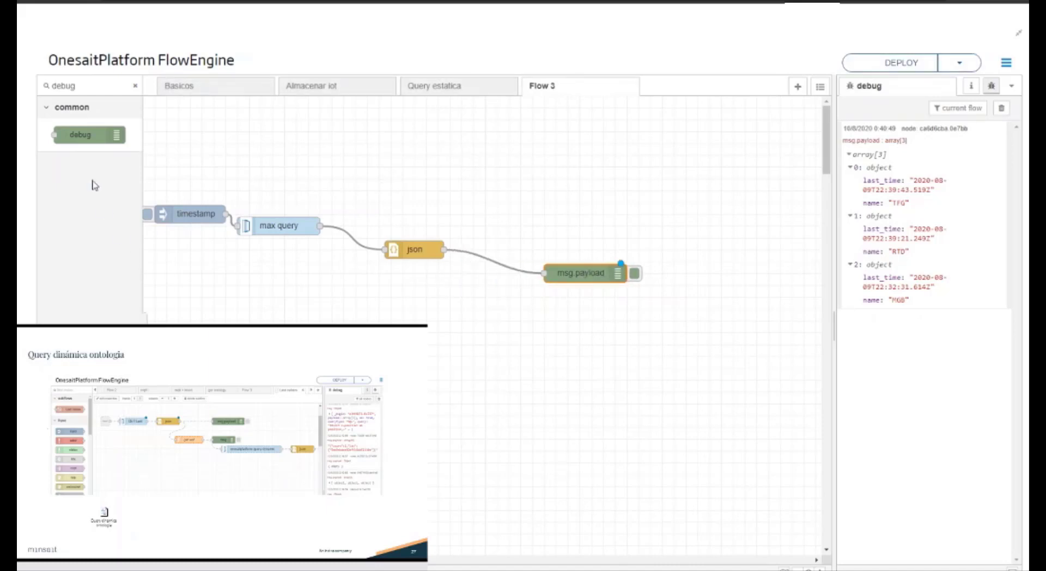
{"action": "left_click", "coordinate": [135, 85]}
{"action": "scroll", "coordinate": [85, 218], "scroll_direction": "down", "scroll_amount": 10}
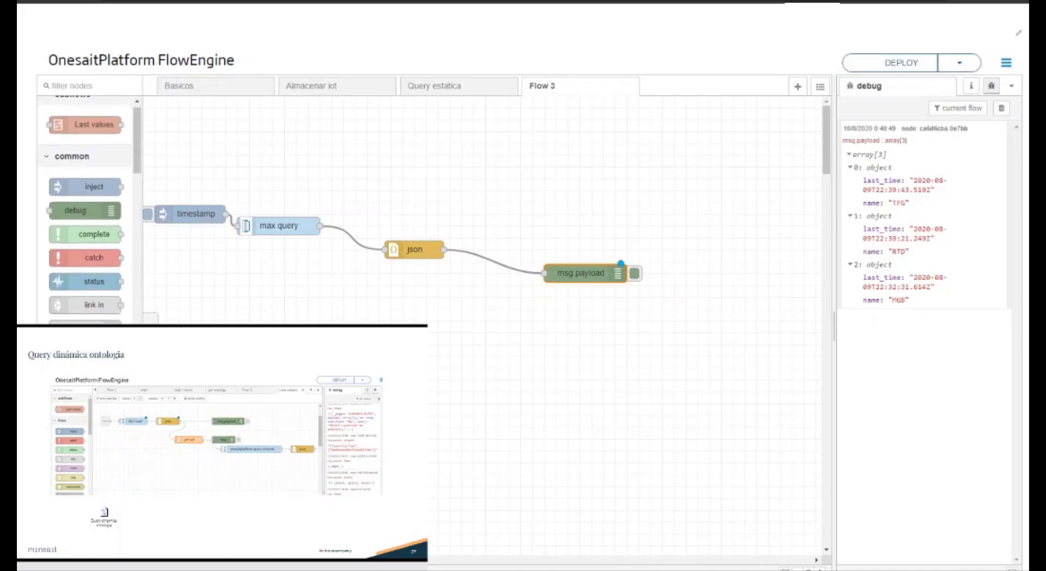
{"action": "scroll", "coordinate": [85, 218], "scroll_direction": "down", "scroll_amount": 2}
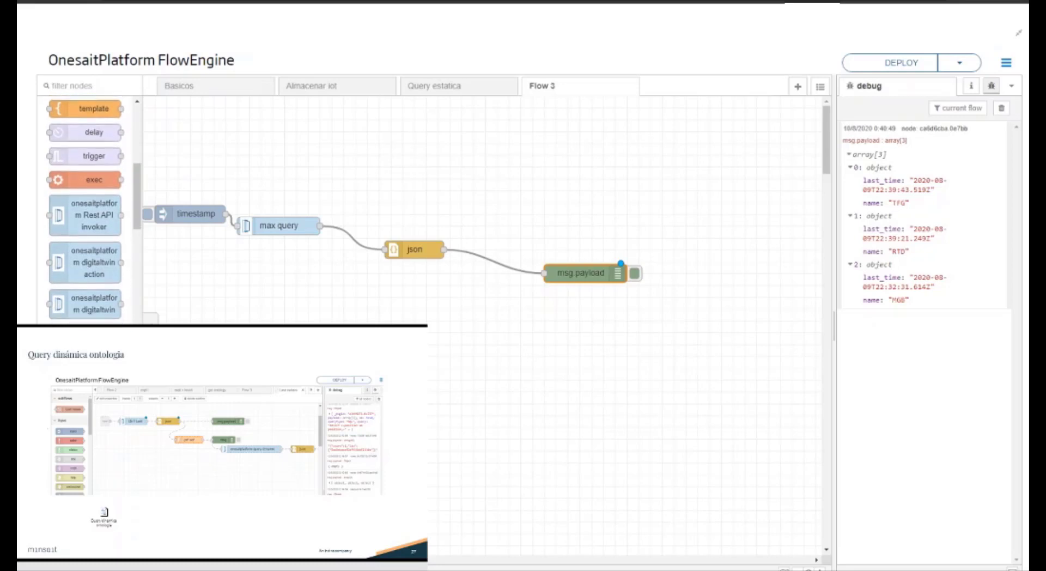
{"action": "left_click_drag", "start_coordinate": [94, 318], "coordinate": [485, 374]}
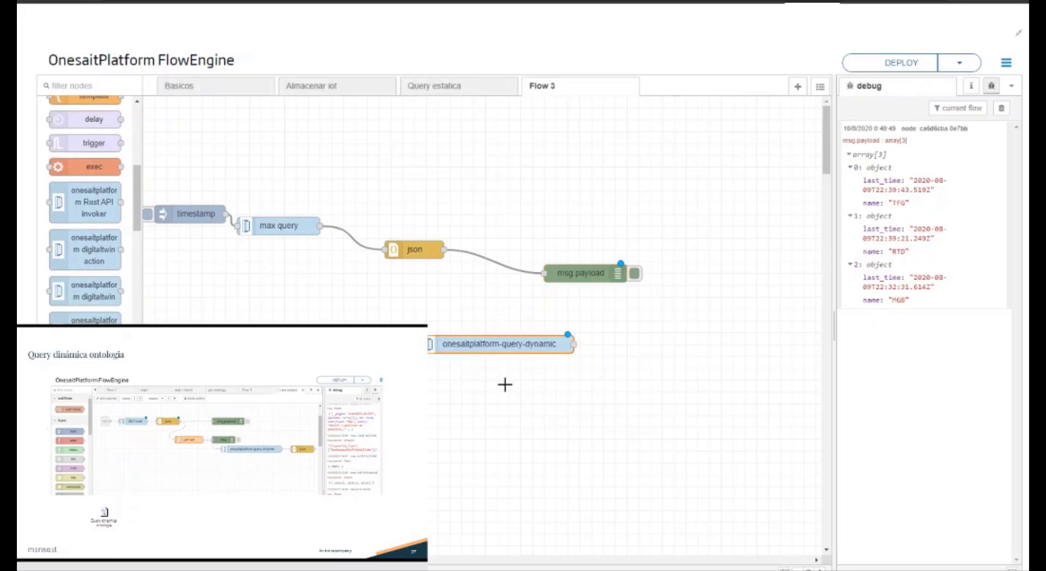
Step: Examine the dynamic query node's help for its expected input attributes and its output attributes
{"action": "left_click", "coordinate": [975, 87]}
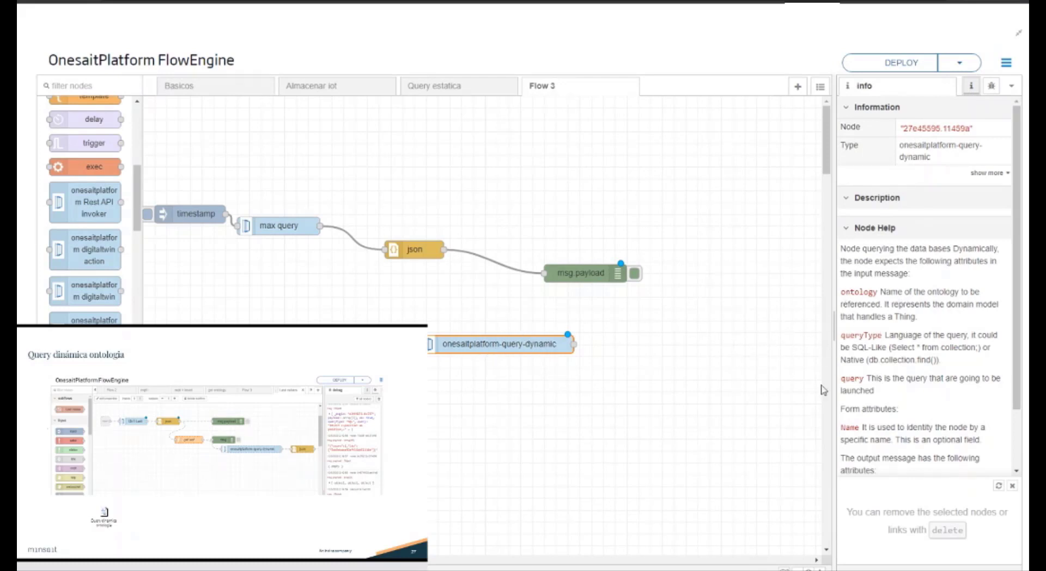
{"action": "left_click_drag", "start_coordinate": [859, 291], "coordinate": [925, 292]}
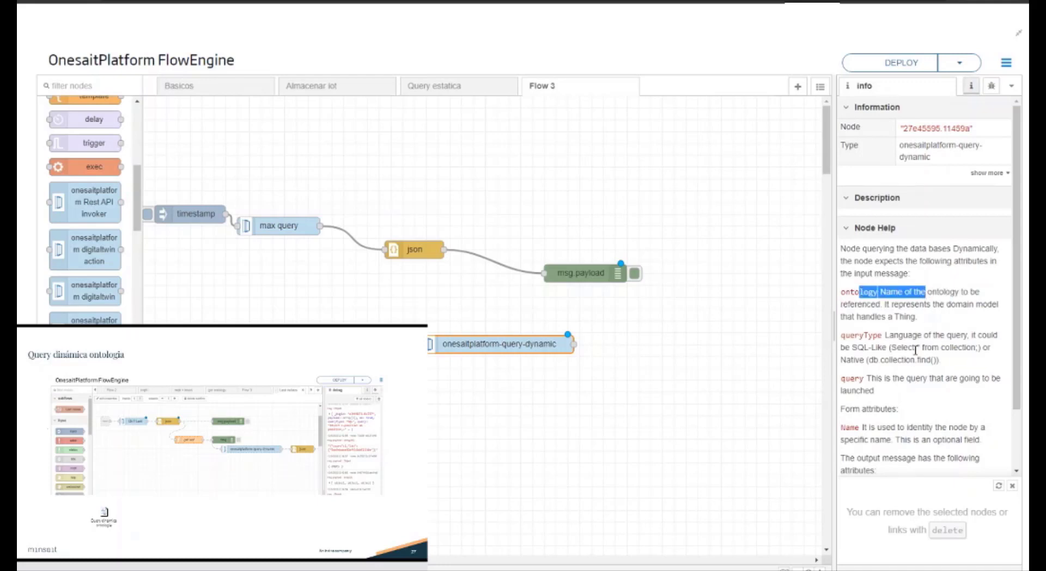
{"action": "left_click", "coordinate": [873, 342]}
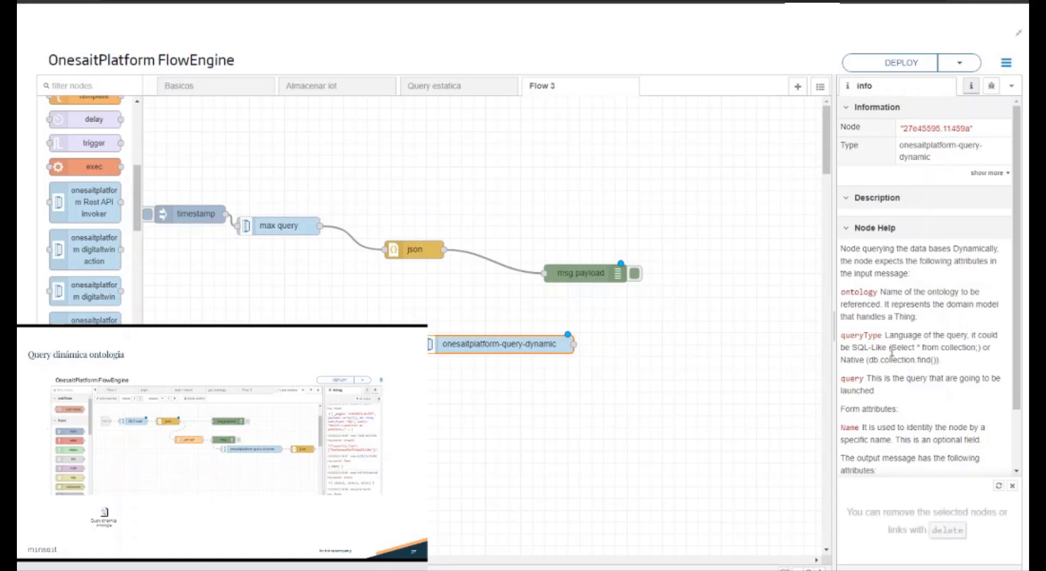
{"action": "scroll", "coordinate": [902, 364], "scroll_direction": "down", "scroll_amount": 1}
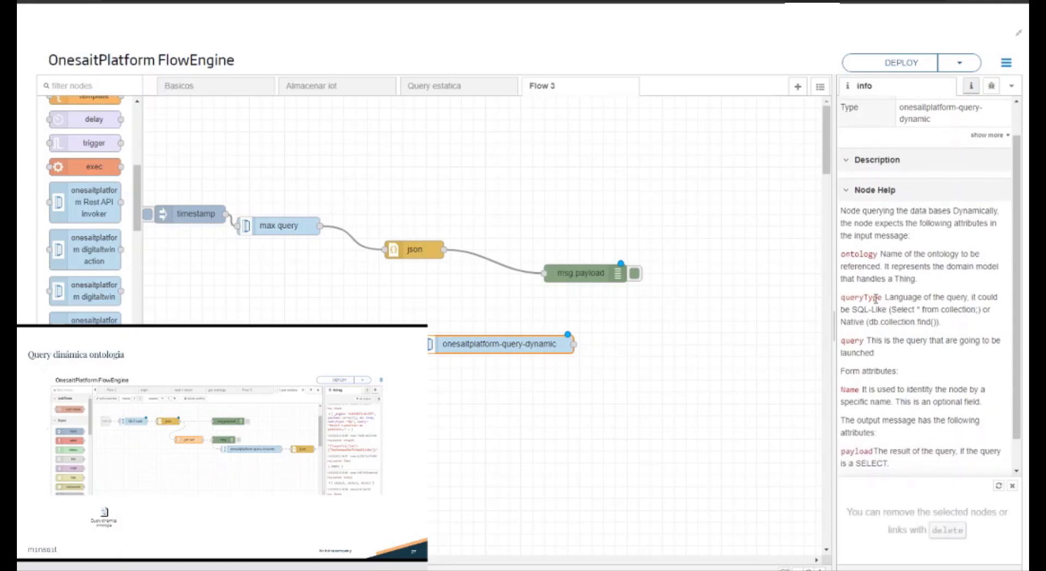
{"action": "left_click_drag", "start_coordinate": [856, 342], "coordinate": [874, 343]}
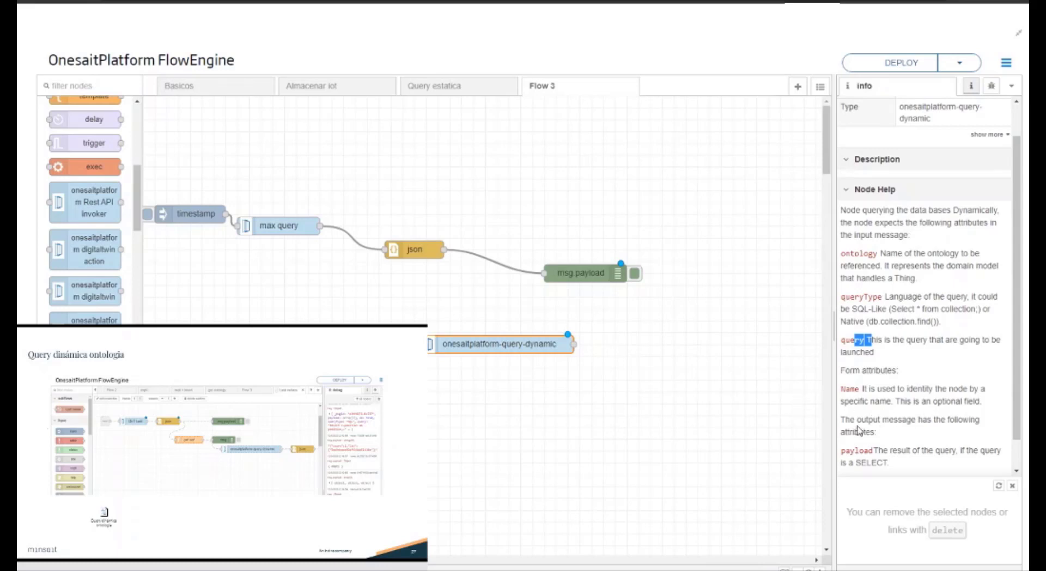
{"action": "scroll", "coordinate": [874, 449], "scroll_direction": "down", "scroll_amount": 1}
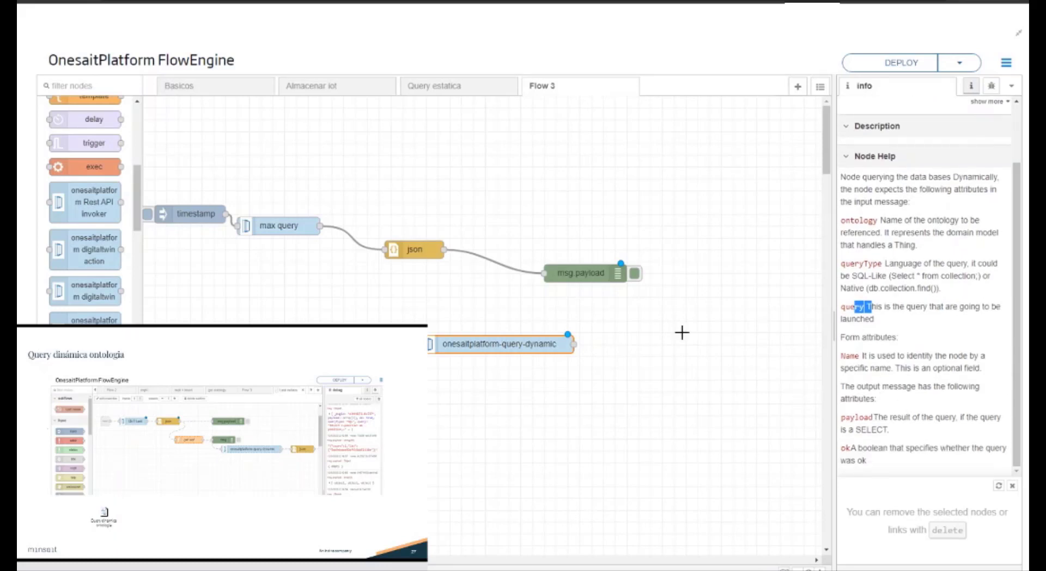
Step: Name the dynamic query node "get last" and shift it slightly on the canvas
{"action": "double_click", "coordinate": [490, 343]}
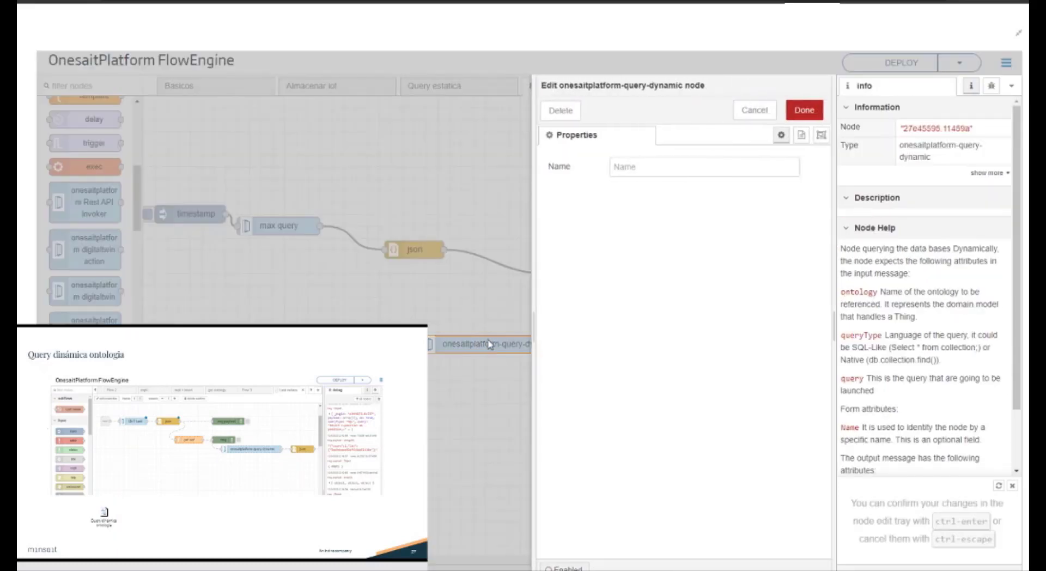
{"action": "left_click", "coordinate": [637, 171]}
{"action": "left_click", "coordinate": [684, 188]}
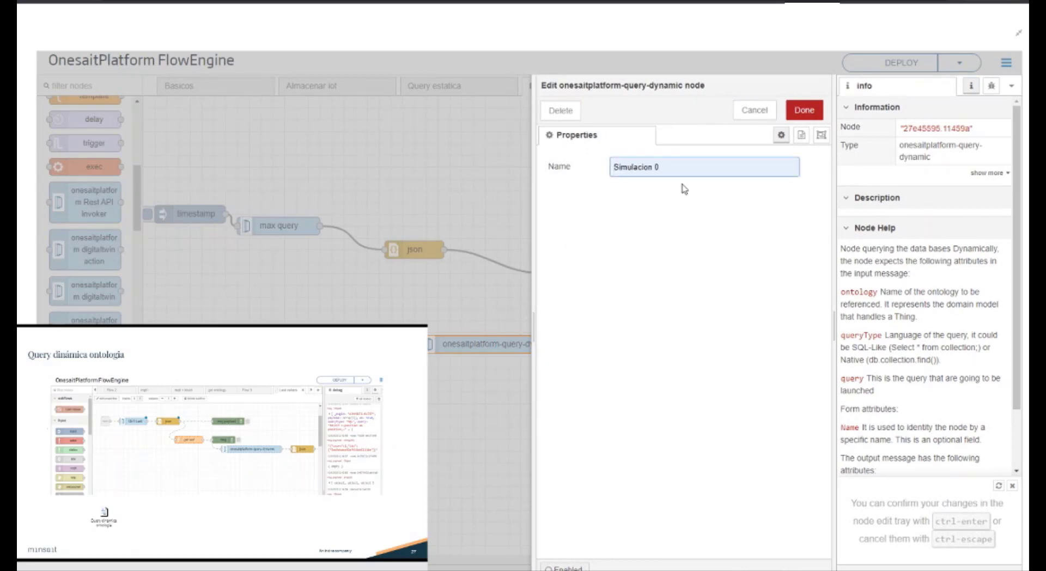
{"action": "type", "text": "ge"}
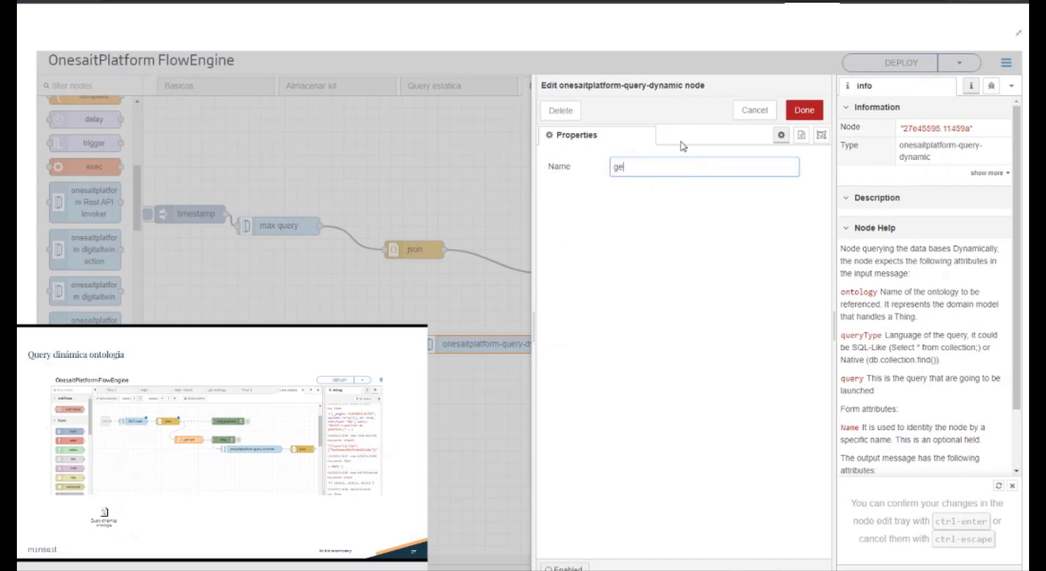
{"action": "type", "text": "t last"}
{"action": "left_click", "coordinate": [801, 109]}
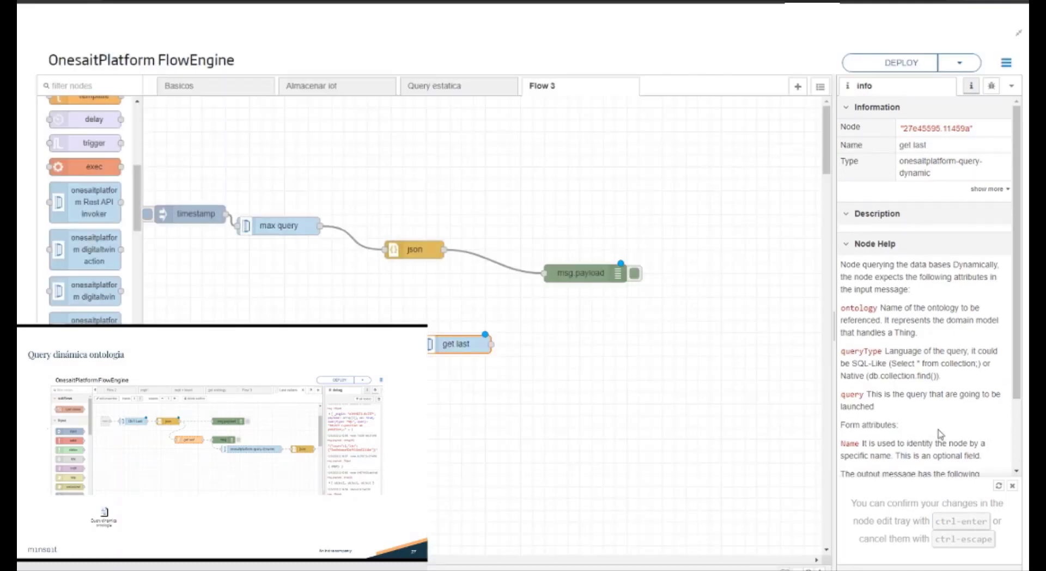
{"action": "scroll", "coordinate": [926, 435], "scroll_direction": "down", "scroll_amount": 2}
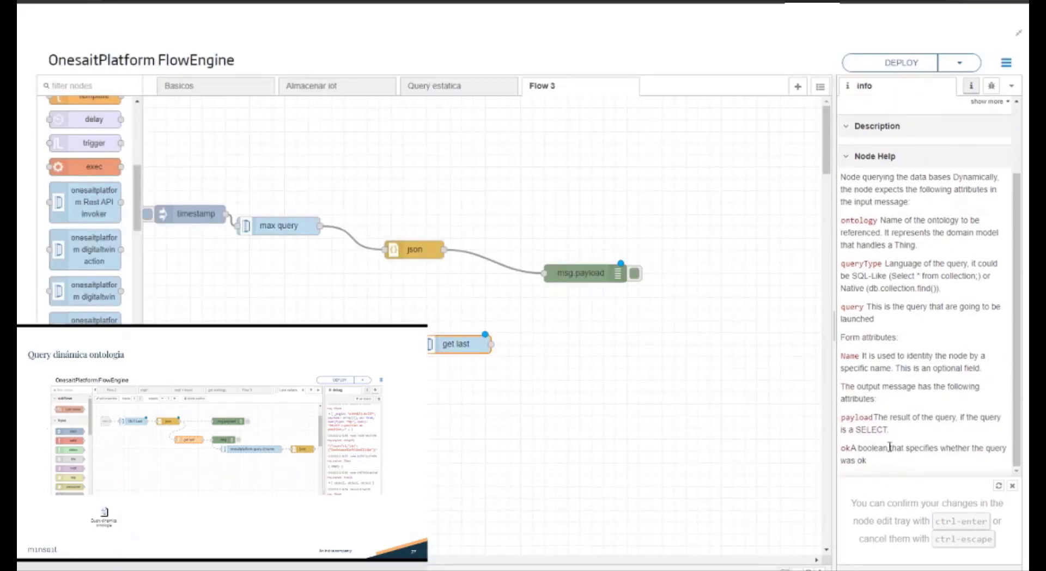
{"action": "left_click_drag", "start_coordinate": [468, 346], "coordinate": [489, 369]}
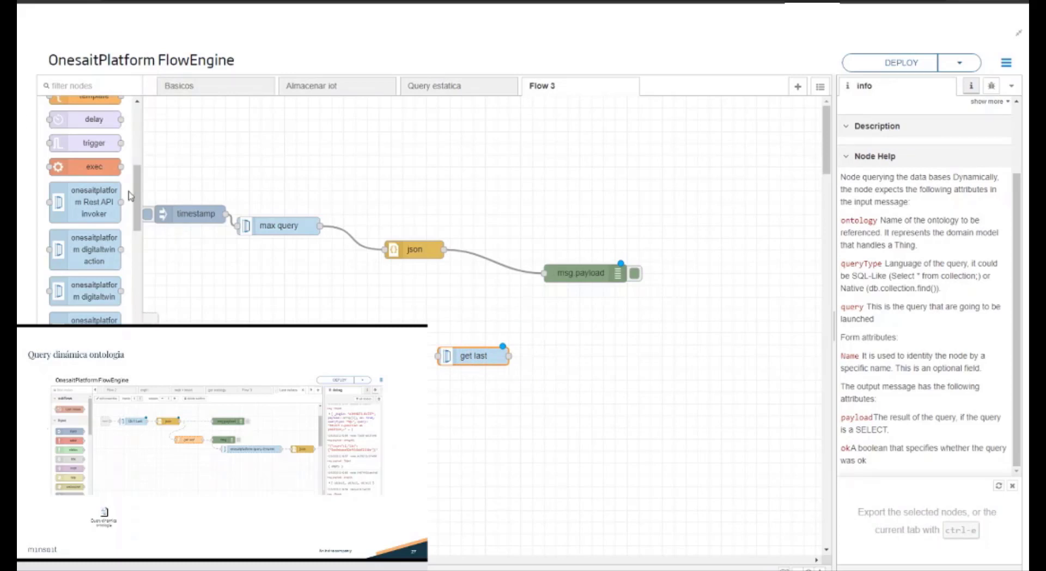
Step: Place a function node before get last and begin its code with "var body = msg.payload;"
{"action": "left_click_drag", "start_coordinate": [137, 202], "coordinate": [137, 160]}
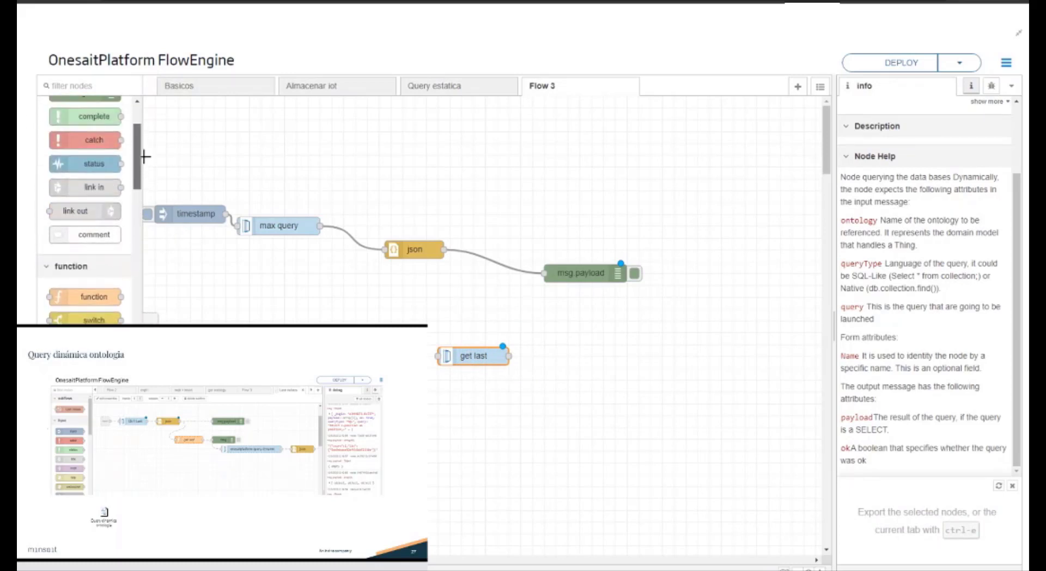
{"action": "left_click_drag", "start_coordinate": [94, 297], "coordinate": [375, 354]}
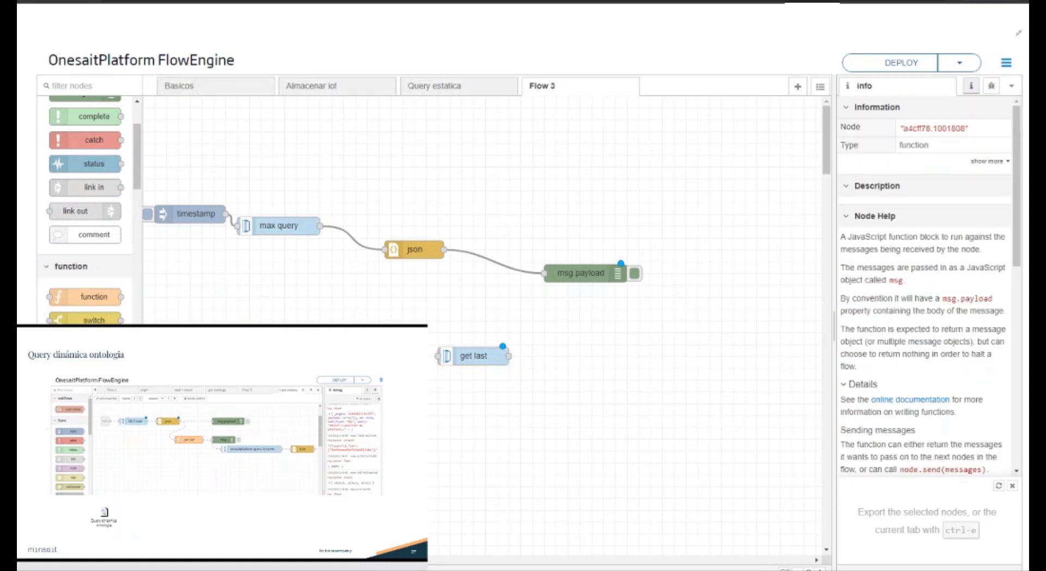
{"action": "double_click", "coordinate": [371, 354]}
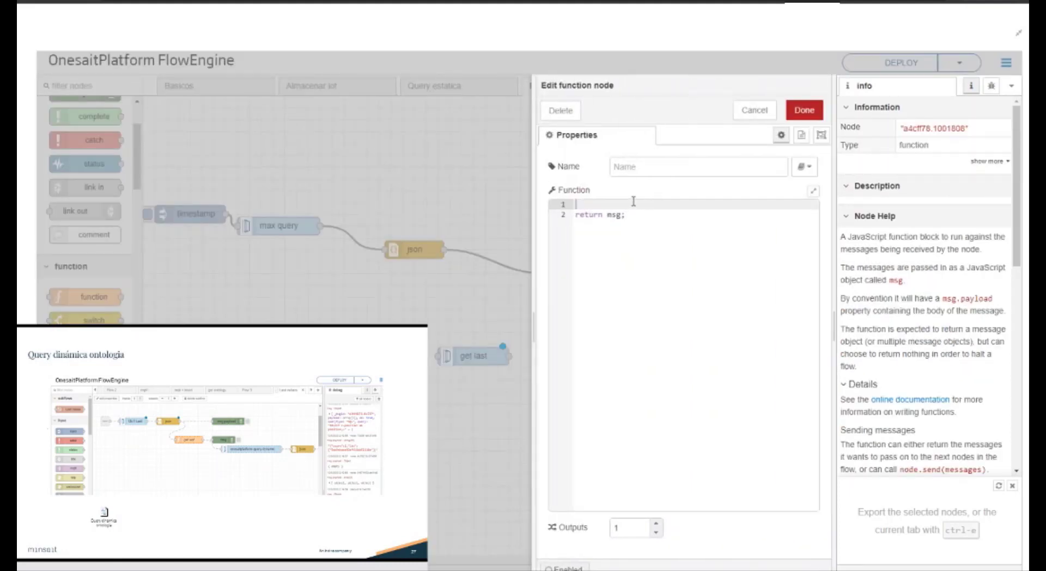
{"action": "type", "text": "var body "}
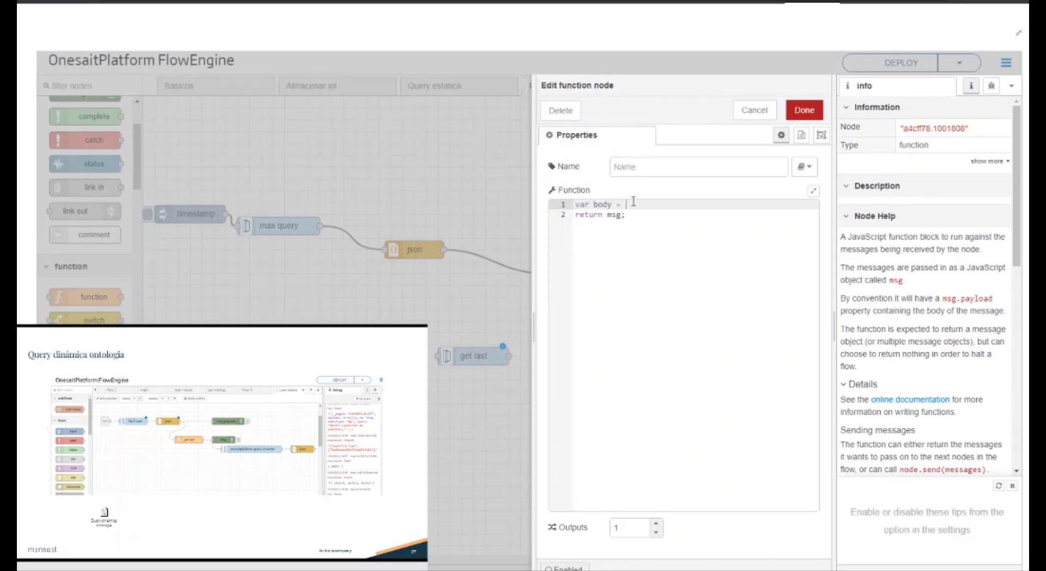
{"action": "type", "text": "= msg.payload;"}
{"action": "key", "text": "Return"}
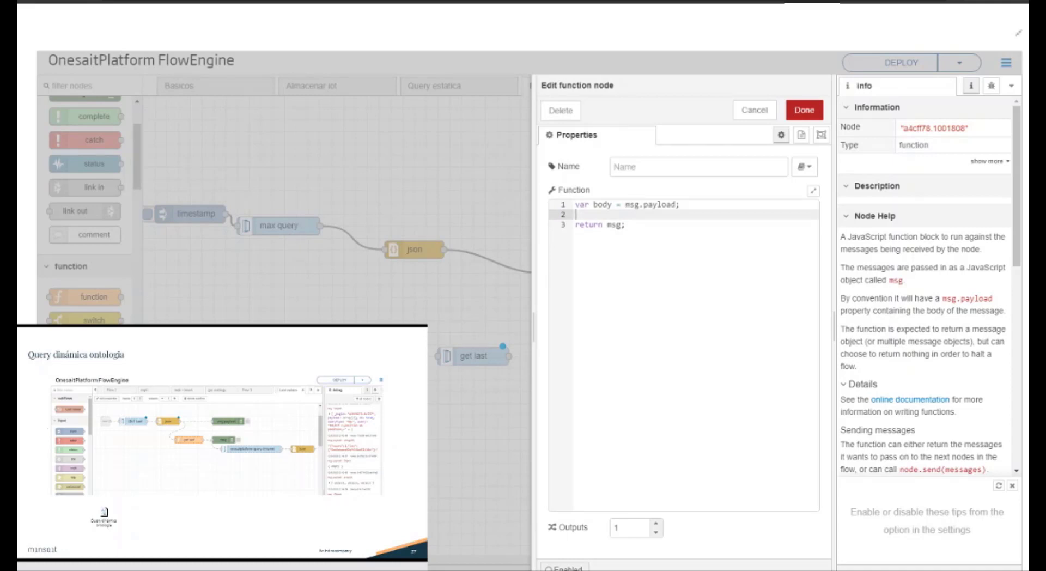
Step: Add a msg.ontology='' assignment on the function's second line and save the node
{"action": "type", "text": "msg.ontology='"}
{"action": "left_click", "coordinate": [804, 110]}
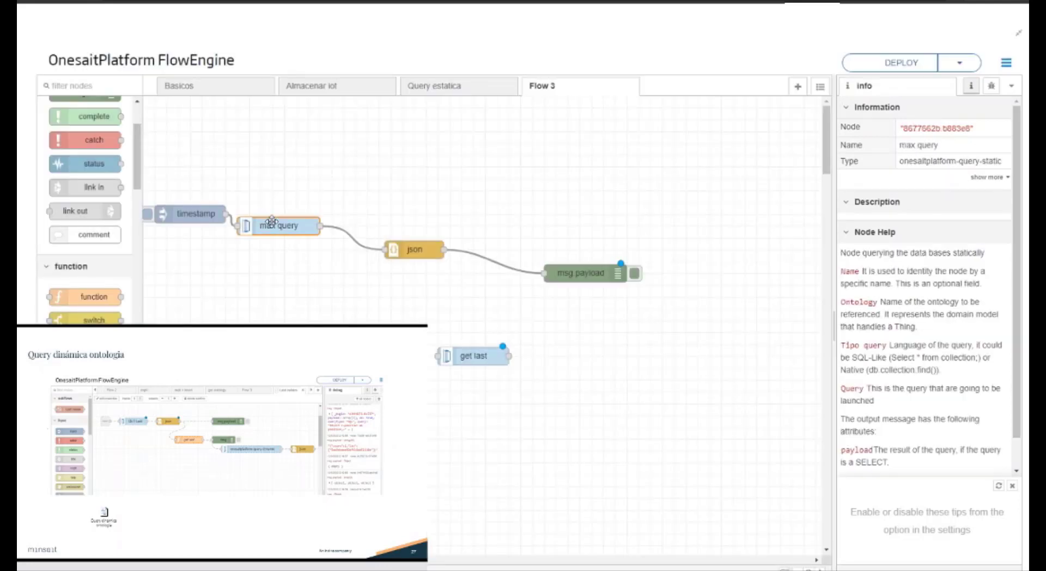
Step: Copy the ontology name formacion_flowengine from the max query node's properties and close them without changes
{"action": "double_click", "coordinate": [274, 227]}
{"action": "double_click", "coordinate": [662, 234]}
{"action": "key", "text": "ctrl+c"}
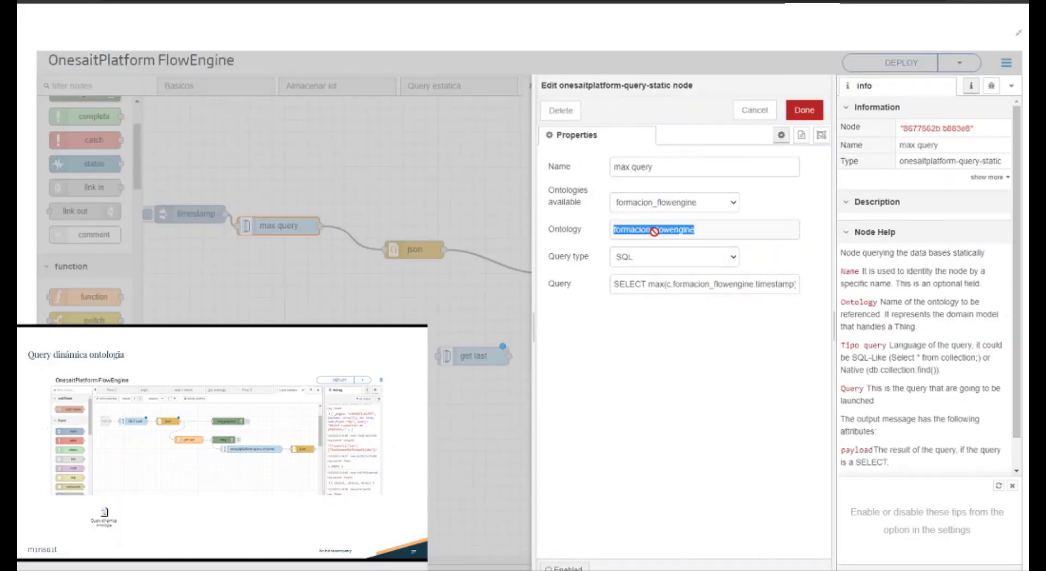
{"action": "left_click", "coordinate": [754, 109]}
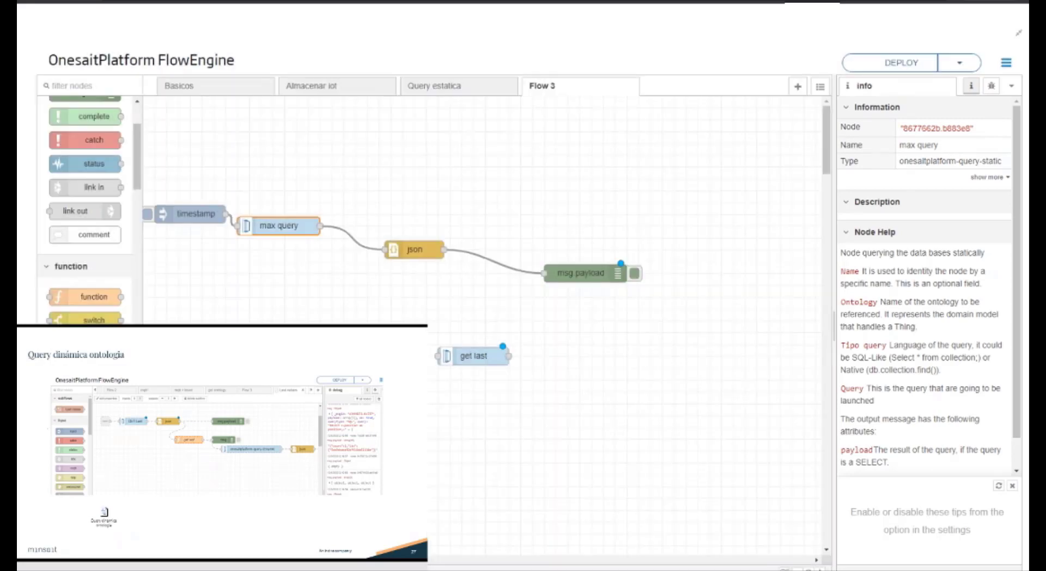
Step: Paste the ontology name formacion_flowengine between the quotes of msg.ontology in the function node and end the line with a semicolon
{"action": "double_click", "coordinate": [580, 273]}
{"action": "left_click", "coordinate": [639, 216]}
{"action": "key", "text": "ctrl+v"}
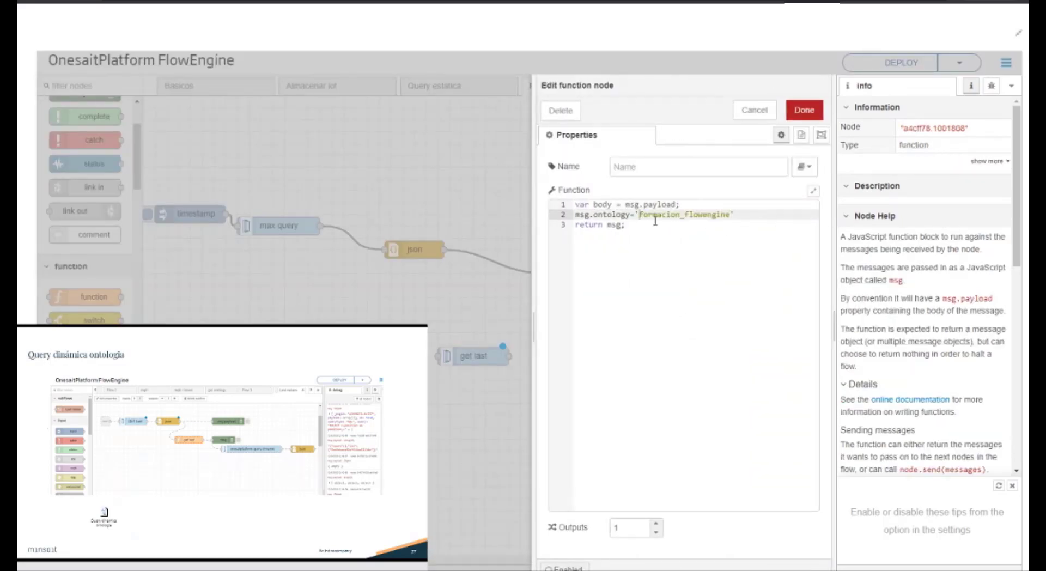
{"action": "key", "text": "BackSpace"}
{"action": "type", "text": "';"}
Step: Add the line msg.queryType='SQL' below the ontology assignment in the function code
{"action": "key", "text": "Return"}
{"action": "type", "text": "msg.query"}
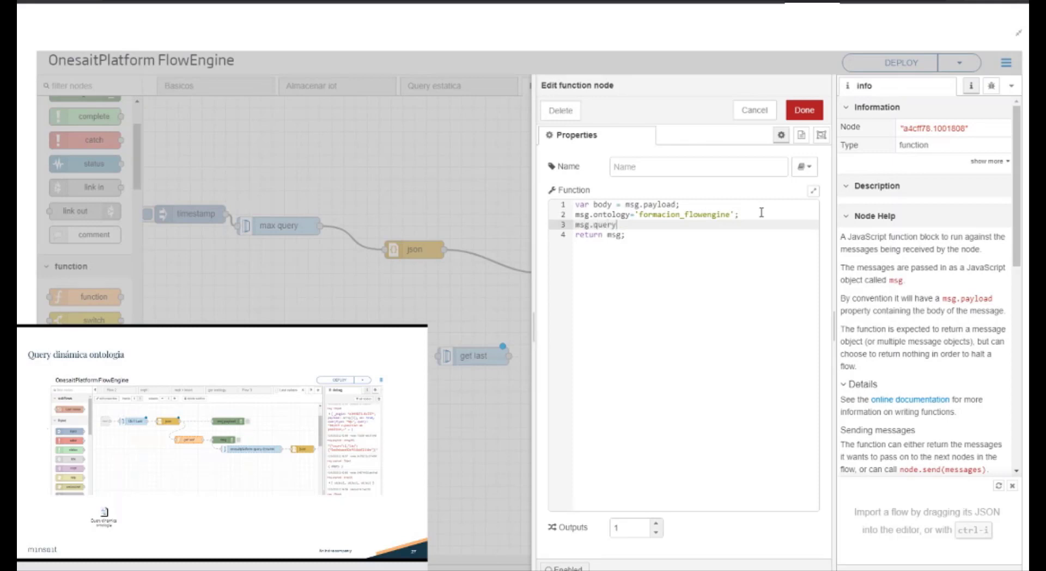
{"action": "type", "text": "Type='SQL"}
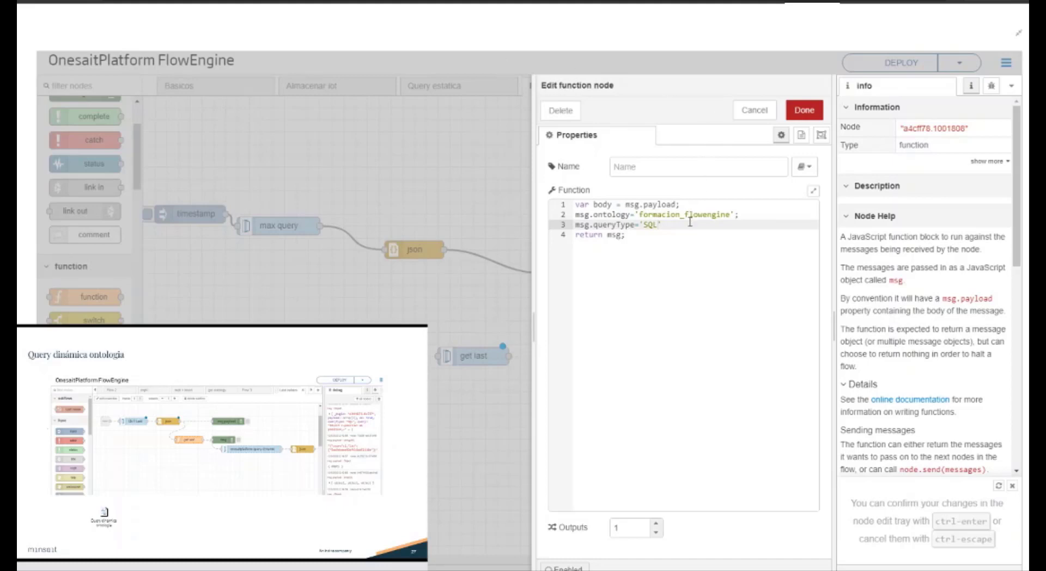
Step: Start a msg.query assignment on the function's fourth line with a quoted string beginning with SELECT
{"action": "key", "text": "Return"}
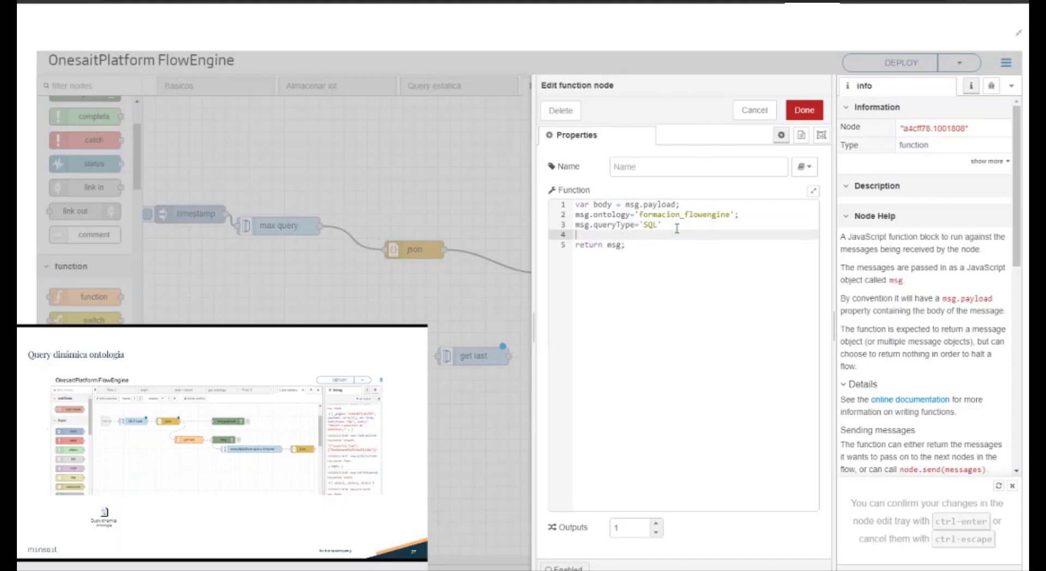
{"action": "type", "text": "msg.query= '"}
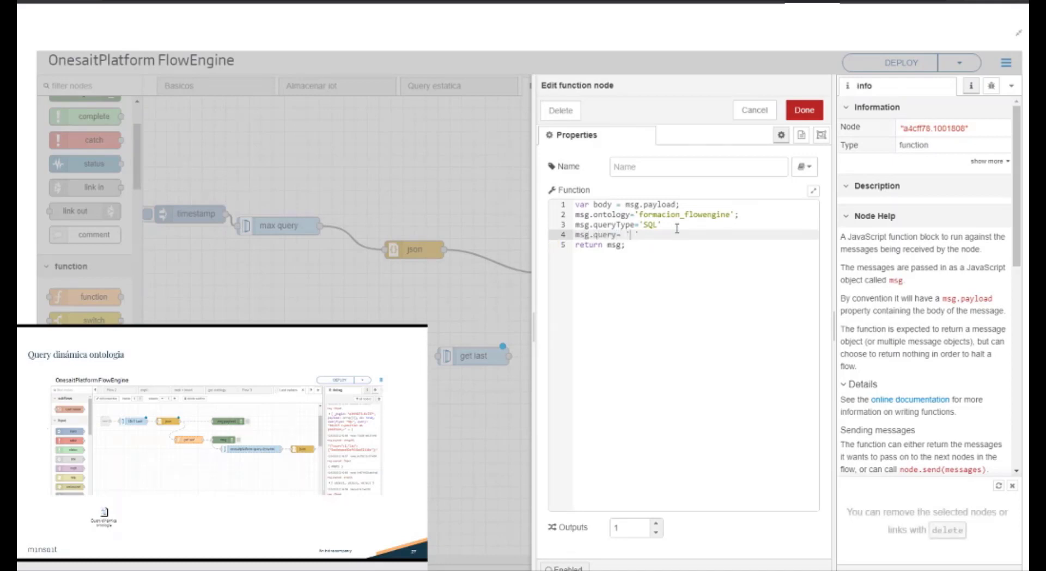
{"action": "type", "text": "SELECT"}
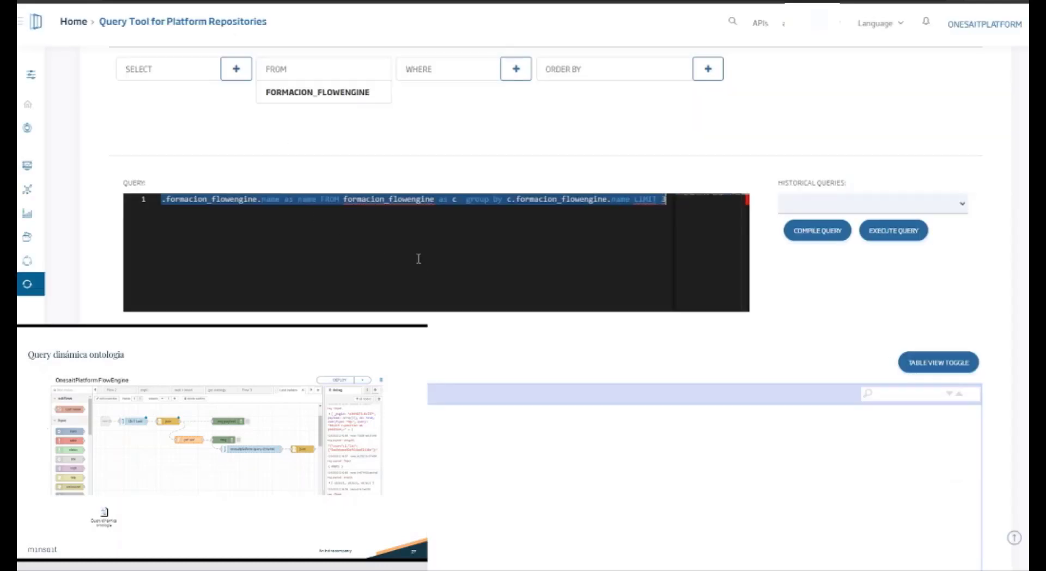
Step: In the platform's Query Tool, review the max timestamp query and reselect SQL as the query type to restore the default query
{"action": "left_click", "coordinate": [266, 232]}
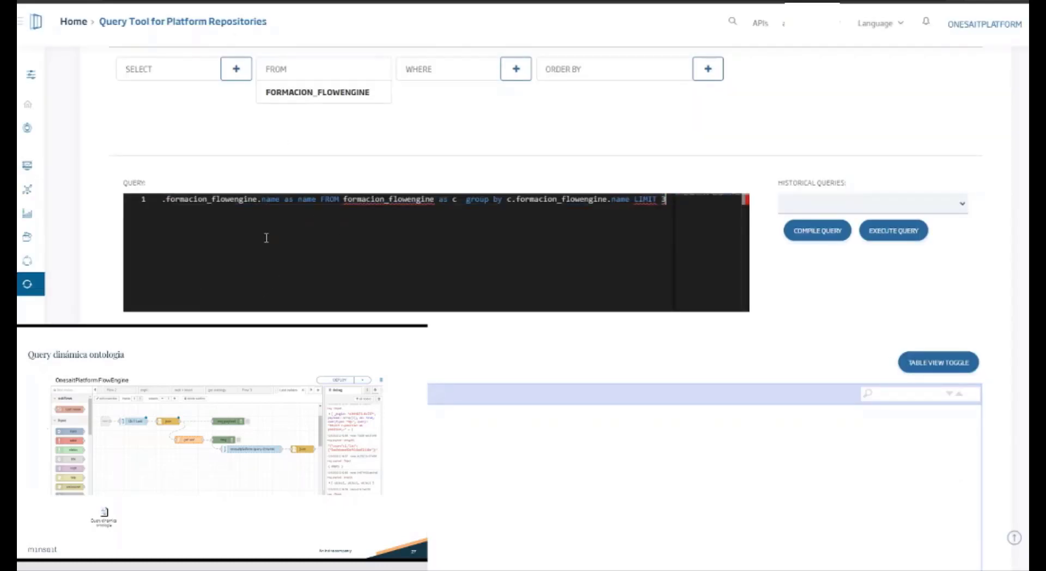
{"action": "scroll", "coordinate": [266, 237], "scroll_direction": "left", "scroll_amount": 5}
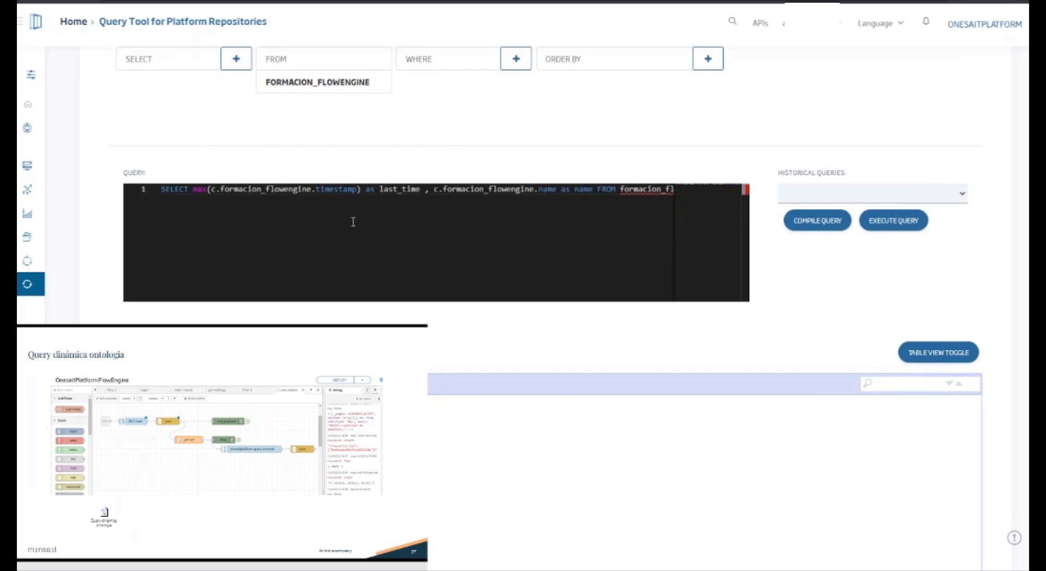
{"action": "left_click_drag", "start_coordinate": [194, 190], "coordinate": [523, 226]}
{"action": "scroll", "coordinate": [523, 245], "scroll_direction": "up", "scroll_amount": 3}
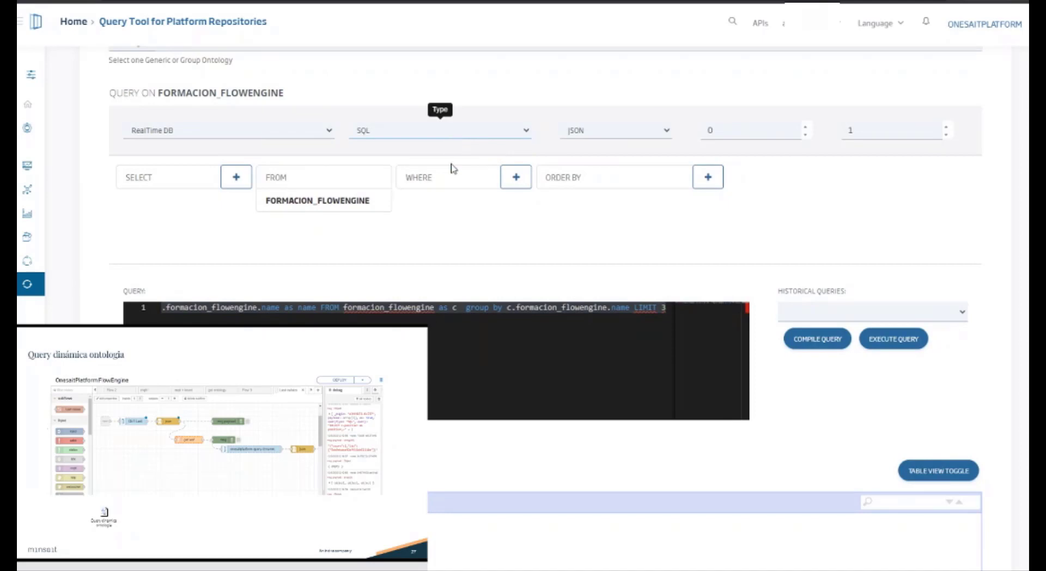
{"action": "left_click", "coordinate": [451, 164]}
{"action": "left_click", "coordinate": [444, 129]}
{"action": "left_click", "coordinate": [444, 149]}
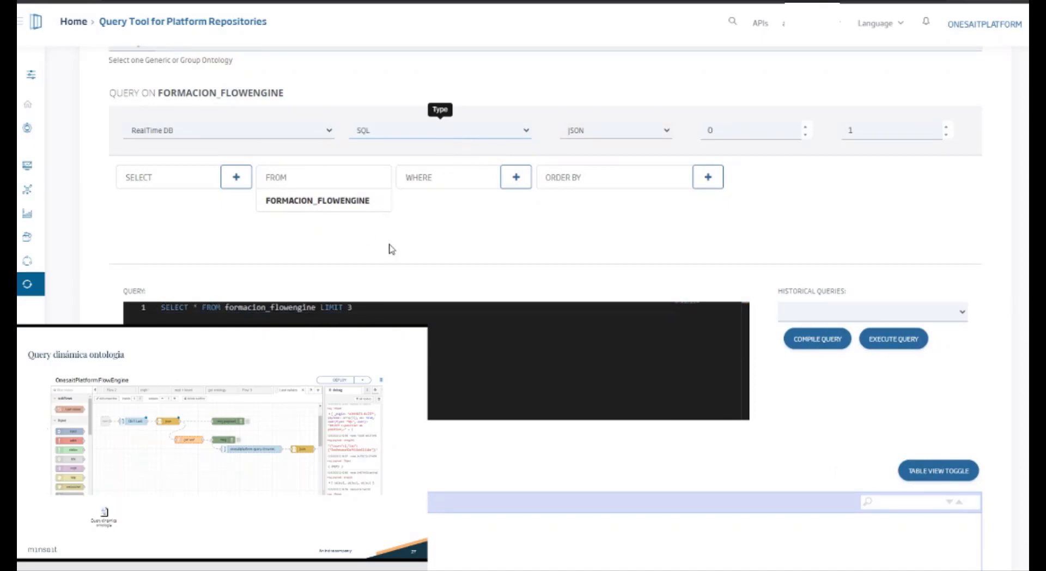
Step: Add the fields formacion_flowengine.name, formacion_flowengine.position and formacion_flowengine.timestamp to the query's SELECT list
{"action": "left_click", "coordinate": [223, 185]}
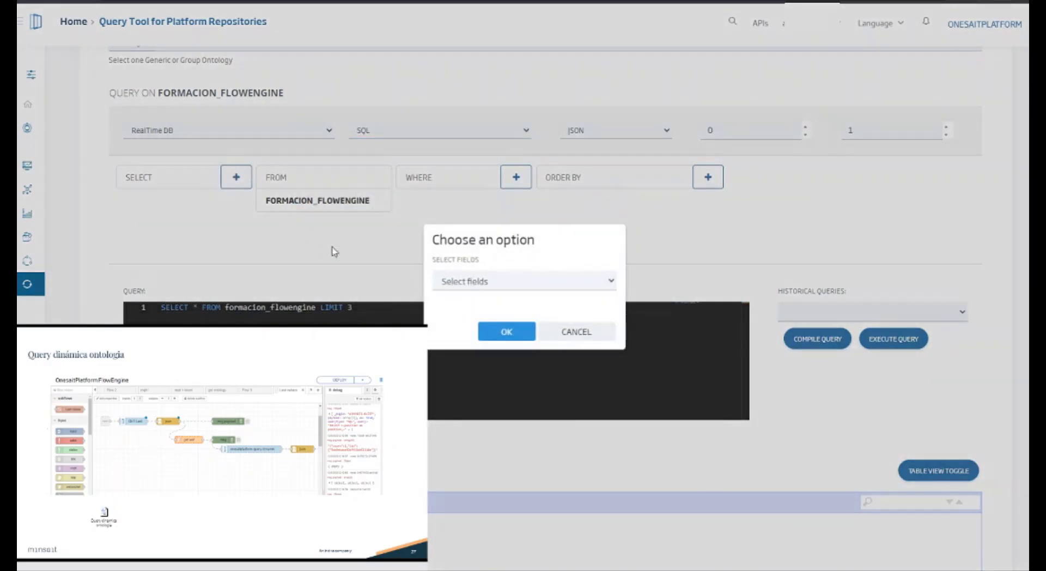
{"action": "left_click", "coordinate": [494, 333]}
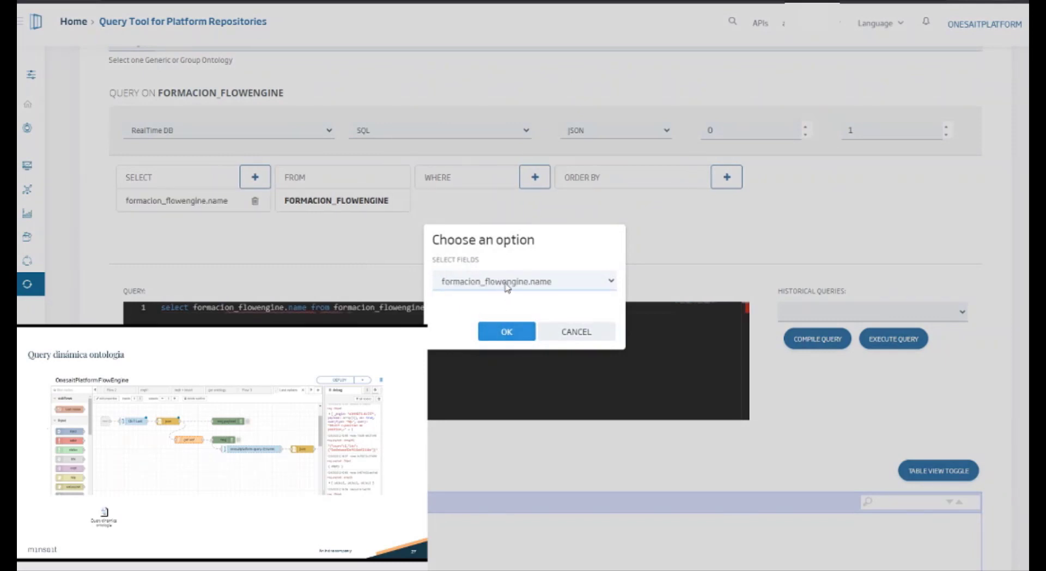
{"action": "left_click", "coordinate": [508, 332]}
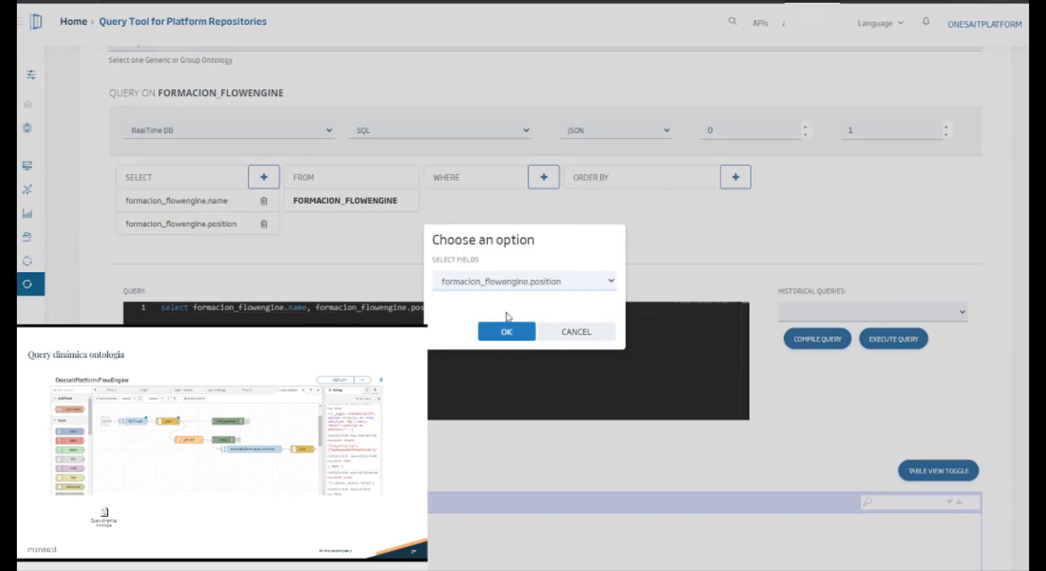
{"action": "left_click", "coordinate": [496, 284]}
{"action": "left_click", "coordinate": [509, 343]}
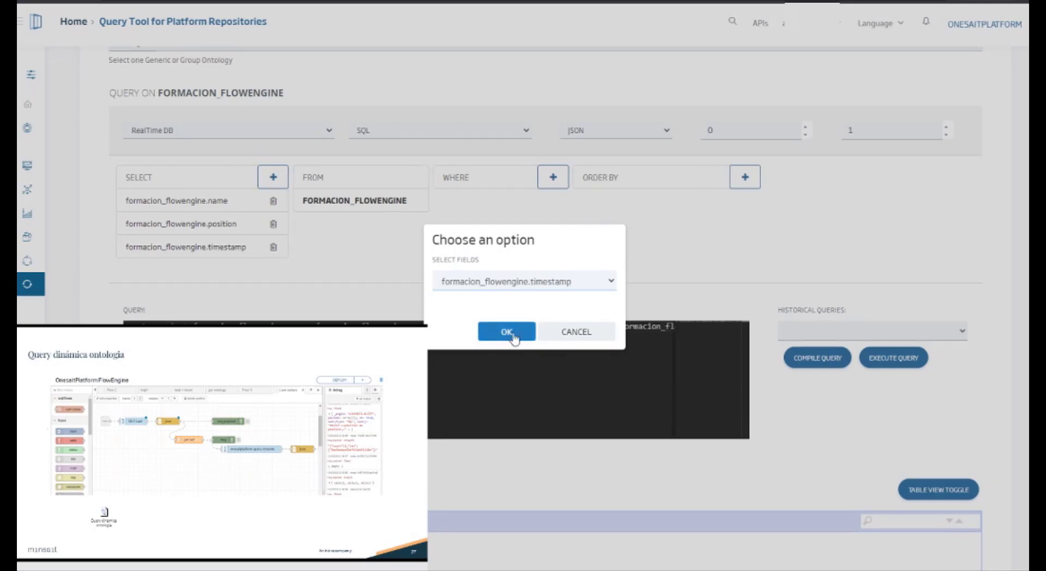
{"action": "left_click", "coordinate": [579, 335]}
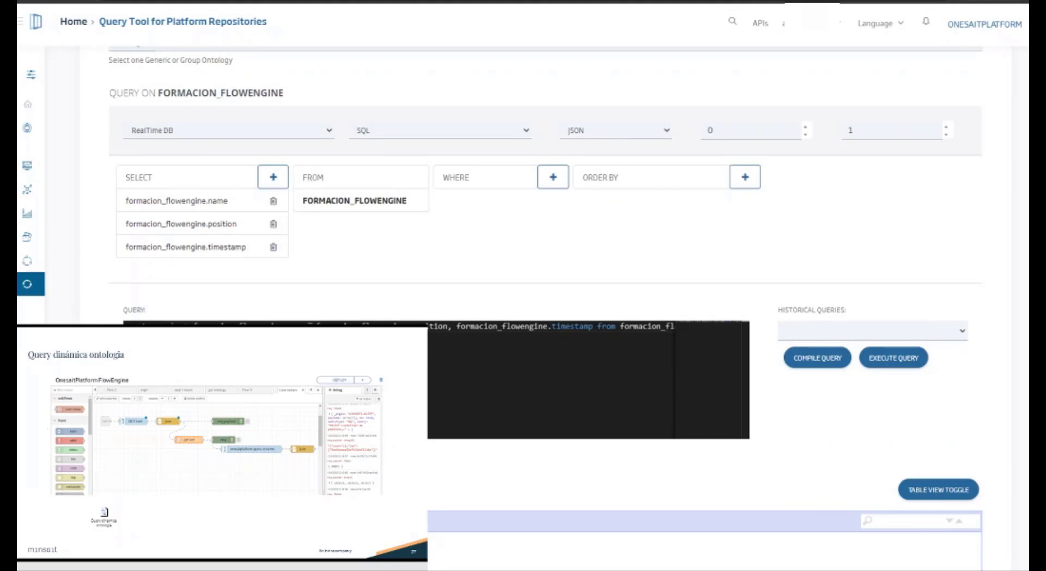
Step: Give the selected fields the aliases name, position and timestamp in the query text
{"action": "type", "text": "as nombr"}
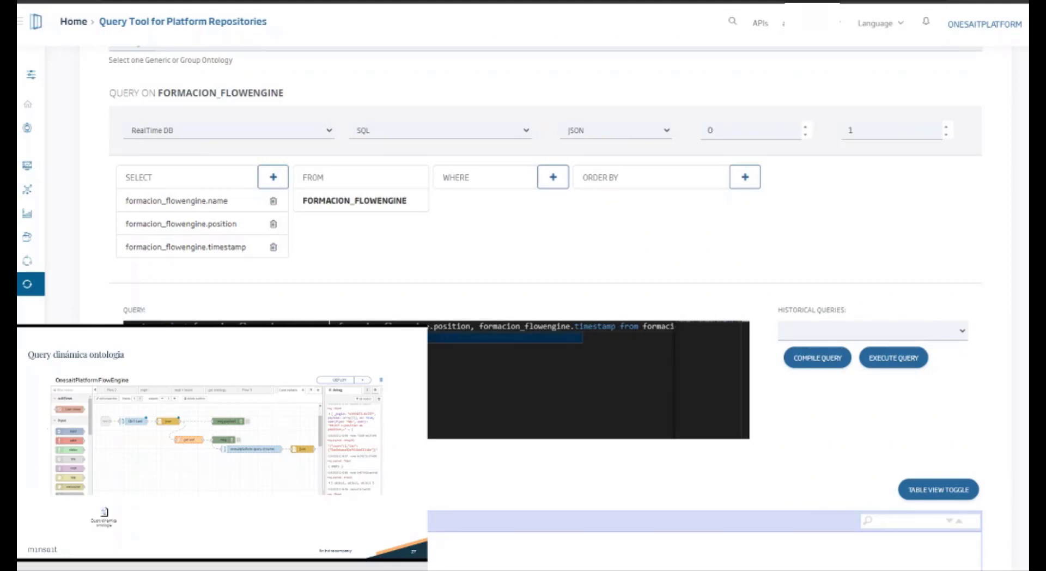
{"action": "left_click", "coordinate": [489, 325]}
{"action": "type", "text": "as position"}
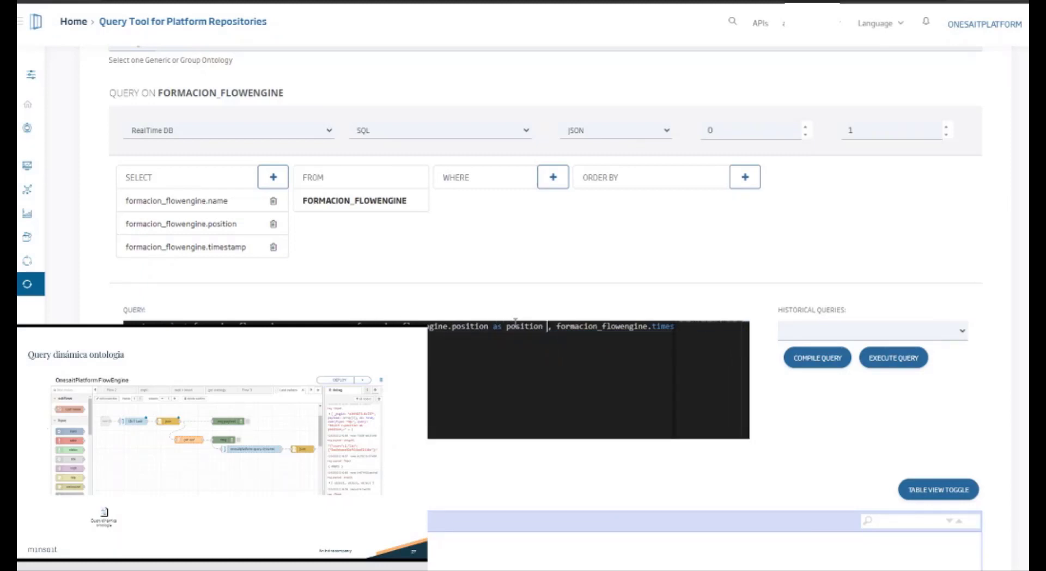
{"action": "type", "text": " tam"}
{"action": "left_click_drag", "start_coordinate": [687, 333], "coordinate": [650, 335]}
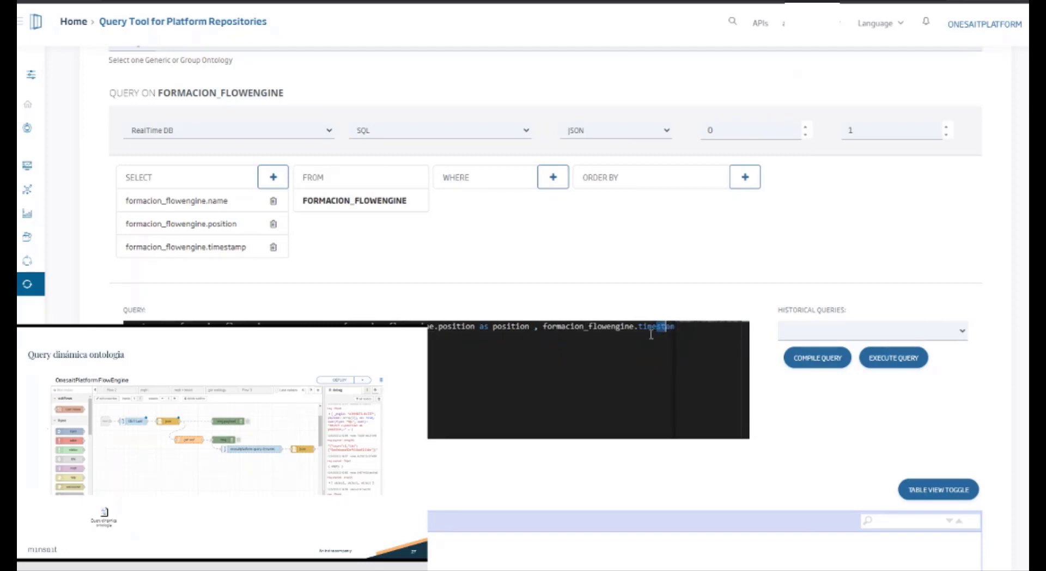
{"action": "type", "text": "stamp a"}
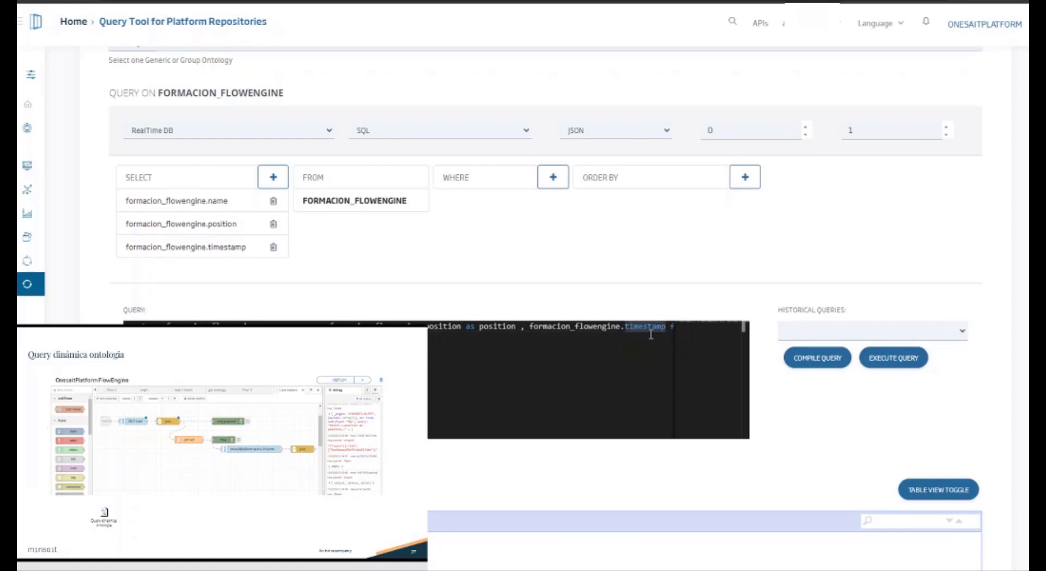
{"action": "type", "text": "s timestamp f"}
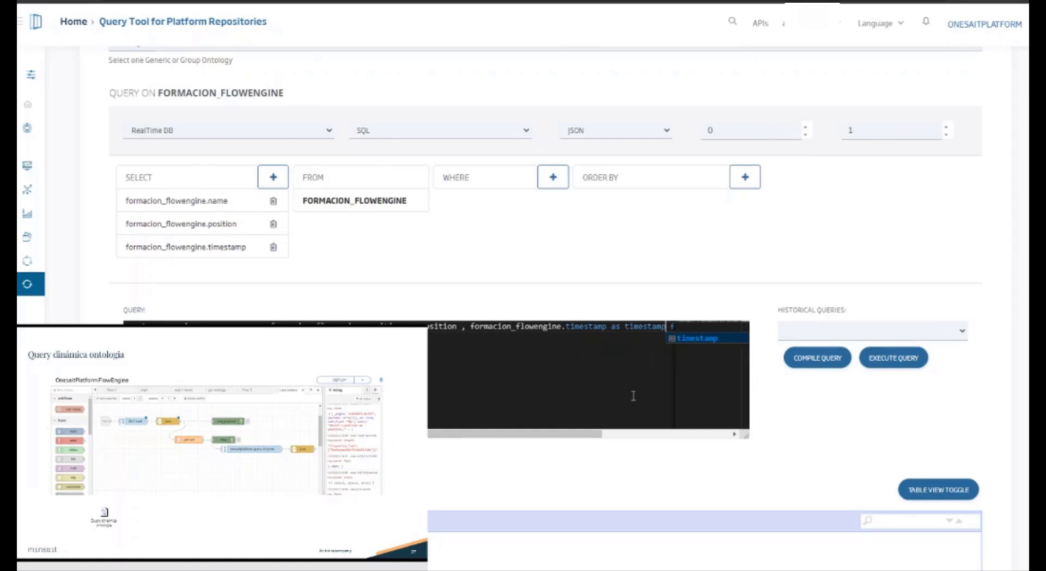
Step: Alias formacion_flowengine as c in the FROM clause and copy the query text up to the limit clause
{"action": "left_click", "coordinate": [892, 357]}
{"action": "scroll", "coordinate": [512, 300], "scroll_direction": "down", "scroll_amount": 2}
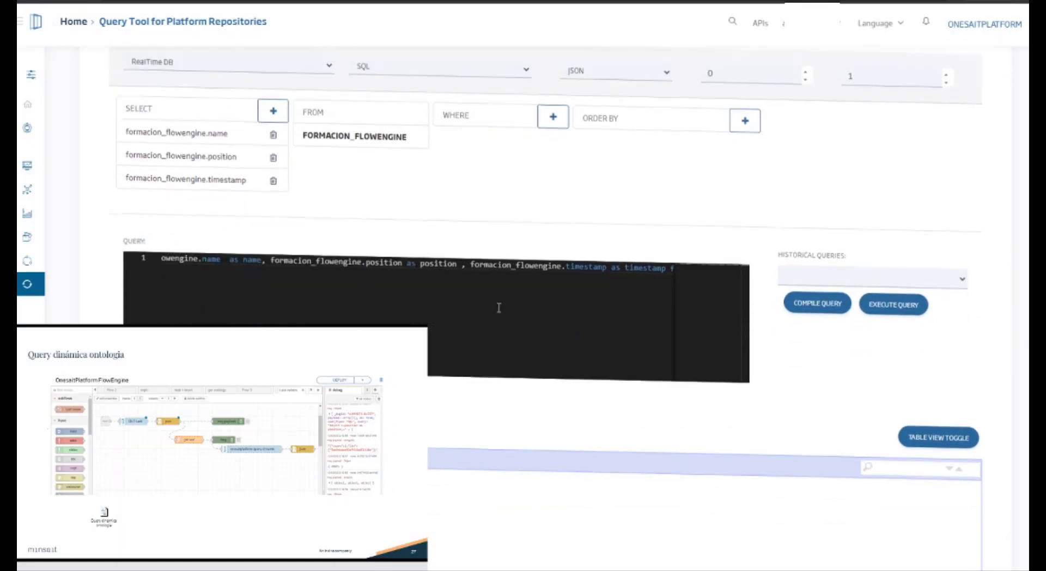
{"action": "left_click", "coordinate": [508, 279]}
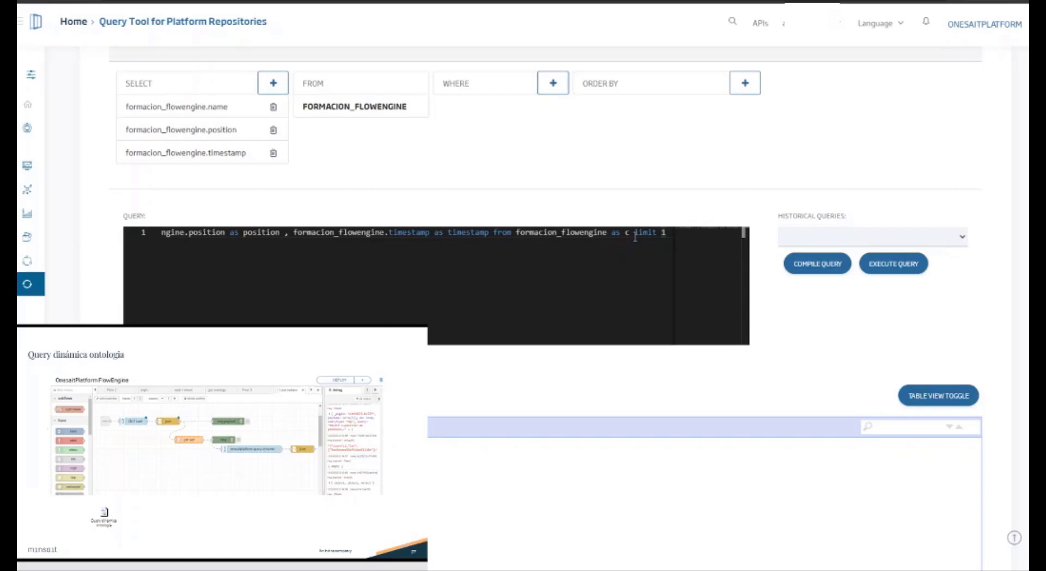
{"action": "left_click_drag", "start_coordinate": [635, 234], "coordinate": [30, 236]}
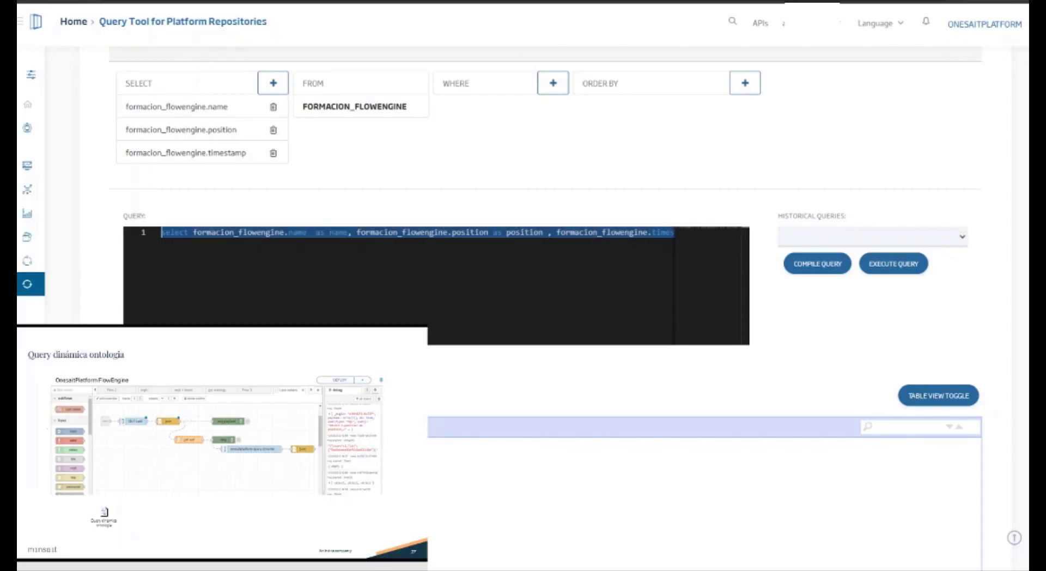
Step: Back in FlowEngine, replace SELECT in the msg.query string with the copied query and save the function node
{"action": "left_click", "coordinate": [484, 1]}
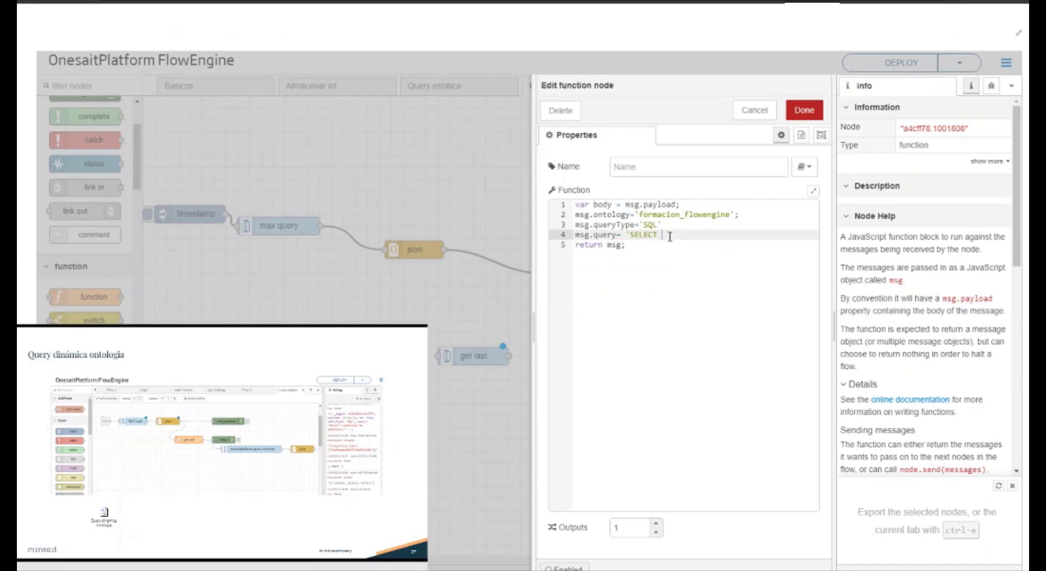
{"action": "double_click", "coordinate": [650, 234]}
{"action": "key", "text": "ctrl+v"}
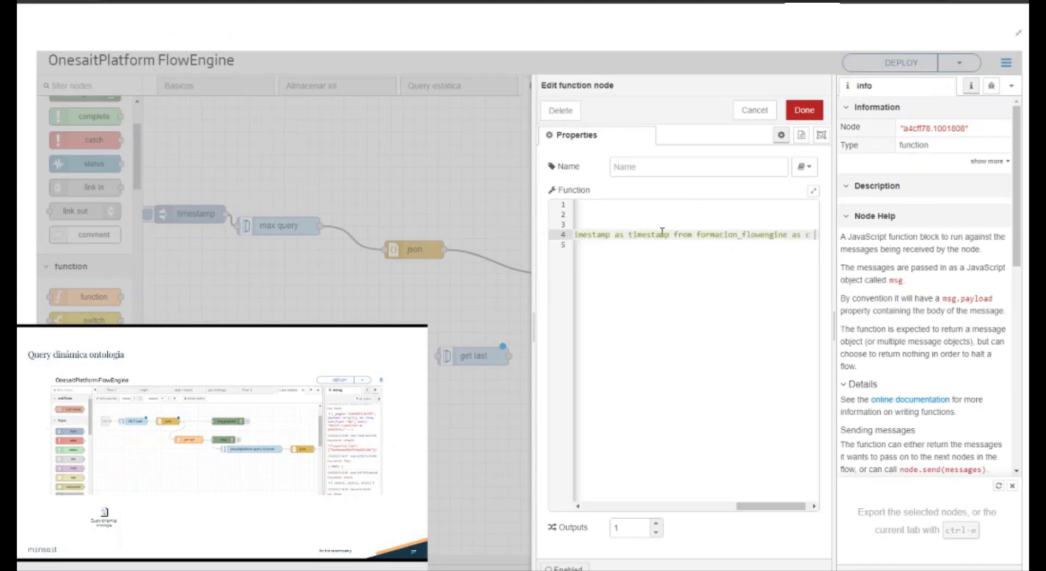
{"action": "left_click_drag", "start_coordinate": [766, 512], "coordinate": [610, 510]}
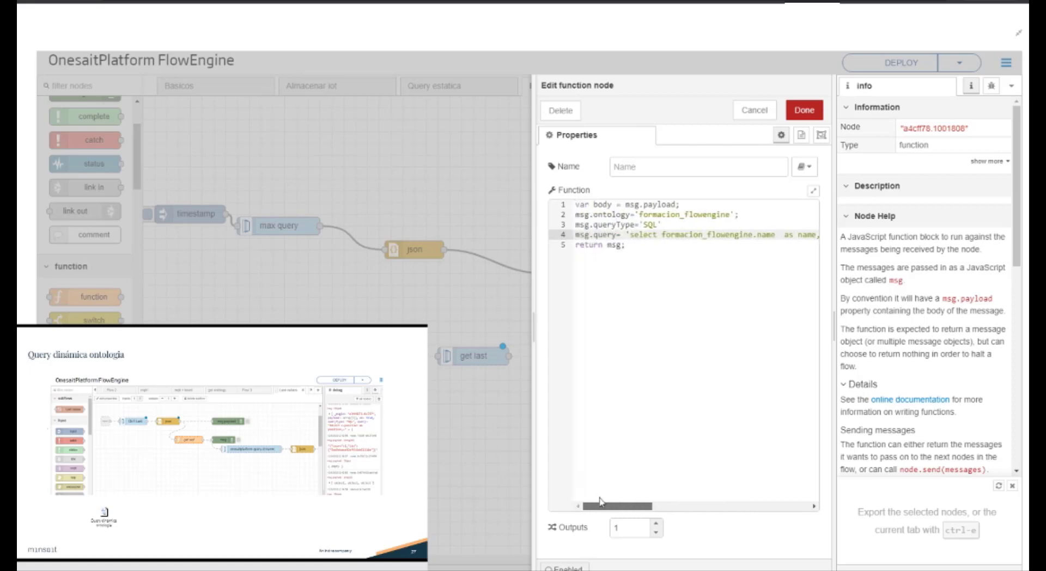
{"action": "left_click", "coordinate": [803, 110]}
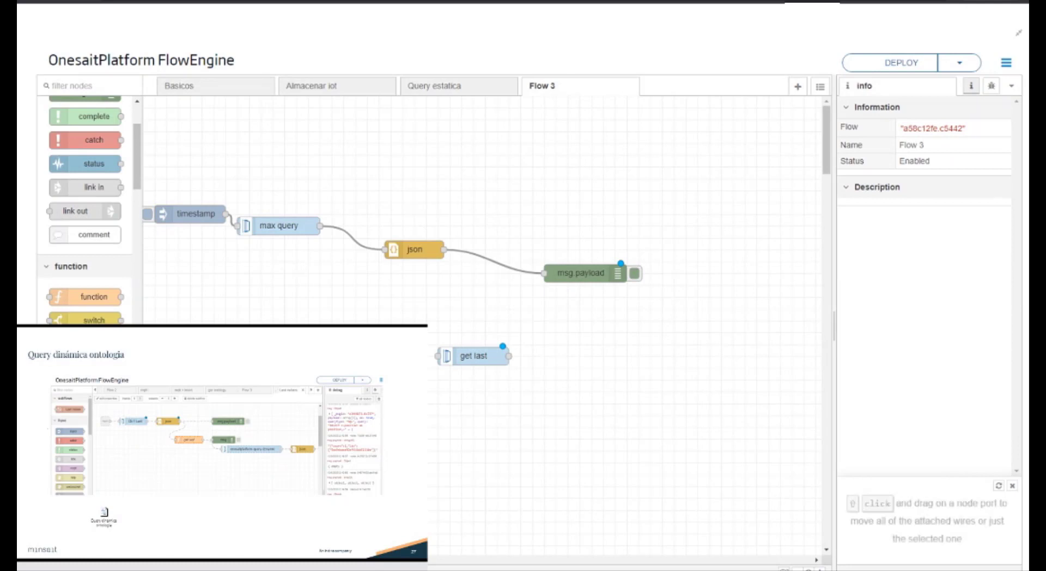
Step: Duplicate the timestamp inject node and place the copy in the lower branch ahead of the get last node
{"action": "left_click", "coordinate": [184, 213]}
{"action": "key", "text": "ctrl+c"}
{"action": "left_click", "coordinate": [259, 312]}
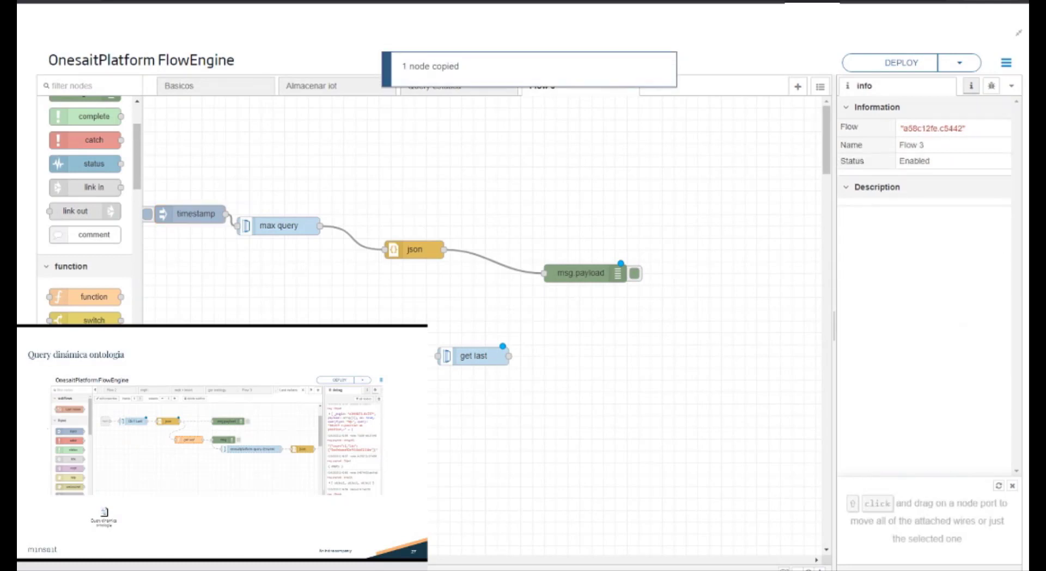
{"action": "key", "text": "ctrl+v"}
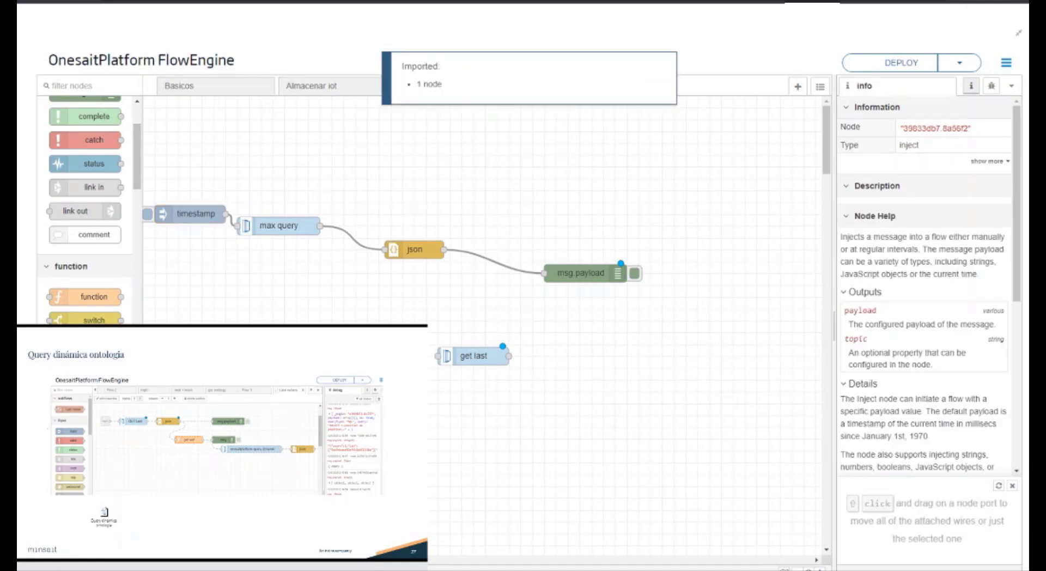
{"action": "left_click", "coordinate": [338, 351]}
Step: Duplicate the msg.payload debug node, connect it to get last's output, and wire the function node into get last's input
{"action": "left_click", "coordinate": [581, 277]}
{"action": "key", "text": "ctrl+c"}
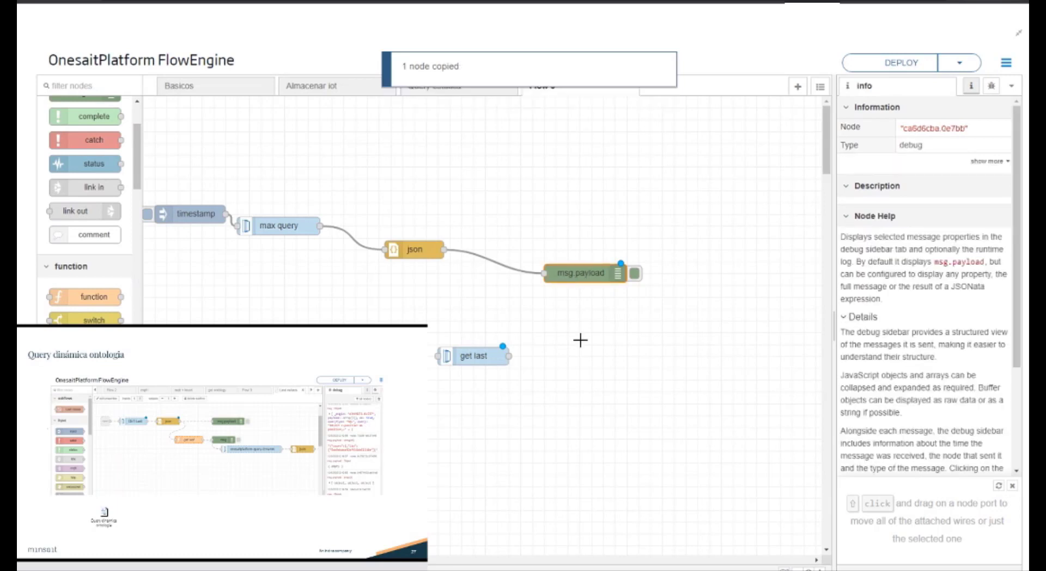
{"action": "left_click", "coordinate": [611, 375]}
{"action": "key", "text": "ctrl+v"}
{"action": "left_click", "coordinate": [592, 377]}
{"action": "left_click_drag", "start_coordinate": [544, 367], "coordinate": [512, 355]}
{"action": "left_click", "coordinate": [474, 369]}
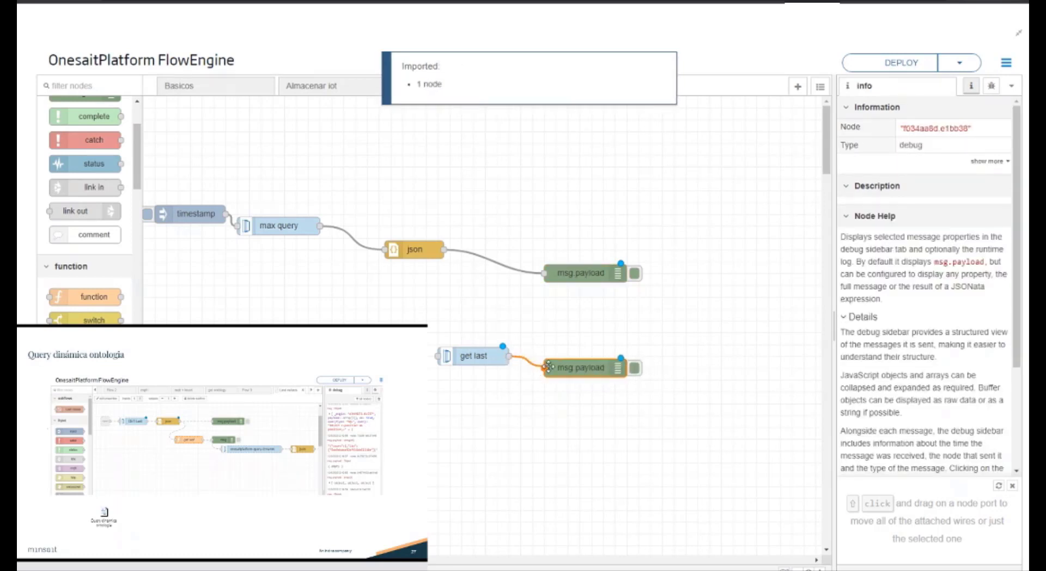
{"action": "left_click_drag", "start_coordinate": [437, 356], "coordinate": [426, 357]}
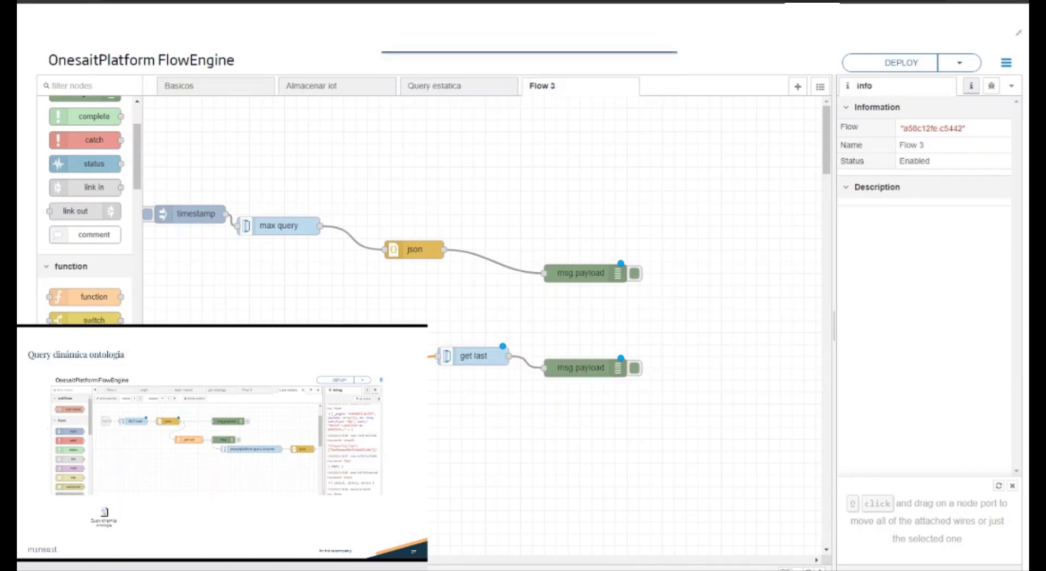
Step: Deploy the flow, then clear the debug messages and trigger the lower branch to test the get last query
{"action": "left_click", "coordinate": [900, 62]}
{"action": "left_click", "coordinate": [991, 85]}
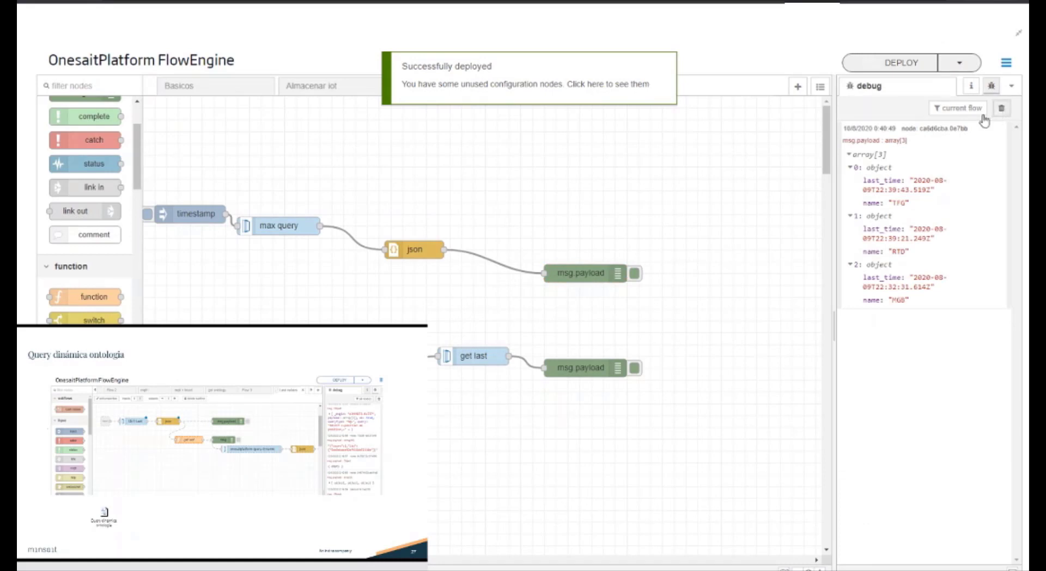
{"action": "left_click", "coordinate": [1001, 108]}
{"action": "left_click", "coordinate": [147, 213]}
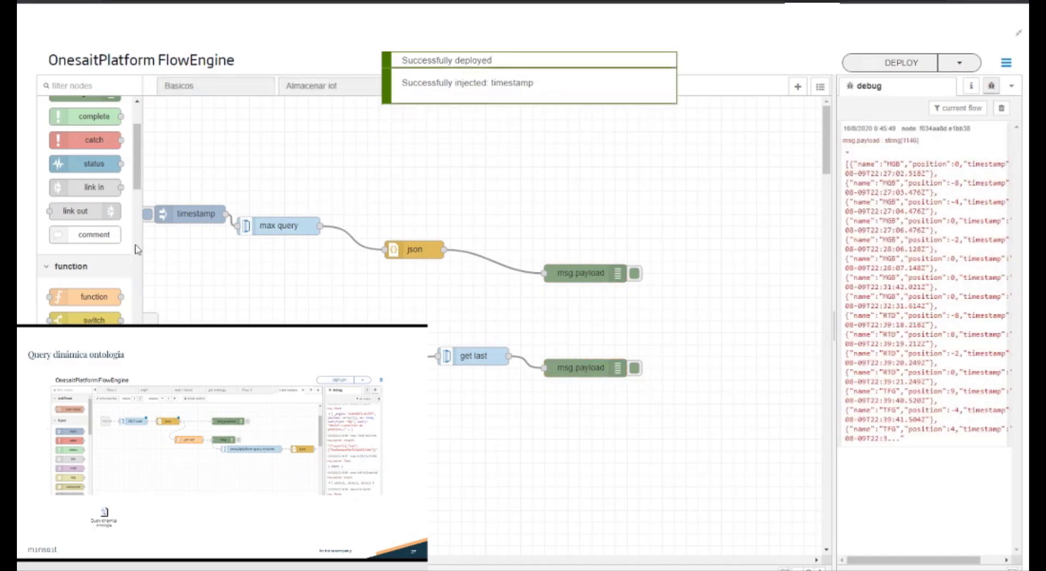
Step: Insert a json parser node between get last and its msg.payload debug node
{"action": "type", "text": "json"}
{"action": "left_click_drag", "start_coordinate": [80, 133], "coordinate": [654, 360]}
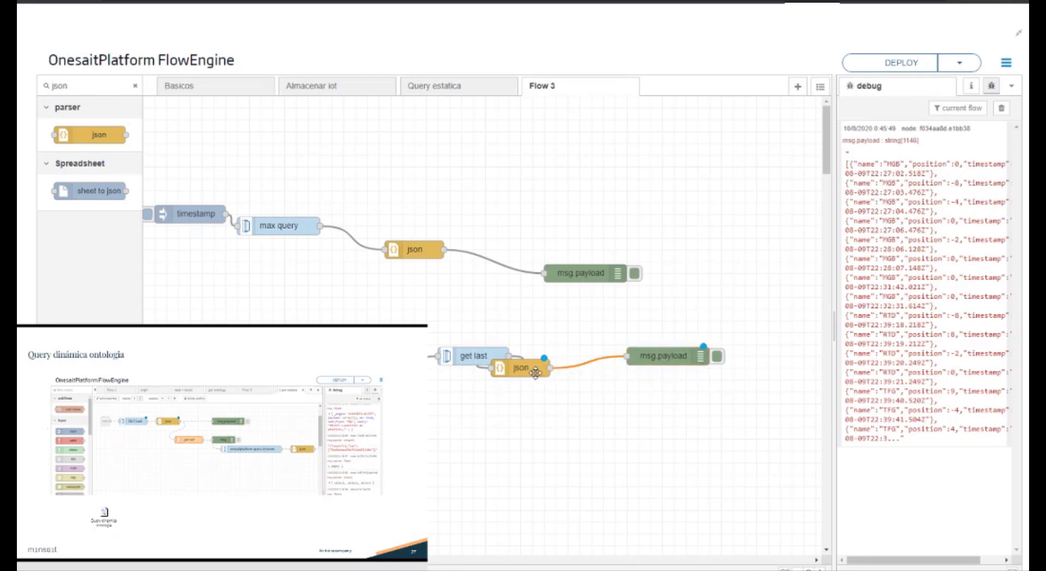
Step: Align the json node between get last and its debug node, then deploy and test the lower branch with cleared debug messages
{"action": "left_click_drag", "start_coordinate": [536, 372], "coordinate": [565, 360]}
{"action": "left_click", "coordinate": [935, 61]}
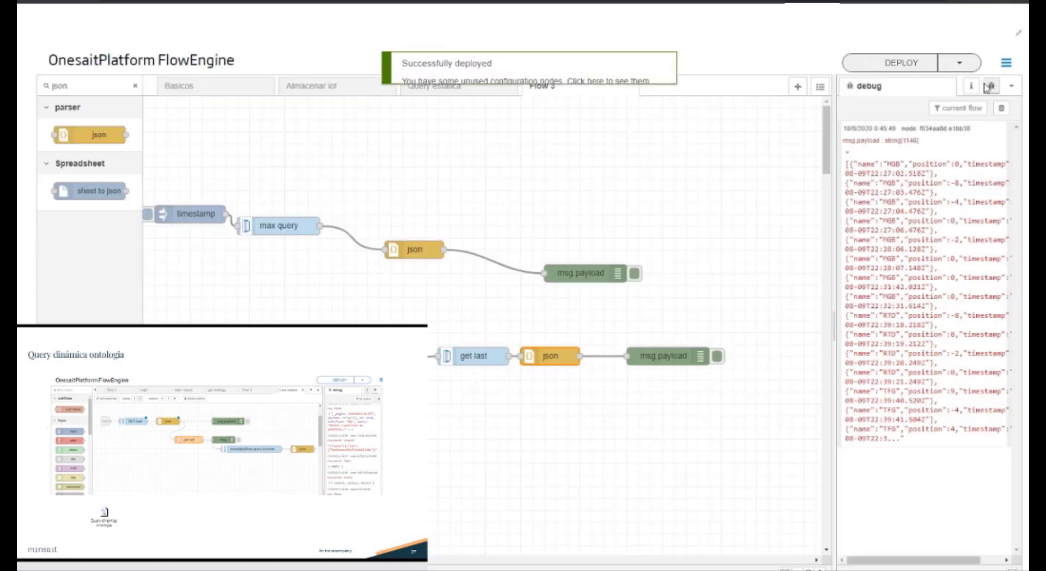
{"action": "left_click", "coordinate": [1001, 108]}
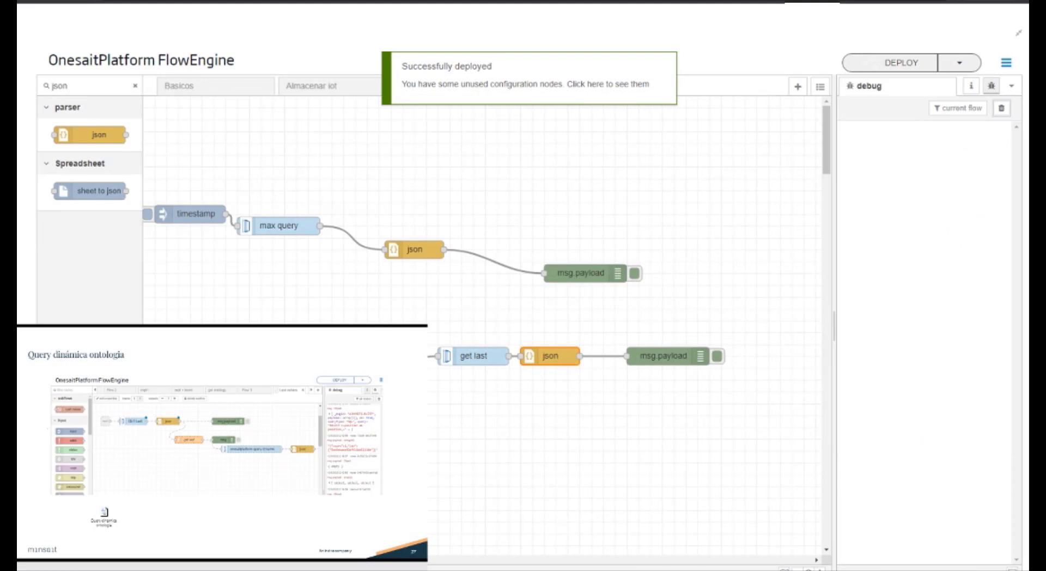
{"action": "left_click", "coordinate": [970, 180]}
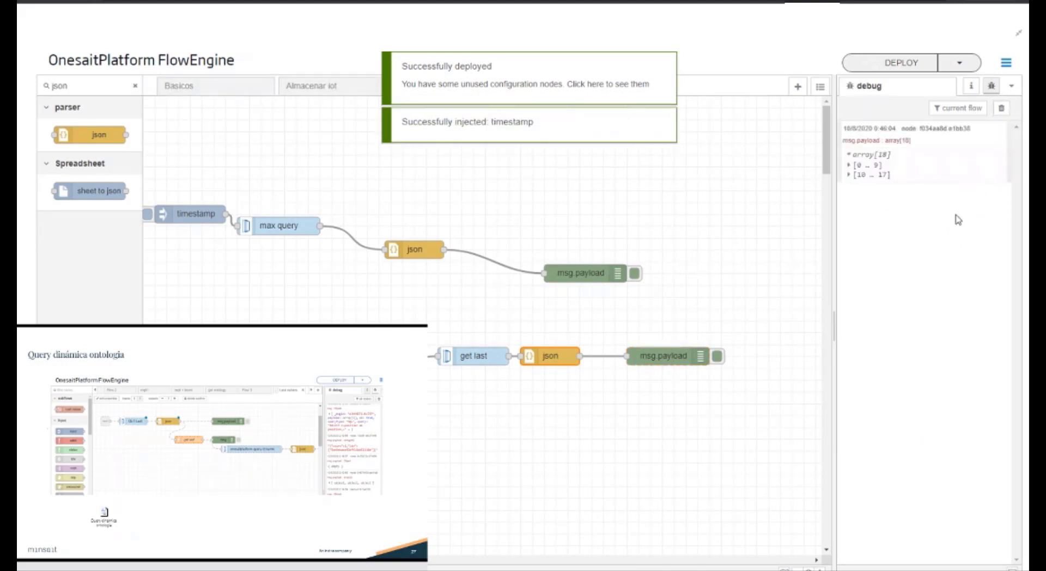
Step: Expand the first group of the parsed get last array and inspect records 1, 3, 4 and 6
{"action": "left_click", "coordinate": [865, 165]}
{"action": "left_click", "coordinate": [878, 189]}
{"action": "left_click", "coordinate": [886, 265]}
{"action": "left_click", "coordinate": [887, 325]}
{"action": "left_click", "coordinate": [882, 401]}
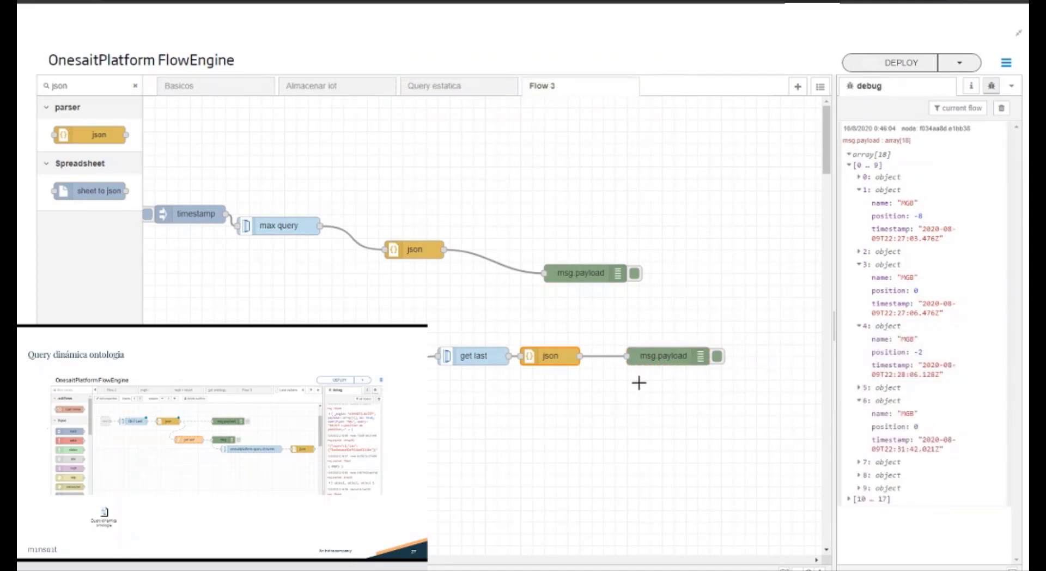
Step: In the function node, declare a whereclause variable initialised to ' ' directly below the body declaration
{"action": "left_click", "coordinate": [381, 403]}
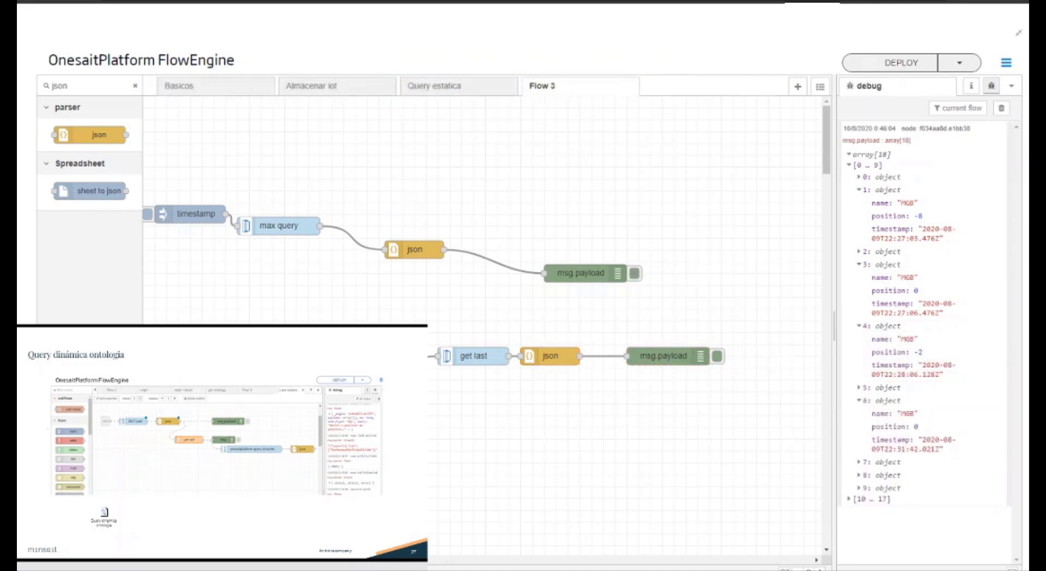
{"action": "double_click", "coordinate": [381, 357]}
{"action": "left_click", "coordinate": [745, 215]}
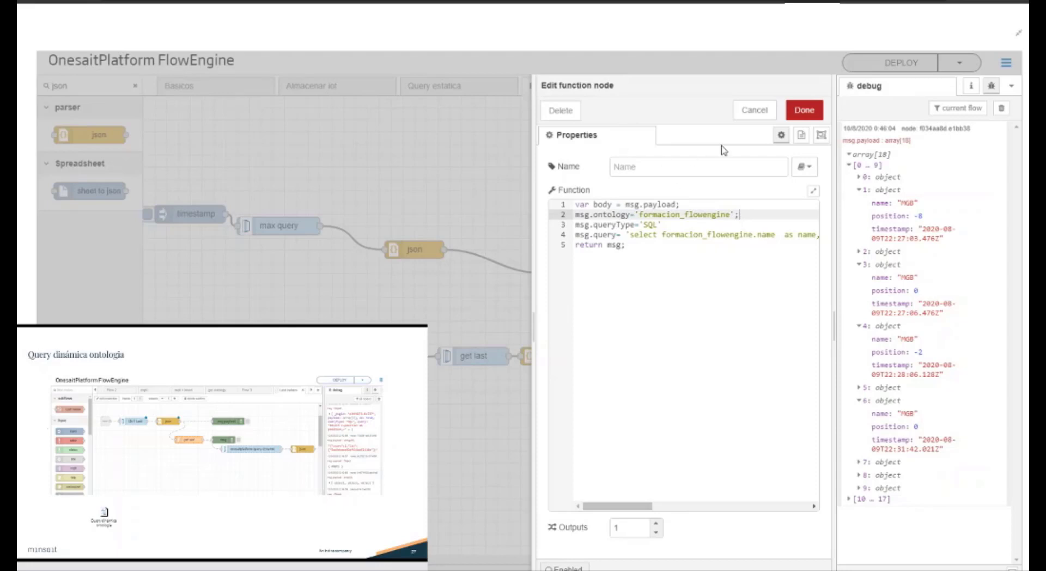
{"action": "key", "text": "Return"}
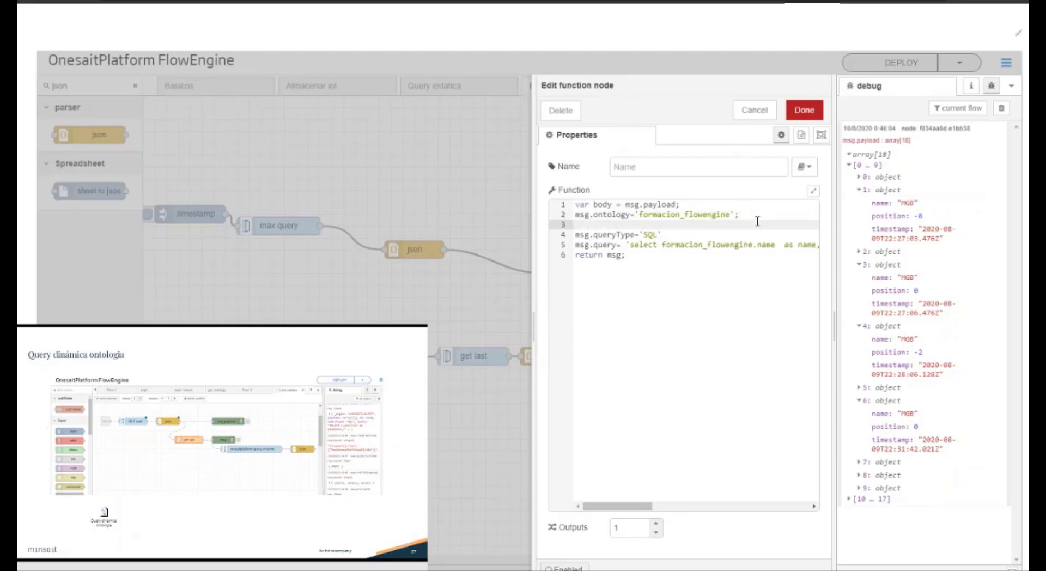
{"action": "key", "text": "BackSpace"}
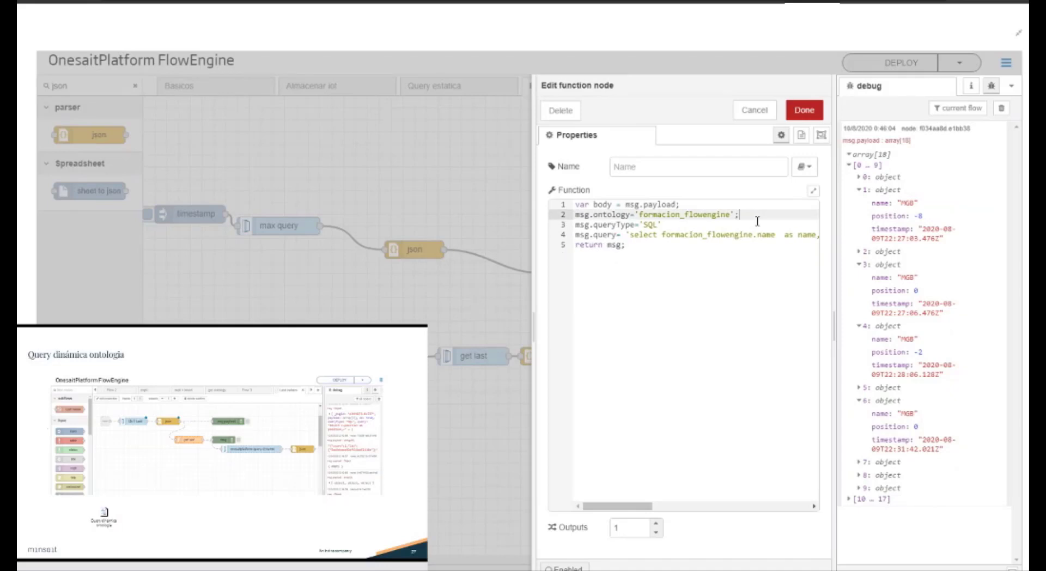
{"action": "left_click", "coordinate": [712, 206]}
{"action": "key", "text": "Return"}
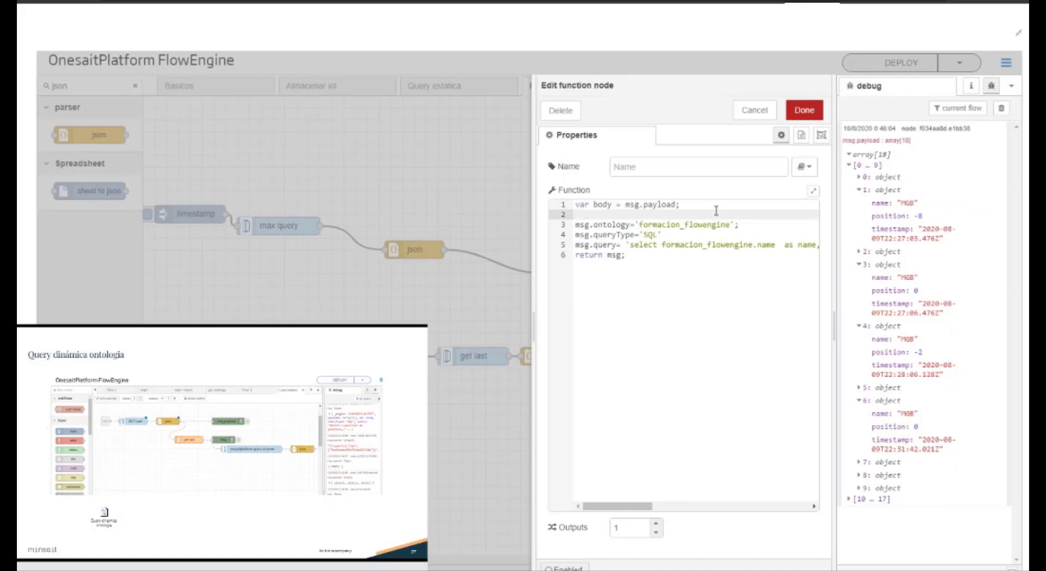
{"action": "type", "text": "var whereclause = ' '"}
{"action": "key", "text": "Return"}
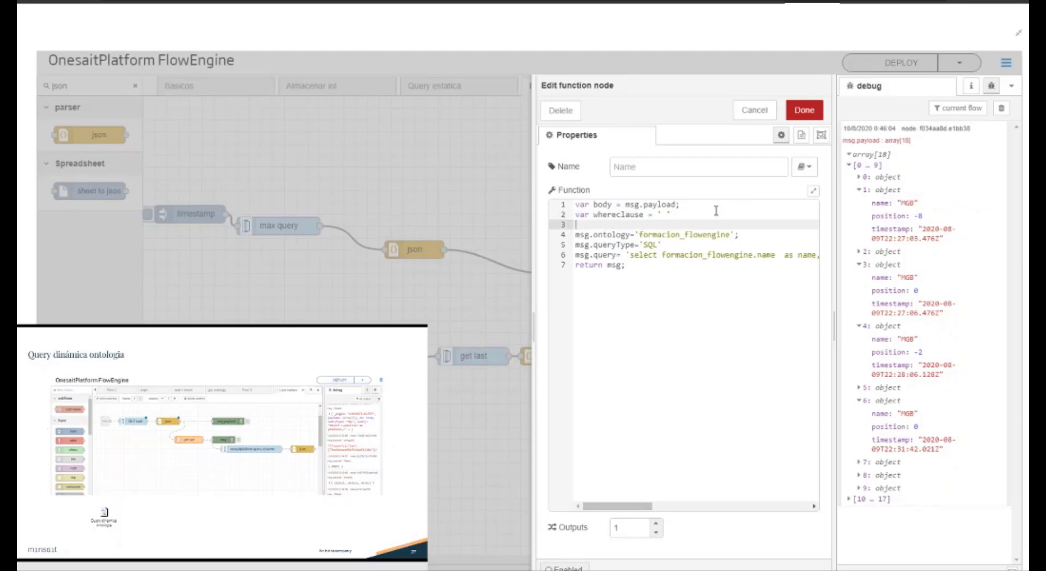
Step: Below the whereclause declaration, add a body.forEach loop with a function(x) callback block
{"action": "type", "text": "body.forEach (function(x)"}
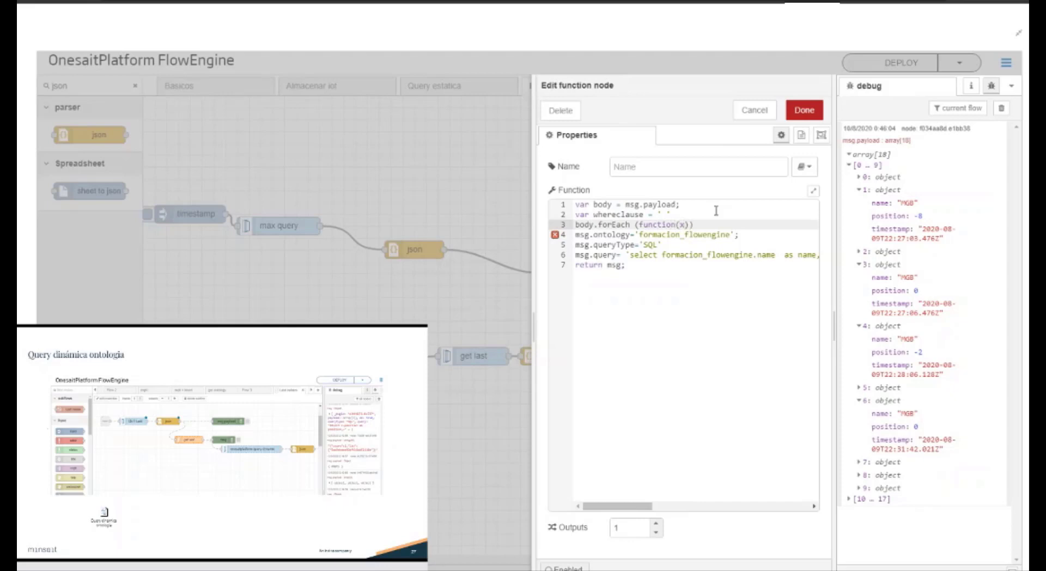
{"action": "type", "text": "{"}
{"action": "key", "text": "Return"}
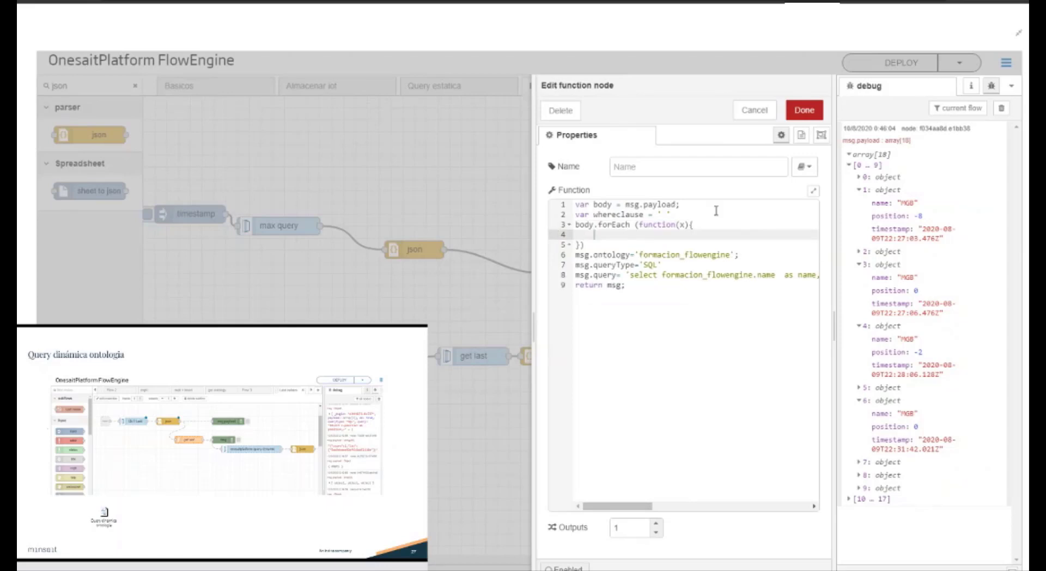
Step: Inside the loop, assign whereclause to itself concatenated with the string 'c.timestamp = \''
{"action": "type", "text": "whereclause = whereclause+ "}
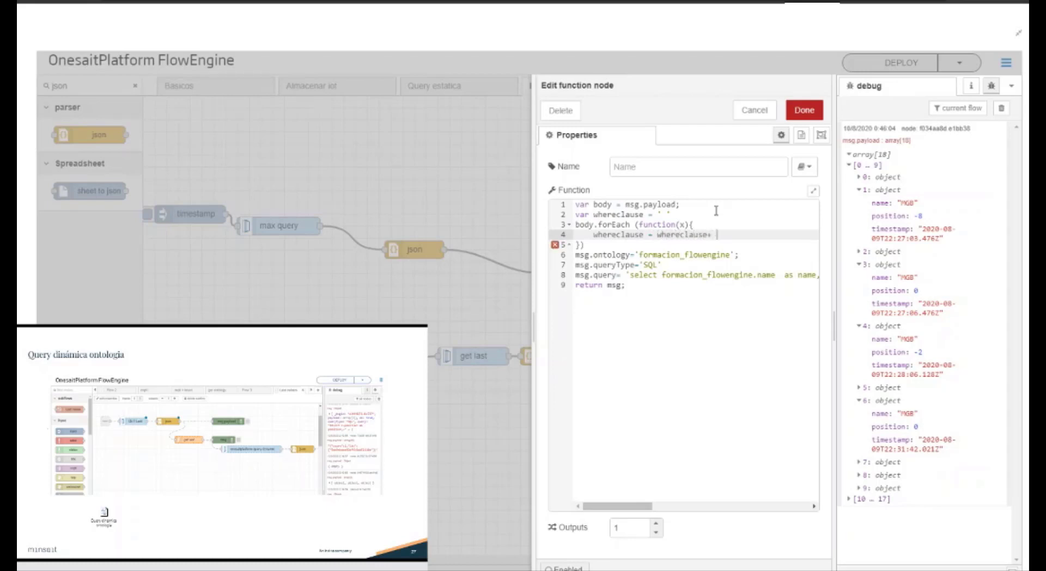
{"action": "type", "text": "''"}
{"action": "type", "text": "c."}
{"action": "type", "text": "timestamp "}
{"action": "type", "text": "= "}
{"action": "type", "text": "\\"}
{"action": "type", "text": "''"}
{"action": "type", "text": " +x.lastie"}
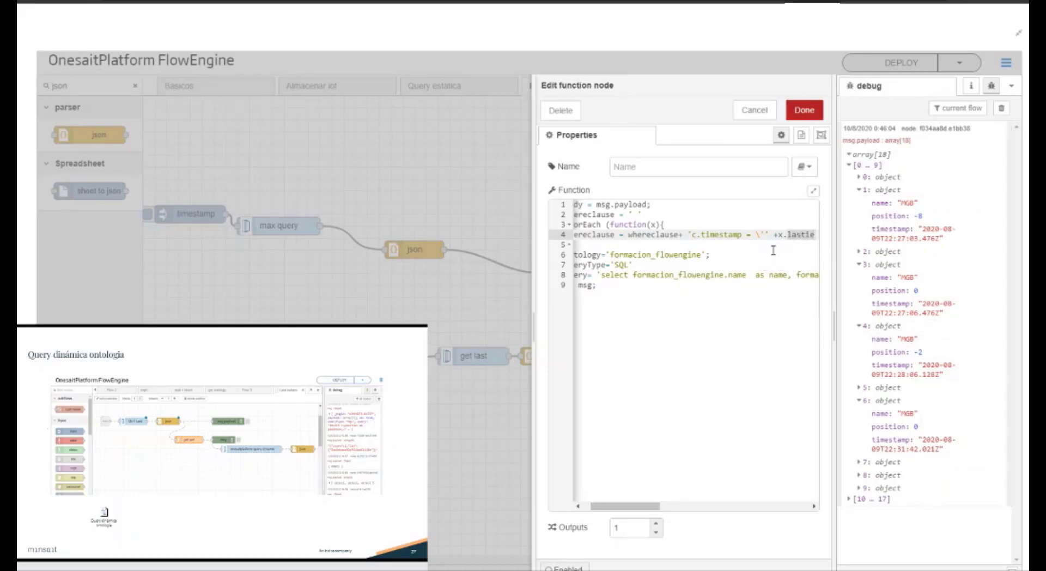
Step: Extend the whereclause concatenation with x.lastime followed by the string '\' or '
{"action": "key", "text": "BackSpace"}
{"action": "key", "text": "BackSpace"}
{"action": "key", "text": "BackSpace"}
{"action": "type", "text": "time"}
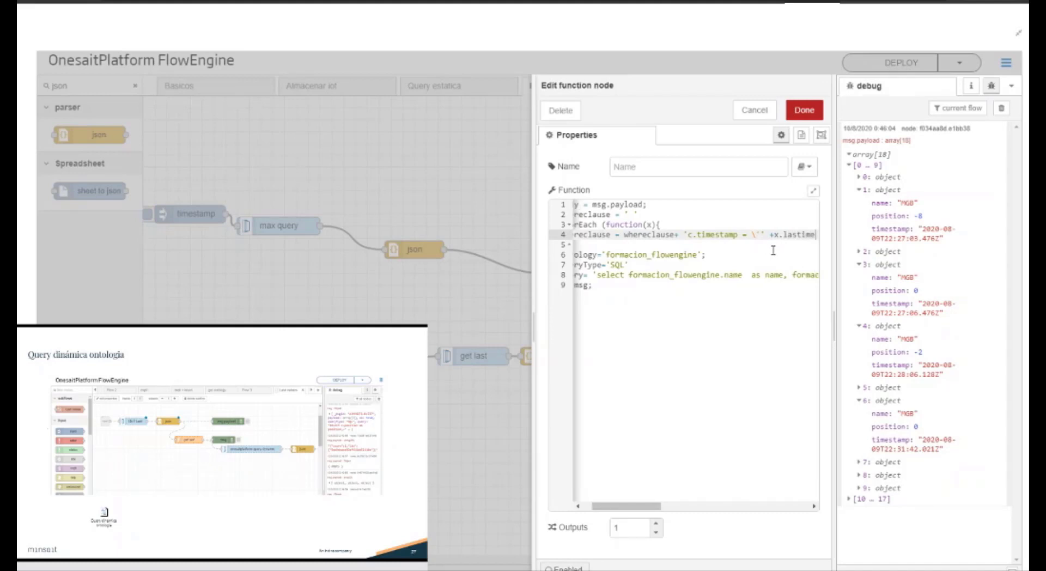
{"action": "type", "text": " +"}
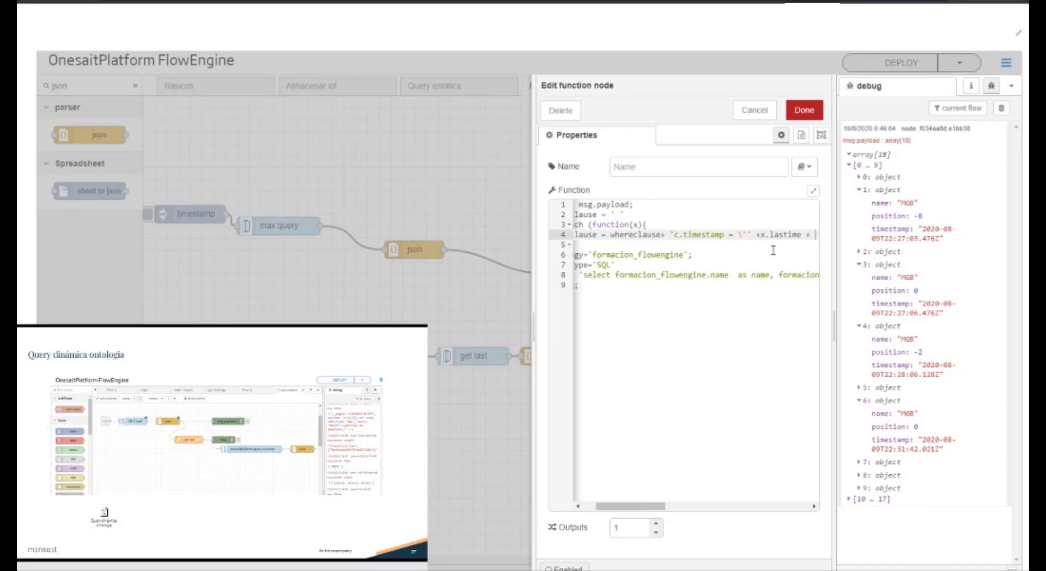
{"action": "type", "text": " '"}
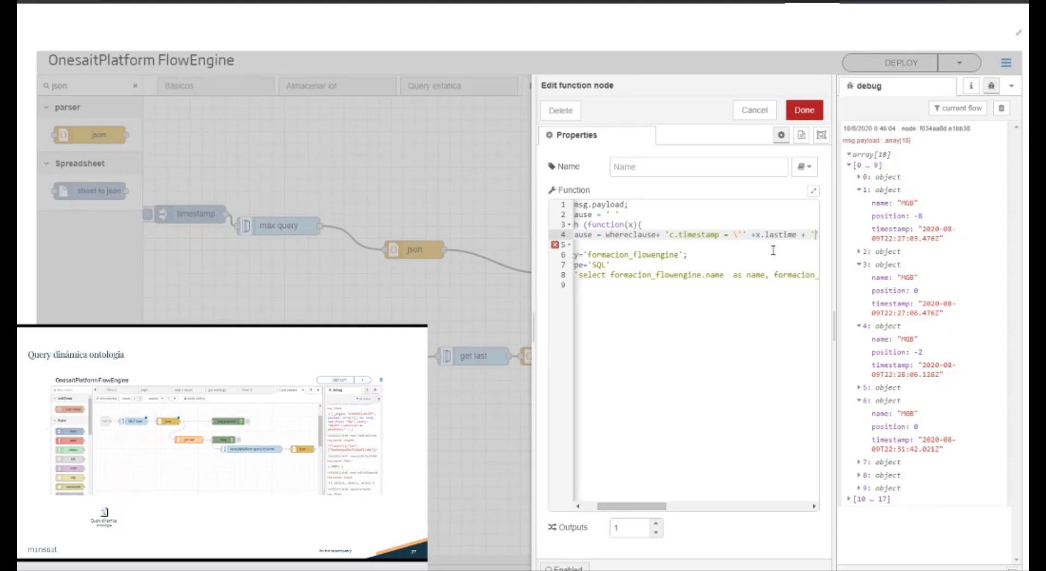
{"action": "type", "text": "\\' or '"}
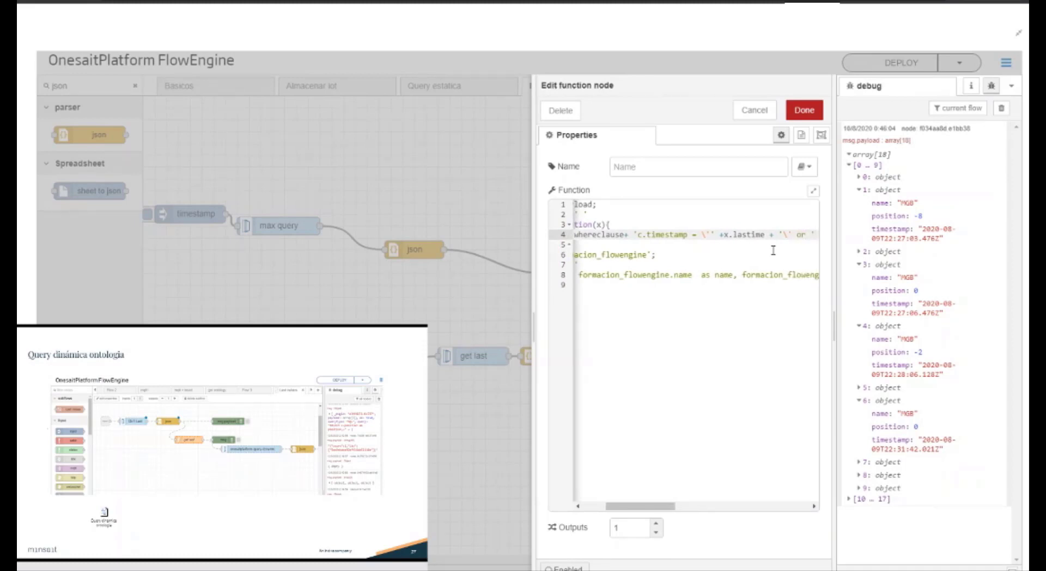
Step: End the forEach block with a semicolon and save the function node
{"action": "left_click", "coordinate": [695, 258]}
{"action": "left_click", "coordinate": [614, 245]}
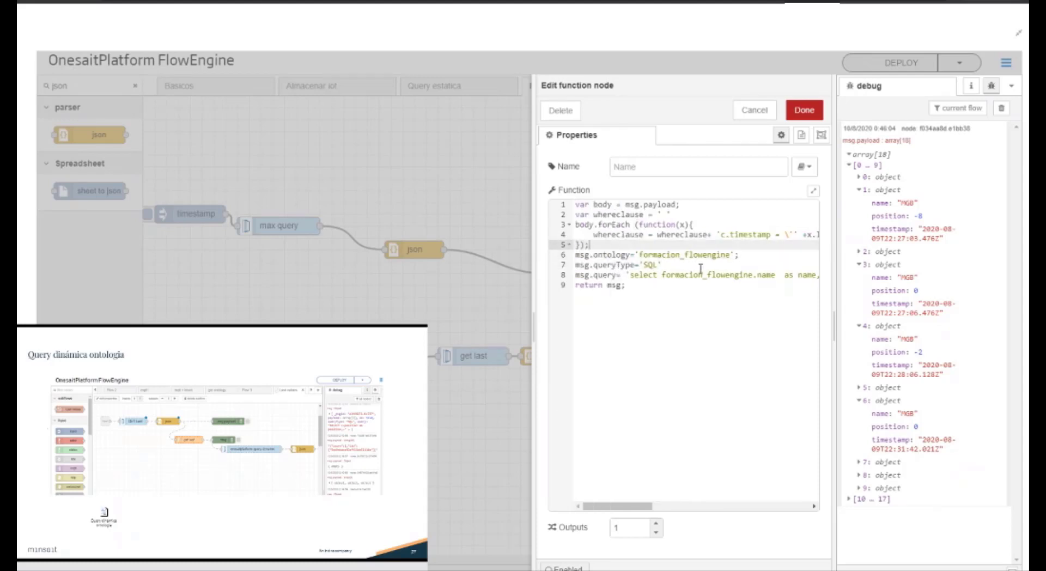
{"action": "left_click", "coordinate": [804, 110]}
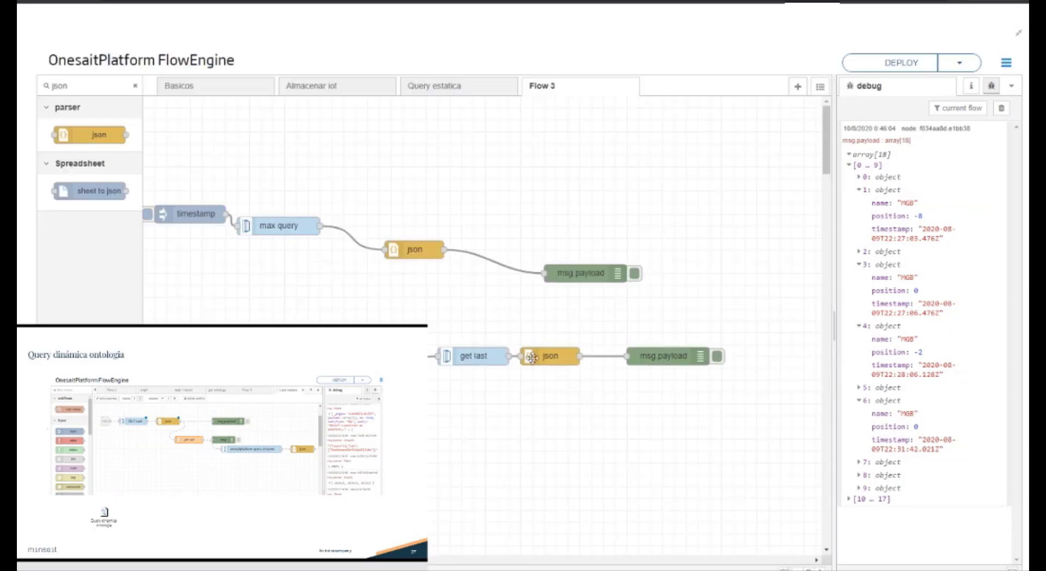
Step: Connect a duplicate msg.payload debug node to the function node's output, and wire the upper json node into the function node
{"action": "left_click", "coordinate": [638, 357]}
{"action": "key", "text": "ctrl+c"}
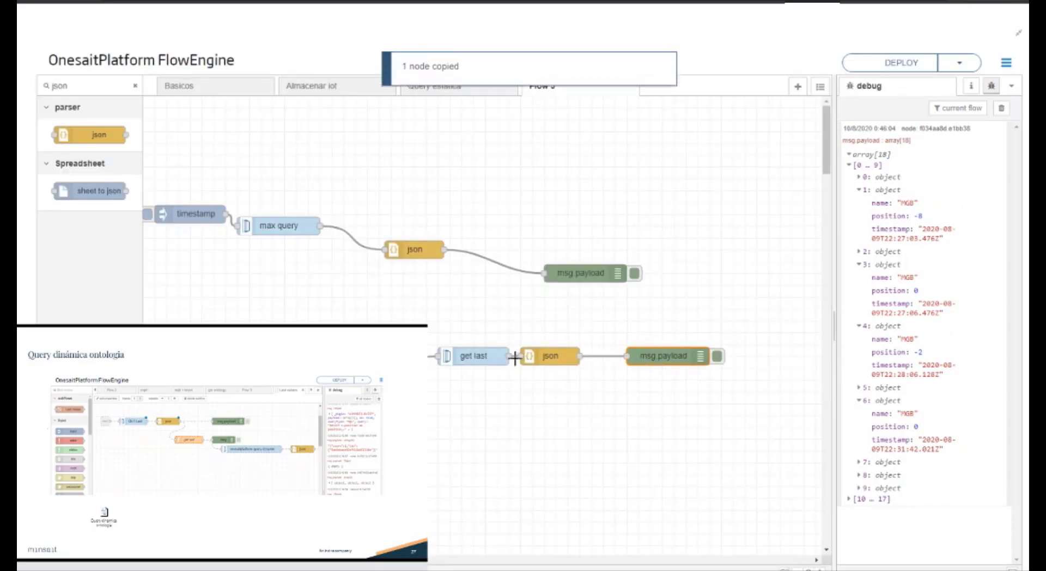
{"action": "key", "text": "ctrl+v"}
{"action": "left_click", "coordinate": [514, 327]}
{"action": "left_click_drag", "start_coordinate": [462, 308], "coordinate": [406, 357]}
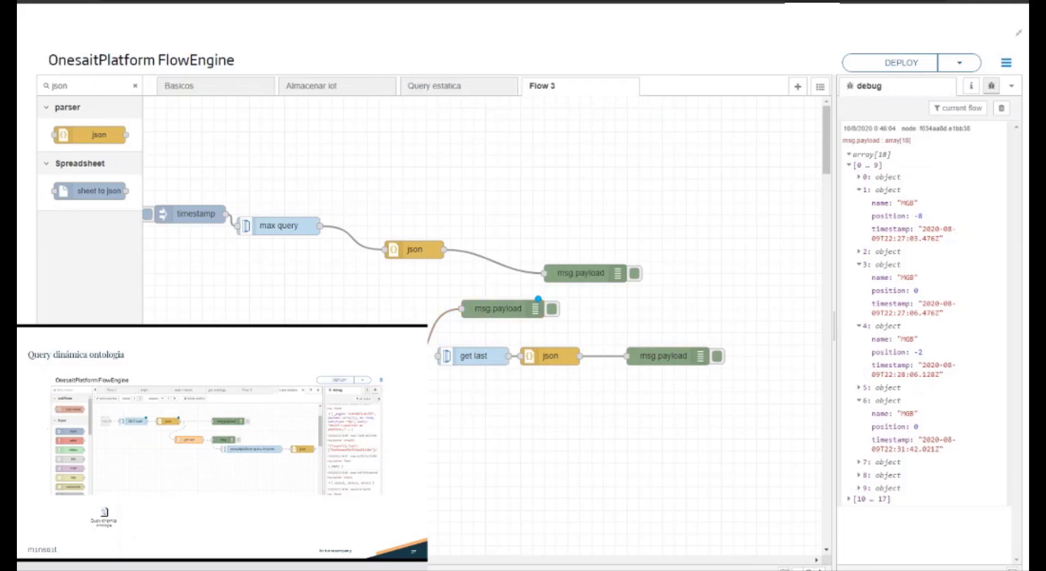
{"action": "left_click_drag", "start_coordinate": [445, 250], "coordinate": [343, 337]}
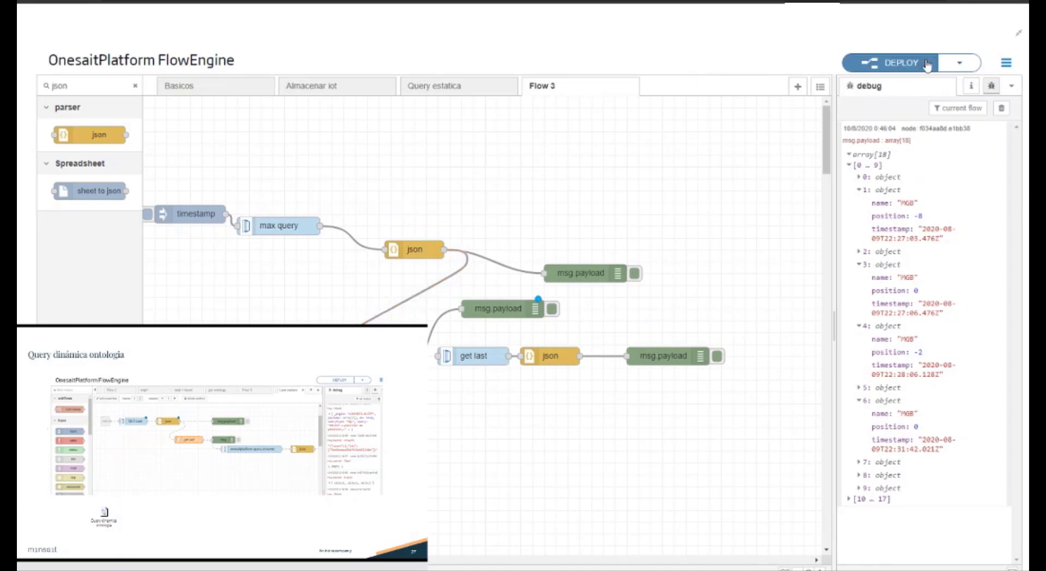
Step: Deploy the flow, then clear the debug messages and trigger the upper timestamp inject node
{"action": "left_click", "coordinate": [924, 65]}
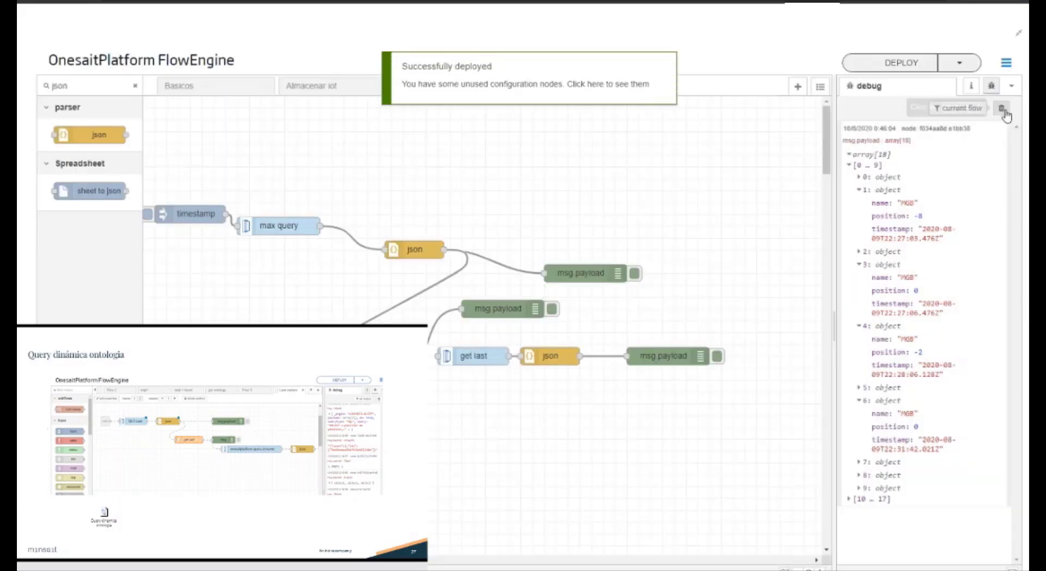
{"action": "left_click", "coordinate": [1002, 110]}
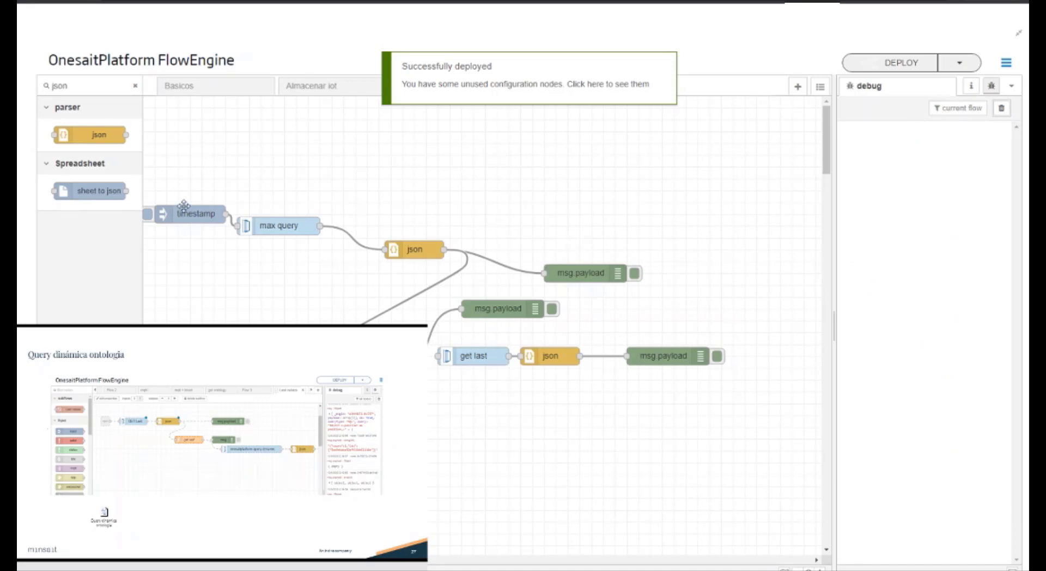
{"action": "left_click", "coordinate": [147, 214]}
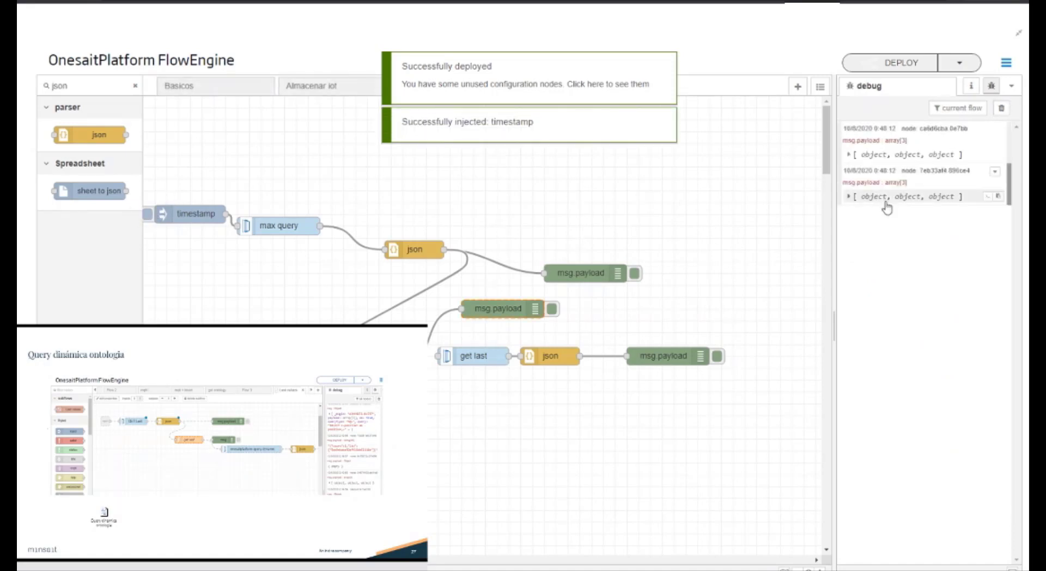
Step: Expand both debug arrays and compare the last_time and name fields of record 1 in each
{"action": "left_click", "coordinate": [884, 197]}
{"action": "left_click", "coordinate": [874, 210]}
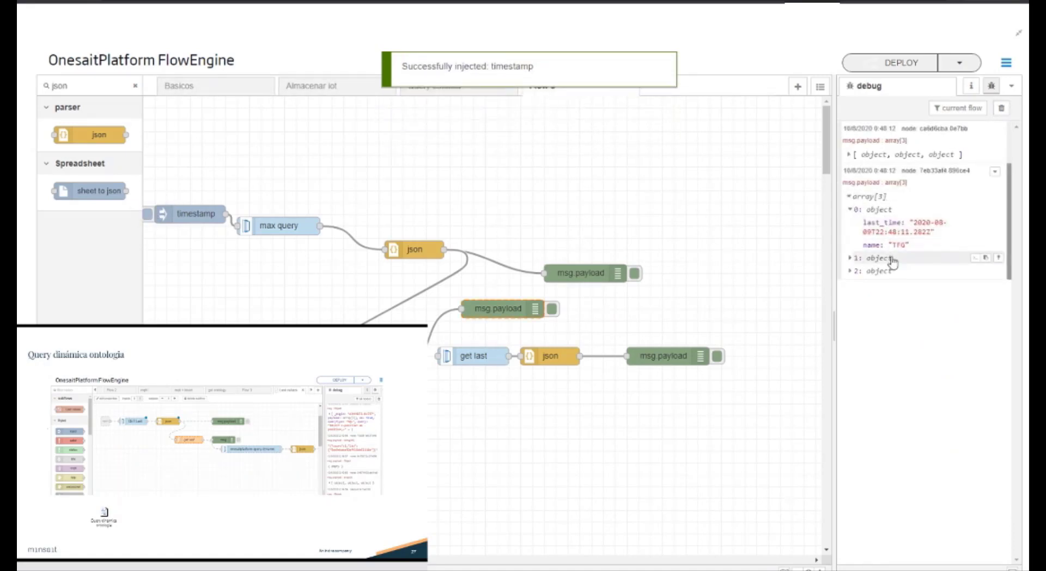
{"action": "left_click", "coordinate": [850, 210]}
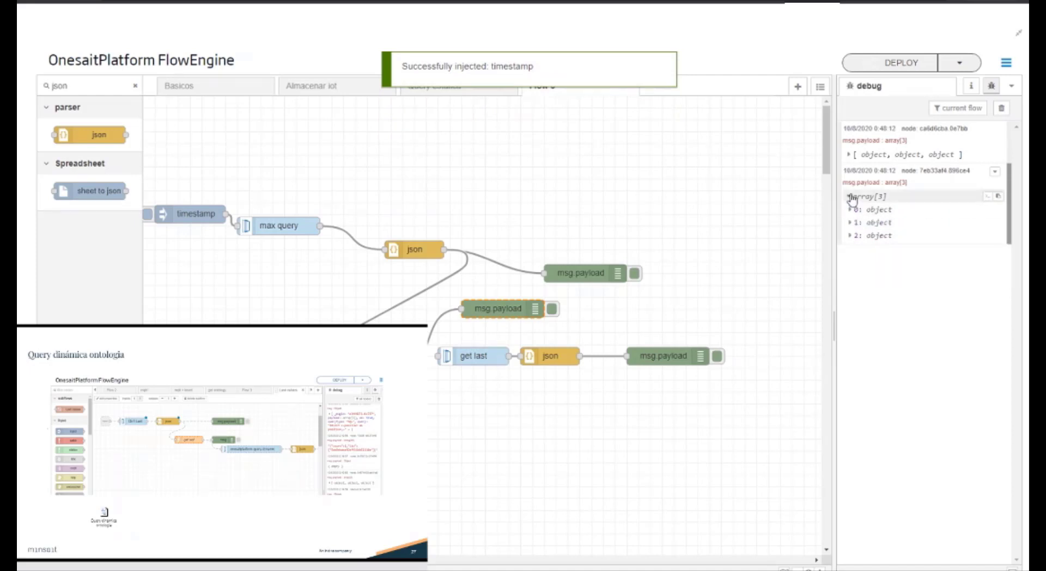
{"action": "left_click", "coordinate": [851, 197]}
{"action": "left_click", "coordinate": [866, 155]}
{"action": "left_click", "coordinate": [870, 180]}
{"action": "left_click", "coordinate": [866, 270]}
{"action": "left_click", "coordinate": [872, 297]}
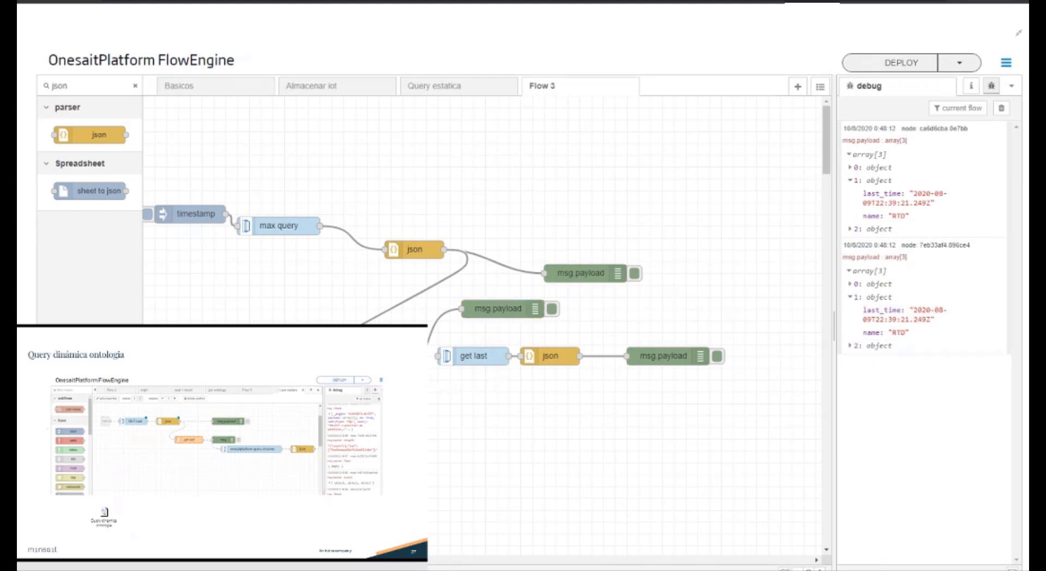
Step: In the function node, set msg.query to whereclause with the select string commented out, then save and deploy the change
{"action": "double_click", "coordinate": [357, 378]}
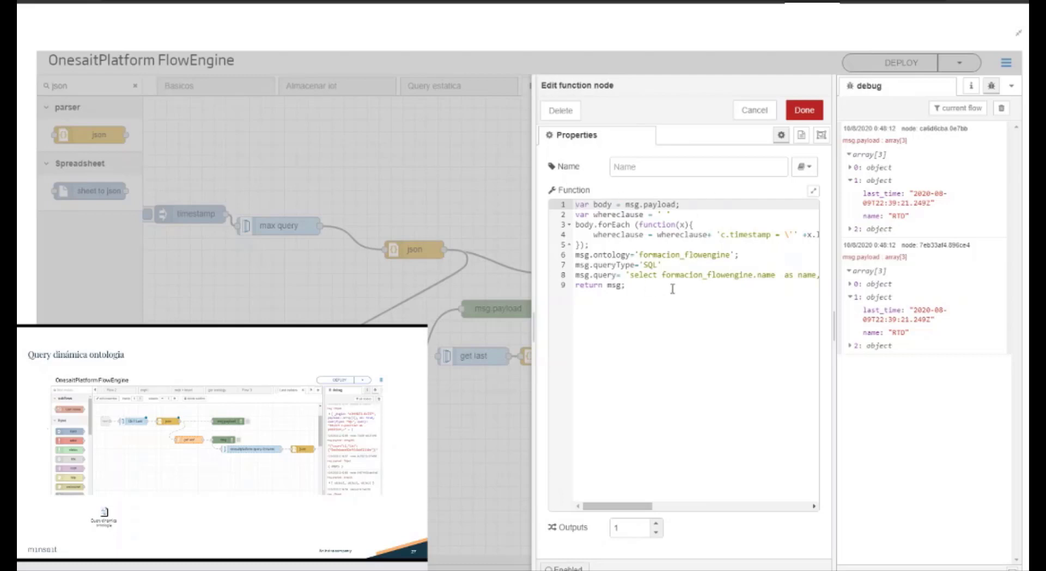
{"action": "left_click", "coordinate": [627, 275]}
{"action": "key", "text": "Up"}
{"action": "key", "text": "Up"}
{"action": "key", "text": "Up"}
{"action": "key", "text": "Up"}
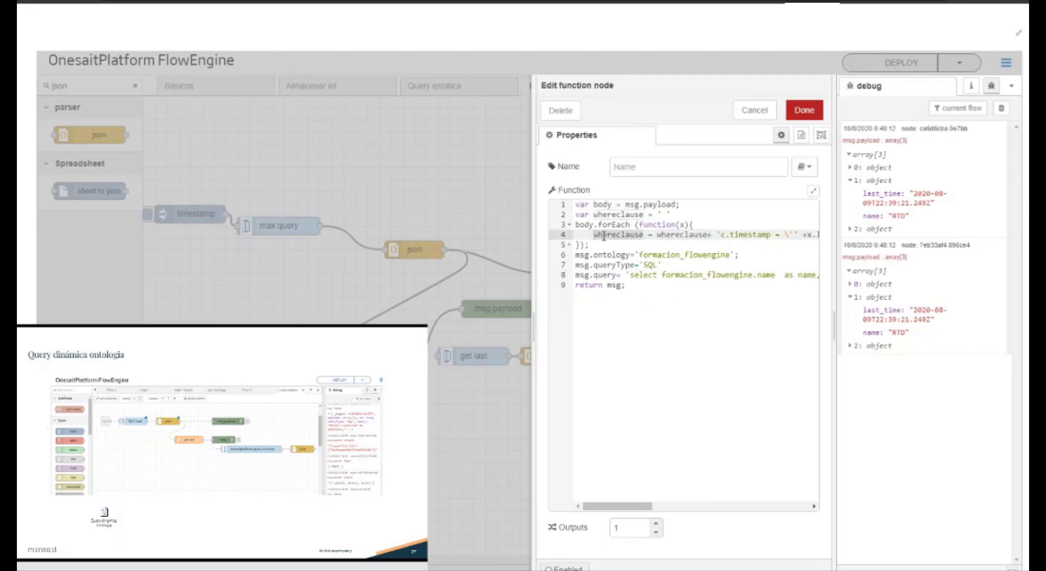
{"action": "left_click", "coordinate": [622, 275]}
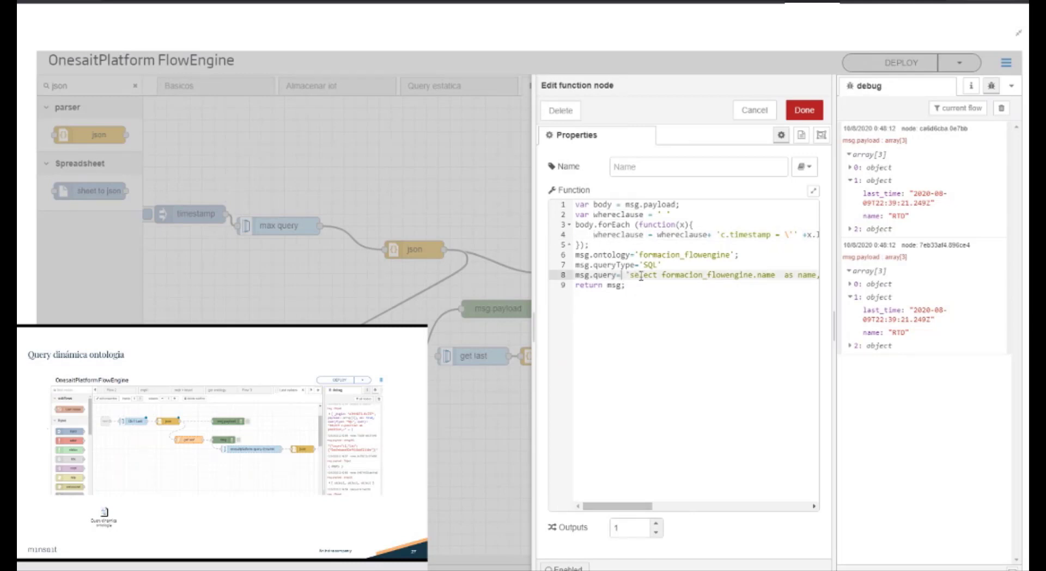
{"action": "type", "text": "whereclause "}
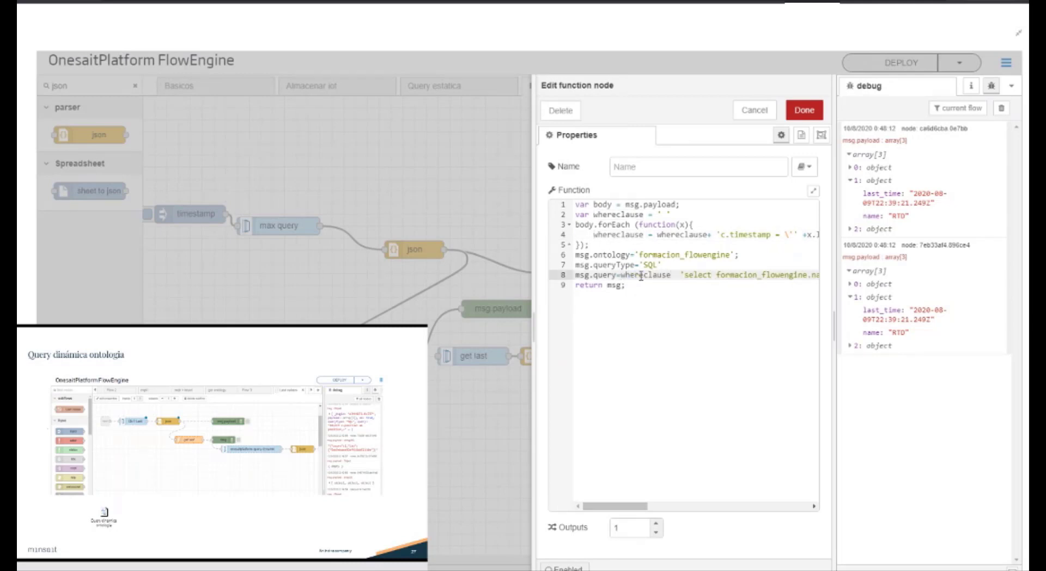
{"action": "type", "text": "//"}
{"action": "left_click", "coordinate": [804, 111]}
{"action": "left_click", "coordinate": [875, 65]}
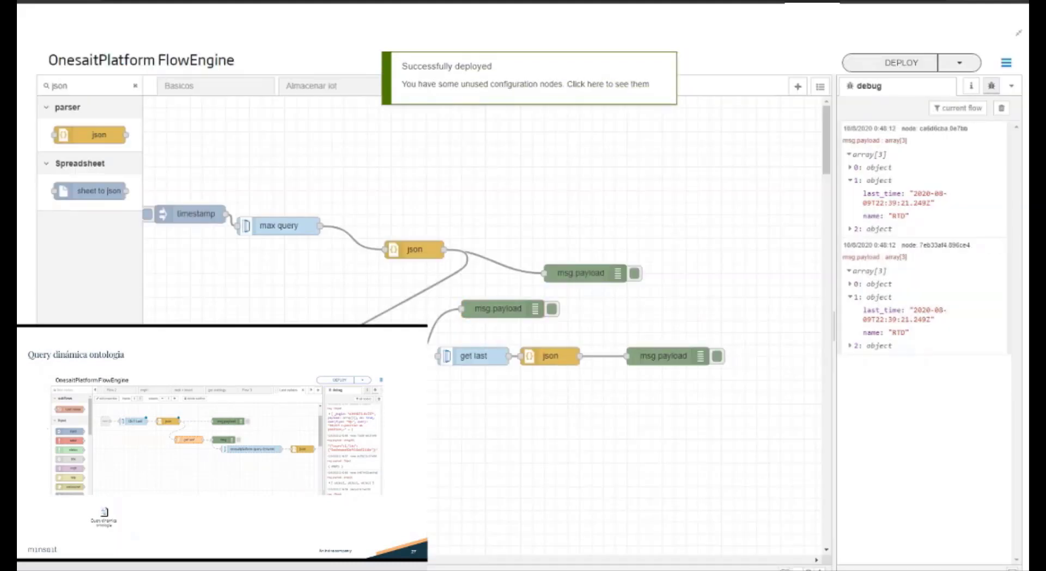
Step: Trigger the upper timestamp inject node, examine records 1 and 2 of the latest debug array, and review the function node's code
{"action": "left_click", "coordinate": [147, 213]}
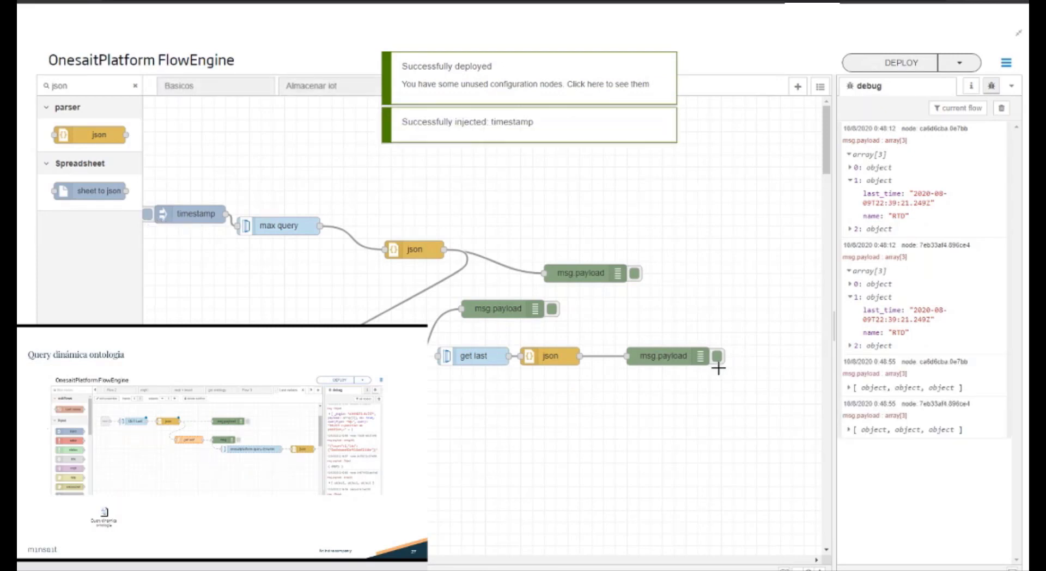
{"action": "left_click", "coordinate": [904, 430]}
{"action": "left_click", "coordinate": [899, 468]}
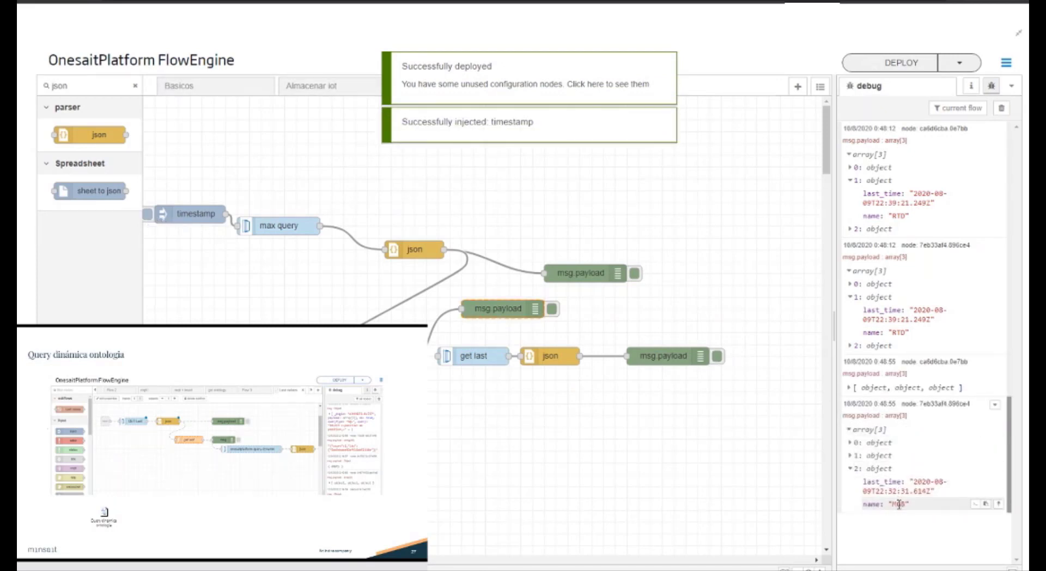
{"action": "left_click", "coordinate": [867, 456]}
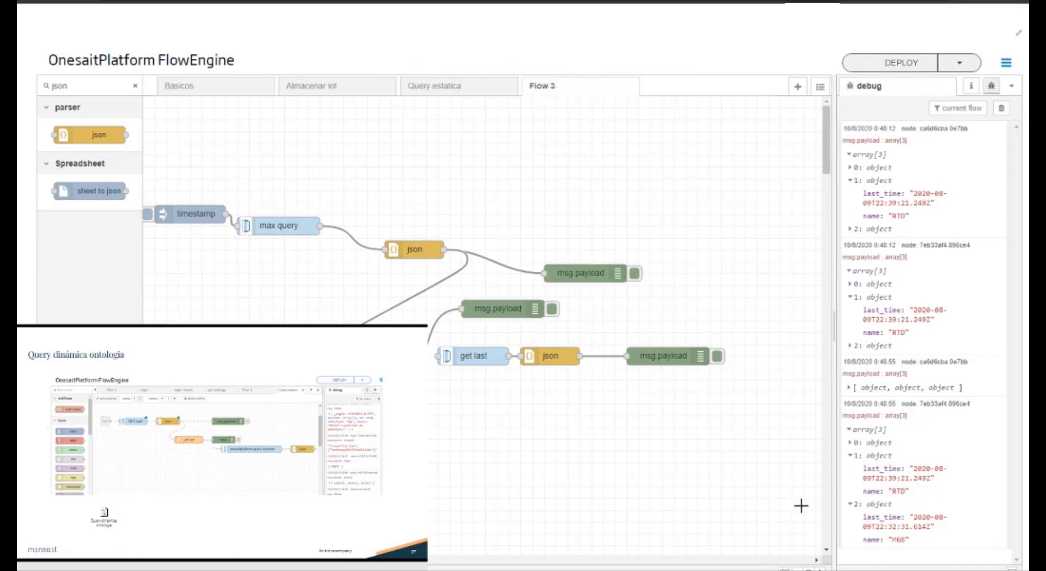
{"action": "double_click", "coordinate": [354, 379]}
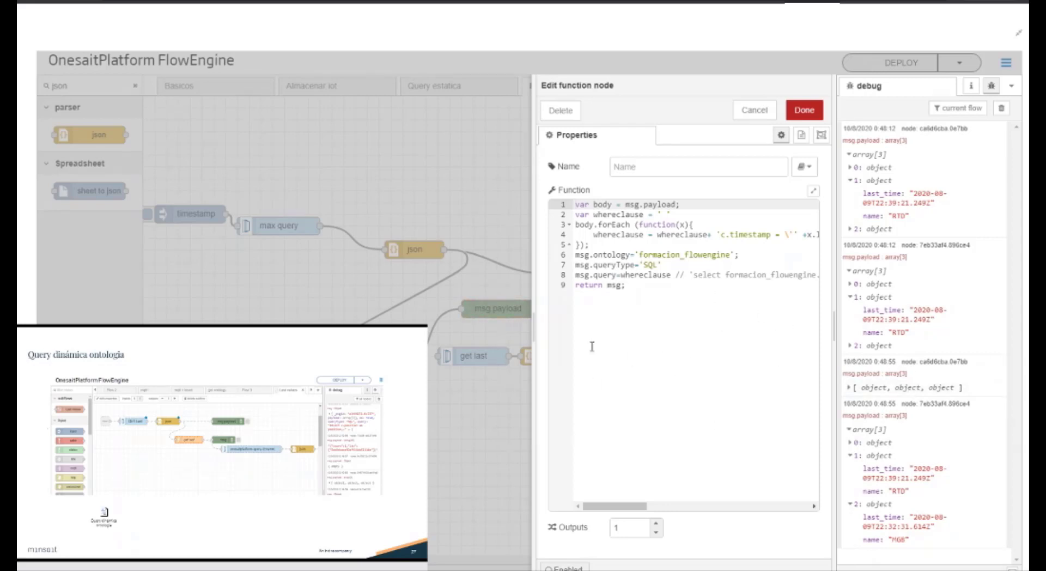
{"action": "left_click", "coordinate": [754, 110]}
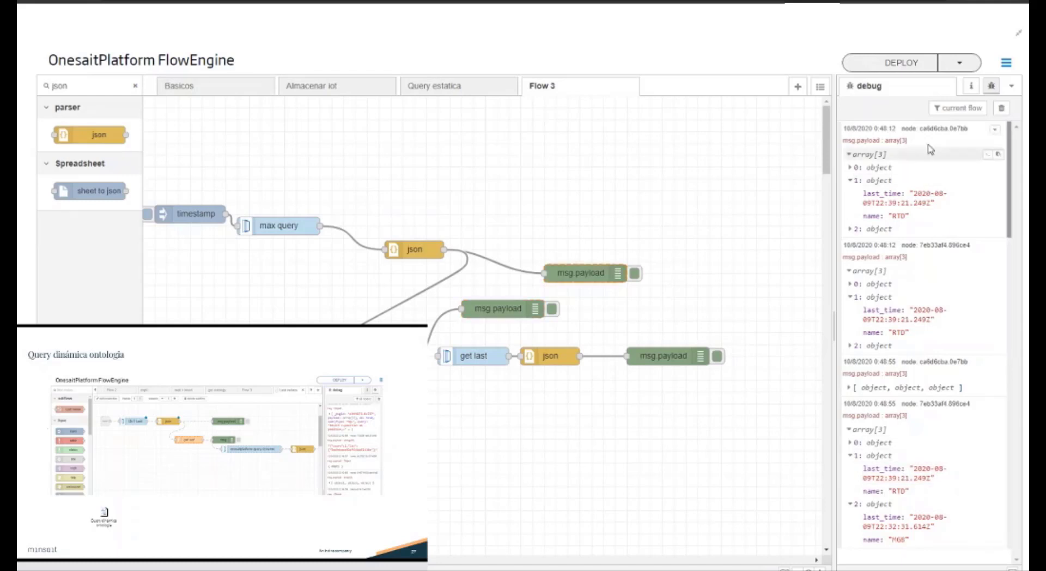
Step: Clear the debug messages and set the debug node on the function node's output to show the complete msg object
{"action": "left_click", "coordinate": [1001, 107]}
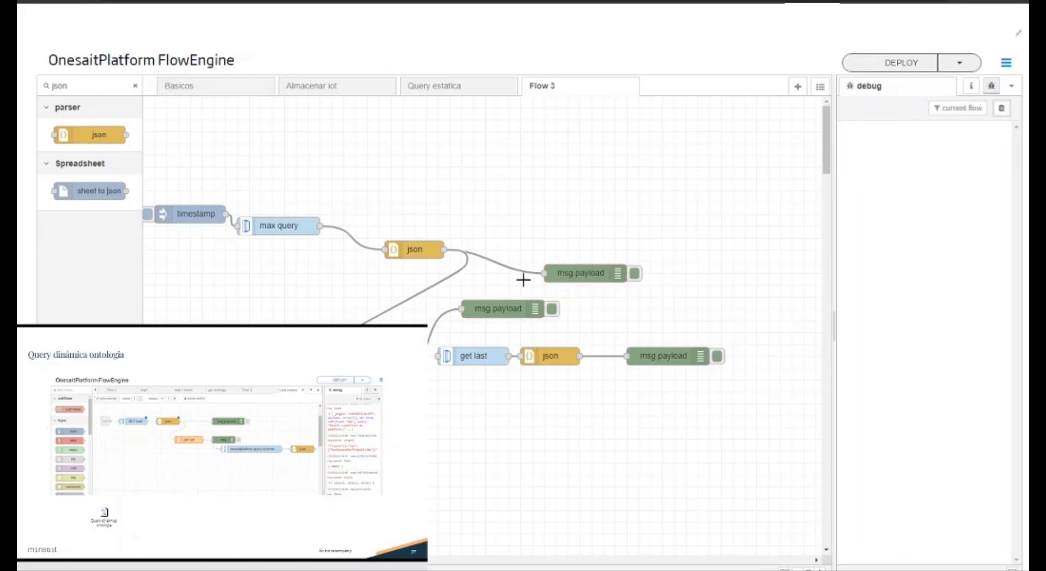
{"action": "double_click", "coordinate": [522, 311]}
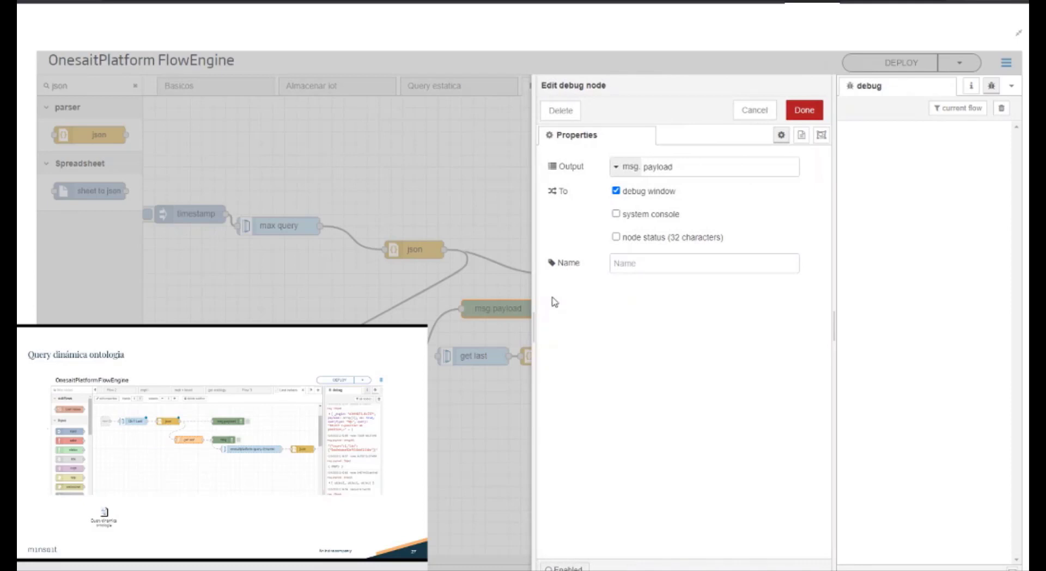
{"action": "left_click", "coordinate": [634, 173]}
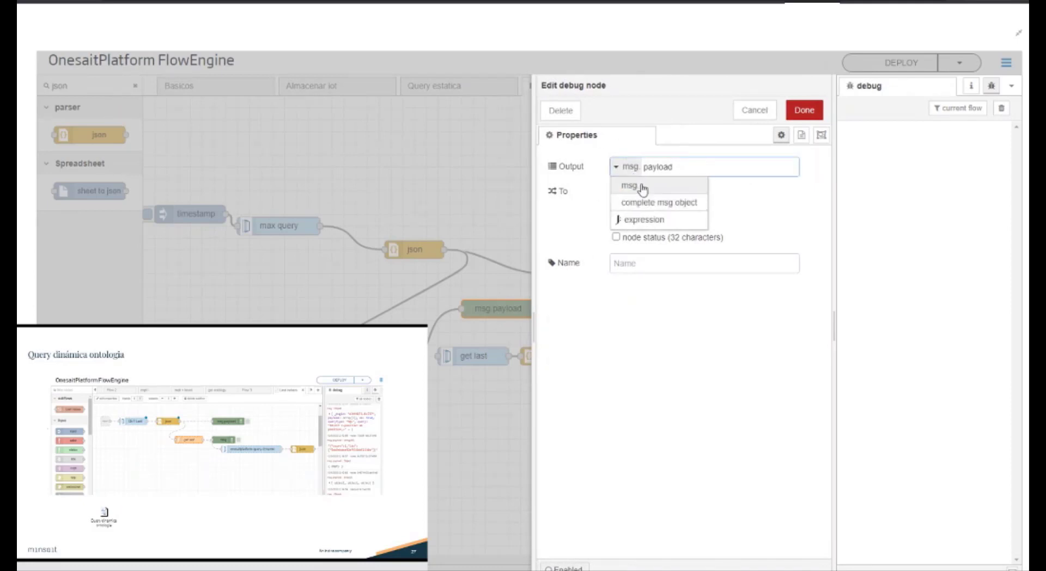
{"action": "left_click", "coordinate": [684, 203]}
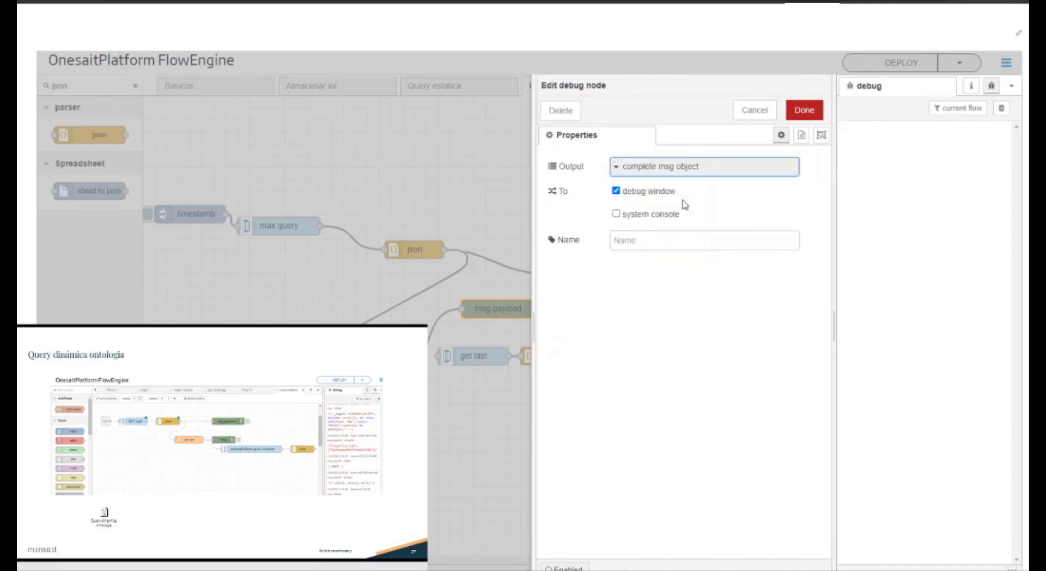
{"action": "left_click", "coordinate": [804, 110]}
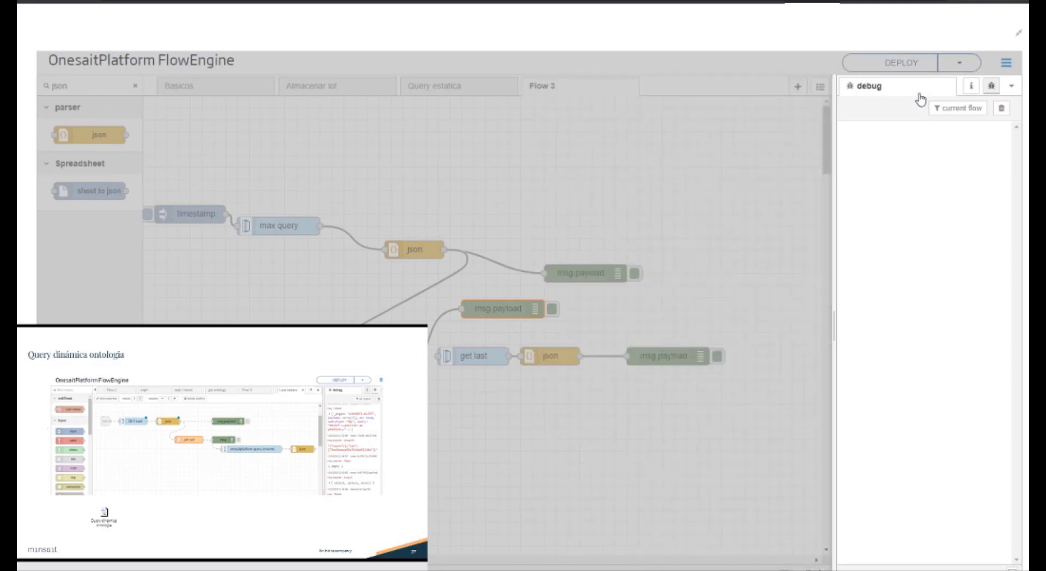
Step: Deploy the flow, trigger the upper timestamp inject node, and inspect the query field in the expanded msg object
{"action": "left_click", "coordinate": [915, 64]}
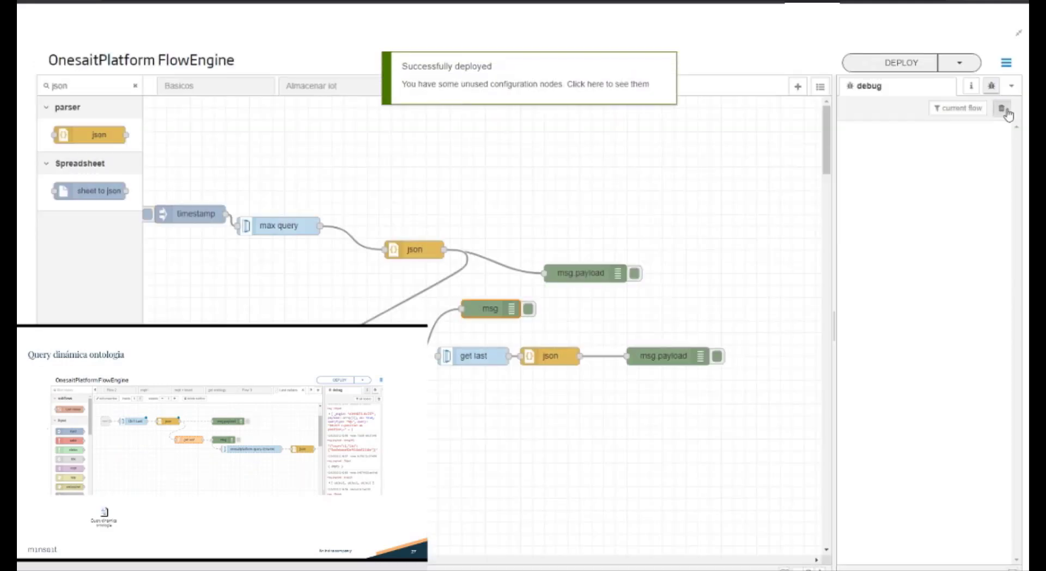
{"action": "left_click", "coordinate": [147, 213]}
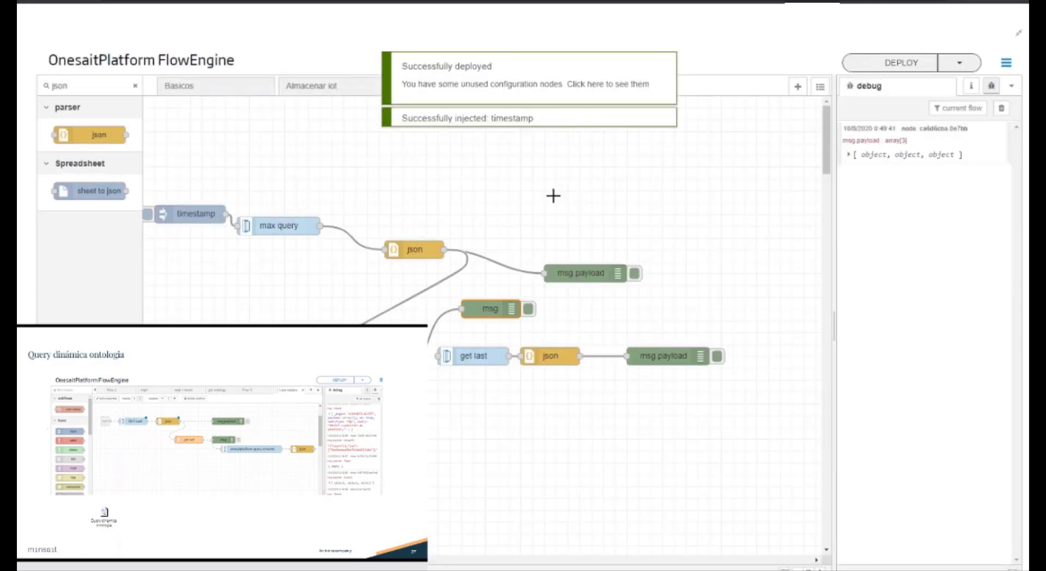
{"action": "left_click", "coordinate": [867, 212]}
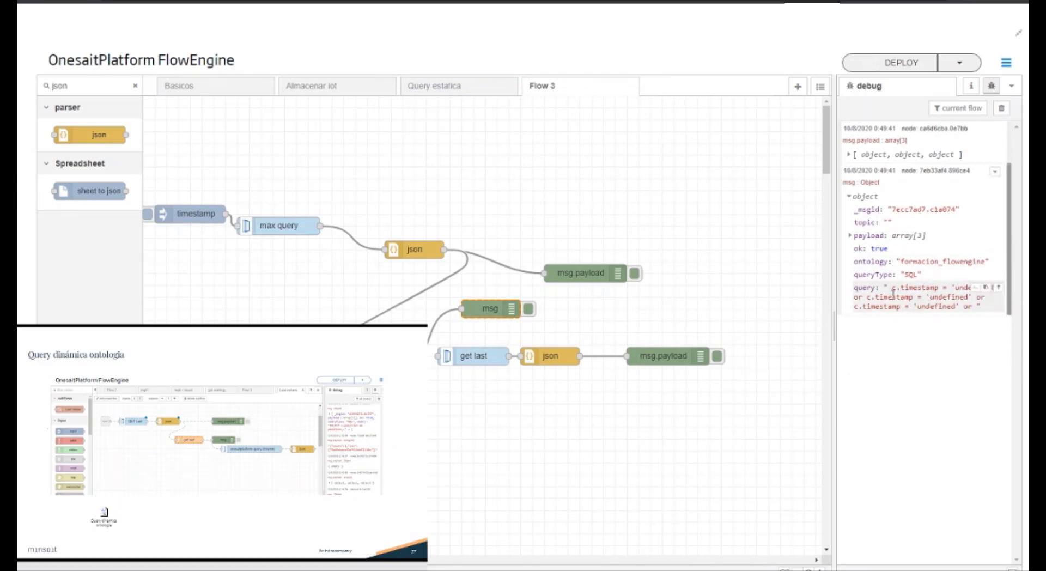
{"action": "left_click_drag", "start_coordinate": [900, 288], "coordinate": [947, 289]}
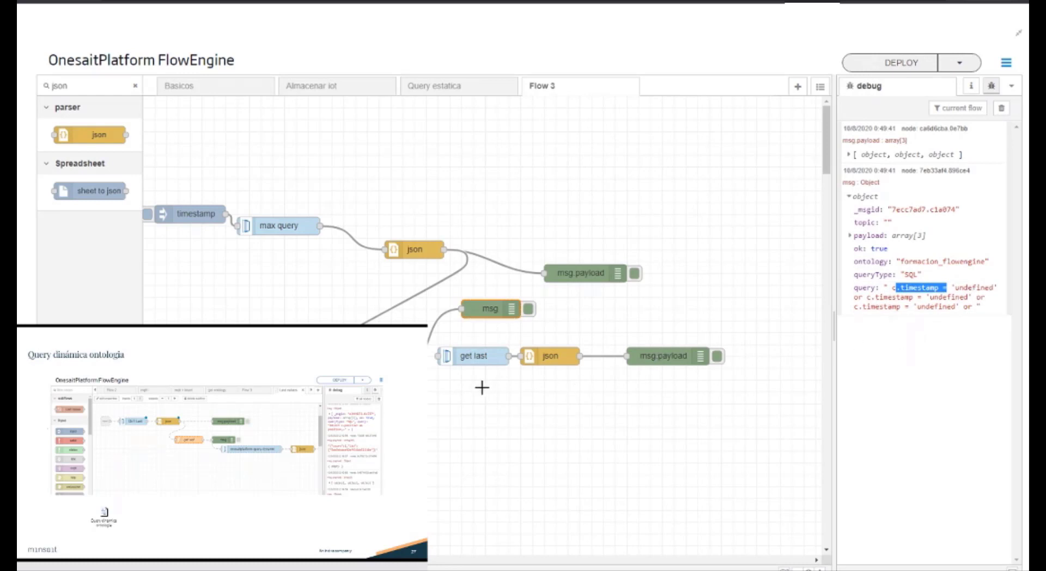
Step: Try inserting formacion_flowengine before lastime in the function node's where clause, and test it by deploying and injecting the timestamp
{"action": "double_click", "coordinate": [460, 356]}
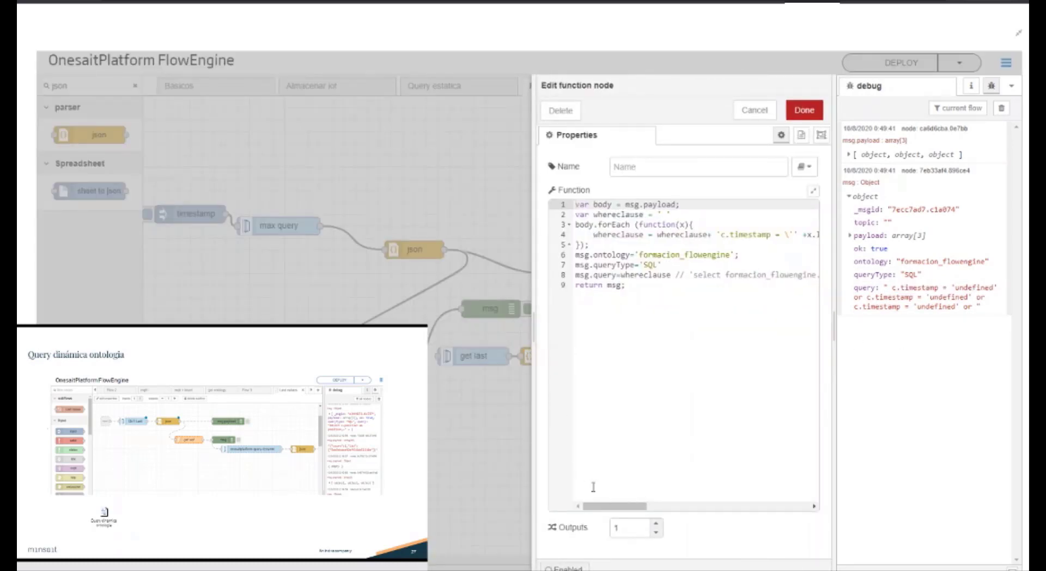
{"action": "left_click_drag", "start_coordinate": [540, 330], "coordinate": [294, 305]}
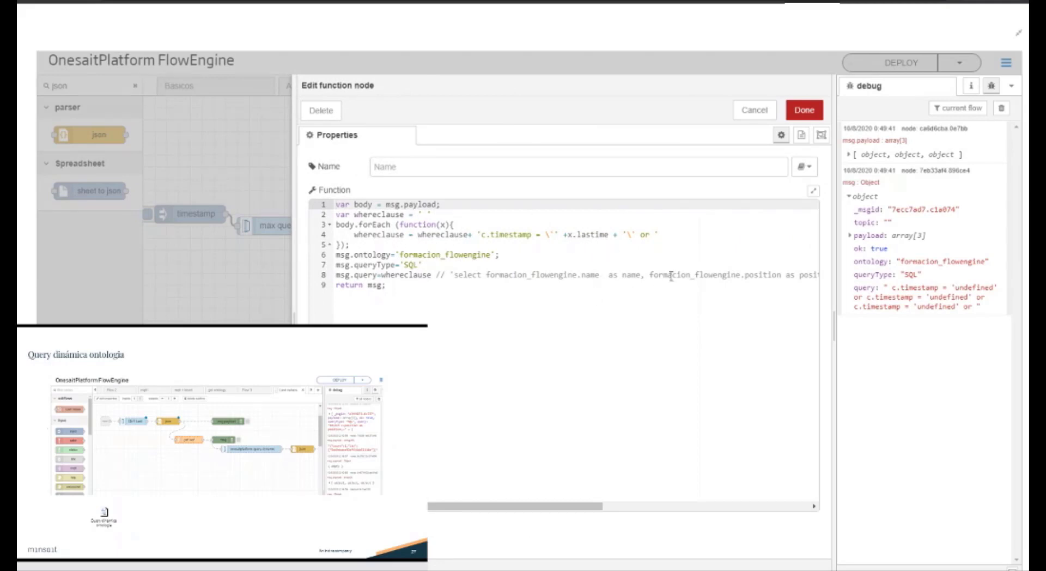
{"action": "double_click", "coordinate": [947, 261]}
{"action": "key", "text": "ctrl+c"}
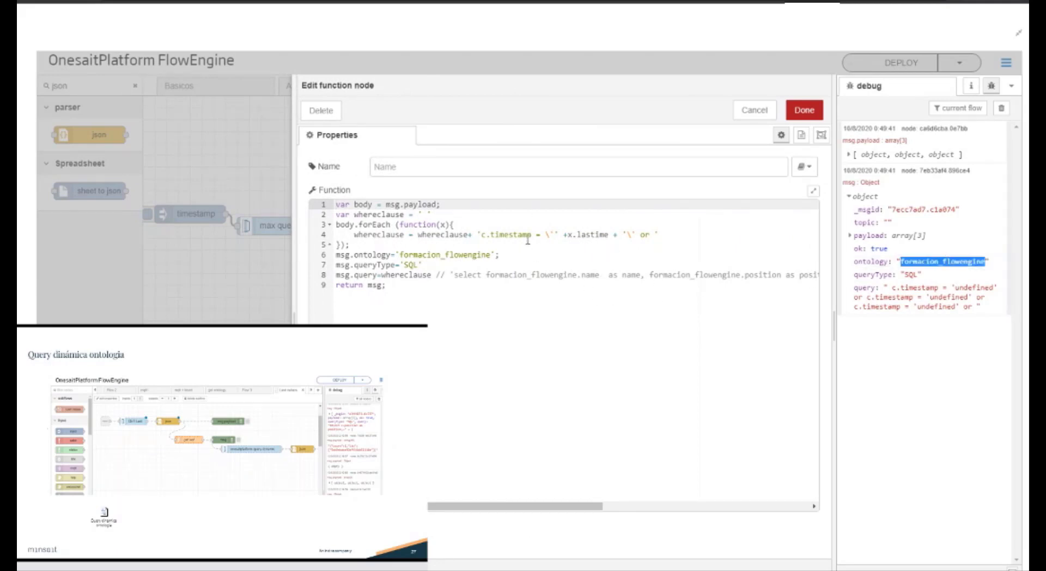
{"action": "left_click", "coordinate": [579, 234]}
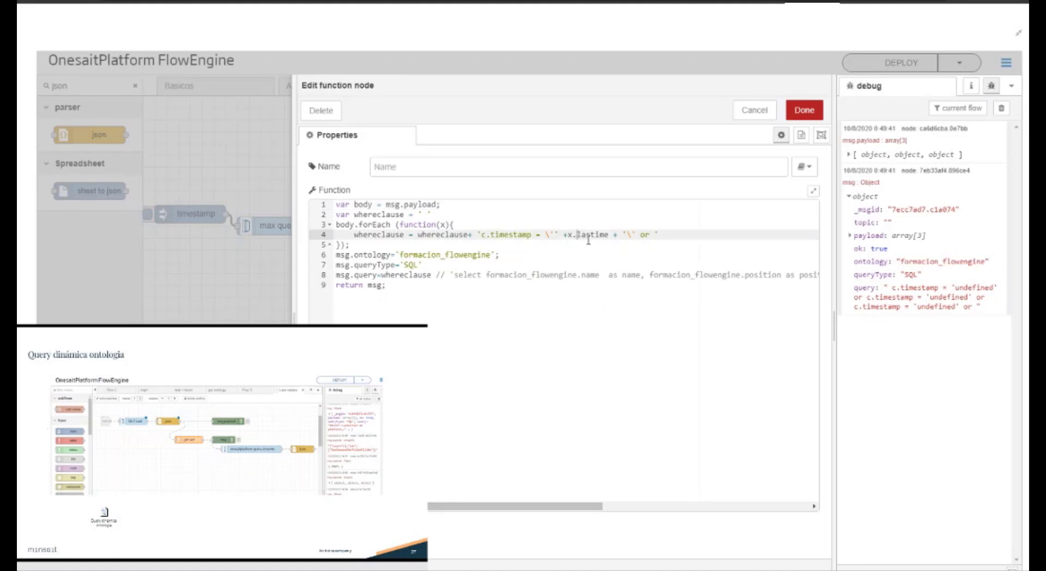
{"action": "key", "text": "ctrl+v"}
{"action": "left_click", "coordinate": [804, 111]}
{"action": "left_click", "coordinate": [886, 63]}
{"action": "left_click", "coordinate": [154, 216]}
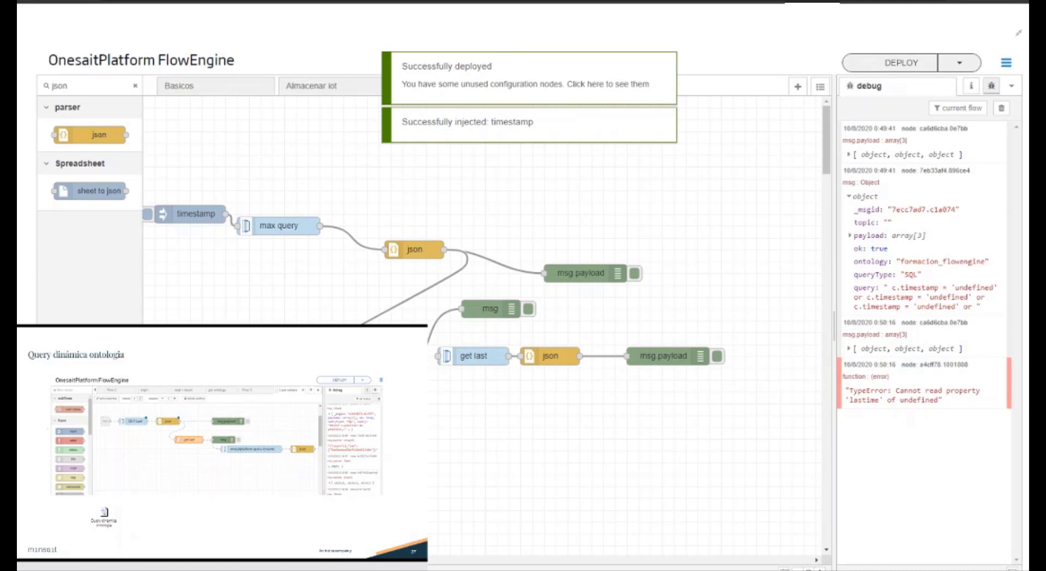
Step: Remove formacion_flowengine from the where clause expression so it reads x.lastime, and save the function node
{"action": "double_click", "coordinate": [399, 356]}
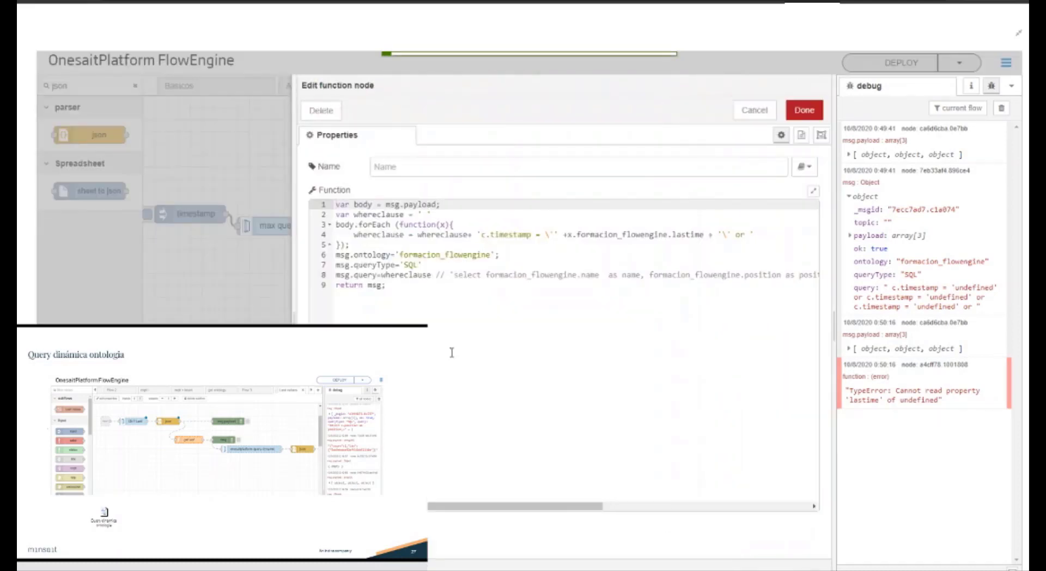
{"action": "double_click", "coordinate": [633, 227]}
{"action": "double_click", "coordinate": [633, 234]}
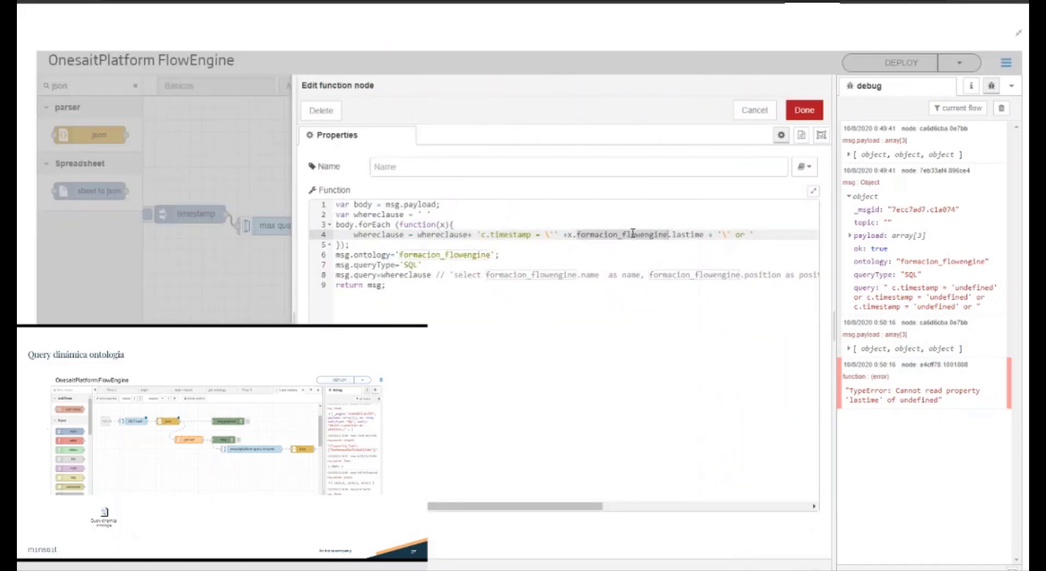
{"action": "key", "text": "BackSpace"}
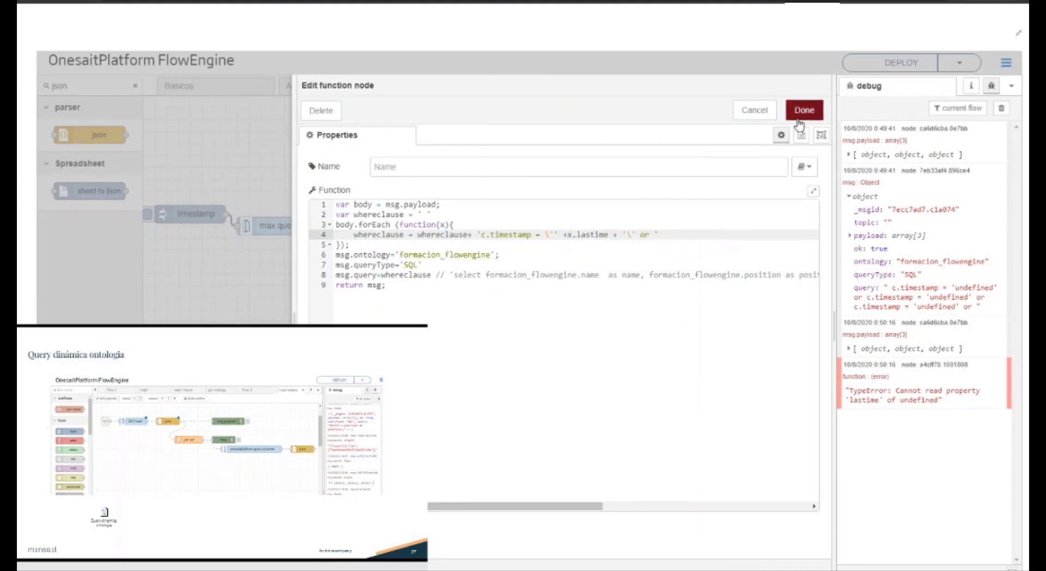
{"action": "left_click", "coordinate": [804, 109]}
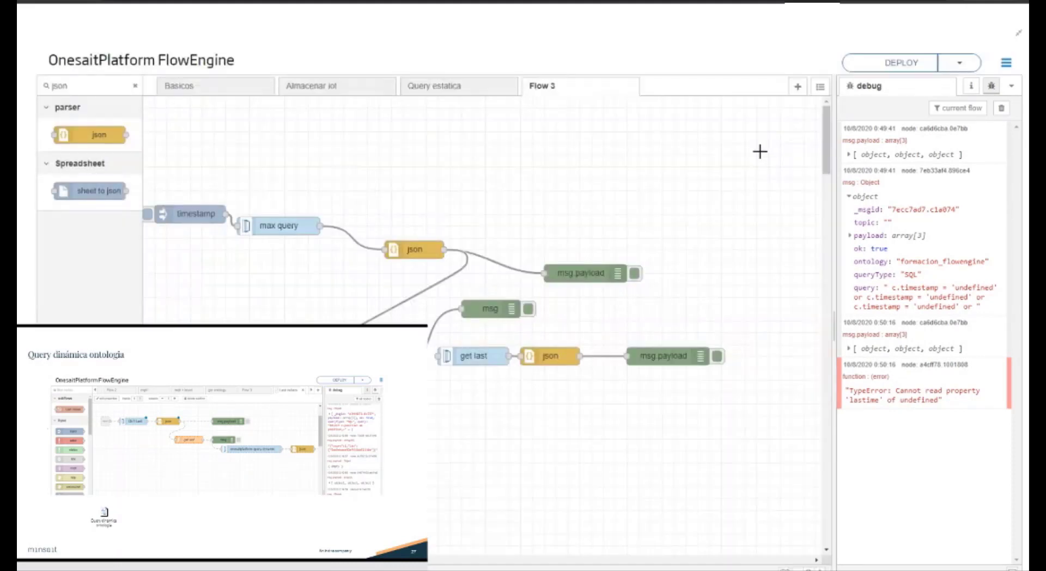
Step: Expand record 1 of the latest msg.payload array and copy the path of its last_time field
{"action": "left_click", "coordinate": [904, 349]}
{"action": "left_click", "coordinate": [880, 375]}
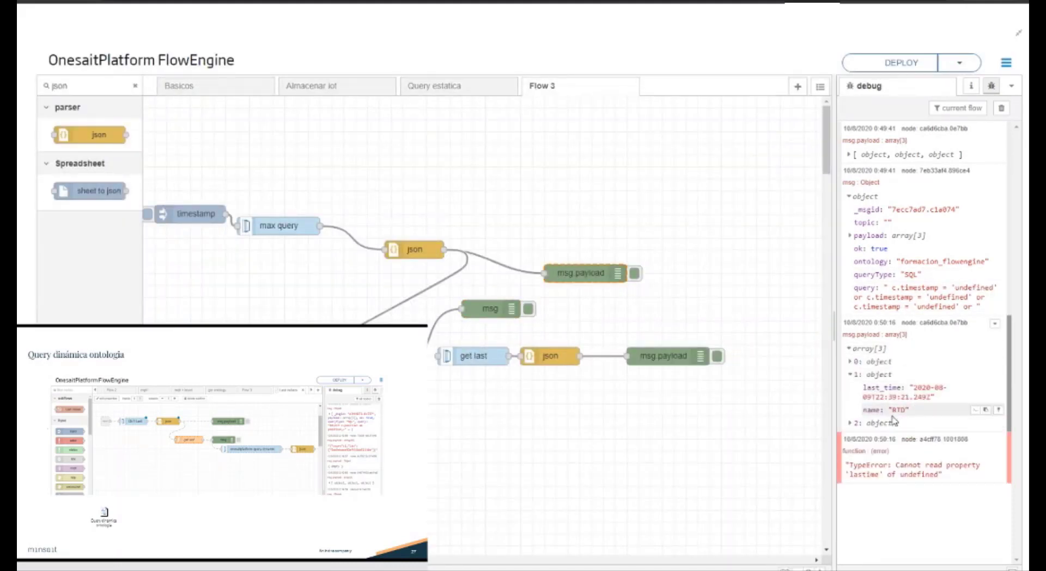
{"action": "left_click", "coordinate": [975, 387]}
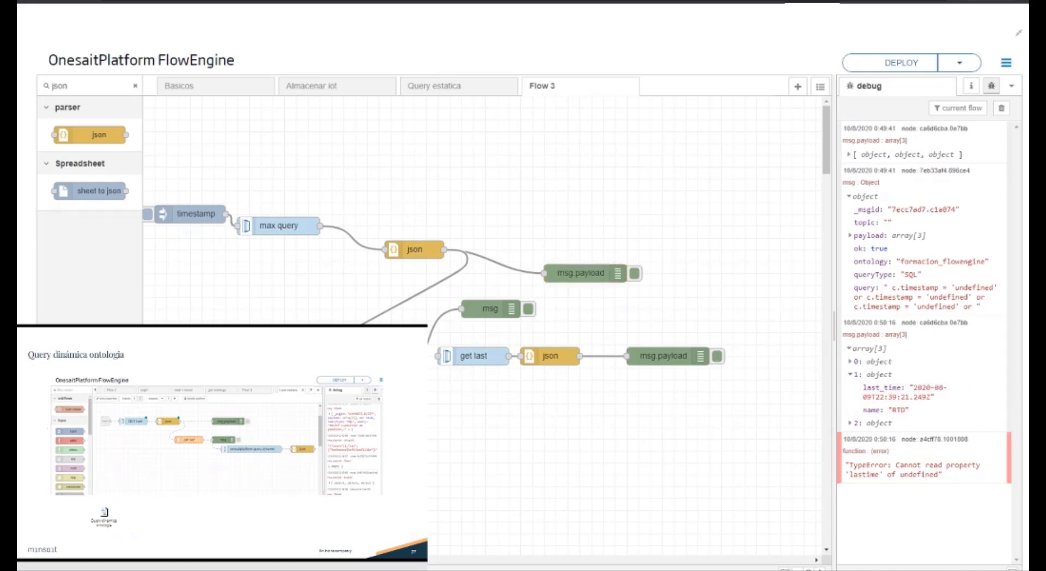
Step: Replace lastime with the copied path in the function node's where clause, trim it to x.last_time, and save the node
{"action": "double_click", "coordinate": [367, 368]}
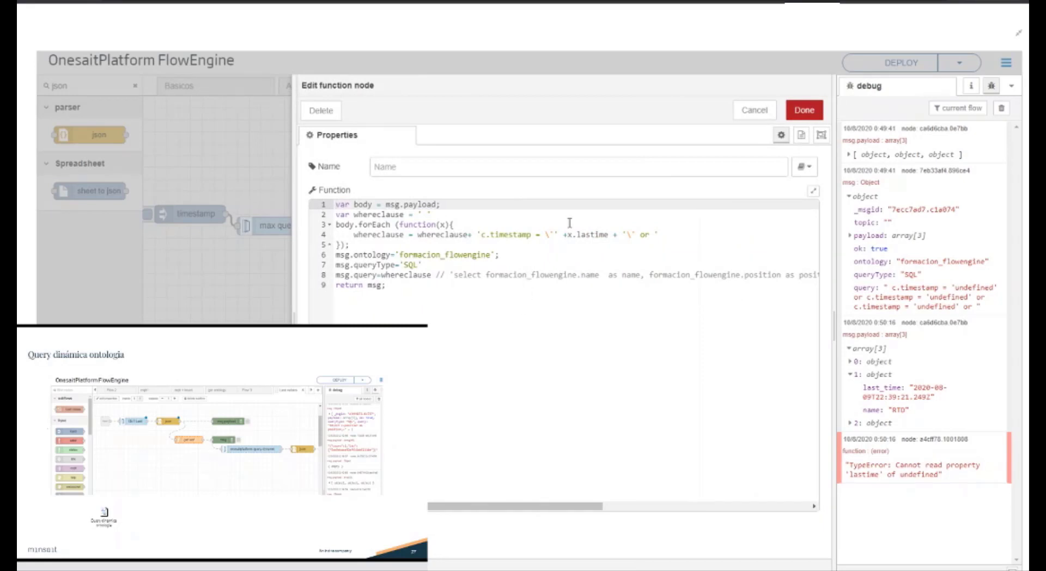
{"action": "double_click", "coordinate": [586, 234]}
{"action": "key", "text": "ctrl+v"}
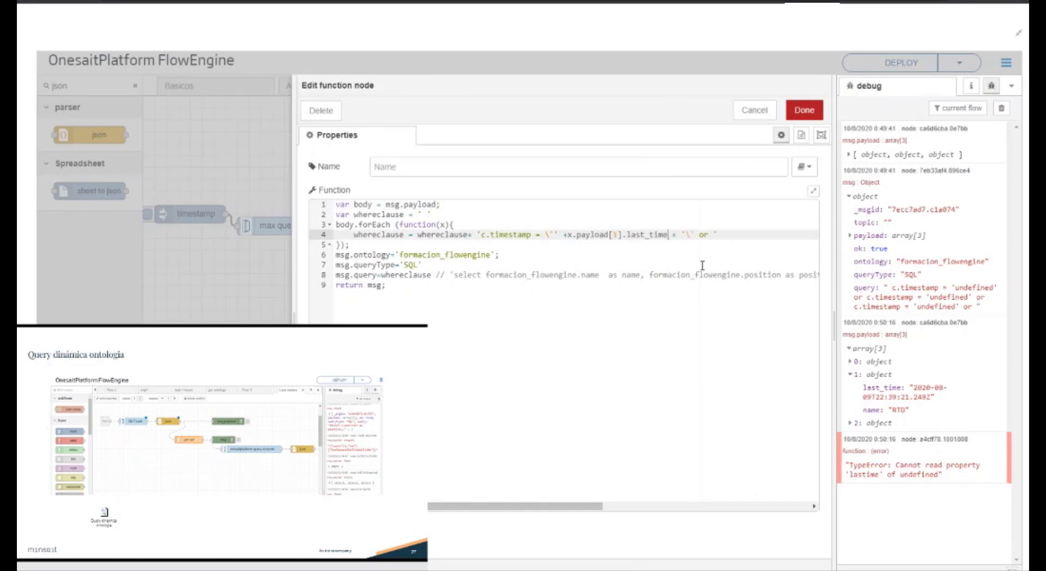
{"action": "left_click_drag", "start_coordinate": [629, 235], "coordinate": [577, 235]}
{"action": "key", "text": "Delete"}
{"action": "left_click", "coordinate": [819, 107]}
Step: Deploy and rerun the upper timestamp inject with the debug messages cleared, and check the msg object's query for the trailing or
{"action": "left_click", "coordinate": [901, 63]}
{"action": "left_click", "coordinate": [1001, 108]}
{"action": "left_click", "coordinate": [147, 213]}
{"action": "left_click", "coordinate": [908, 226]}
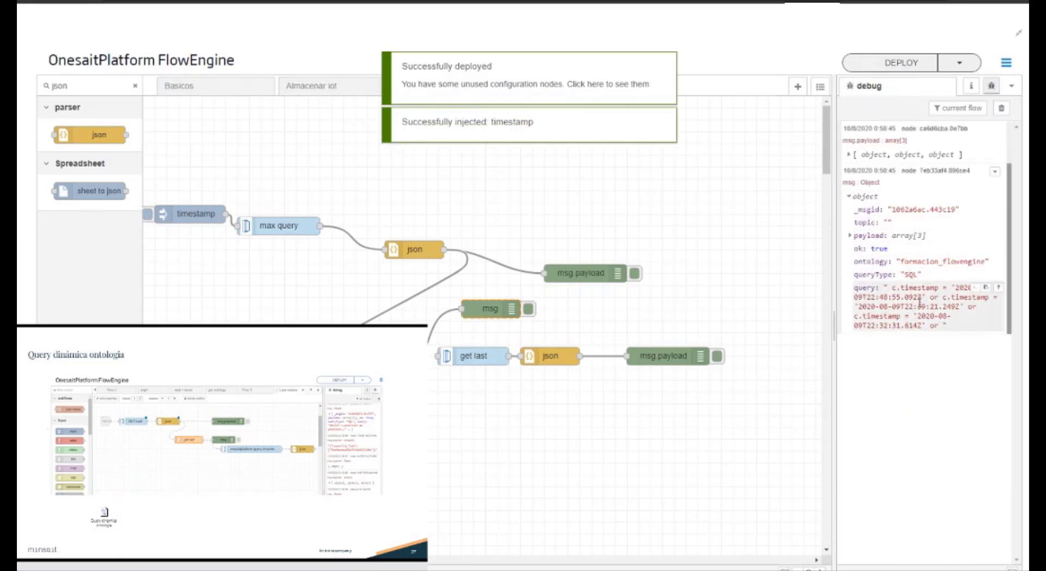
{"action": "left_click_drag", "start_coordinate": [917, 289], "coordinate": [934, 318]}
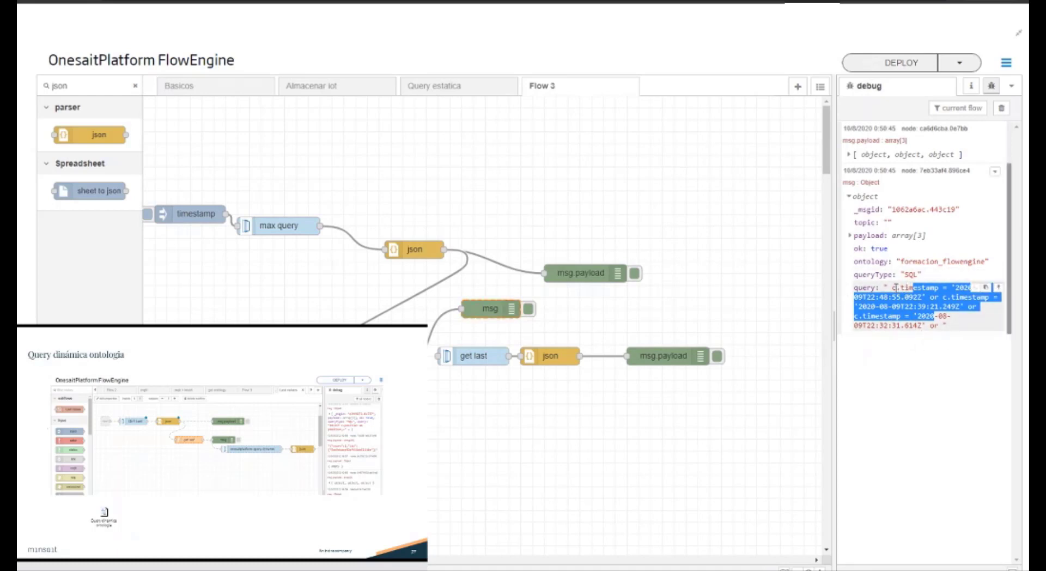
{"action": "left_click_drag", "start_coordinate": [945, 328], "coordinate": [929, 328]}
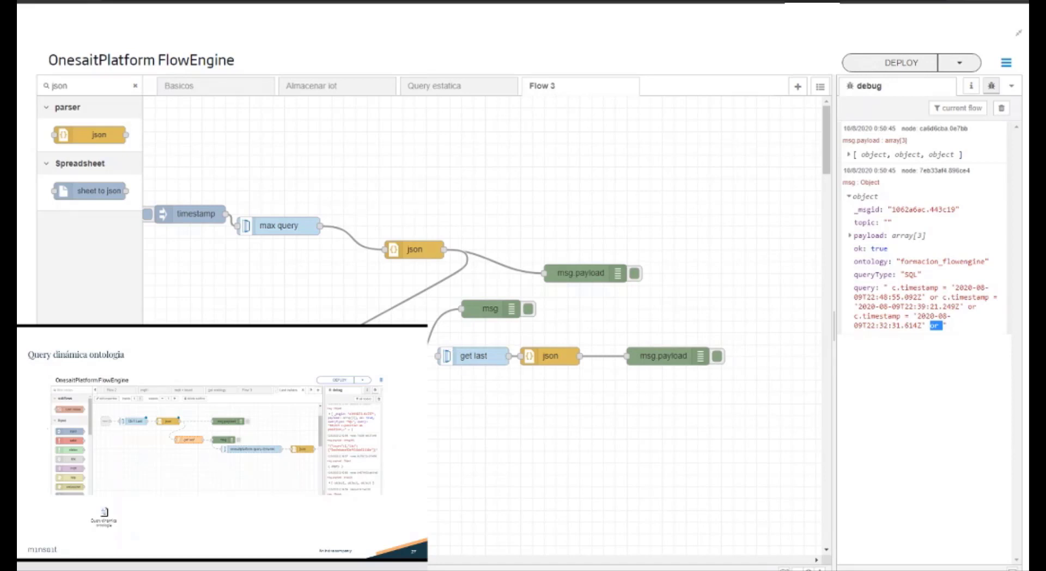
Step: In the function node, remove whereclause and the comment marks from the msg.query line so it uses the select string
{"action": "double_click", "coordinate": [381, 356]}
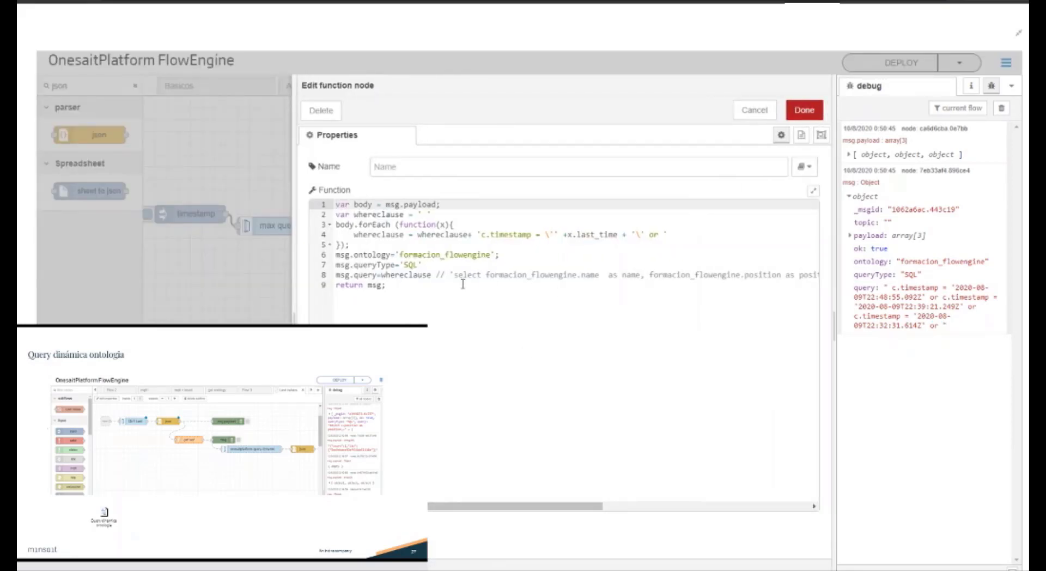
{"action": "left_click_drag", "start_coordinate": [429, 278], "coordinate": [380, 278]}
{"action": "key", "text": "BackSpace"}
{"action": "key", "text": "Delete"}
{"action": "key", "text": "Delete"}
{"action": "key", "text": "Delete"}
Step: Remove the trailing comment mark from the function node's msg.query line and append + whereclause.substring after the select string
{"action": "left_click_drag", "start_coordinate": [548, 508], "coordinate": [778, 533]}
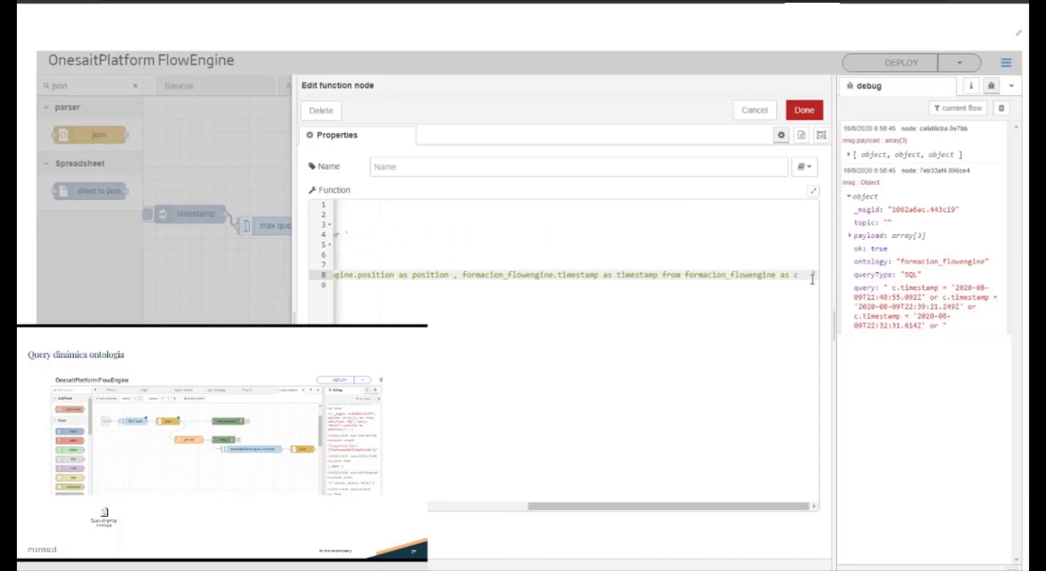
{"action": "key", "text": "BackSpace"}
{"action": "key", "text": "BackSpace"}
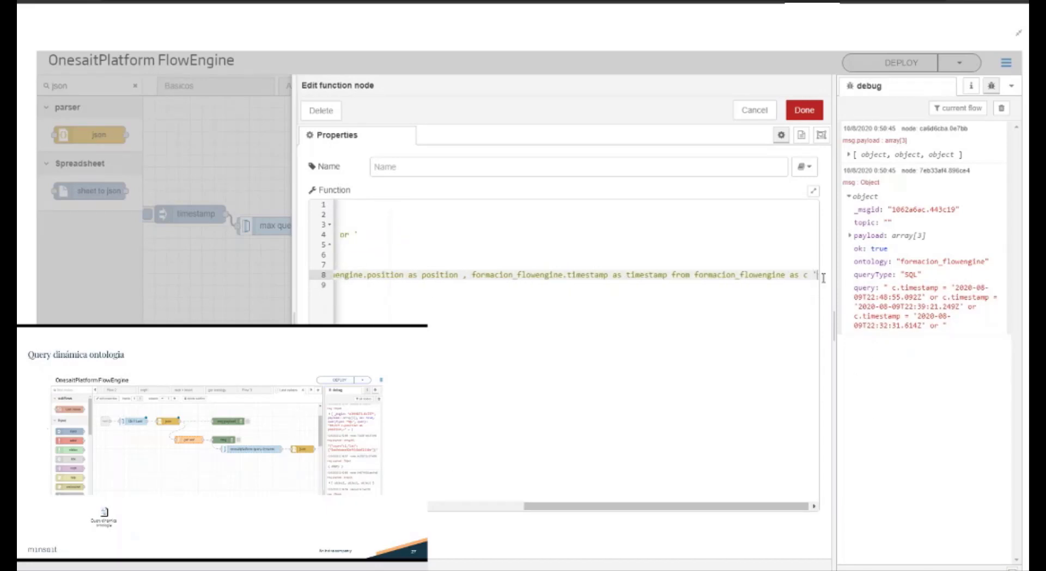
{"action": "type", "text": "+"}
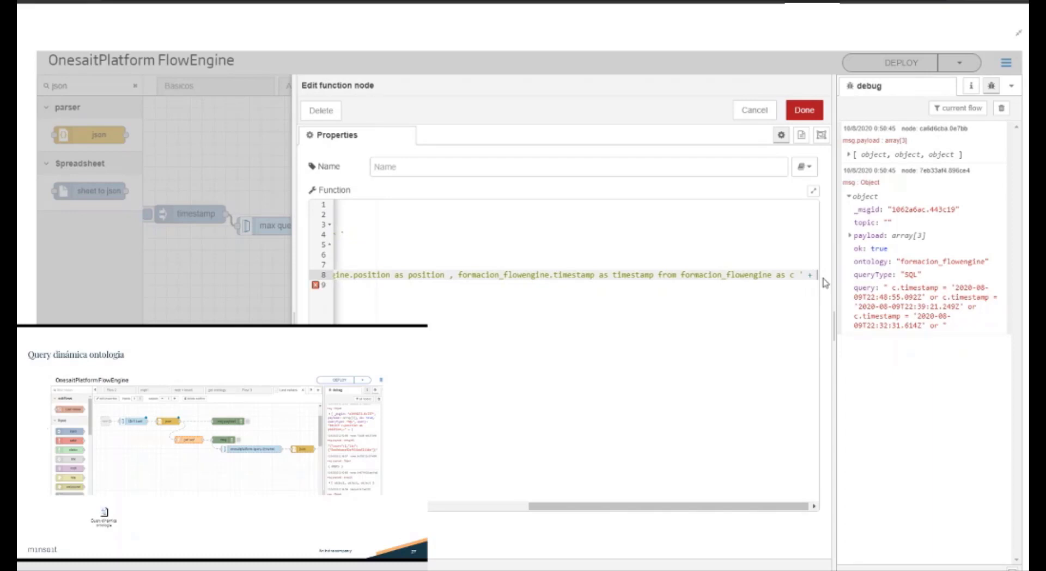
{"action": "type", "text": " whereclause.substring"}
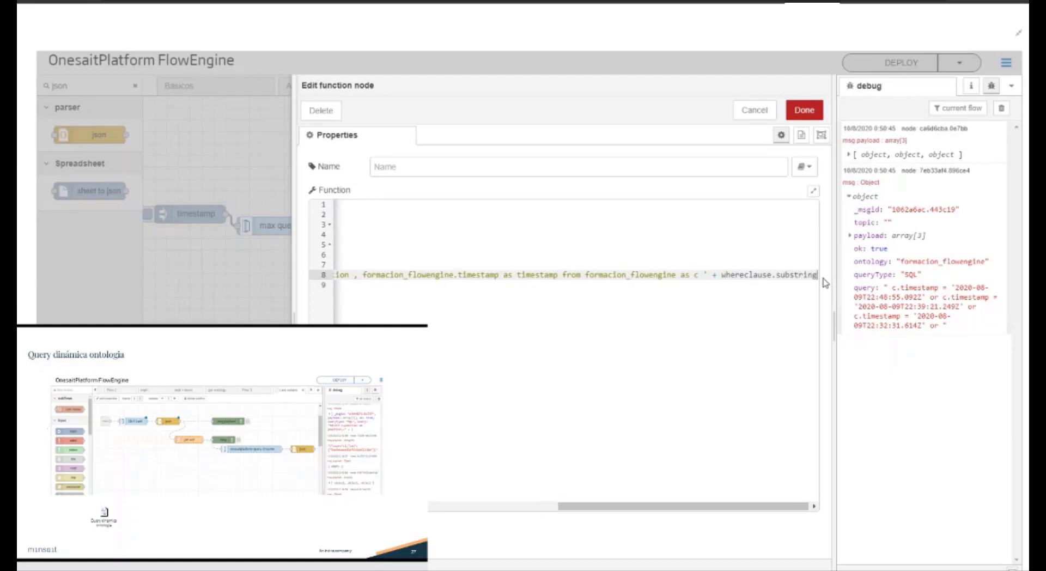
{"action": "type", "text": "(0,"}
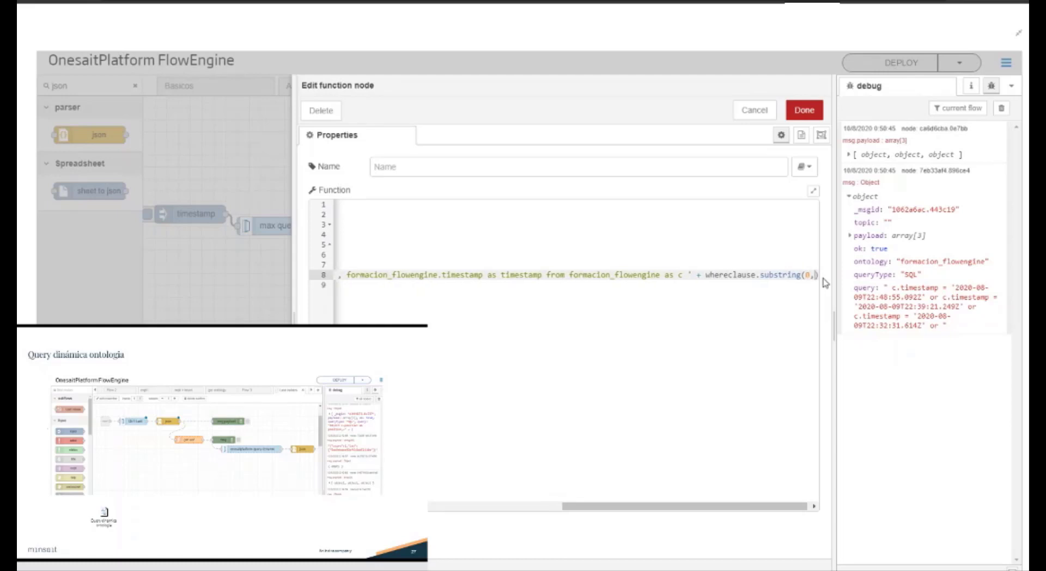
{"action": "type", "text": "wherecalse"}
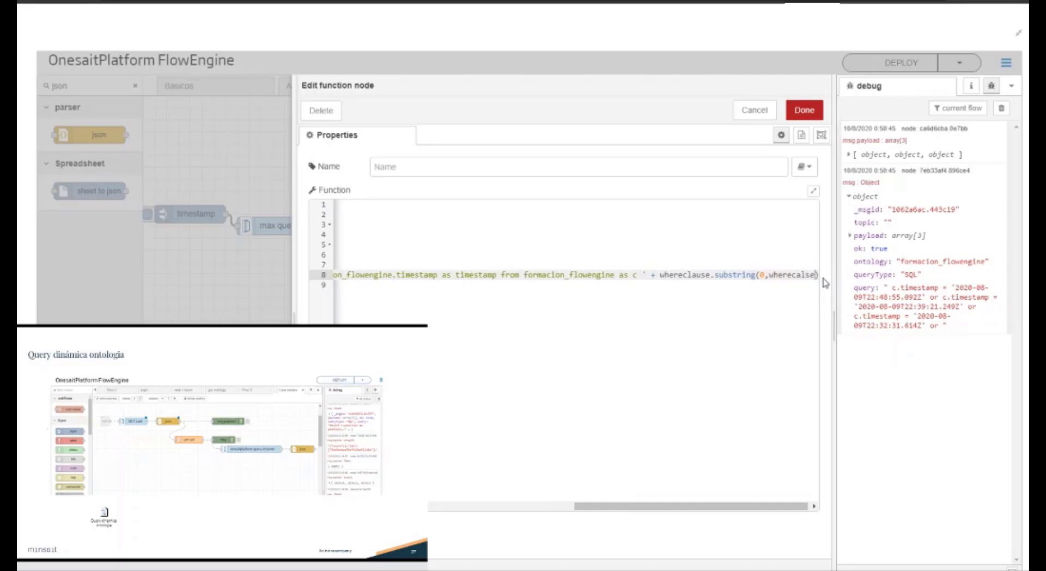
Step: Give substring the arguments (0,whereclause.length - 3) to strip the trailing or, and save the function node
{"action": "key", "text": "BackSpace"}
{"action": "key", "text": "BackSpace"}
{"action": "key", "text": "BackSpace"}
{"action": "key", "text": "BackSpace"}
{"action": "key", "text": "BackSpace"}
{"action": "type", "text": "clause"}
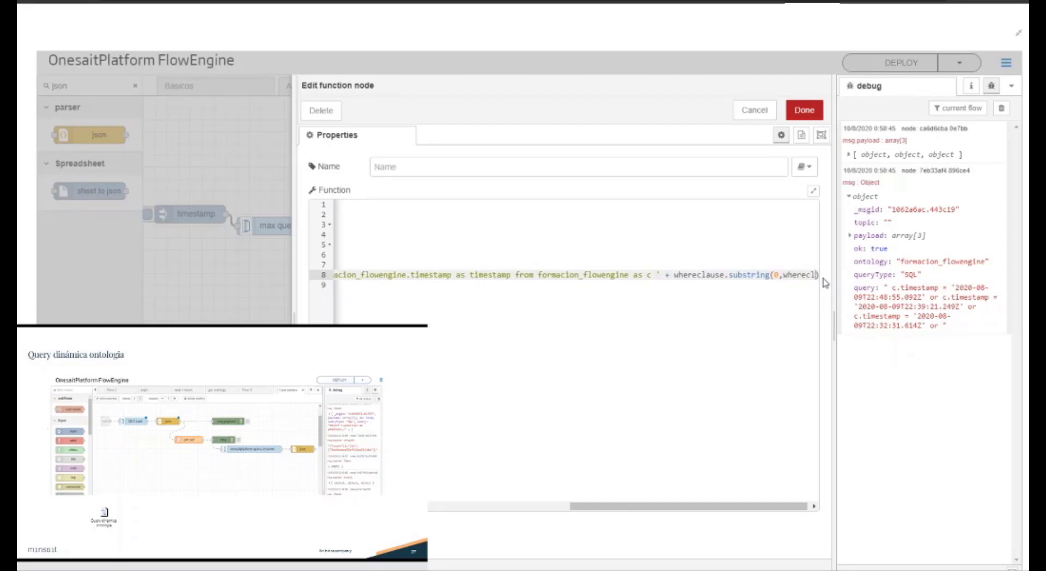
{"action": "type", "text": ".lent"}
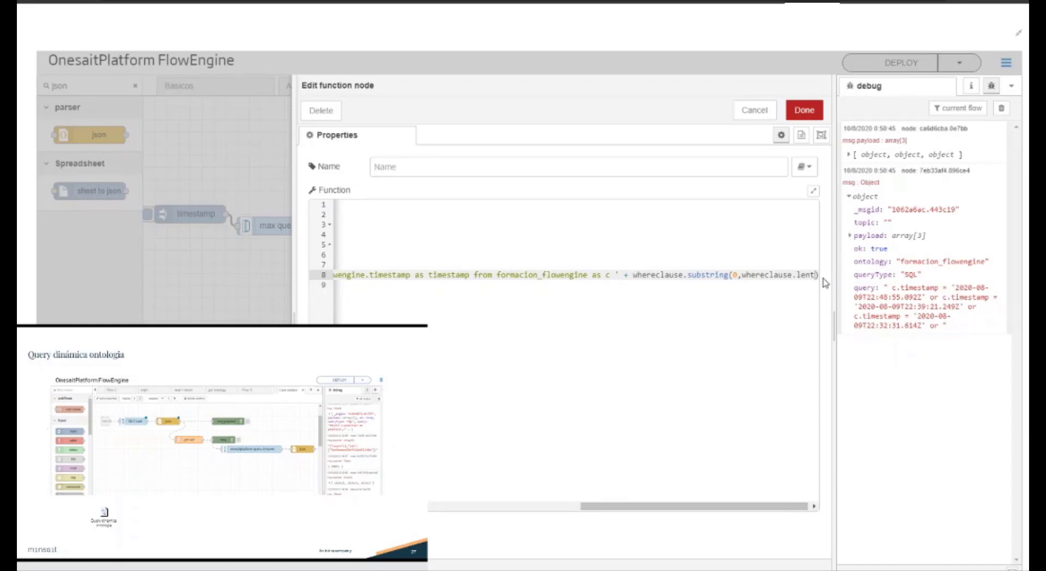
{"action": "type", "text": "gth"}
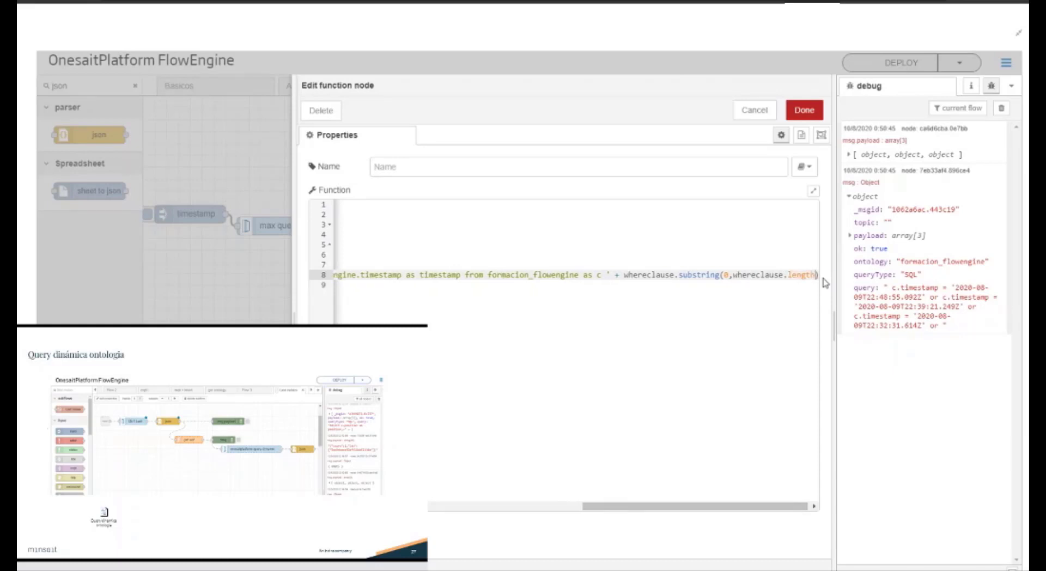
{"action": "type", "text": " - 3"}
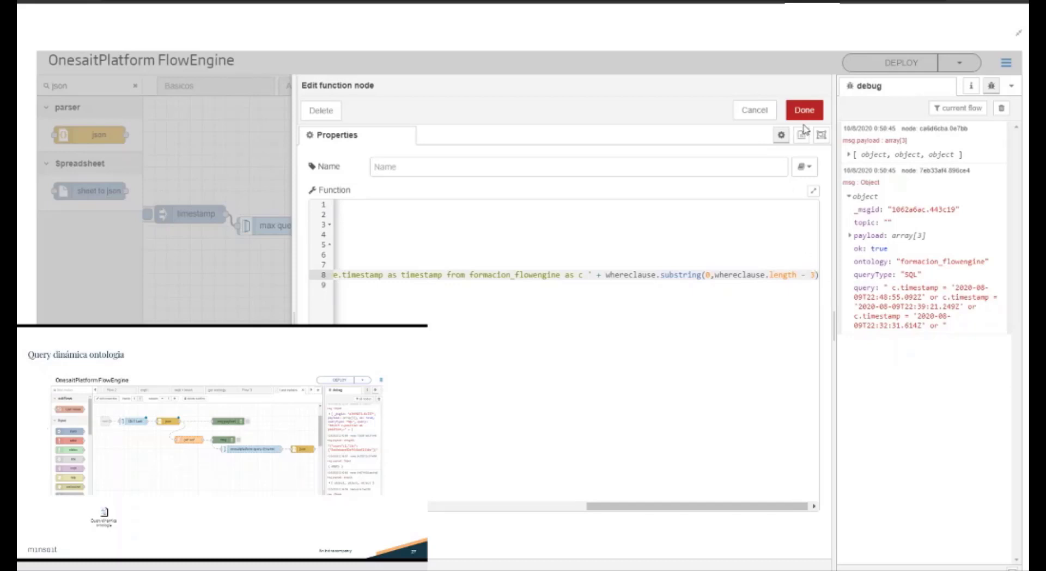
{"action": "left_click", "coordinate": [805, 106]}
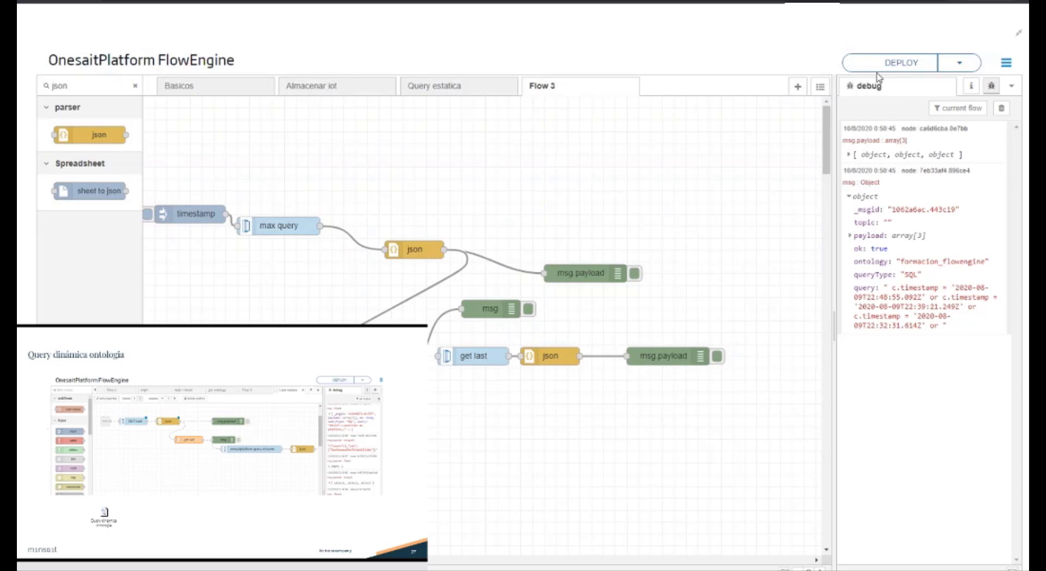
Step: Deploy, rerun the upper timestamp inject, and examine the complete query in the newest msg object
{"action": "left_click", "coordinate": [876, 71]}
{"action": "left_click", "coordinate": [148, 213]}
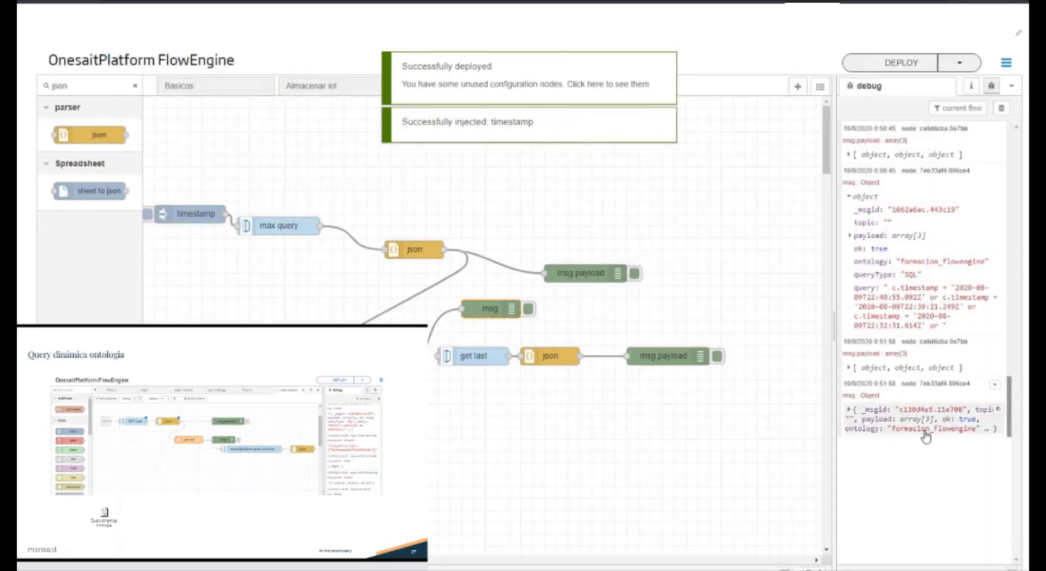
{"action": "left_click", "coordinate": [924, 433]}
{"action": "scroll", "coordinate": [946, 511], "scroll_direction": "down", "scroll_amount": 1}
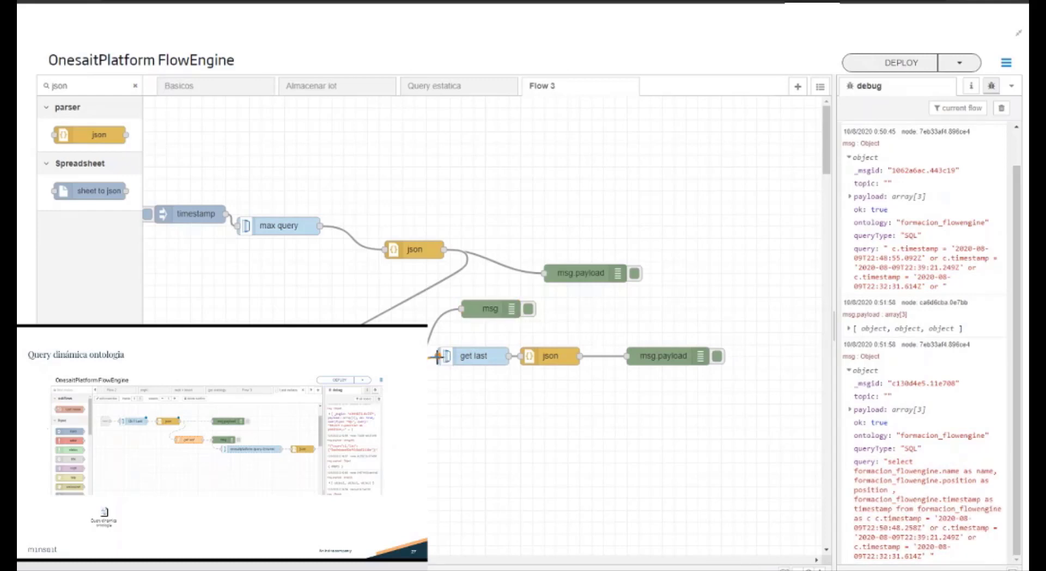
Step: Wire the function node's output to the get last input, then deploy and rerun the timestamp inject with the debug messages cleared
{"action": "left_click_drag", "start_coordinate": [438, 357], "coordinate": [437, 357]}
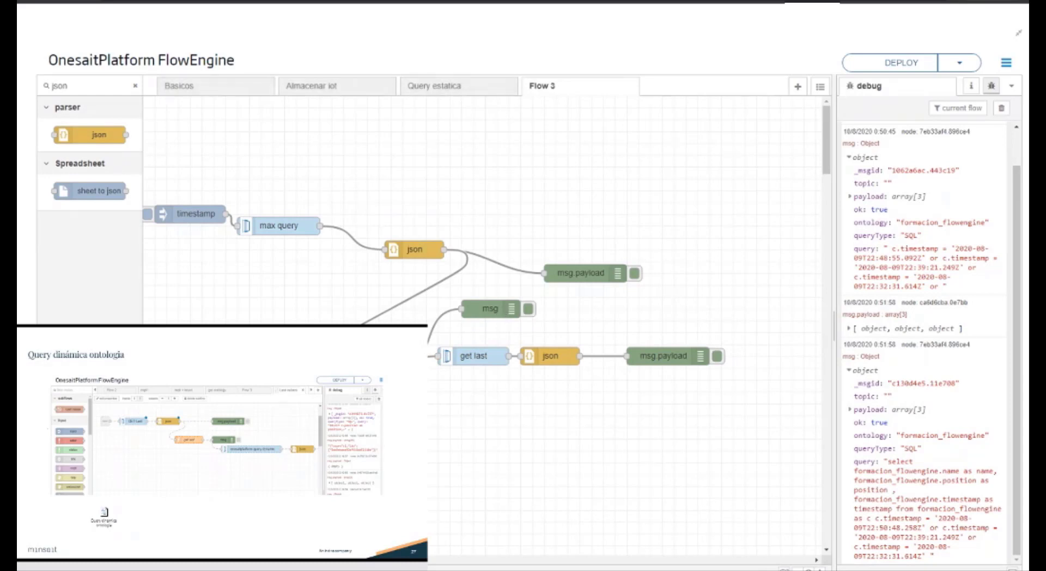
{"action": "left_click", "coordinate": [896, 70]}
{"action": "left_click", "coordinate": [1001, 107]}
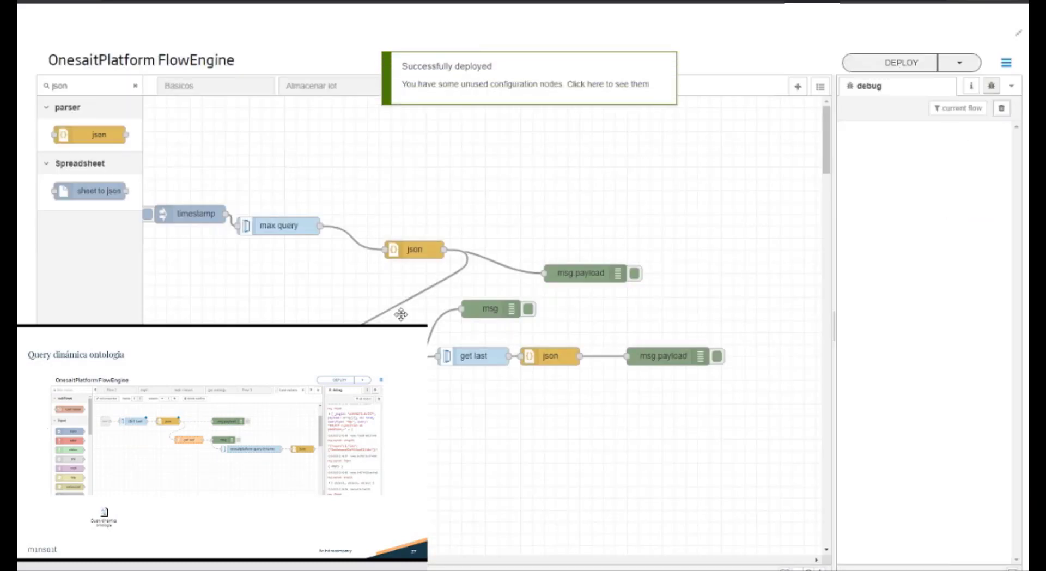
{"action": "left_click", "coordinate": [147, 214]}
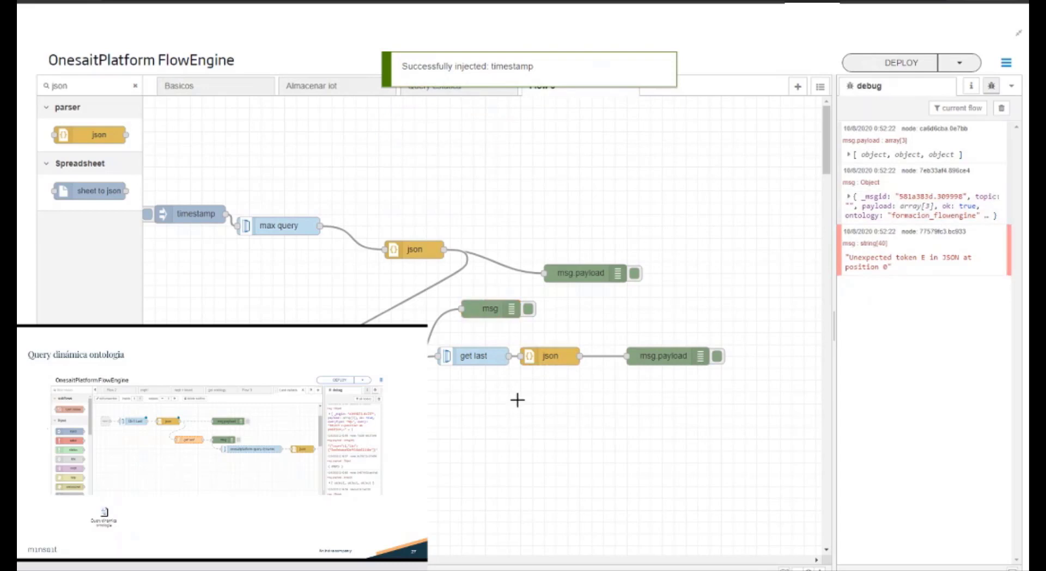
Step: Change the function node's where clause field to c.formacion_flowengine.timestamp and save the node
{"action": "left_click_drag", "start_coordinate": [548, 356], "coordinate": [548, 391]}
{"action": "left_click", "coordinate": [492, 357]}
{"action": "double_click", "coordinate": [492, 356]}
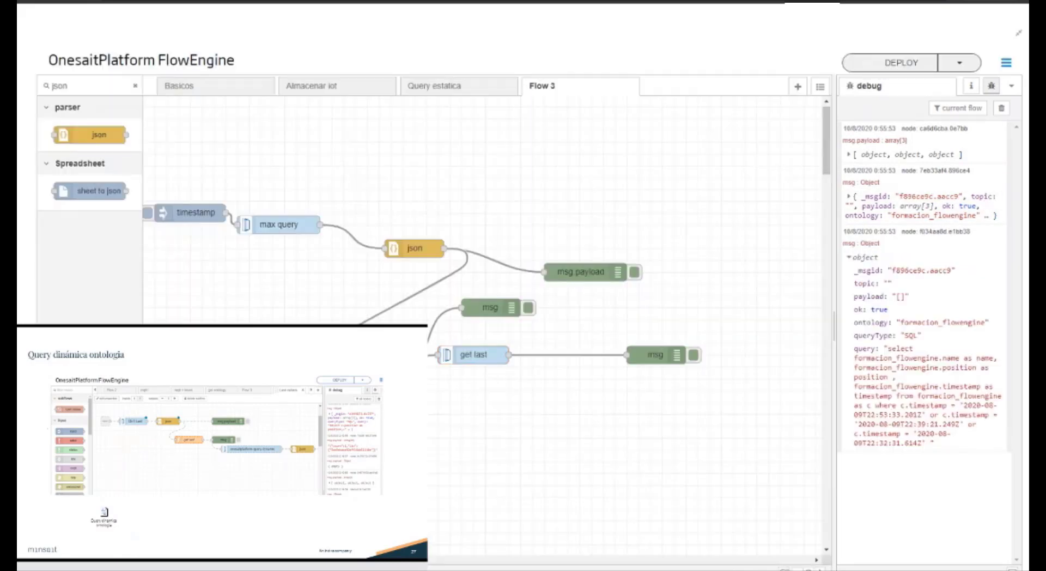
{"action": "double_click", "coordinate": [661, 293]}
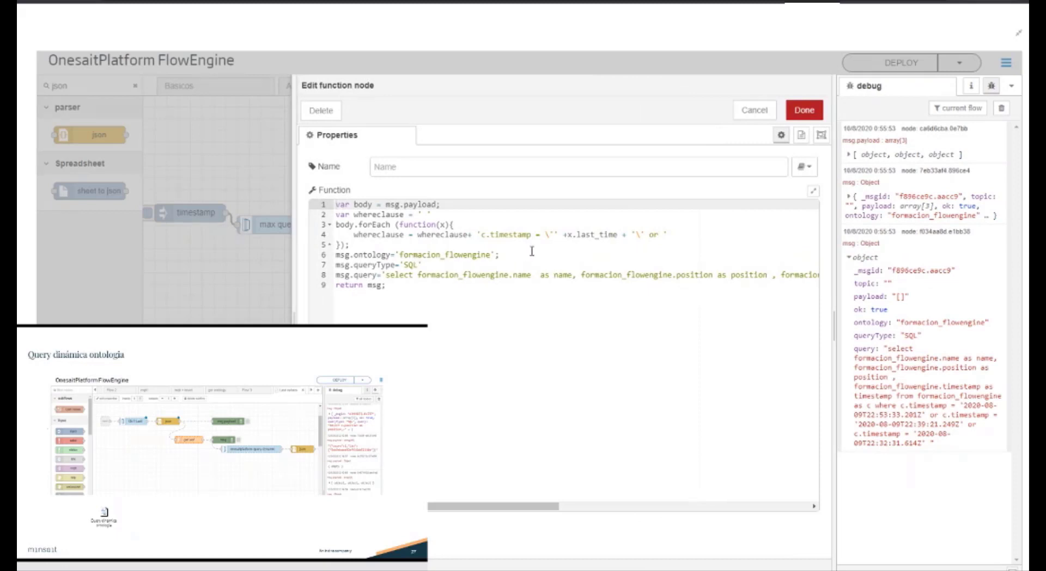
{"action": "left_click", "coordinate": [492, 236]}
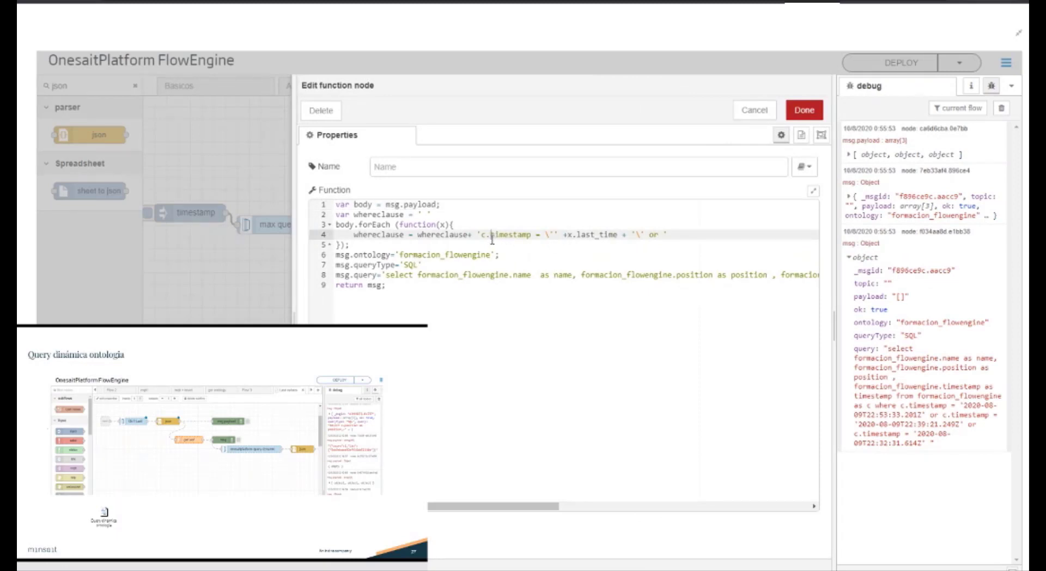
{"action": "type", "text": "formacion_flowengine"}
{"action": "type", "text": "."}
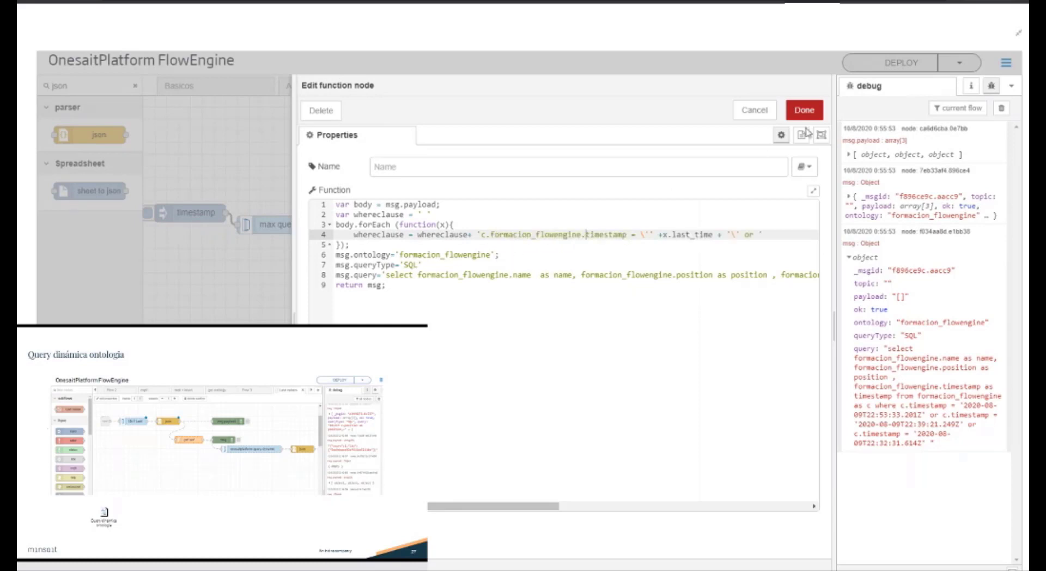
{"action": "left_click", "coordinate": [804, 110]}
Step: Deploy and rerun the timestamp inject, and expand the msg object from get last to check its payload
{"action": "left_click", "coordinate": [880, 63]}
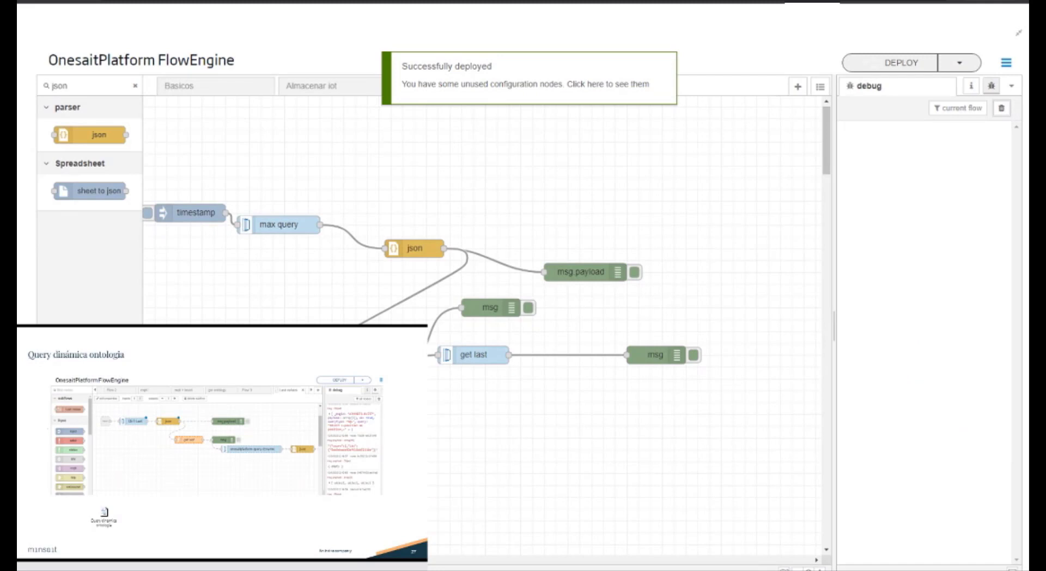
{"action": "left_click", "coordinate": [148, 213]}
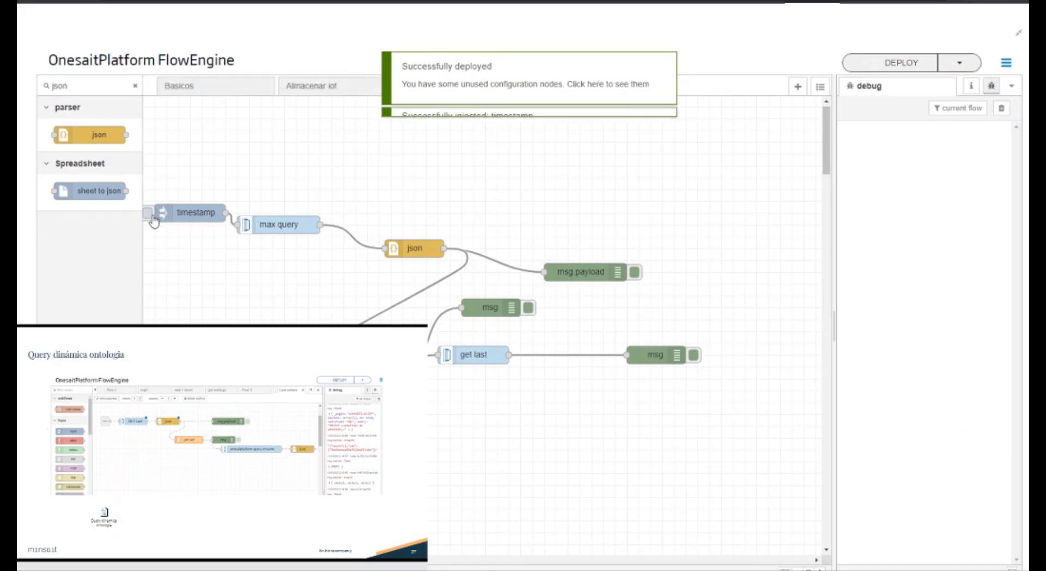
{"action": "left_click", "coordinate": [900, 292]}
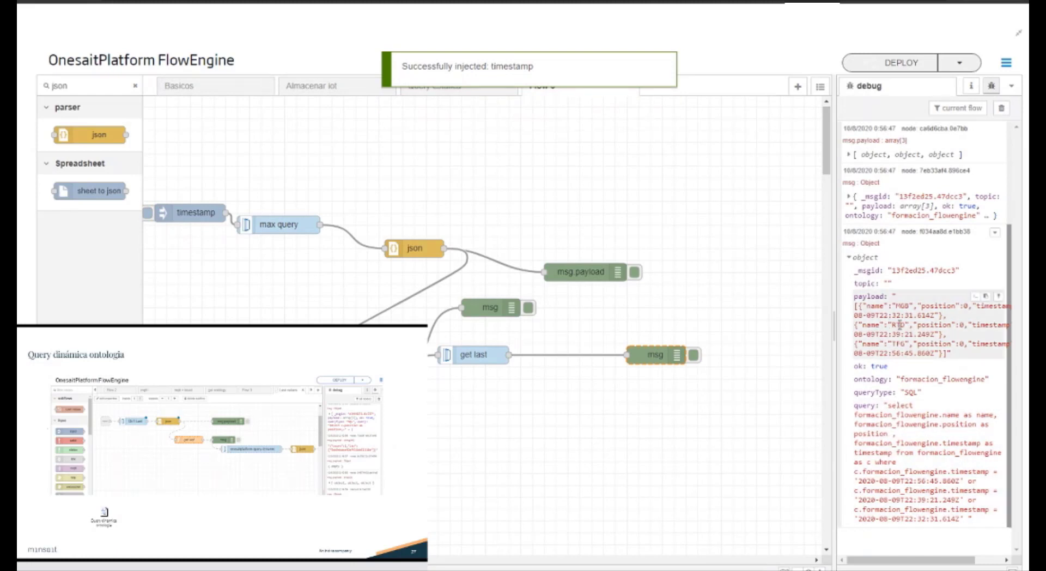
Step: Set the debug node after get last to output msg.payload and insert a json node on the wire between them
{"action": "left_click", "coordinate": [657, 354]}
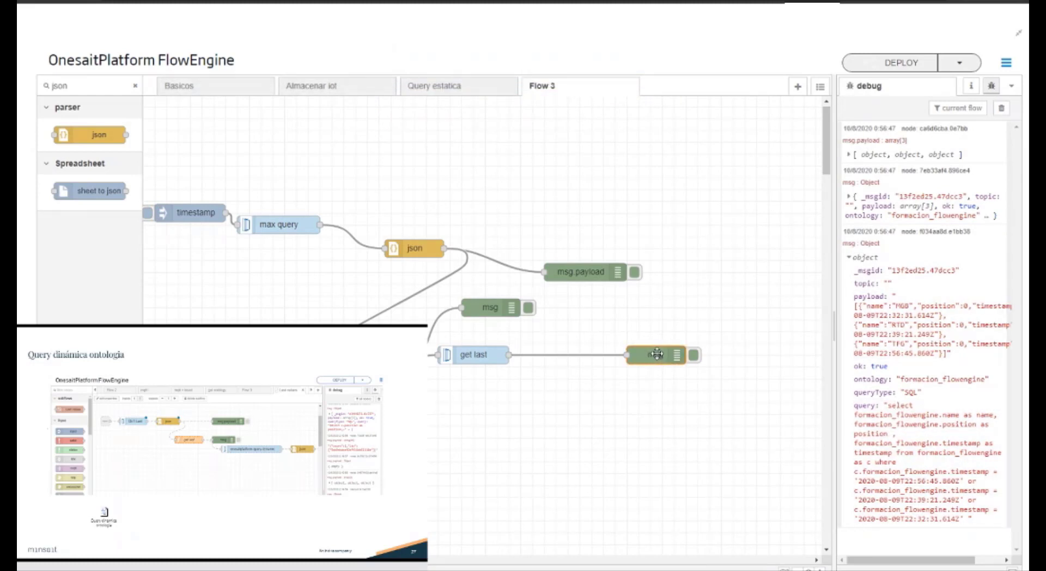
{"action": "double_click", "coordinate": [656, 354]}
{"action": "left_click", "coordinate": [631, 168]}
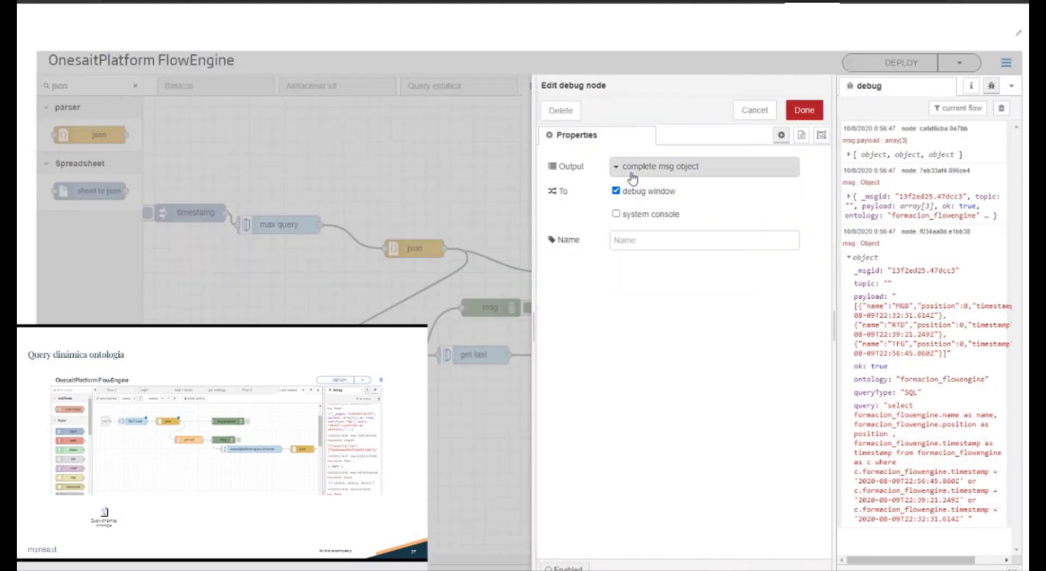
{"action": "left_click", "coordinate": [631, 185]}
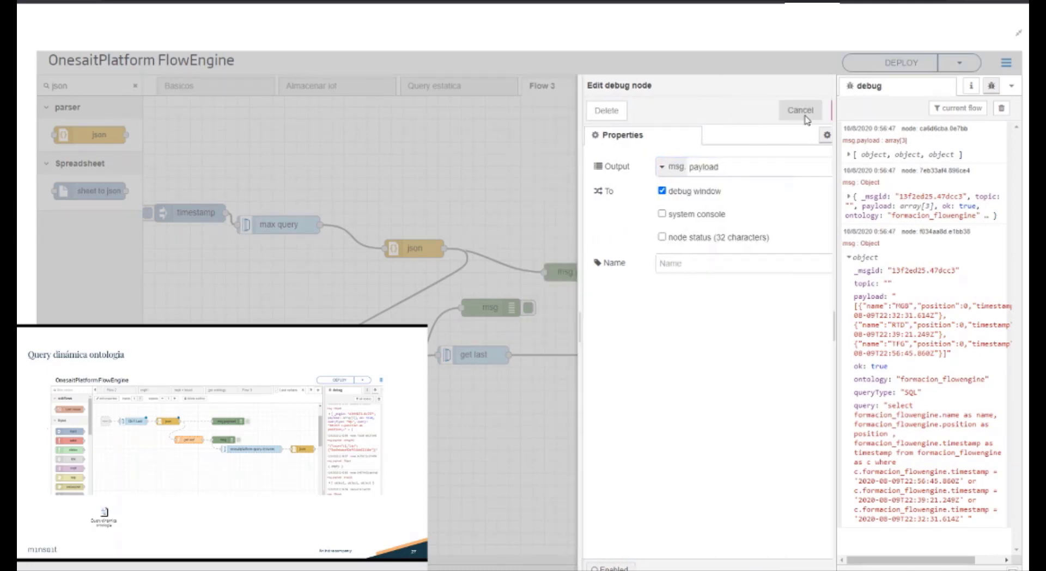
{"action": "left_click", "coordinate": [804, 110]}
{"action": "left_click_drag", "start_coordinate": [90, 134], "coordinate": [556, 365]}
Step: Deploy and rerun the timestamp inject with the debug messages cleared, and expand all three records of get last's parsed payload
{"action": "left_click", "coordinate": [901, 63]}
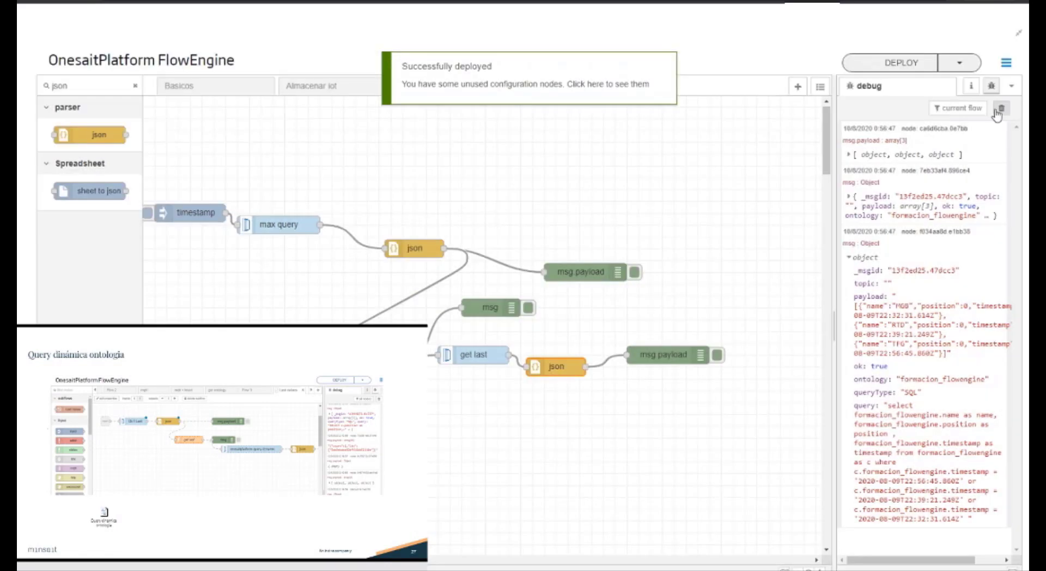
{"action": "left_click", "coordinate": [1001, 108]}
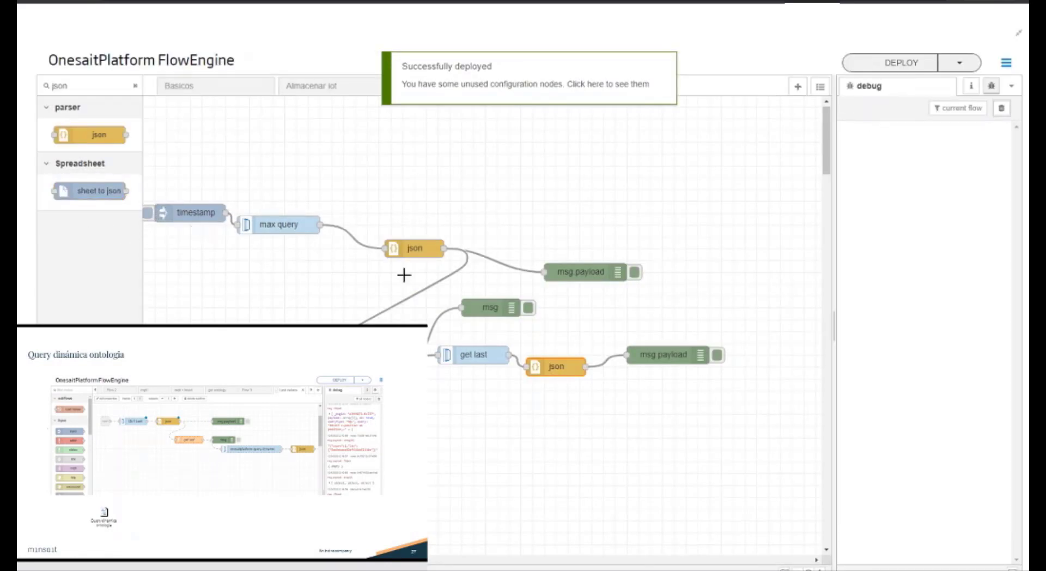
{"action": "left_click", "coordinate": [146, 213]}
{"action": "left_click", "coordinate": [909, 259]}
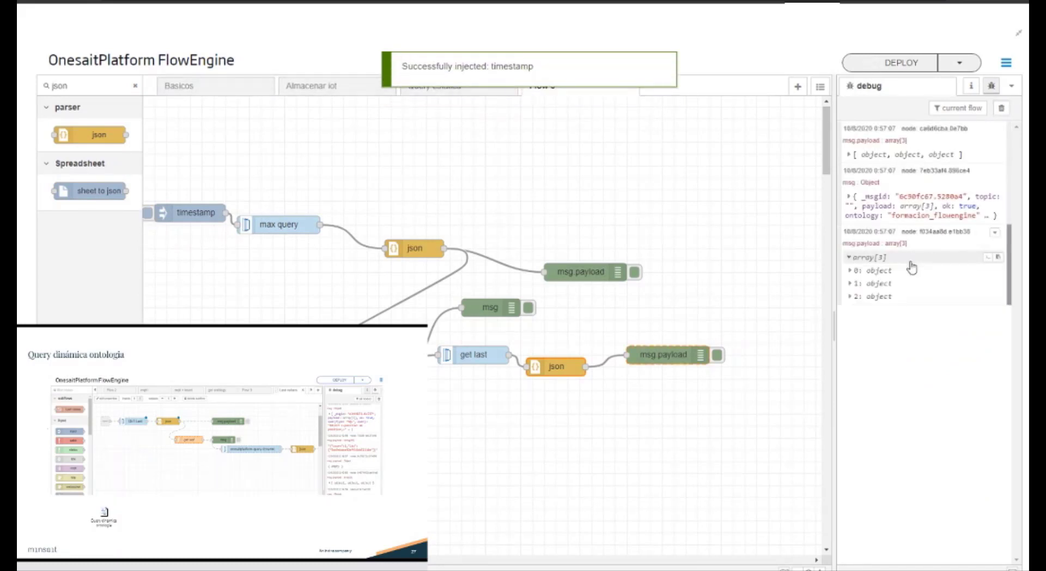
{"action": "left_click", "coordinate": [888, 270]}
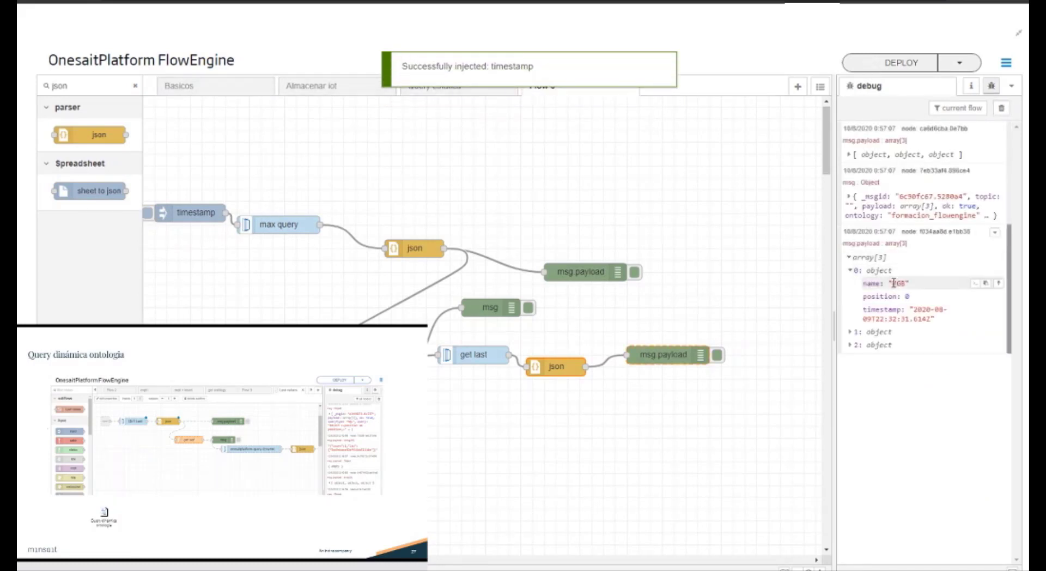
{"action": "left_click", "coordinate": [891, 332]}
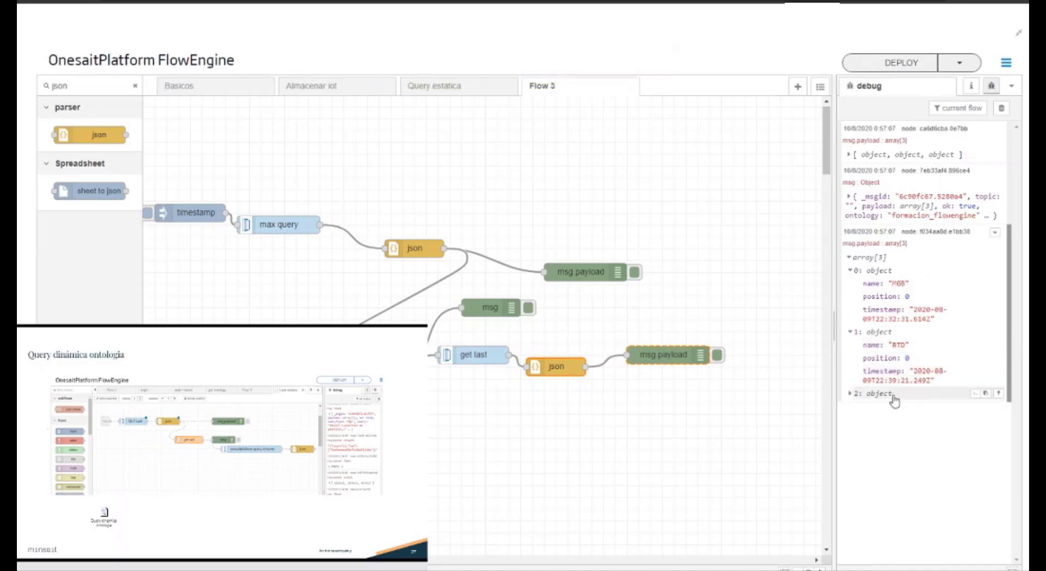
{"action": "left_click", "coordinate": [906, 393]}
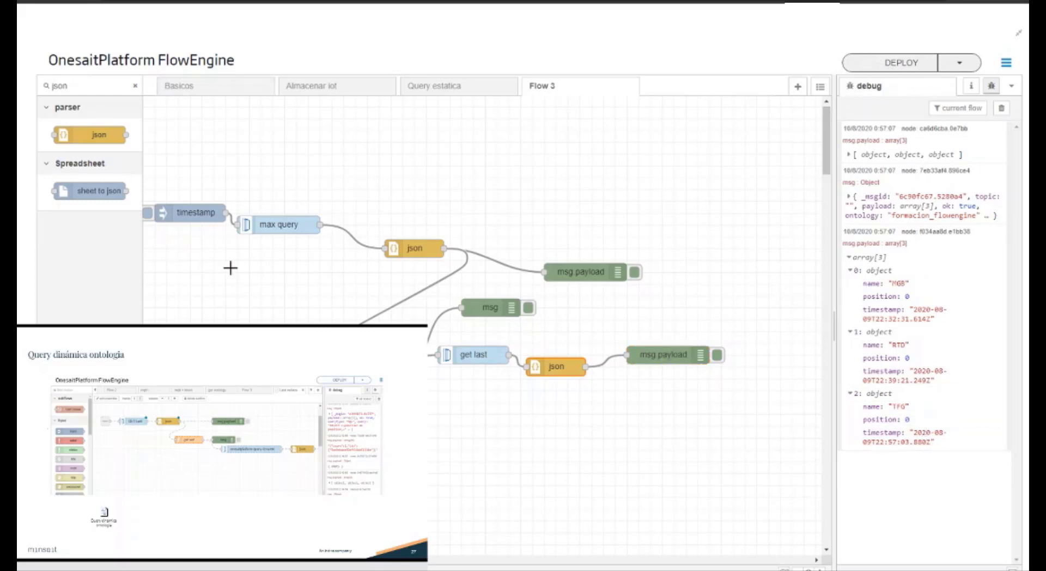
Step: Rerun the timestamp inject and expand the three records of the newest get last payload to compare their timestamps
{"action": "left_click", "coordinate": [149, 213]}
{"action": "left_click", "coordinate": [919, 554]}
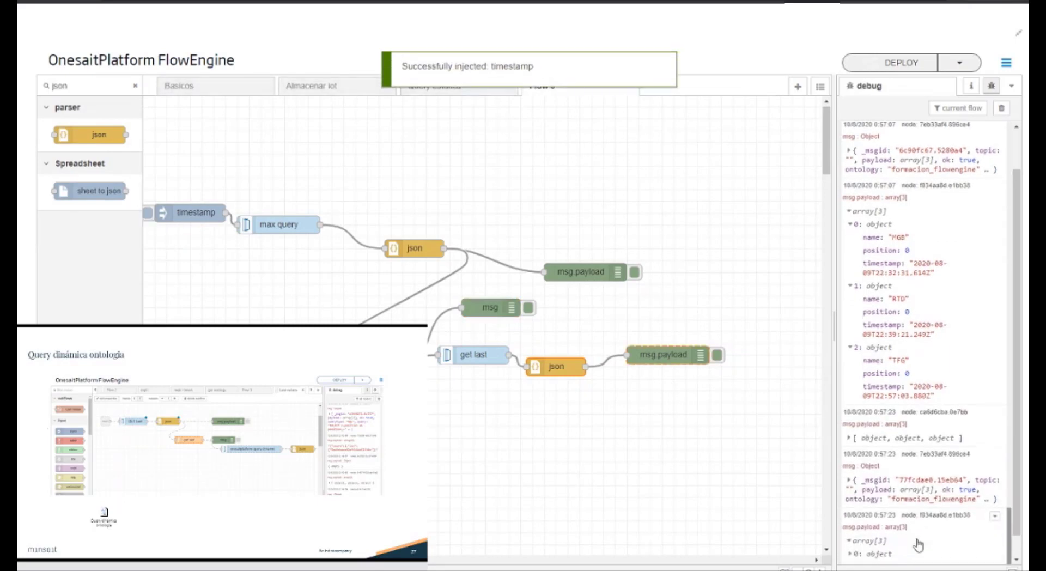
{"action": "left_click", "coordinate": [901, 542]}
{"action": "left_click", "coordinate": [902, 534]}
{"action": "scroll", "coordinate": [903, 534], "scroll_direction": "down", "scroll_amount": 2}
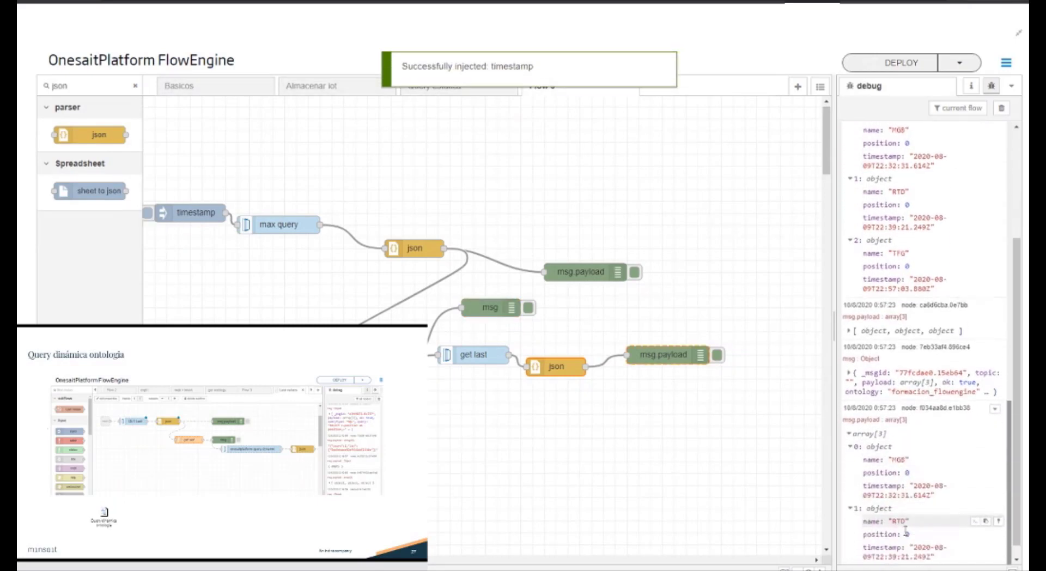
{"action": "left_click", "coordinate": [902, 556]}
{"action": "scroll", "coordinate": [910, 556], "scroll_direction": "down", "scroll_amount": 1}
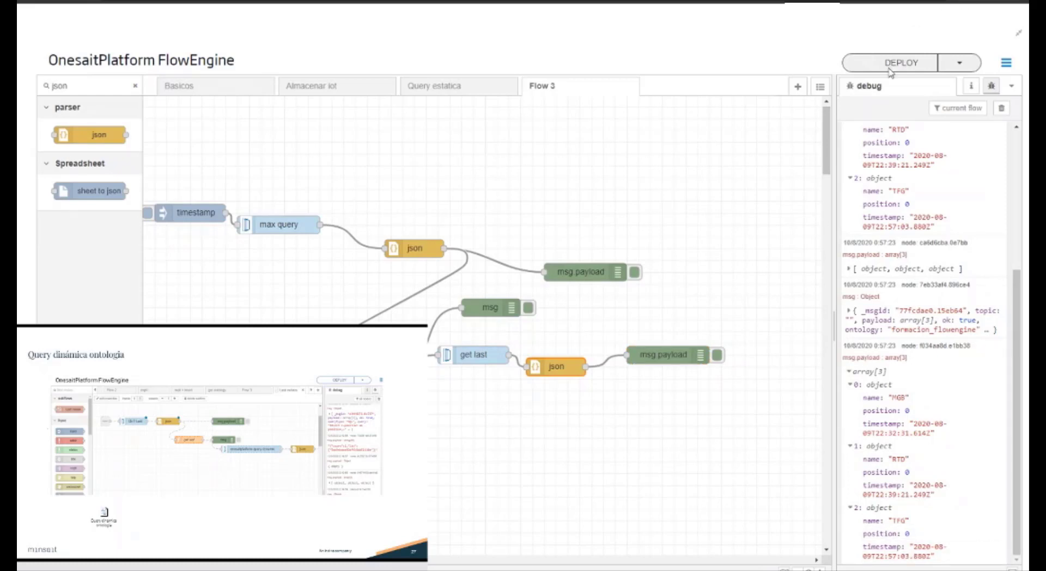
Step: Clear the debug messages, rerun the timestamp inject, and expand all three records of get last's parsed payload
{"action": "left_click", "coordinate": [1001, 108]}
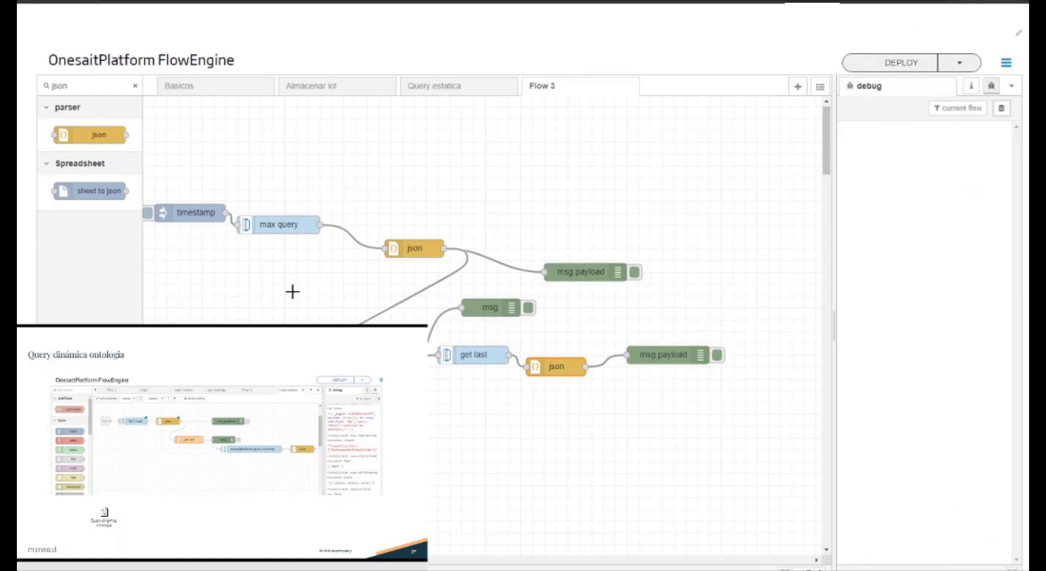
{"action": "left_click", "coordinate": [147, 213]}
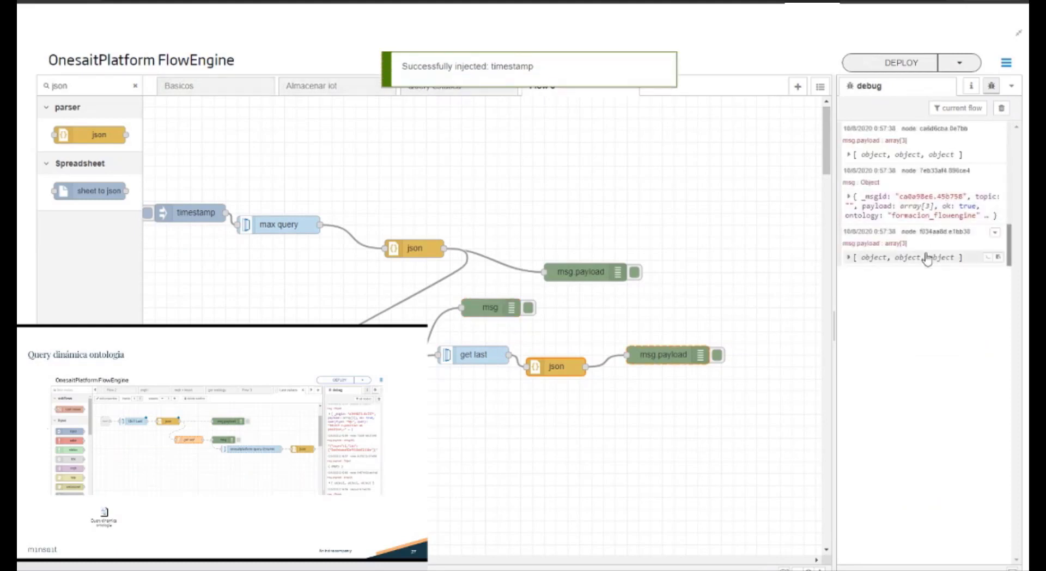
{"action": "left_click", "coordinate": [864, 257]}
{"action": "left_click", "coordinate": [871, 283]}
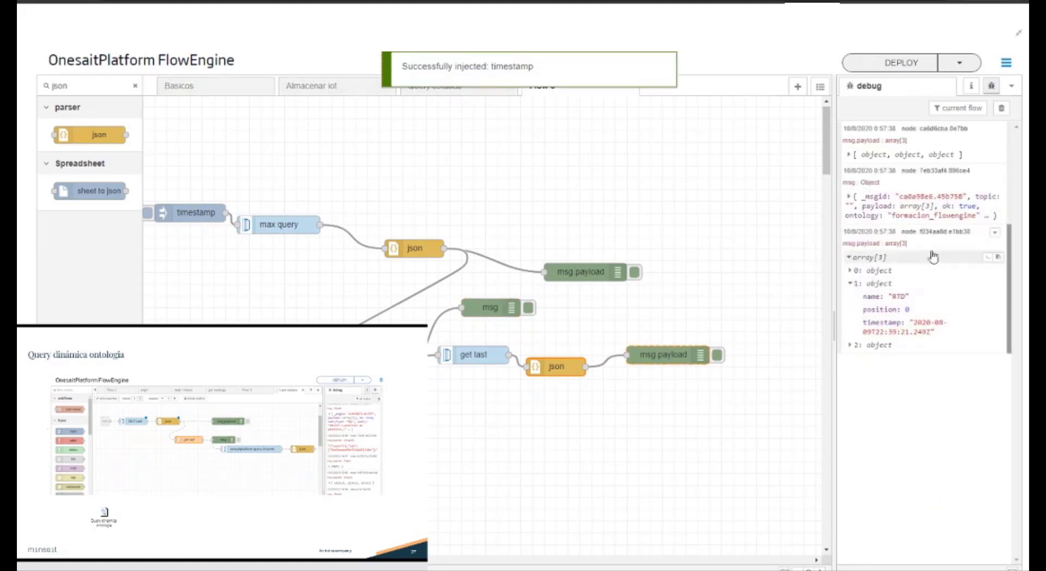
{"action": "left_click", "coordinate": [874, 273]}
{"action": "left_click", "coordinate": [875, 393]}
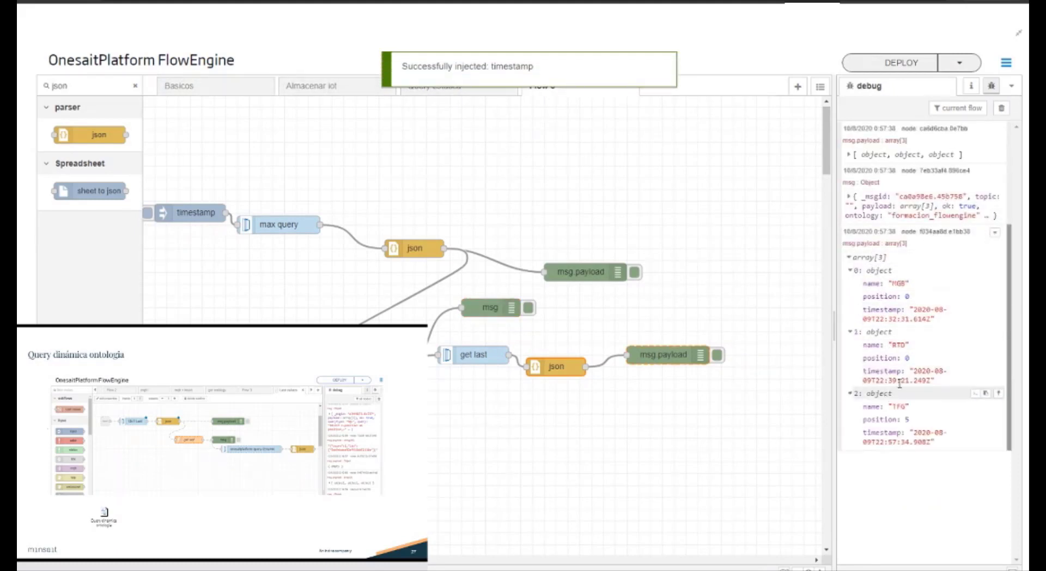
Step: Check the Almacenar iot flow, and rerun Flow 3's timestamp inject to read the third record of the newest get last payload
{"action": "left_click", "coordinate": [357, 91]}
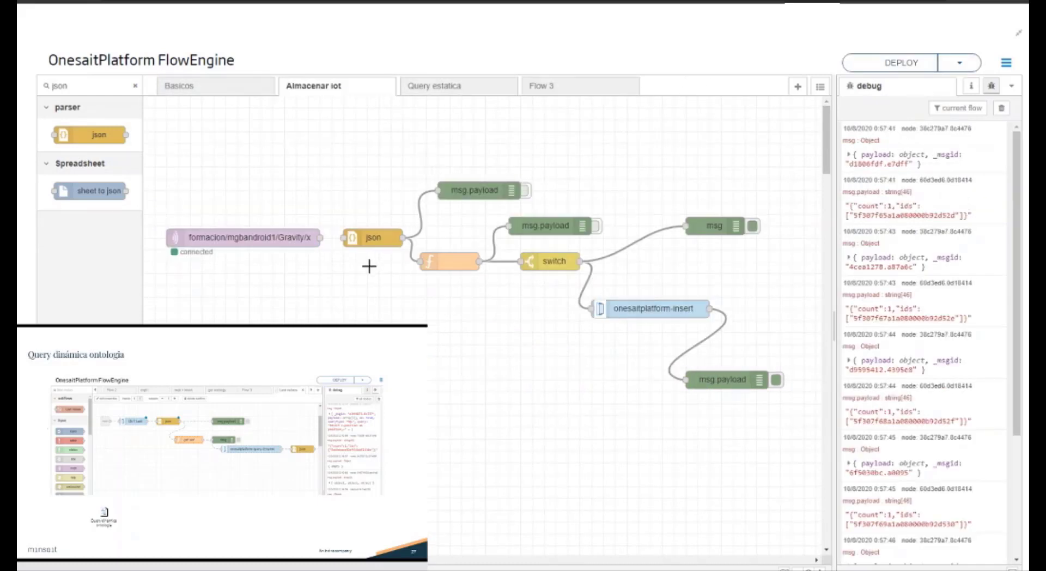
{"action": "left_click", "coordinate": [543, 88]}
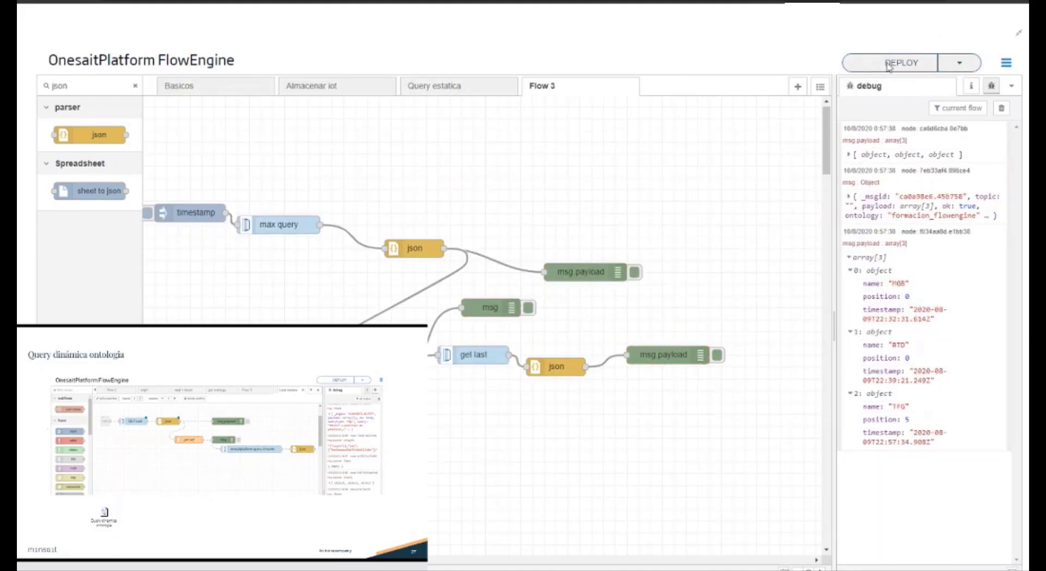
{"action": "left_click", "coordinate": [148, 212]}
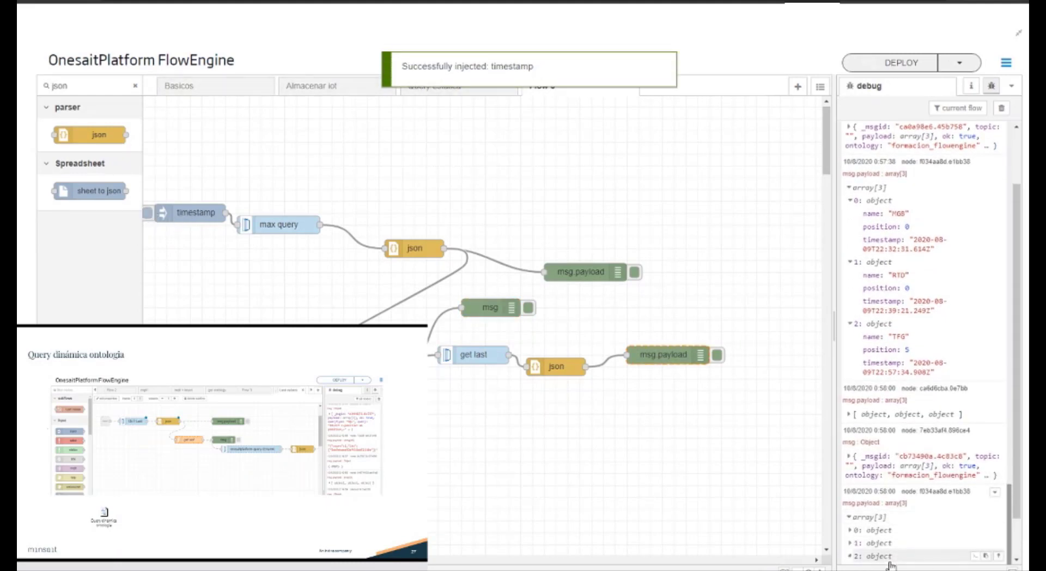
{"action": "scroll", "coordinate": [888, 553], "scroll_direction": "down", "scroll_amount": 2}
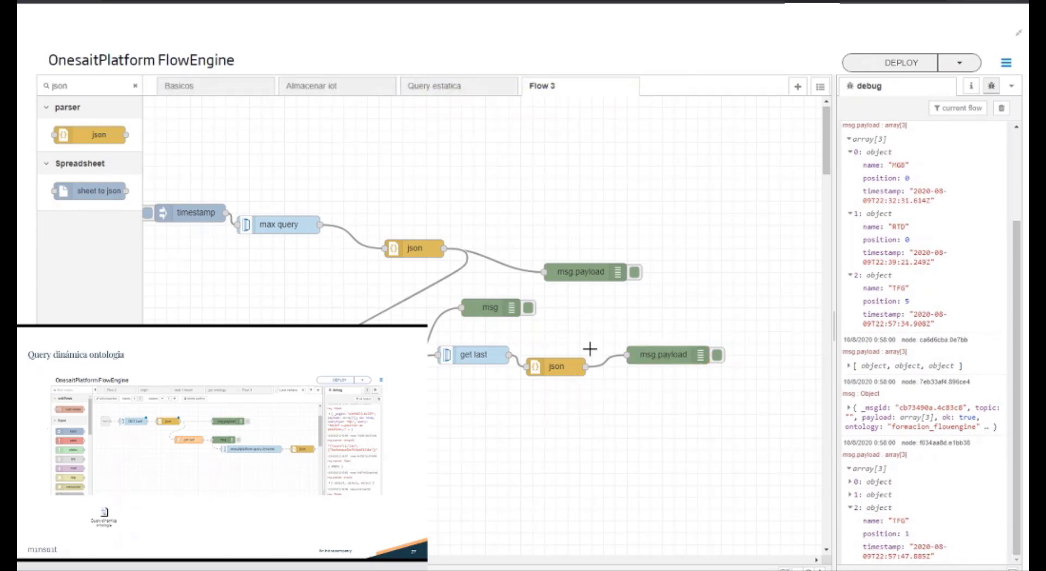
Step: Delete the msg debug node feeding off the function and the msg.payload debug node after the first json node
{"action": "left_click", "coordinate": [478, 304]}
{"action": "key", "text": "Delete"}
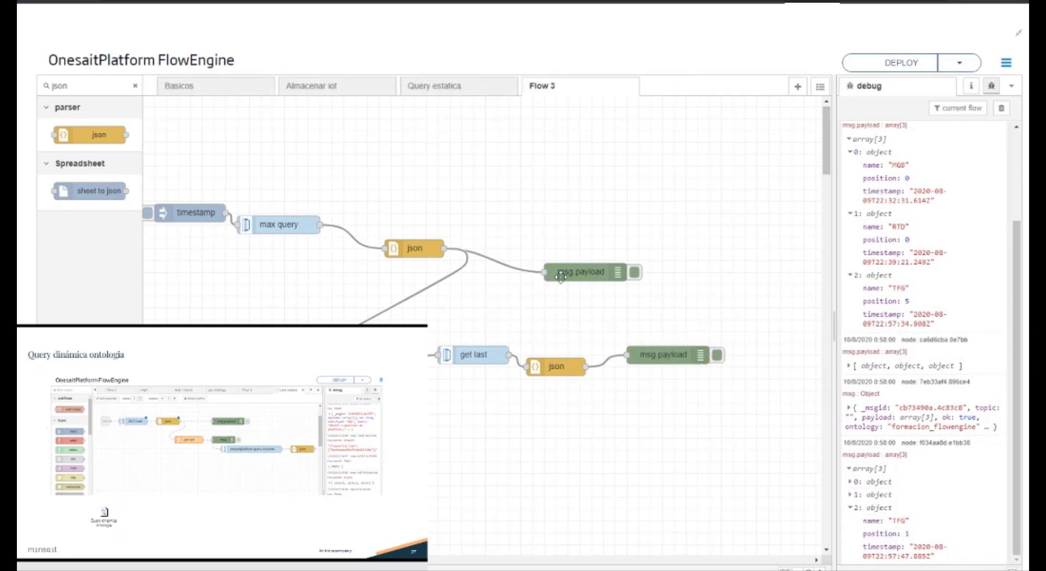
{"action": "left_click", "coordinate": [561, 274]}
{"action": "key", "text": "Delete"}
Step: Move the function node beside the first json node, space get last, json and msg.payload out beneath it, and deploy
{"action": "left_click_drag", "start_coordinate": [646, 351], "coordinate": [718, 351]}
{"action": "left_click_drag", "start_coordinate": [572, 372], "coordinate": [629, 322]}
{"action": "left_click_drag", "start_coordinate": [503, 357], "coordinate": [550, 321]}
{"action": "left_click_drag", "start_coordinate": [362, 370], "coordinate": [539, 249]}
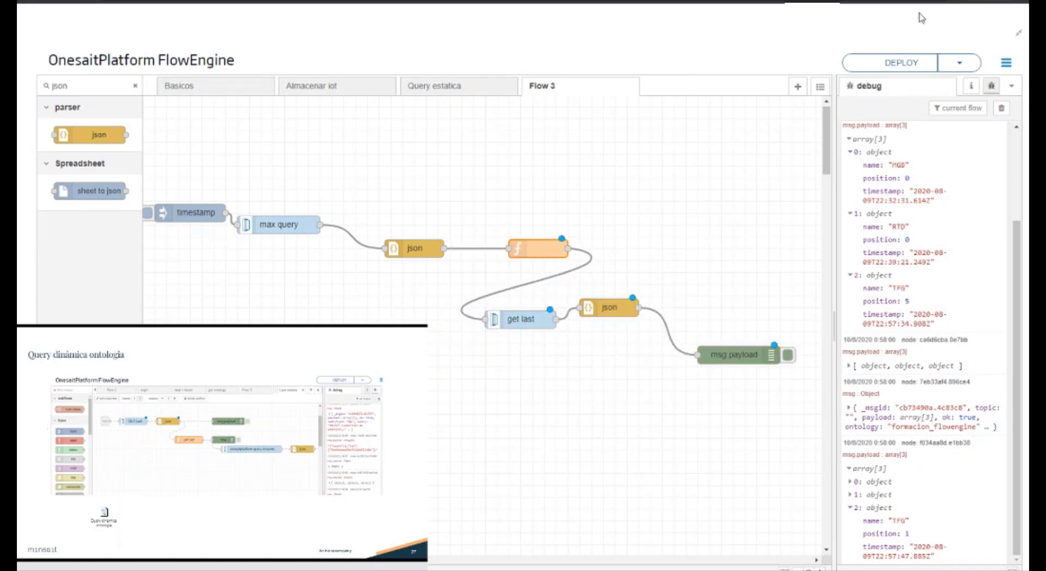
{"action": "left_click", "coordinate": [915, 64]}
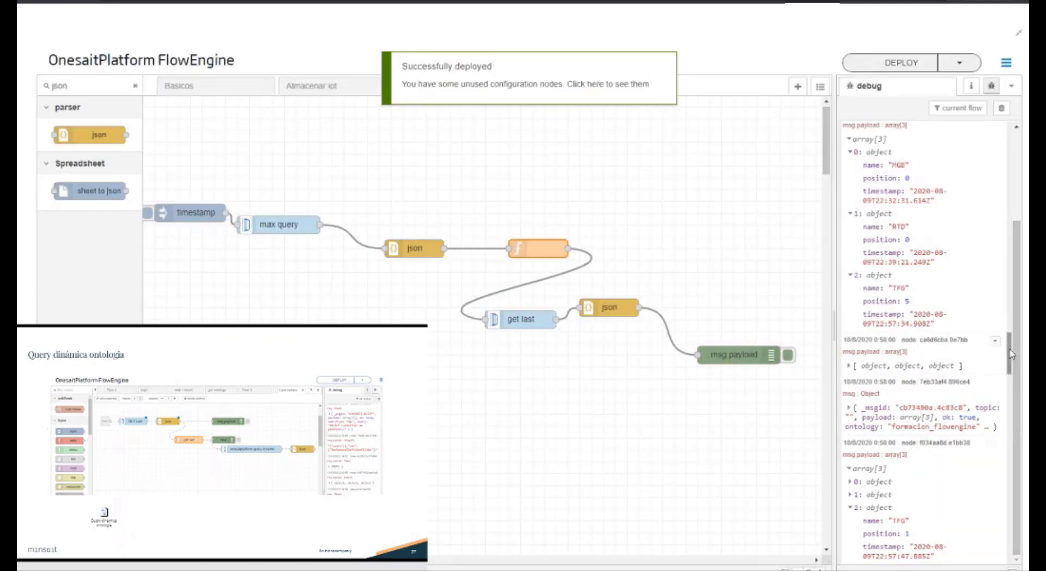
{"action": "scroll", "coordinate": [531, 184], "scroll_direction": "down", "scroll_amount": 1}
{"action": "scroll", "coordinate": [531, 184], "scroll_direction": "down", "scroll_amount": 1}
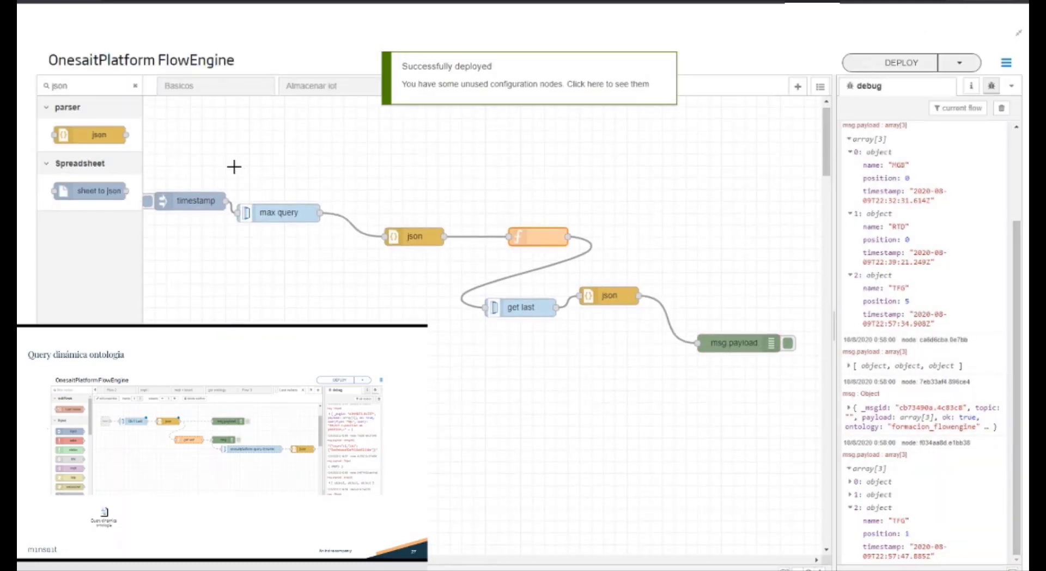
Step: Line up max query, json, function, get last, json and msg.payload in one straight row and deploy
{"action": "left_click_drag", "start_coordinate": [235, 175], "coordinate": [445, 323]}
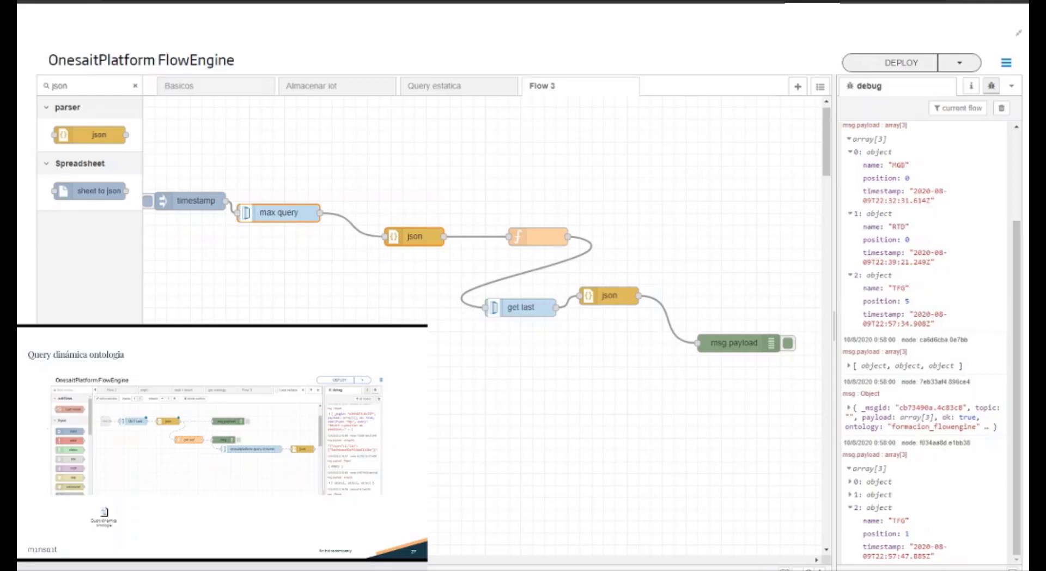
{"action": "left_click_drag", "start_coordinate": [419, 238], "coordinate": [403, 213]}
{"action": "left_click", "coordinate": [420, 254]}
{"action": "left_click_drag", "start_coordinate": [555, 241], "coordinate": [520, 216]}
{"action": "left_click_drag", "start_coordinate": [542, 309], "coordinate": [612, 217]}
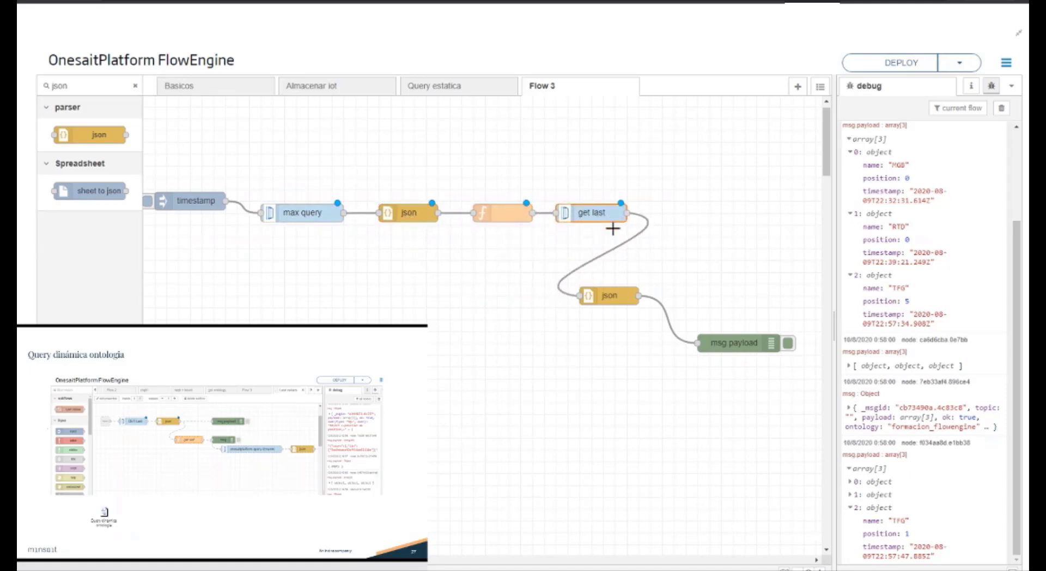
{"action": "left_click_drag", "start_coordinate": [621, 297], "coordinate": [662, 216]}
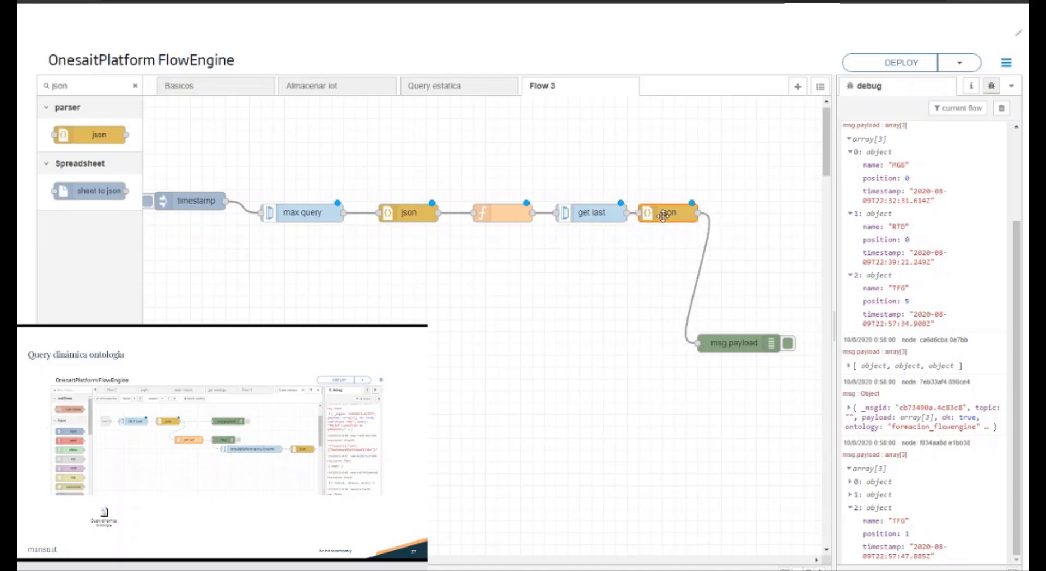
{"action": "left_click_drag", "start_coordinate": [750, 347], "coordinate": [787, 218]}
{"action": "left_click", "coordinate": [883, 63]}
Step: Convert the five nodes from max query through the second json node into a subflow
{"action": "left_click_drag", "start_coordinate": [232, 165], "coordinate": [714, 233]}
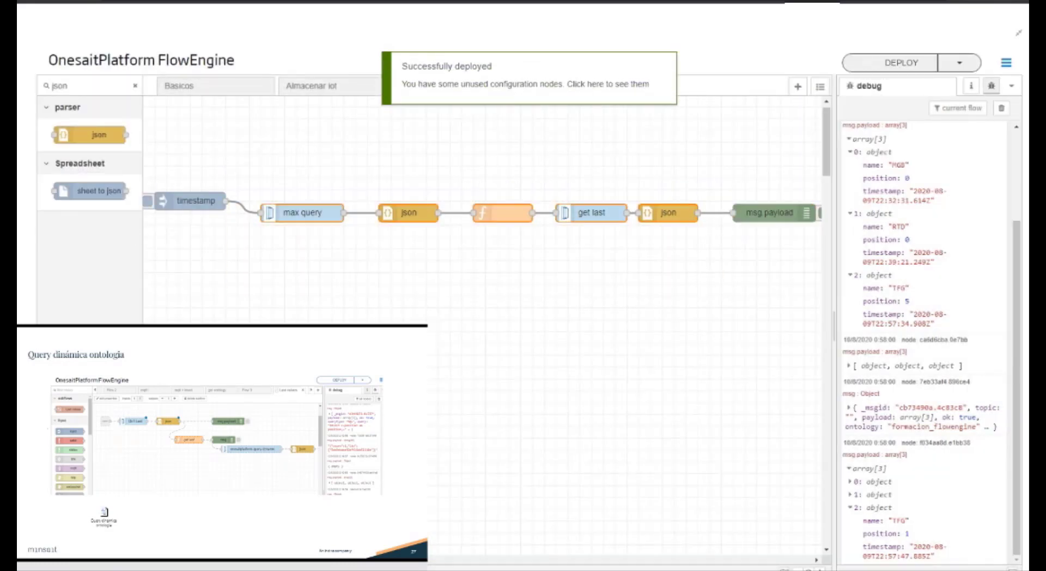
{"action": "left_click", "coordinate": [1006, 64]}
{"action": "mouse_move", "coordinate": [918, 210]}
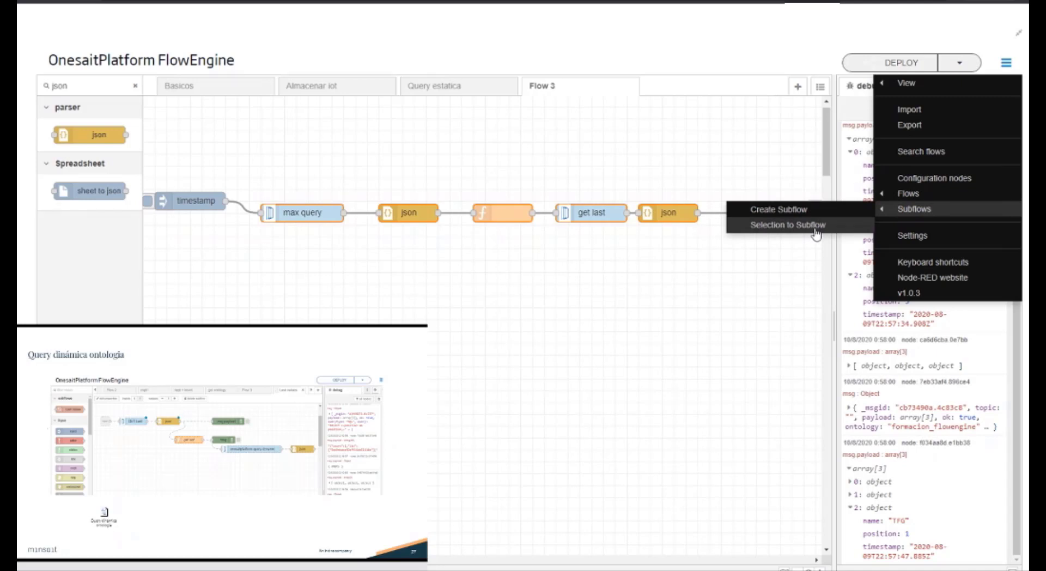
{"action": "left_click", "coordinate": [815, 234]}
Step: Name the new subflow instance Get last and deploy, with the node palette filter cleared
{"action": "double_click", "coordinate": [494, 212]}
{"action": "left_click", "coordinate": [693, 164]}
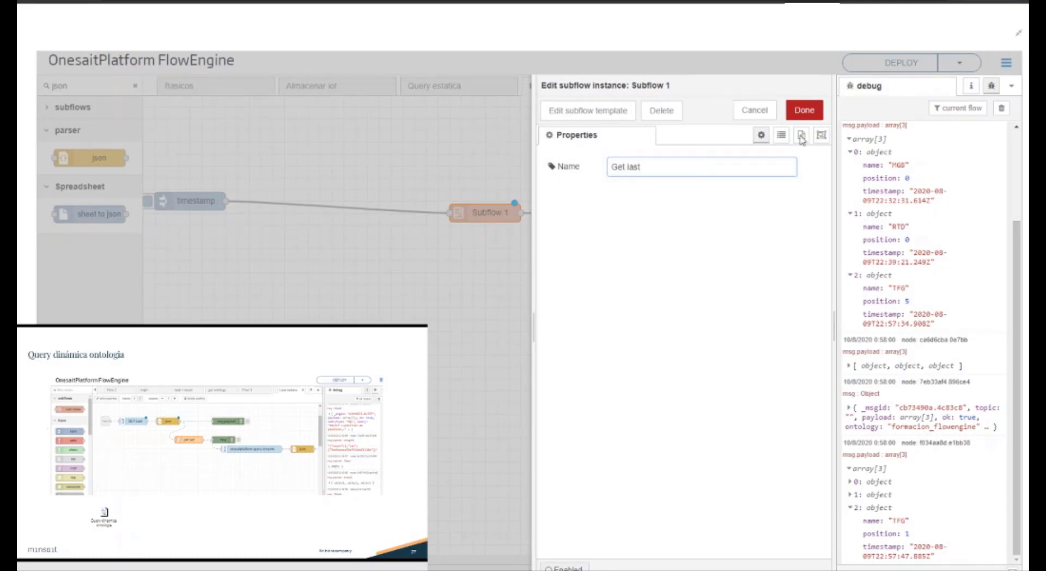
{"action": "left_click", "coordinate": [804, 109]}
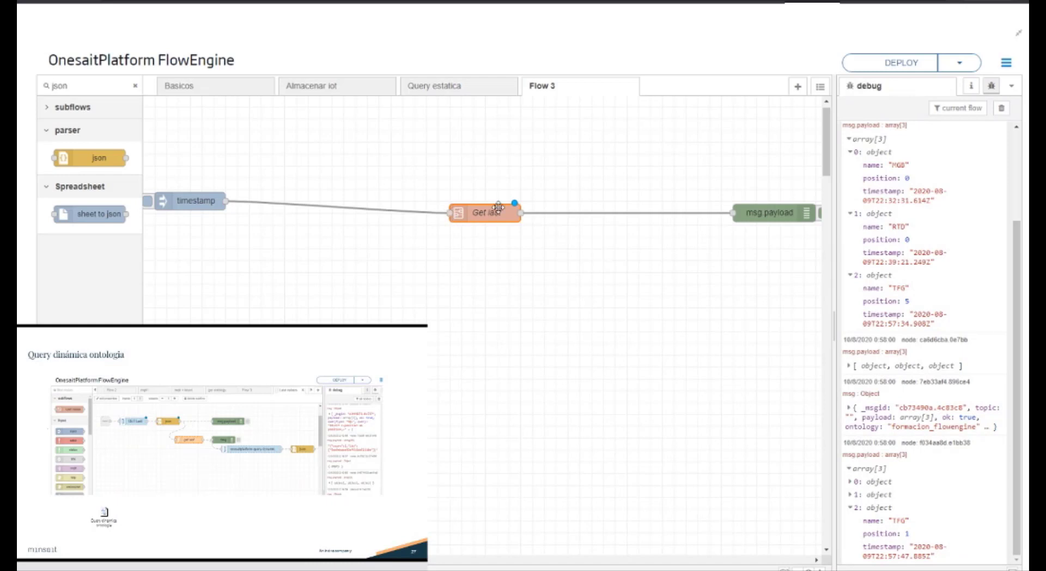
{"action": "double_click", "coordinate": [497, 211]}
{"action": "left_click", "coordinate": [744, 108]}
{"action": "left_click", "coordinate": [135, 86]}
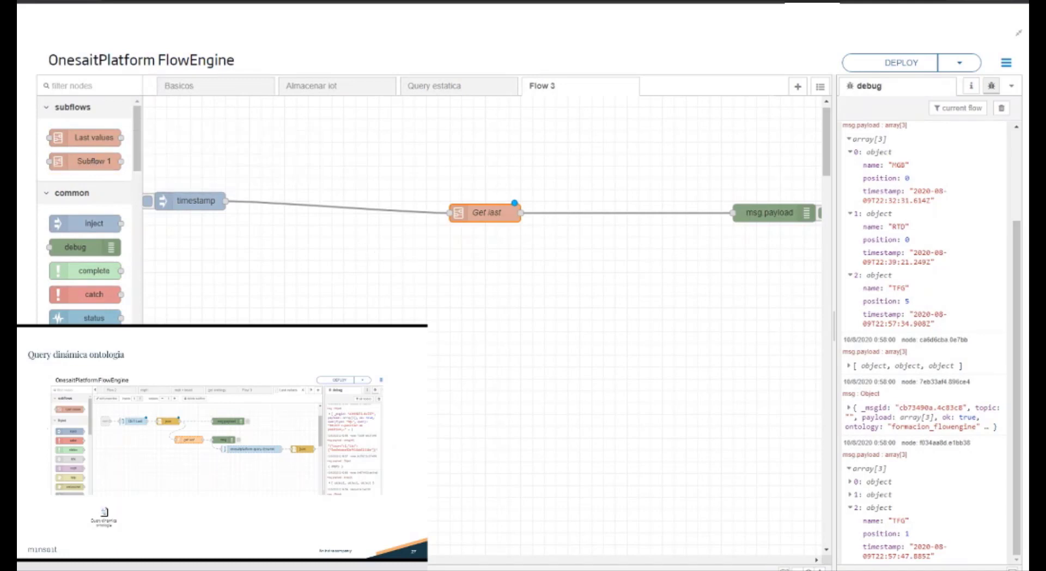
{"action": "left_click", "coordinate": [906, 64]}
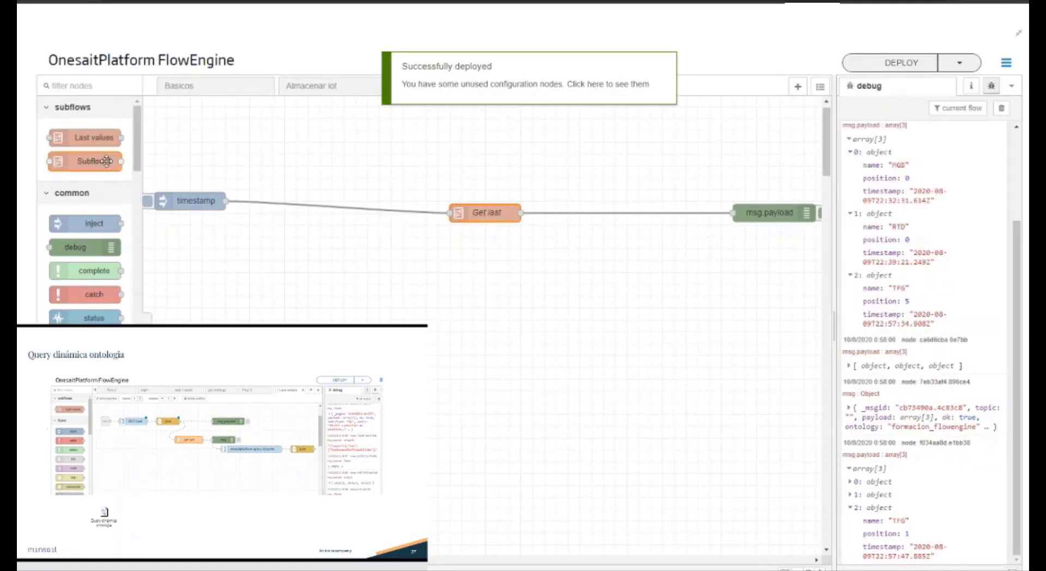
Step: Look into the Last values subflow and rename the Subflow 1 template to Get last
{"action": "double_click", "coordinate": [61, 138]}
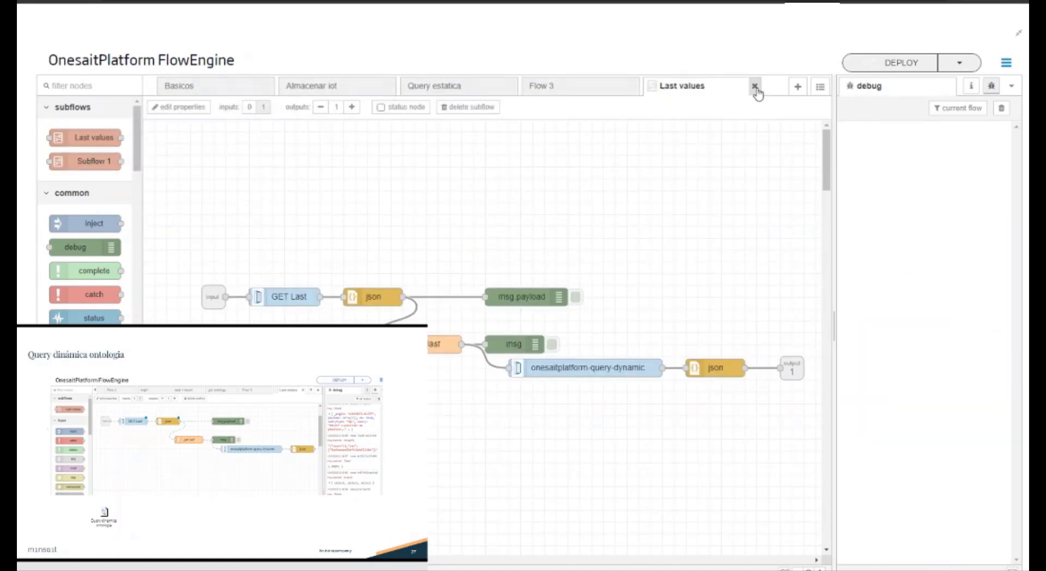
{"action": "left_click", "coordinate": [755, 87]}
{"action": "double_click", "coordinate": [87, 161]}
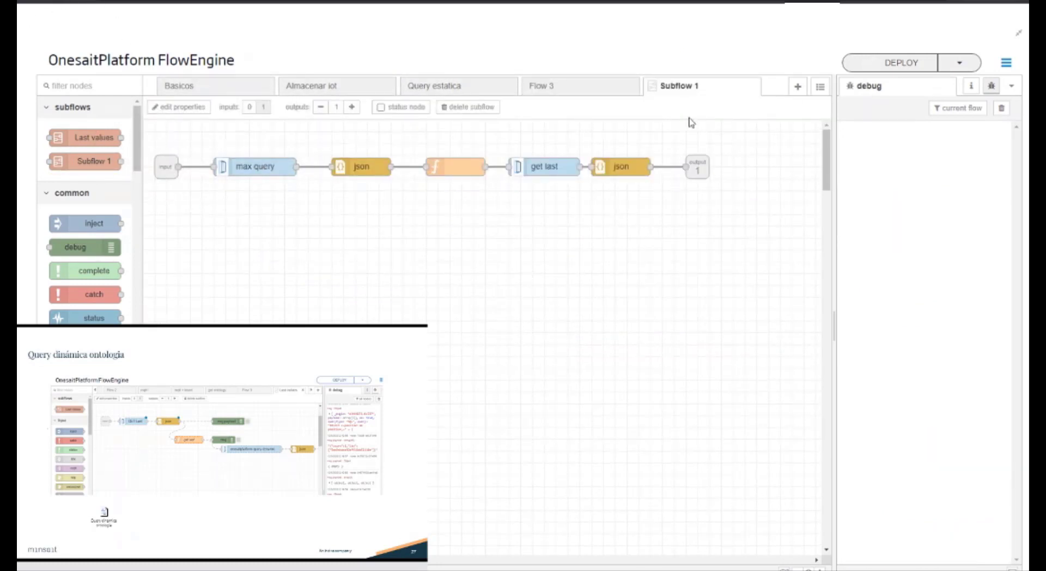
{"action": "double_click", "coordinate": [695, 94]}
{"action": "left_click", "coordinate": [703, 170]}
{"action": "key", "text": "ctrl+shift+Left"}
{"action": "key", "text": "ctrl+shift+Left"}
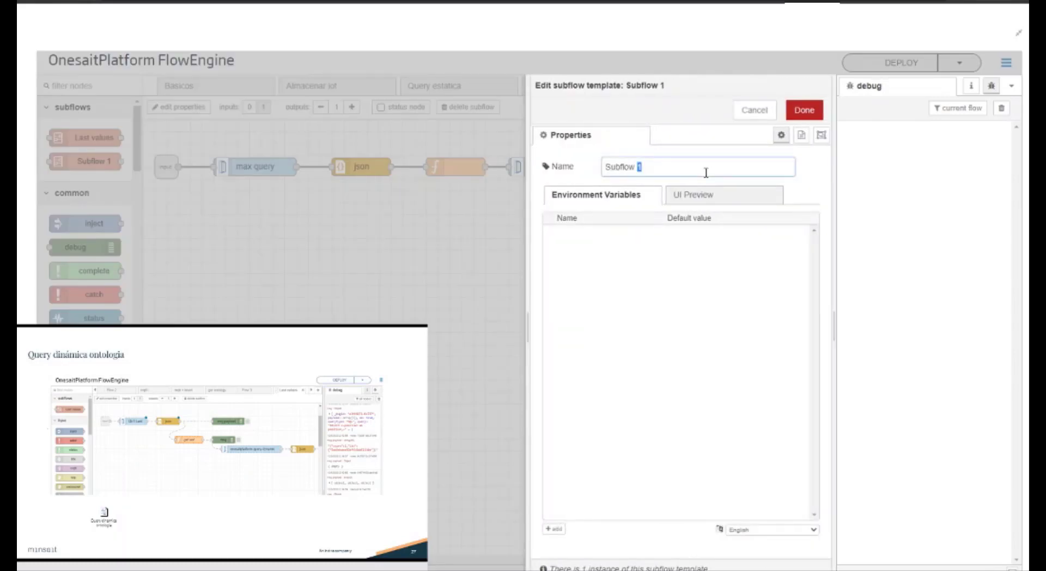
{"action": "type", "text": "Get last"}
{"action": "left_click", "coordinate": [804, 110]}
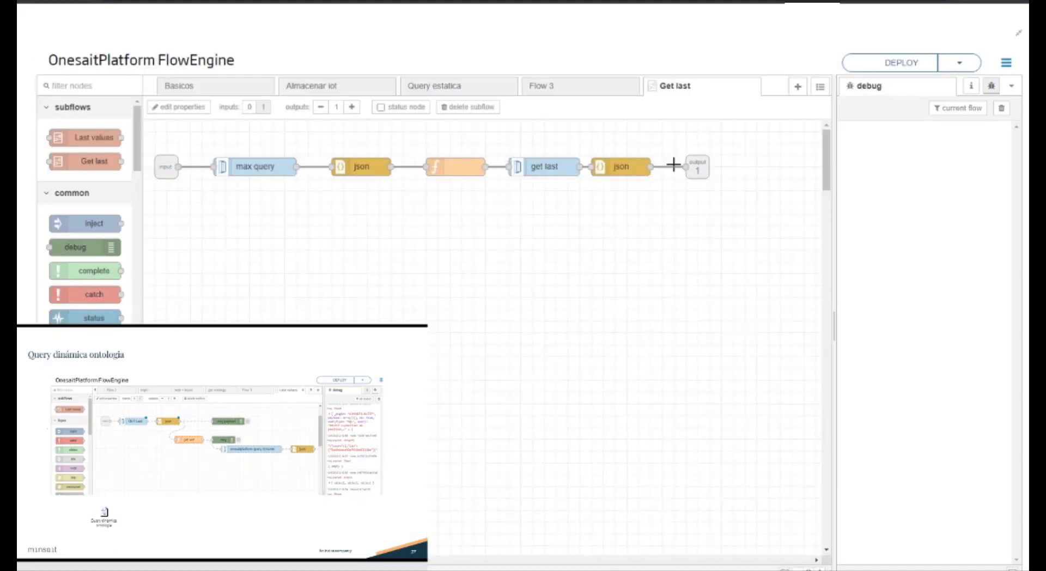
Step: Add two more outputs to the Get last subflow and wire the first json node to output 2
{"action": "left_click", "coordinate": [351, 107]}
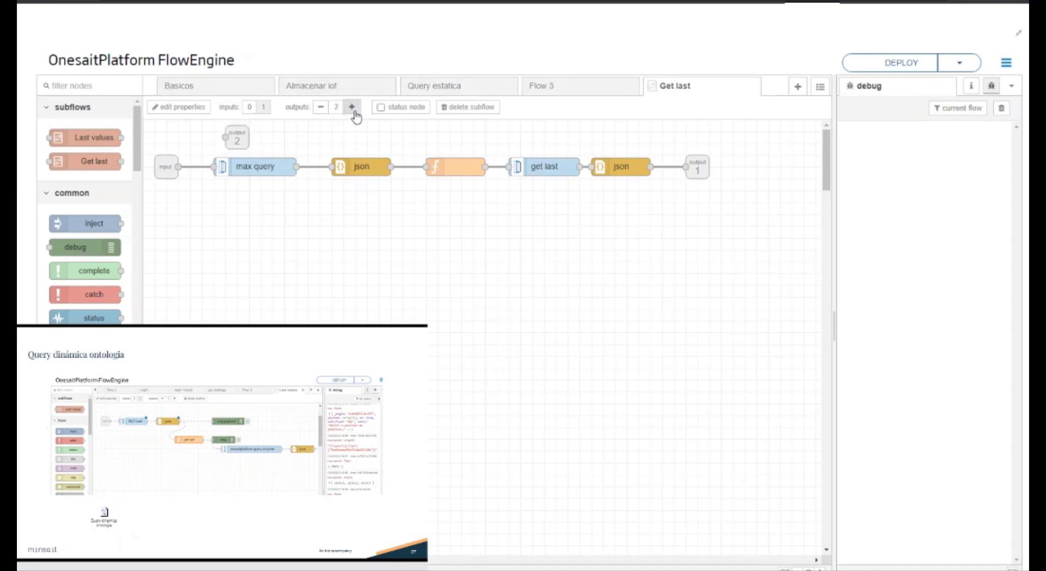
{"action": "left_click", "coordinate": [351, 107]}
{"action": "left_click_drag", "start_coordinate": [247, 132], "coordinate": [497, 311]}
{"action": "left_click_drag", "start_coordinate": [391, 166], "coordinate": [475, 309]}
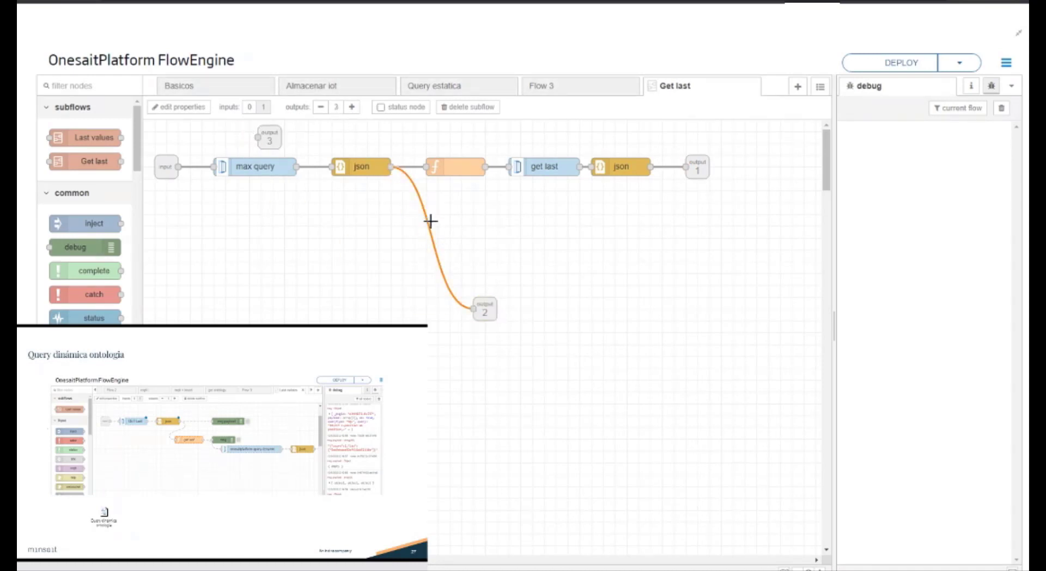
Step: Delete the wire to output 2 and remove outputs 2 and 3 from the Get last subflow
{"action": "key", "text": "Delete"}
{"action": "left_click", "coordinate": [495, 318]}
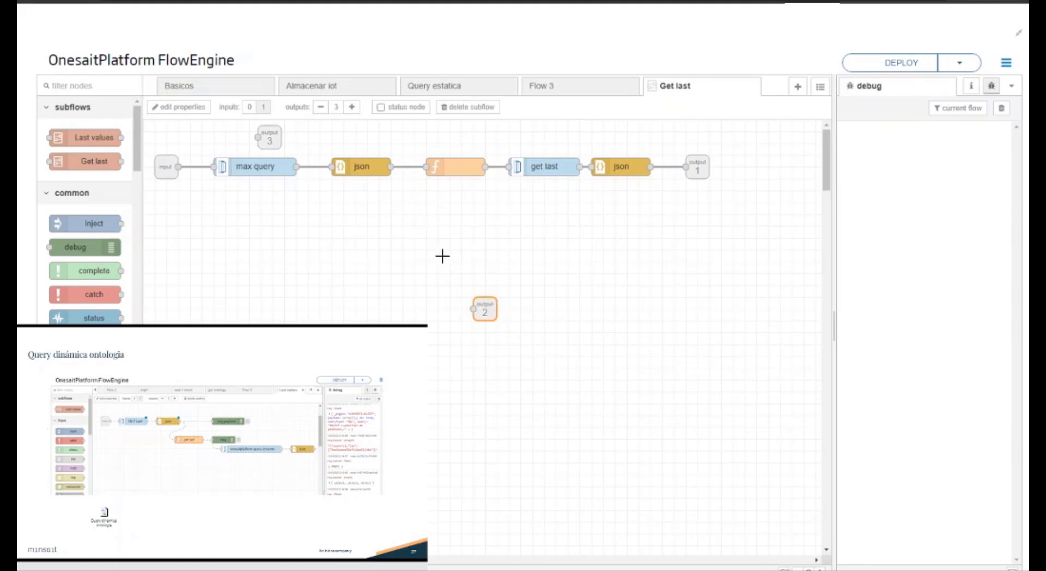
{"action": "key", "text": "Delete"}
{"action": "left_click", "coordinate": [267, 137]}
{"action": "key", "text": "Delete"}
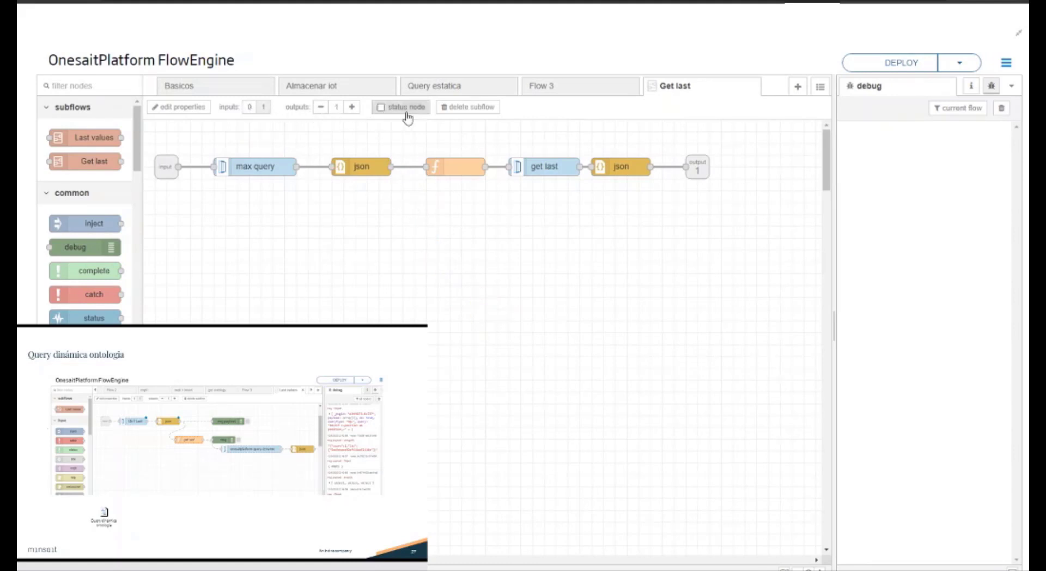
Step: Examine the UI preview and environment variables in the Get last subflow's properties and close them
{"action": "left_click", "coordinate": [205, 119]}
{"action": "left_click", "coordinate": [690, 204]}
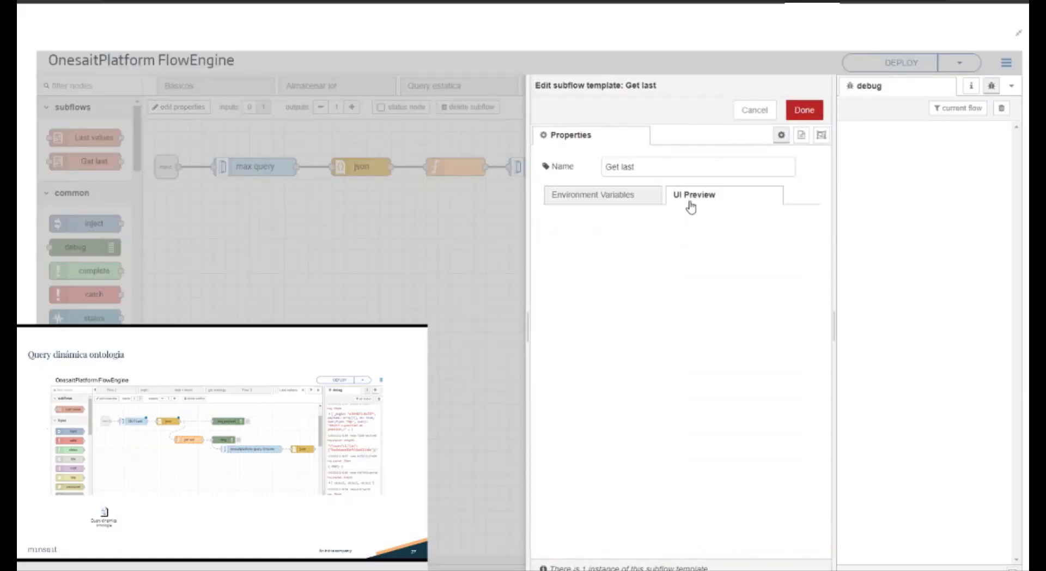
{"action": "left_click", "coordinate": [619, 200]}
{"action": "left_click", "coordinate": [803, 110]}
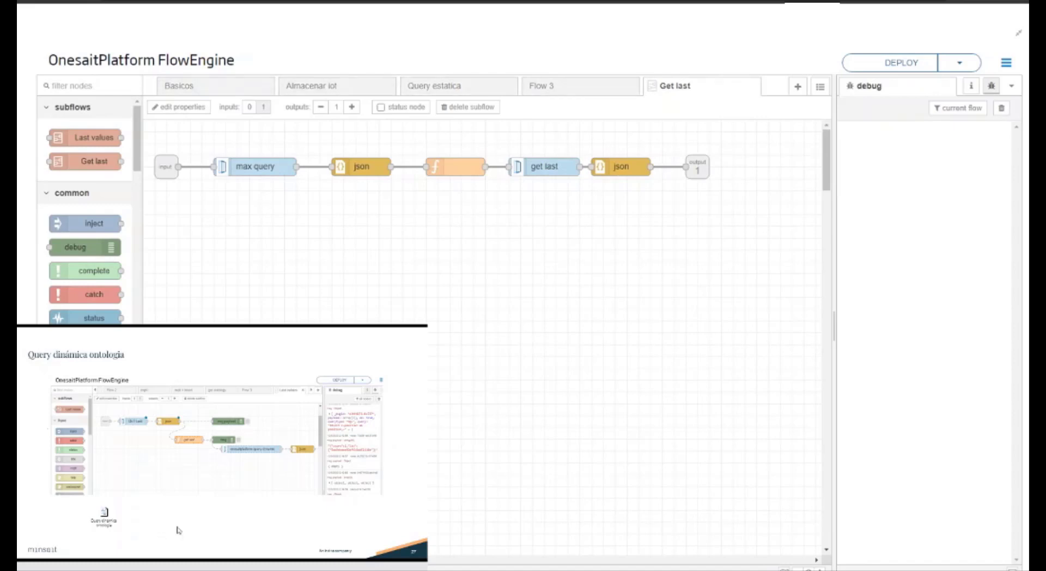
Step: Switch to the presentation and advance to the slide Crear API obtener últimos valores
{"action": "left_click", "coordinate": [251, 496]}
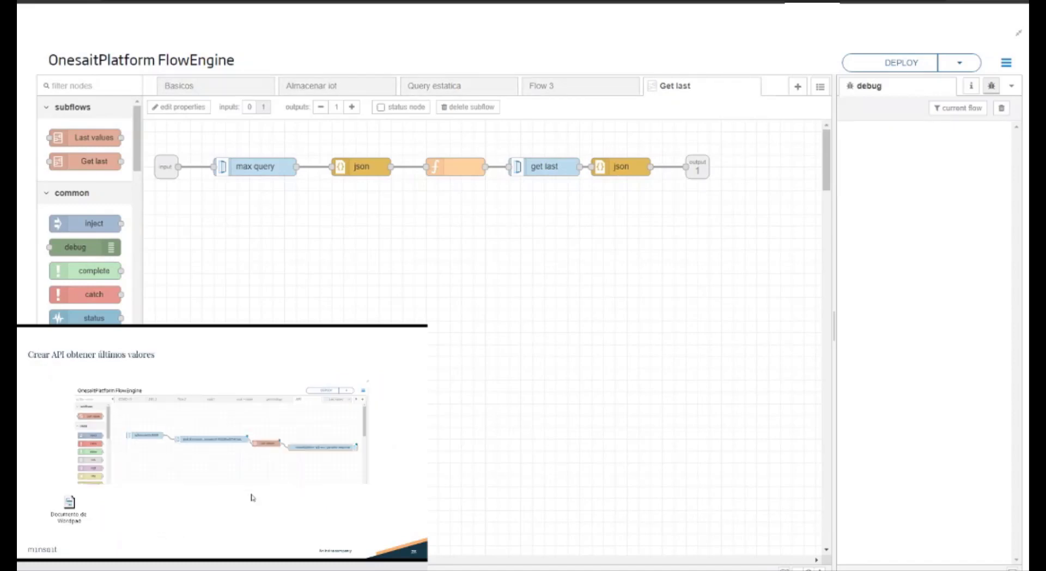
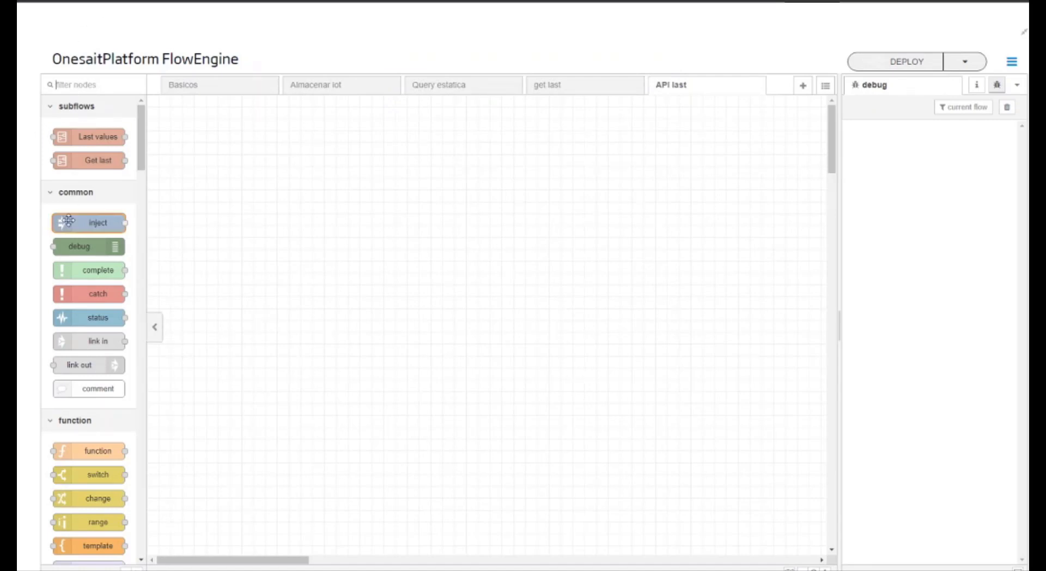
Step: Find the API nodes by filtering for "api" and add an onesaitplatform api rest node to the API last flow
{"action": "scroll", "coordinate": [93, 266], "scroll_direction": "down", "scroll_amount": 3}
{"action": "scroll", "coordinate": [94, 267], "scroll_direction": "down", "scroll_amount": 10}
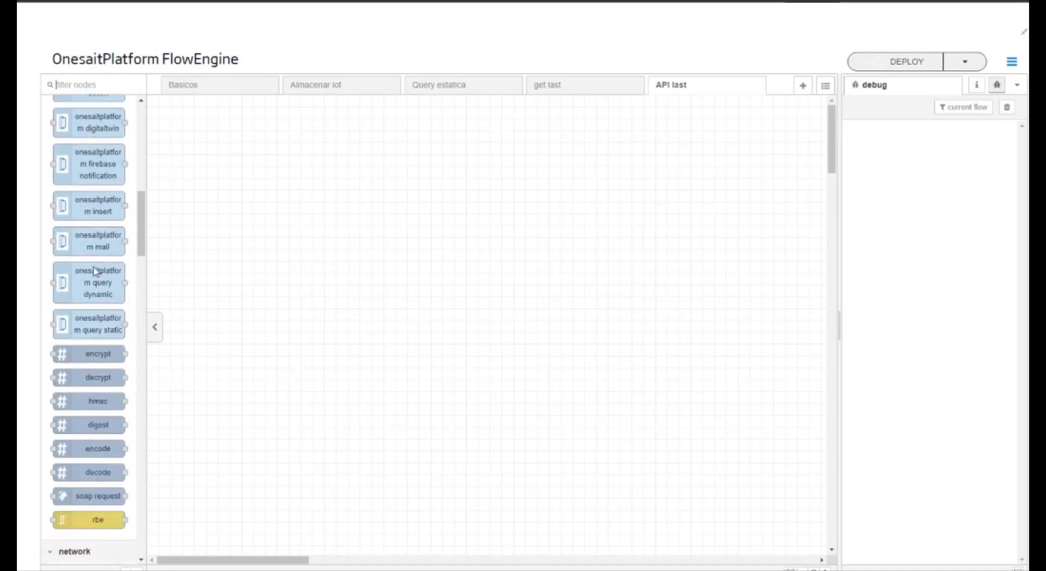
{"action": "scroll", "coordinate": [93, 261], "scroll_direction": "up", "scroll_amount": 2}
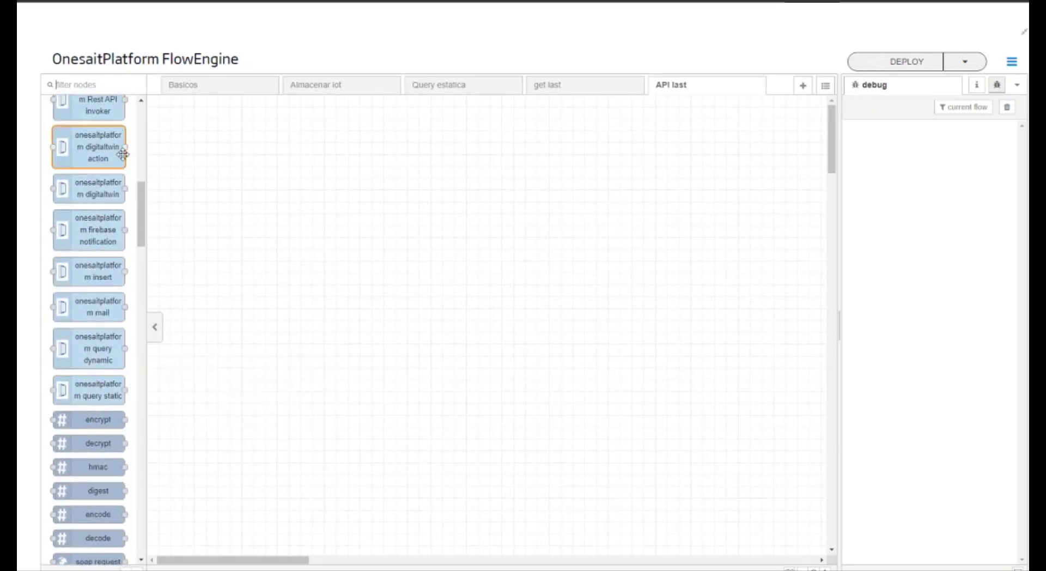
{"action": "scroll", "coordinate": [107, 182], "scroll_direction": "up", "scroll_amount": 1}
{"action": "scroll", "coordinate": [109, 93], "scroll_direction": "up", "scroll_amount": 2}
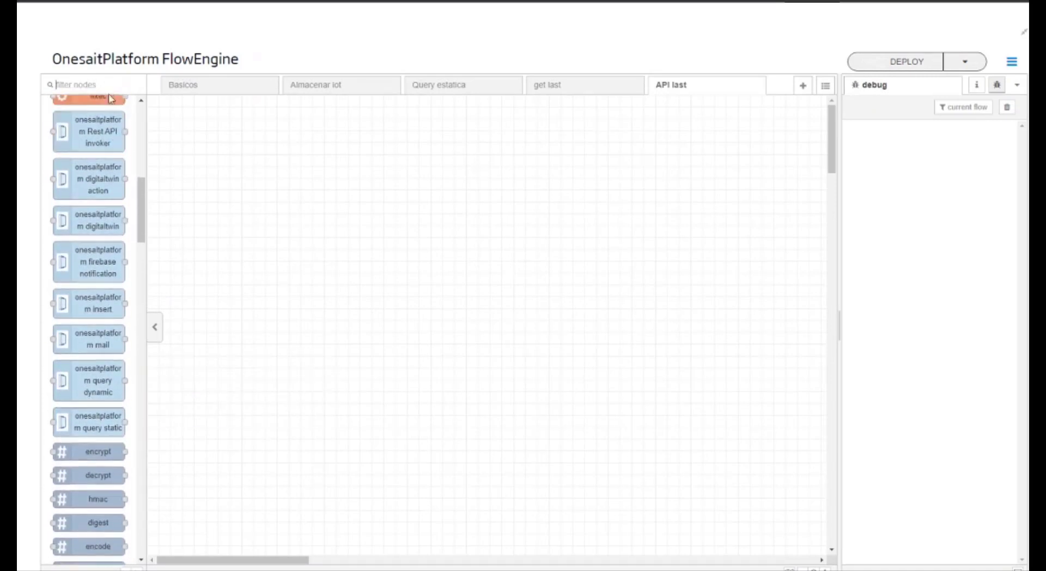
{"action": "left_click", "coordinate": [107, 84]}
{"action": "type", "text": "api"}
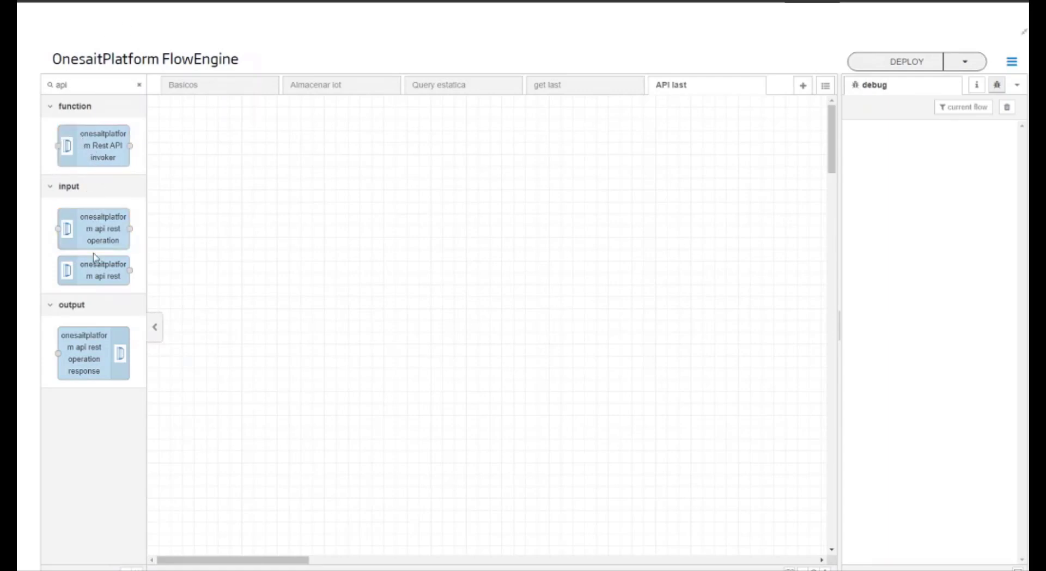
{"action": "left_click_drag", "start_coordinate": [92, 276], "coordinate": [294, 218]}
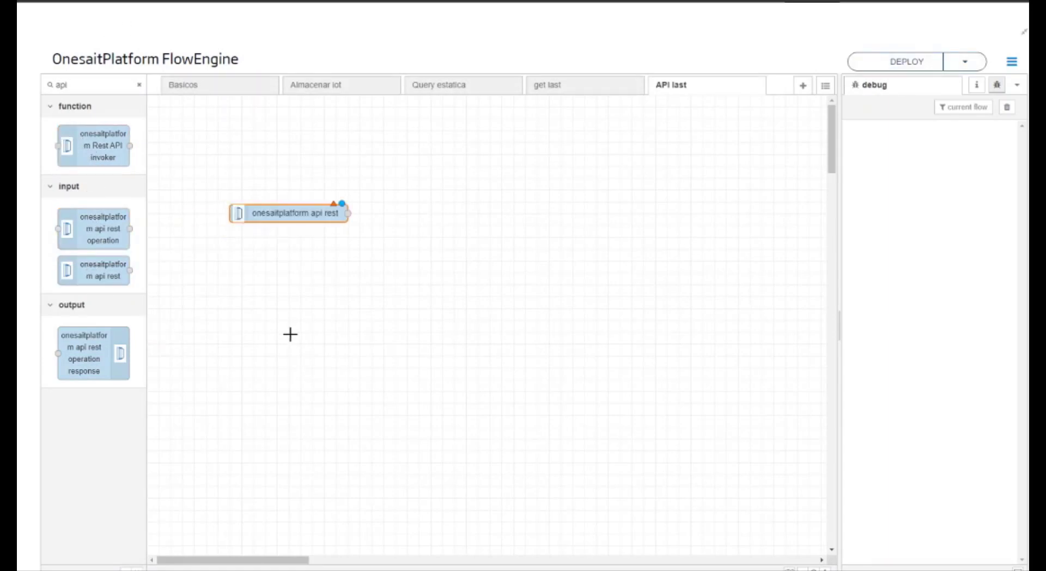
Step: Name the api rest node apiLastGravity, set its category to ALL, and save the node
{"action": "double_click", "coordinate": [309, 212]}
{"action": "left_click", "coordinate": [689, 170]}
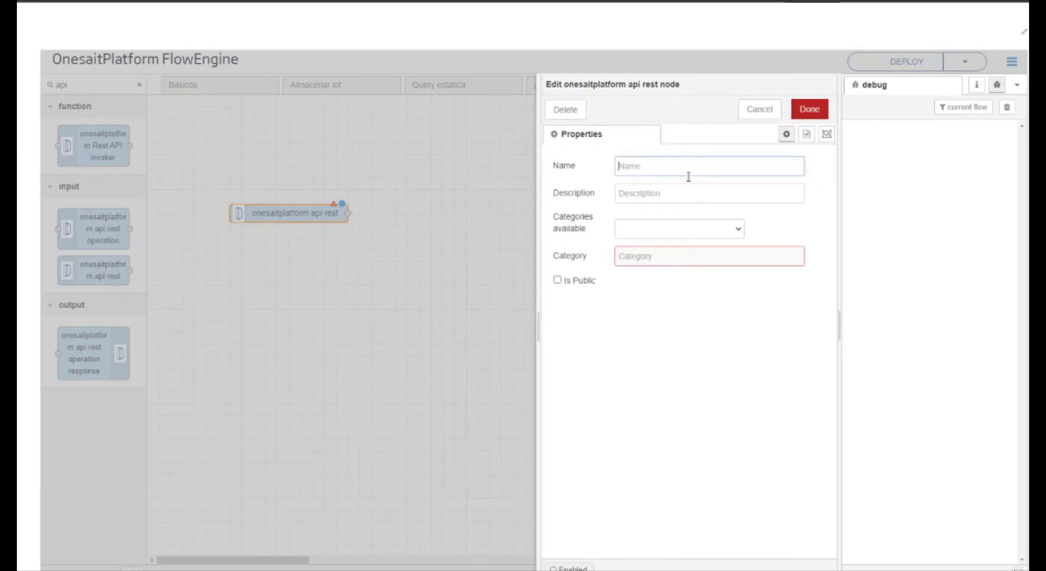
{"action": "left_click", "coordinate": [691, 189]}
{"action": "type", "text": "apiLastGravity"}
{"action": "left_click", "coordinate": [693, 233]}
{"action": "left_click", "coordinate": [690, 260]}
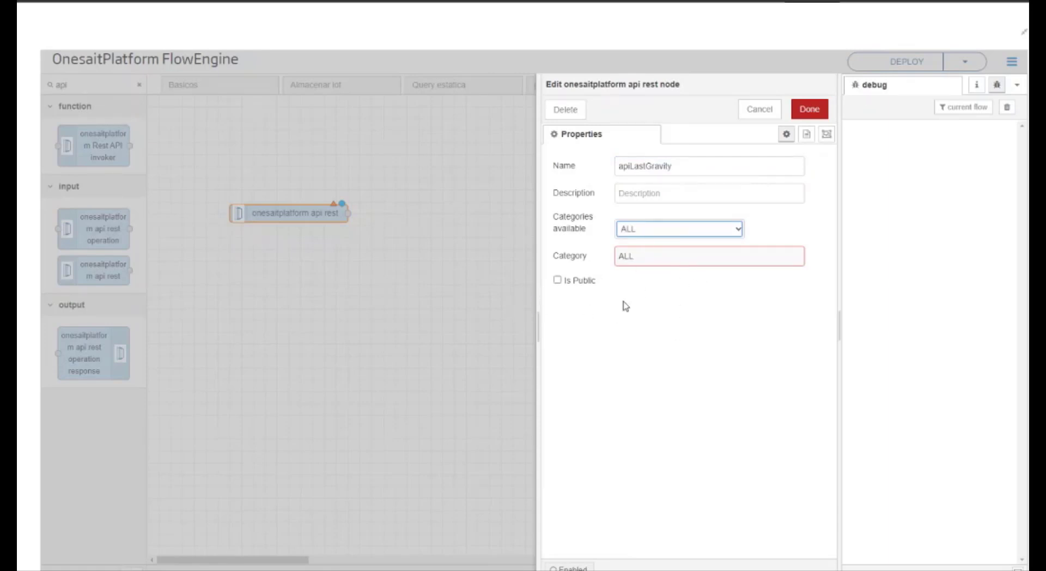
{"action": "left_click", "coordinate": [810, 109]}
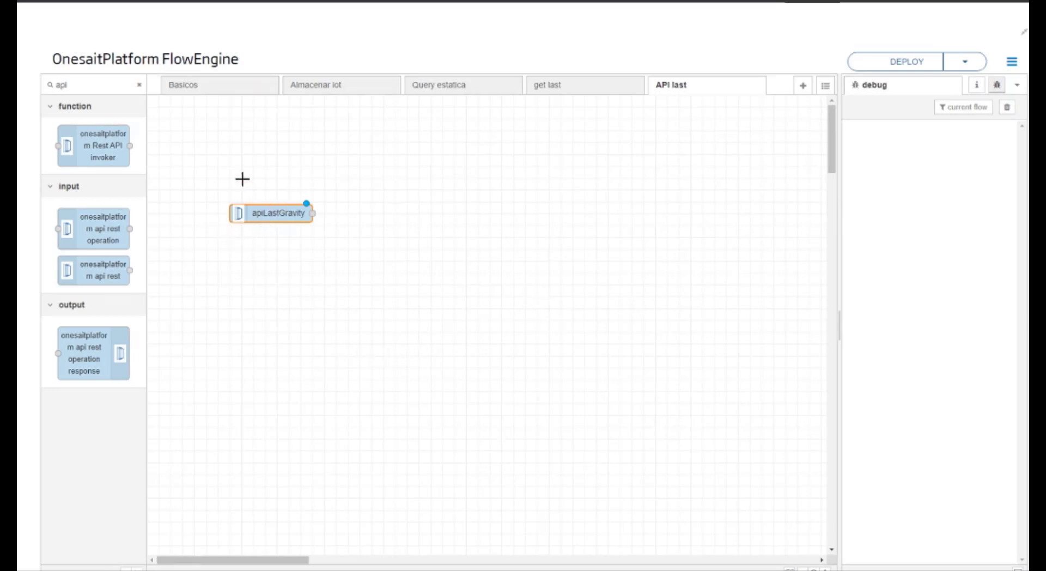
Step: Add an onesaitplatform api rest operation node beside apiLastGravity, keeping the GET method and setting its URL to /last
{"action": "double_click", "coordinate": [126, 85]}
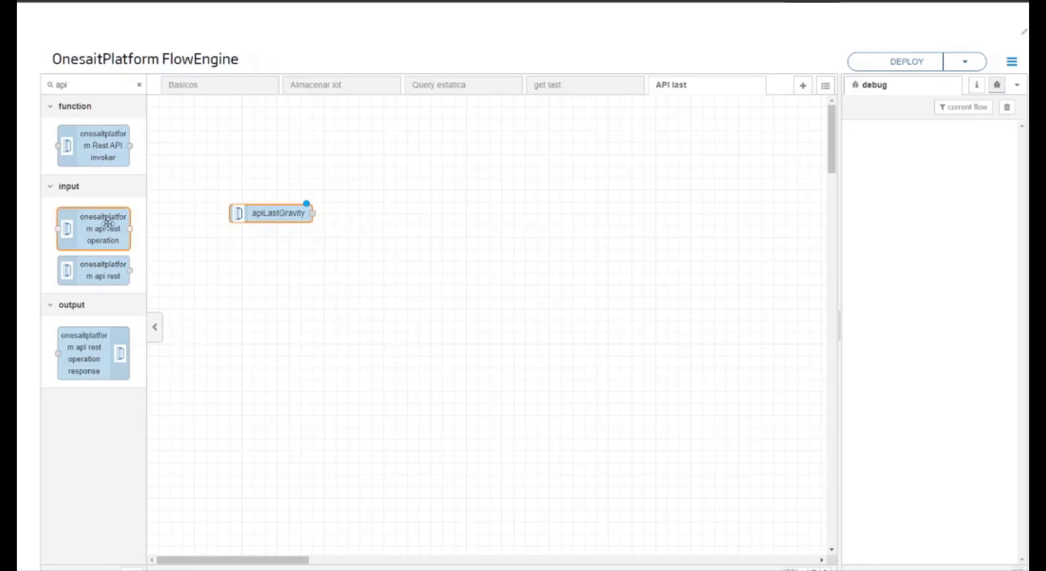
{"action": "left_click_drag", "start_coordinate": [100, 223], "coordinate": [393, 204]}
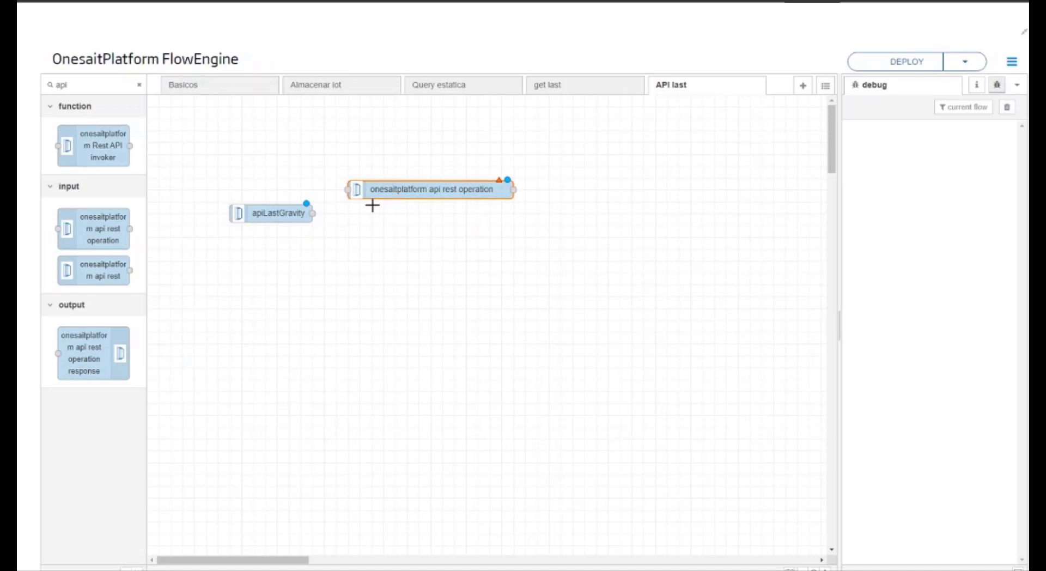
{"action": "double_click", "coordinate": [481, 195]}
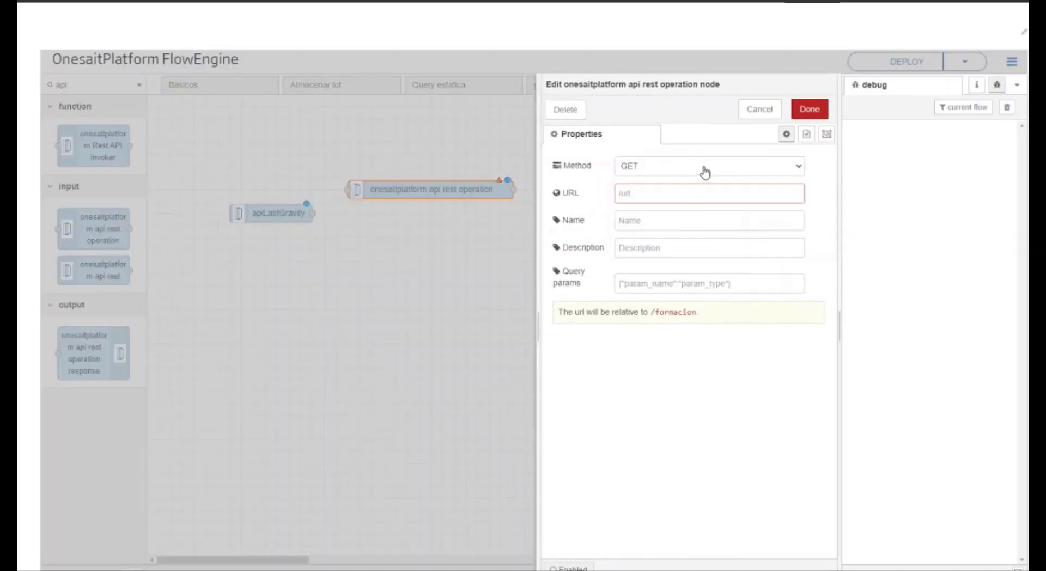
{"action": "left_click", "coordinate": [687, 200]}
{"action": "type", "text": "/last"}
{"action": "left_click", "coordinate": [680, 177]}
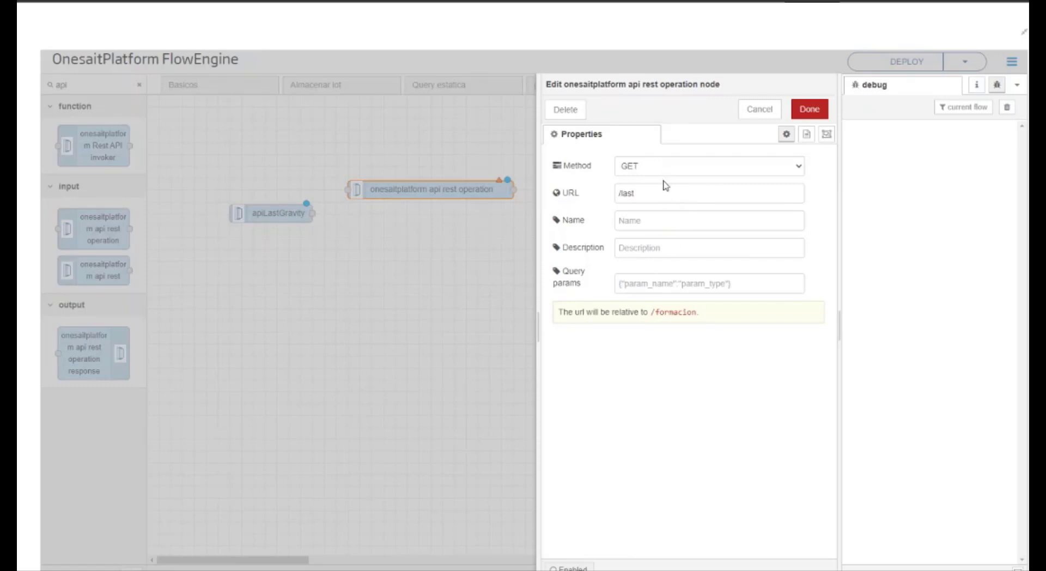
{"action": "left_click", "coordinate": [663, 181]}
Step: Name the GET operation node "last values"
{"action": "left_click", "coordinate": [666, 227]}
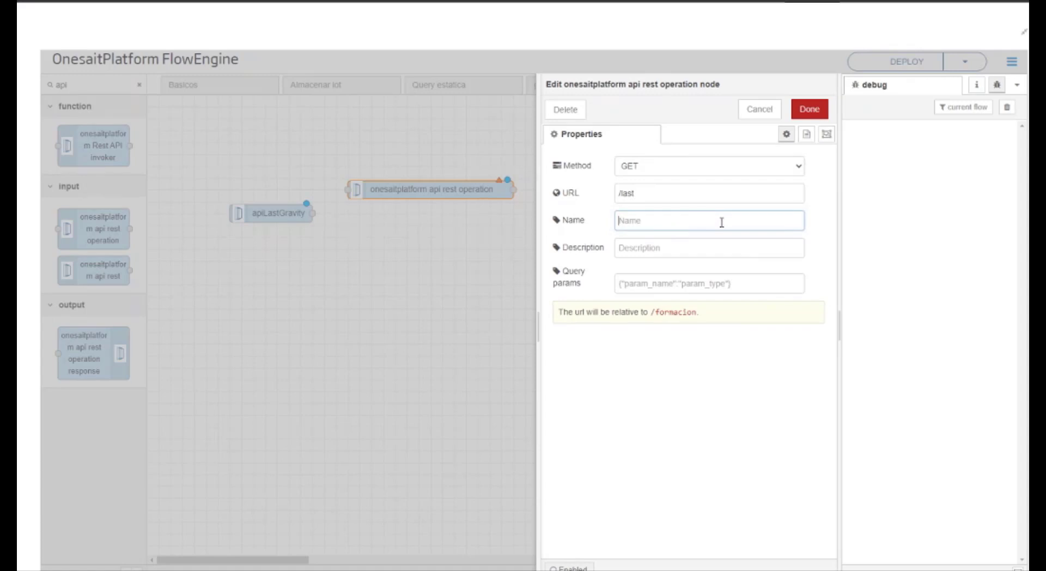
{"action": "type", "text": "last alues"}
{"action": "left_click", "coordinate": [634, 222]}
{"action": "type", "text": "v"}
Step: Set the operation's description to "Obtiene ultimos valores de cada usuario", leave the query params empty, and save the node
{"action": "left_click", "coordinate": [677, 247]}
{"action": "type", "text": "Ob"}
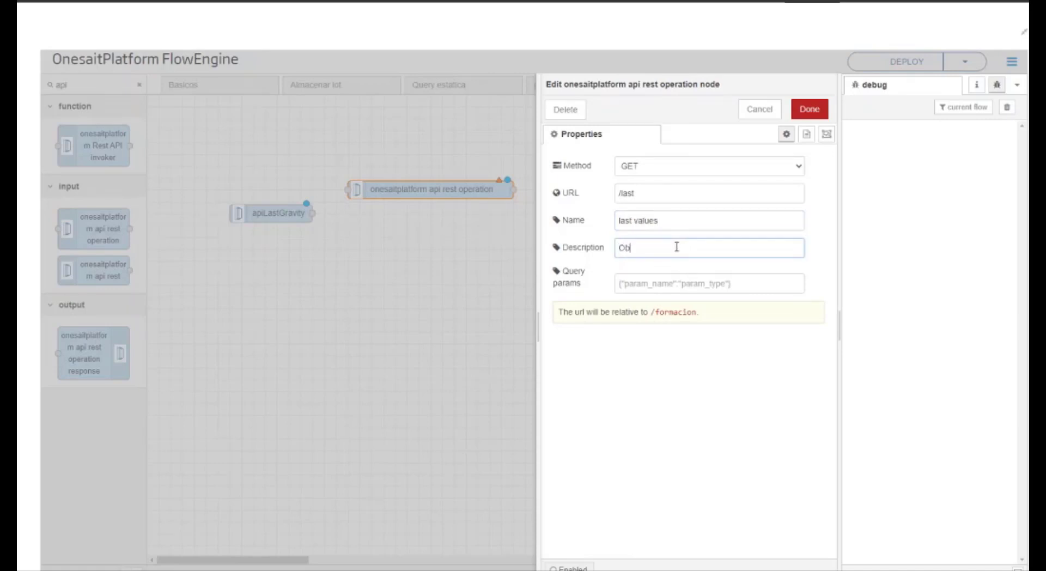
{"action": "type", "text": "tiene ultimos valores de cada usua"}
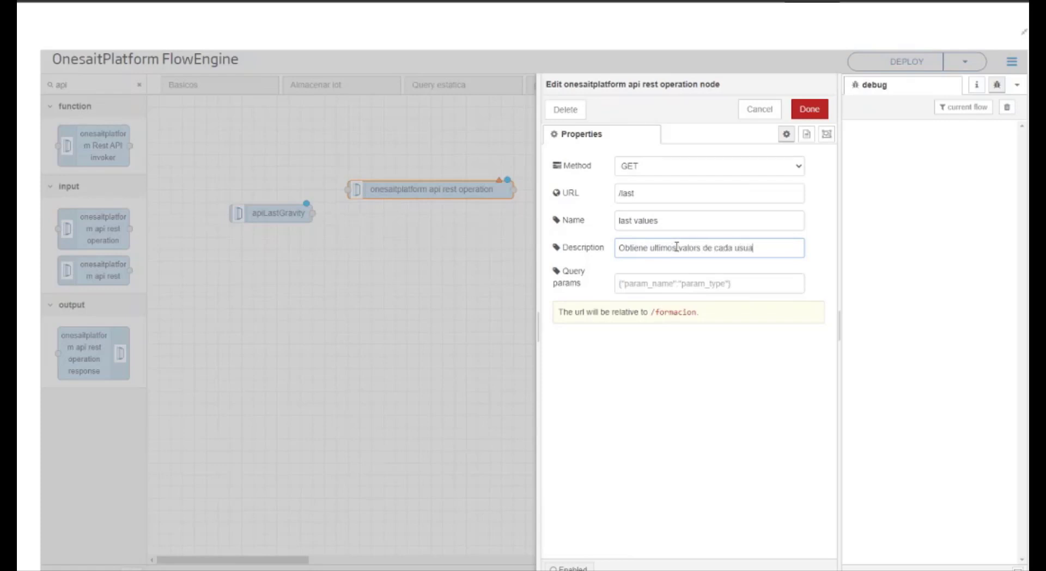
{"action": "type", "text": "rio"}
{"action": "left_click", "coordinate": [698, 248]}
{"action": "type", "text": "e"}
{"action": "left_click", "coordinate": [697, 287]}
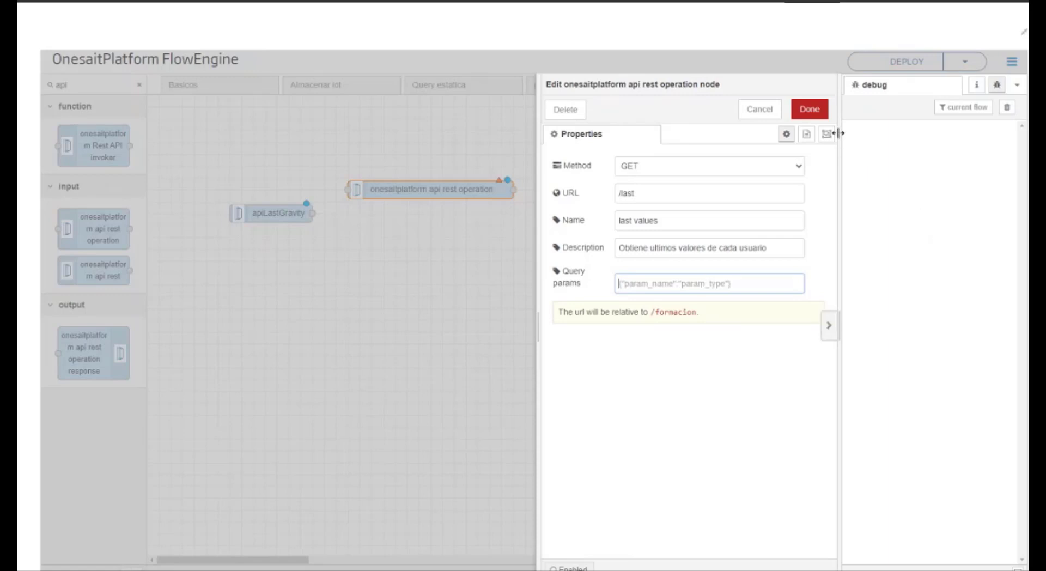
{"action": "left_click", "coordinate": [810, 109]}
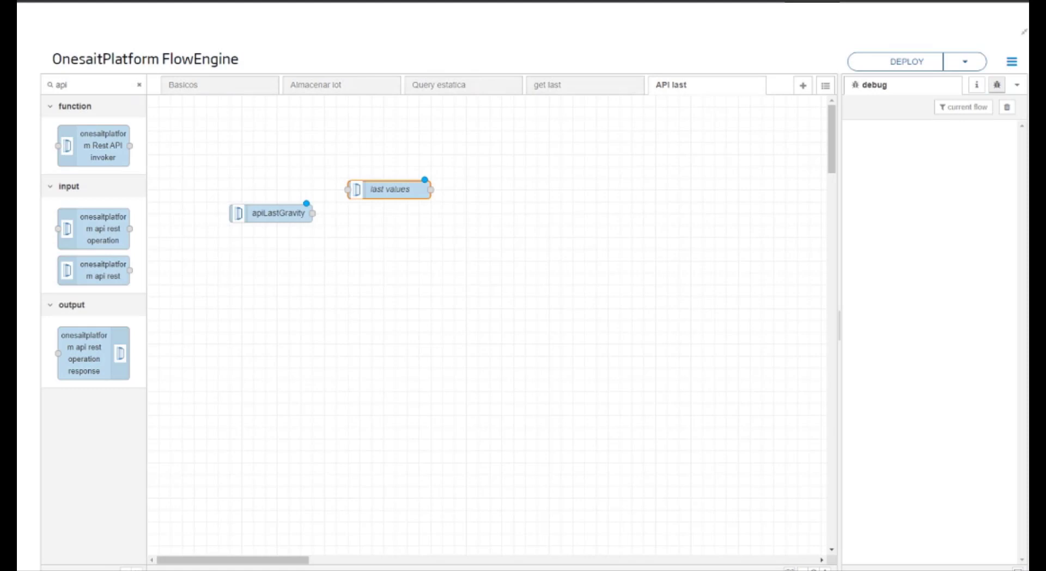
Step: Add the Get last subflow and wire apiLastGravity to last values and last values to Get last
{"action": "left_click", "coordinate": [139, 84]}
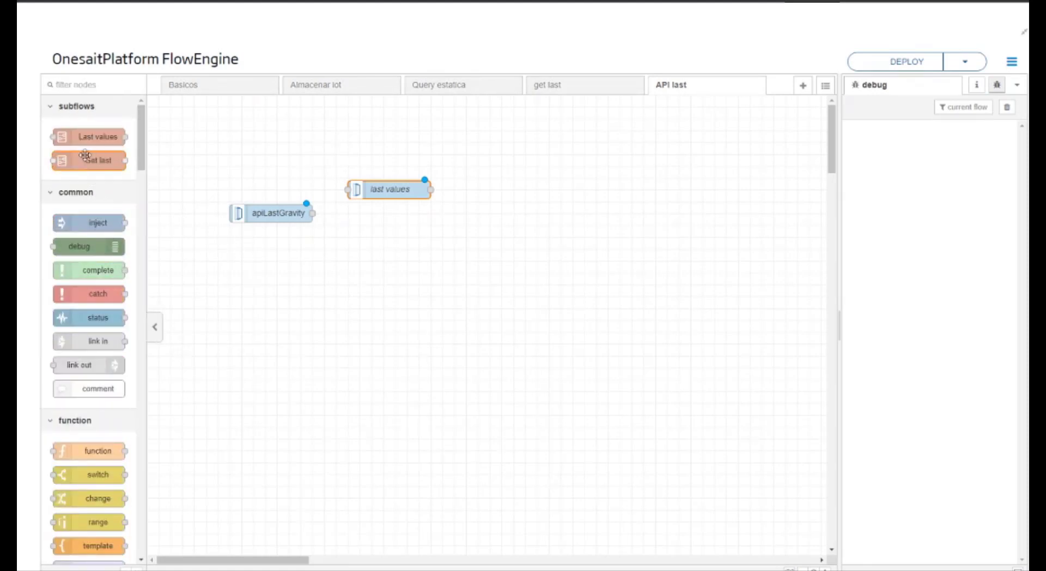
{"action": "left_click_drag", "start_coordinate": [90, 160], "coordinate": [546, 239]}
{"action": "left_click_drag", "start_coordinate": [286, 217], "coordinate": [352, 190]}
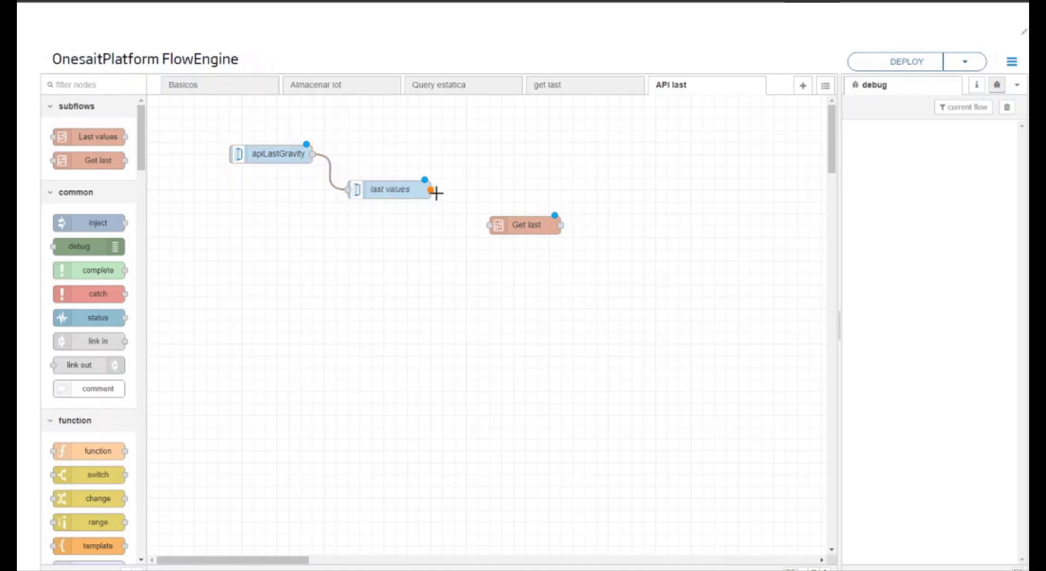
{"action": "left_click_drag", "start_coordinate": [431, 191], "coordinate": [490, 226]}
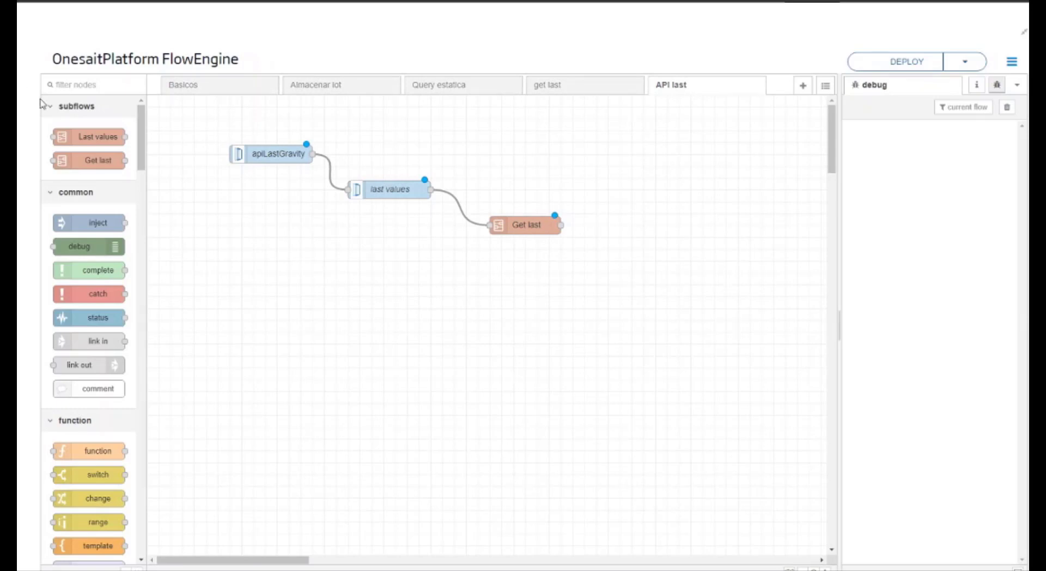
Step: Add an onesaitplatform api rest operation response node and wire the Get last output to it
{"action": "left_click", "coordinate": [81, 83]}
{"action": "type", "text": "response"}
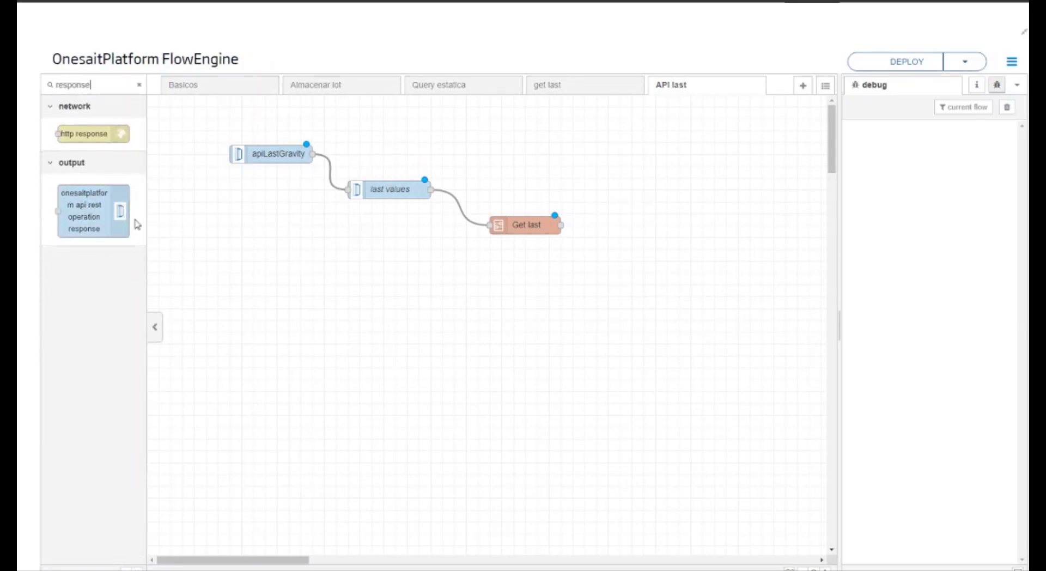
{"action": "left_click_drag", "start_coordinate": [93, 228], "coordinate": [662, 268]}
{"action": "left_click_drag", "start_coordinate": [569, 224], "coordinate": [605, 260]}
Step: Review the response node's properties, keeping the name, status code and headers empty, and deploy the flow
{"action": "double_click", "coordinate": [603, 260]}
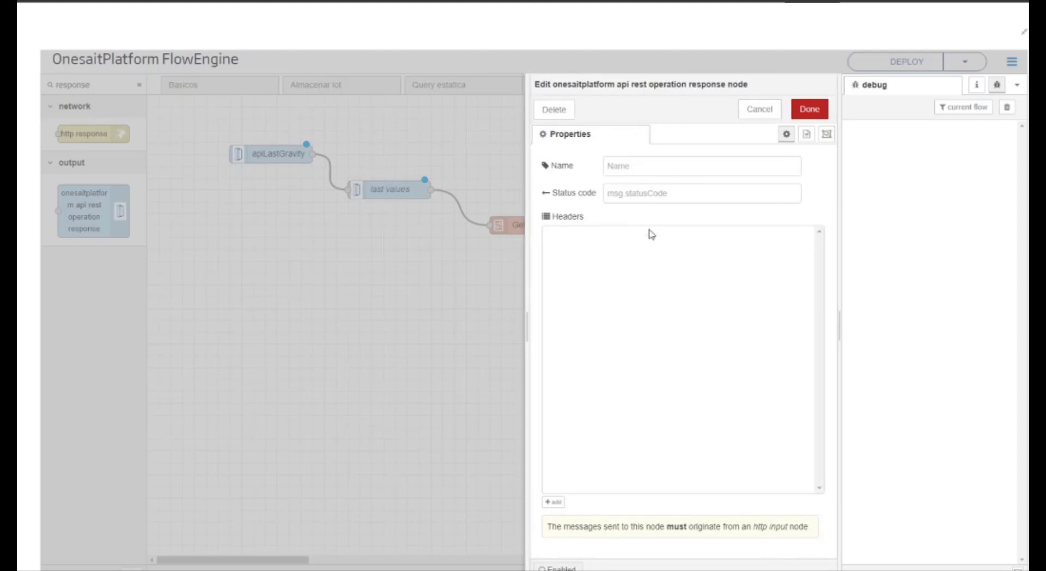
{"action": "left_click", "coordinate": [809, 109]}
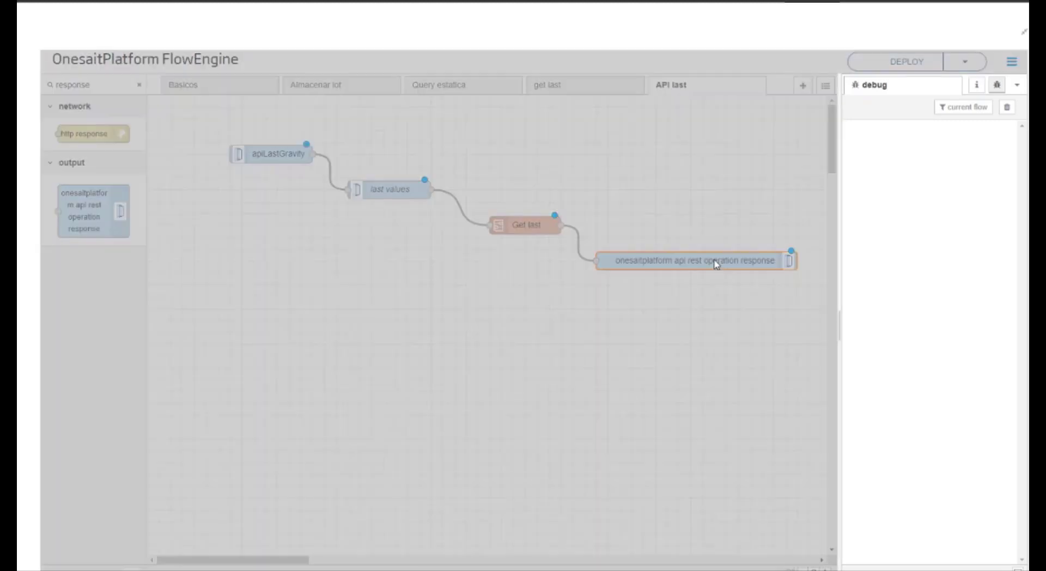
{"action": "double_click", "coordinate": [714, 261]}
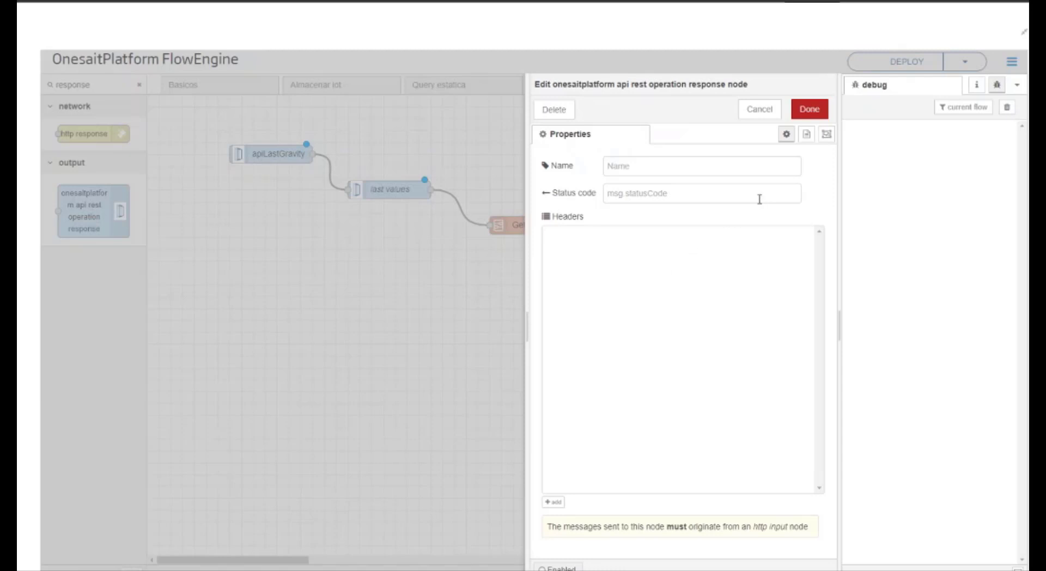
{"action": "left_click", "coordinate": [810, 110]}
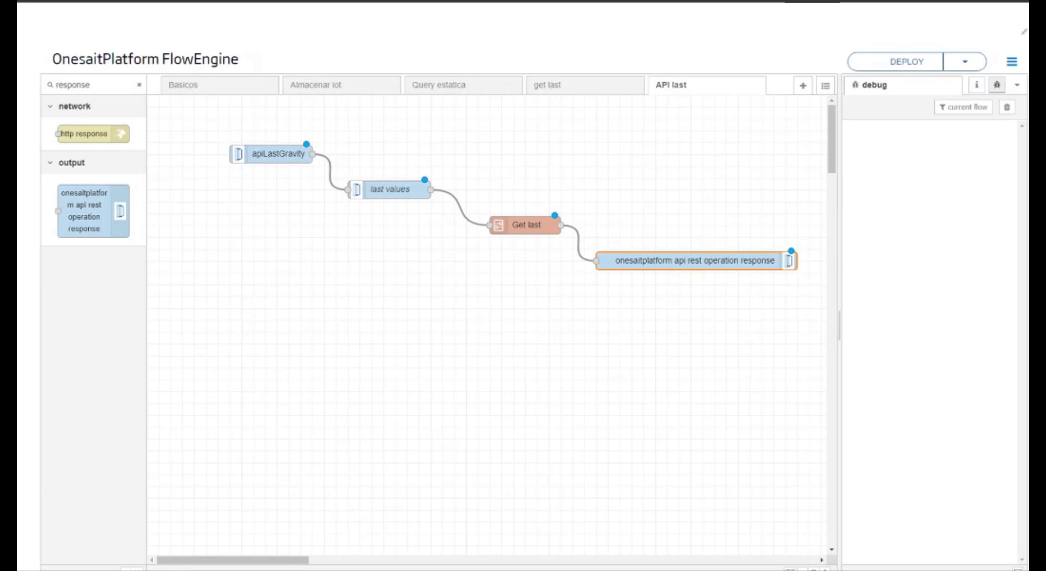
{"action": "left_click", "coordinate": [907, 62]}
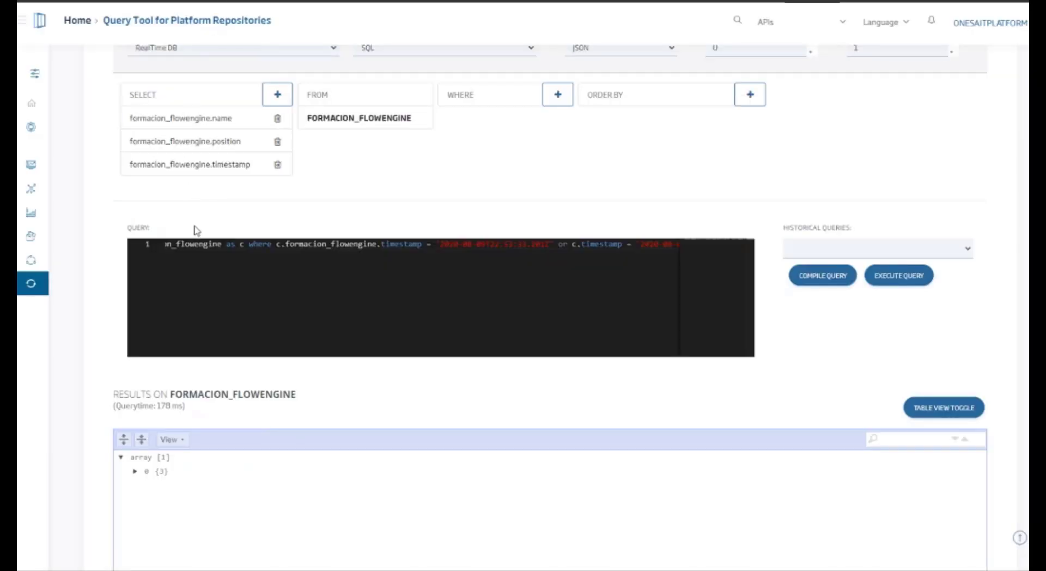
Step: Switch to the platform's control panel, search My APIs for "ap", and open the invocation page of apiLastGravity
{"action": "mouse_move", "coordinate": [44, 199]}
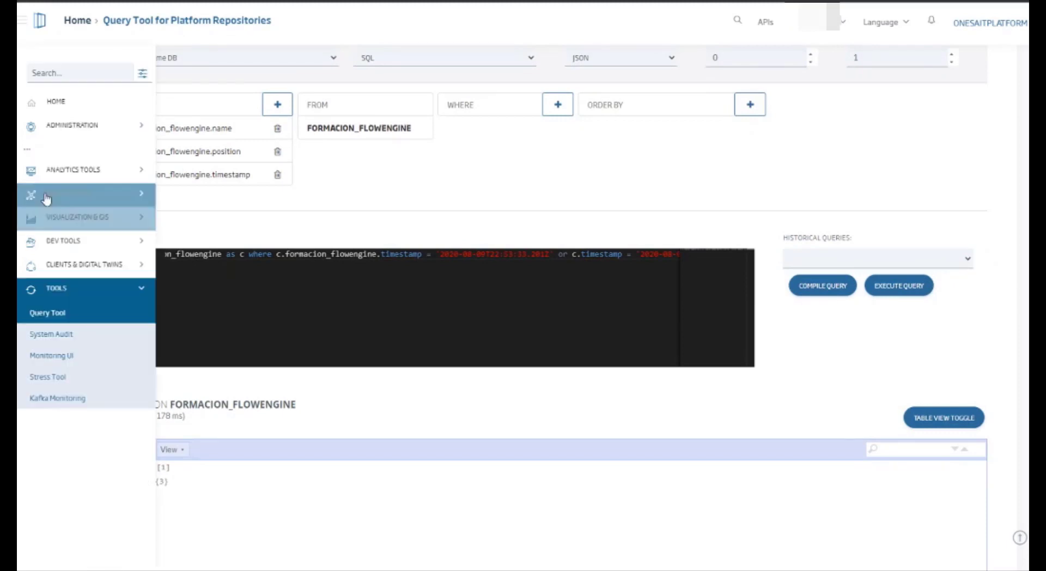
{"action": "left_click", "coordinate": [118, 203]}
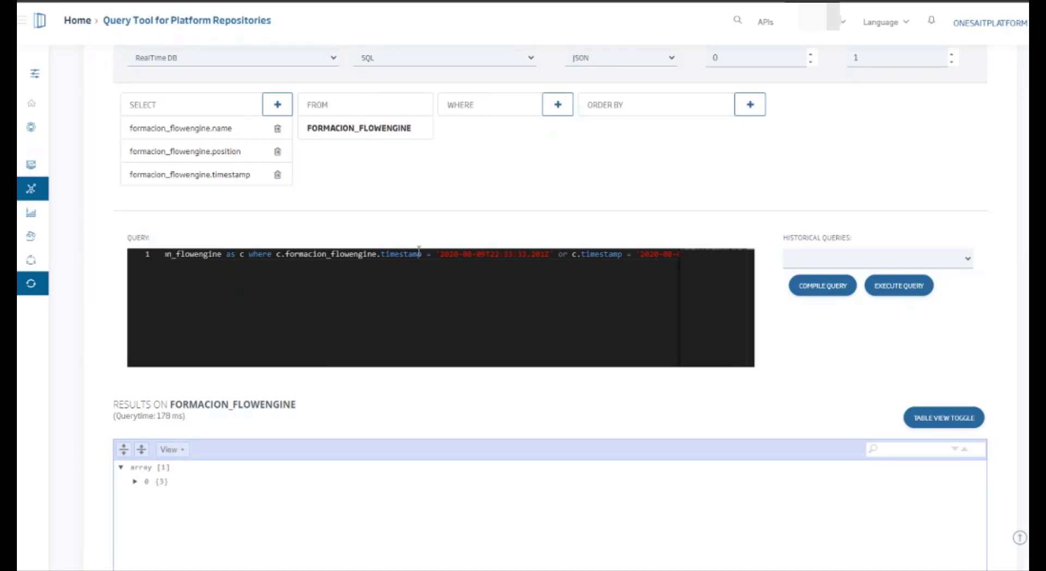
{"action": "key", "text": "F5"}
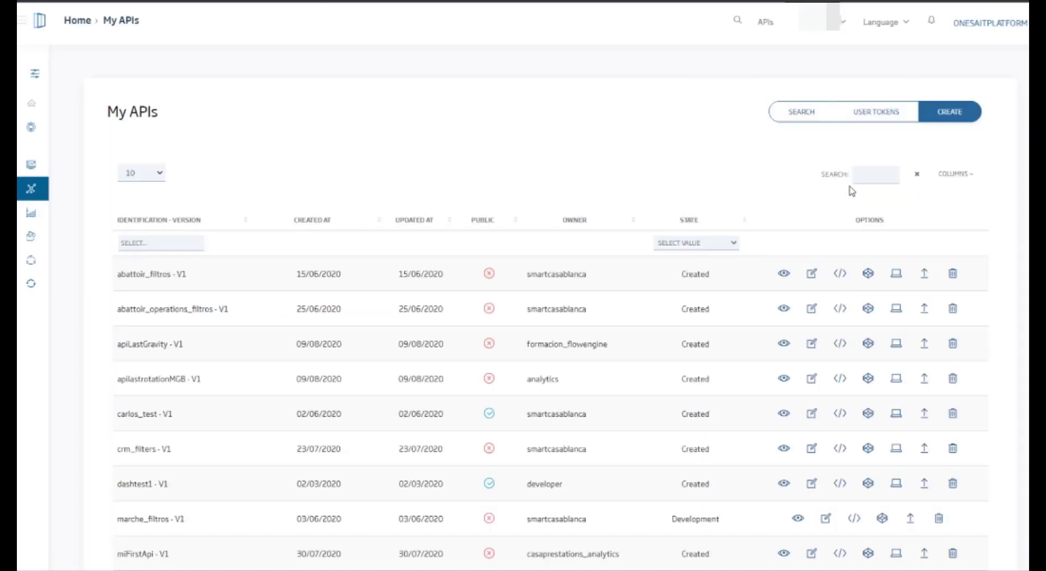
{"action": "type", "text": "ap"}
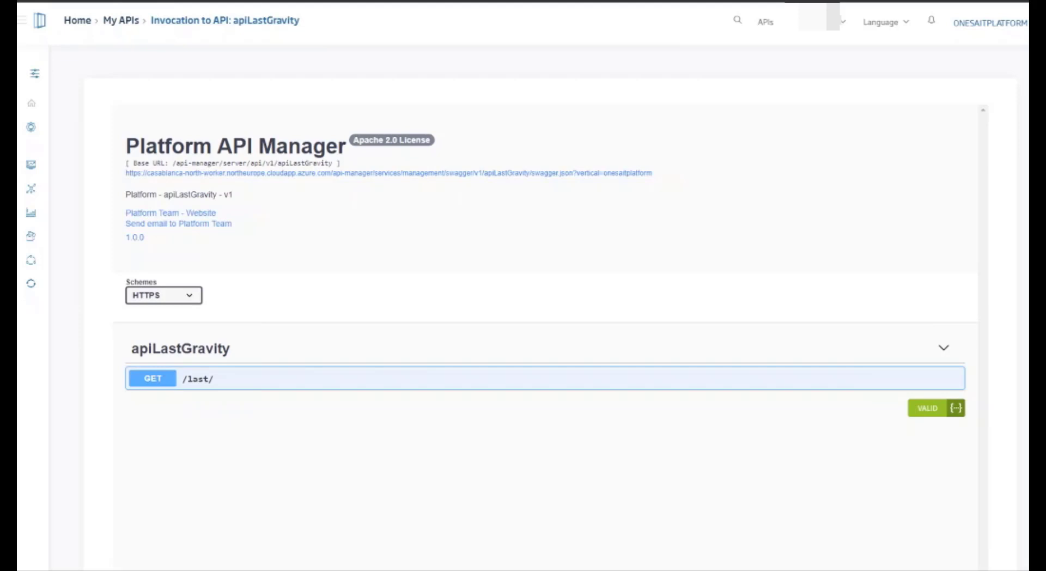
Step: Expand the GET /last/ operation, enable trying it out, and paste the API key into the X-OP-APIKey parameter
{"action": "left_click", "coordinate": [217, 385]}
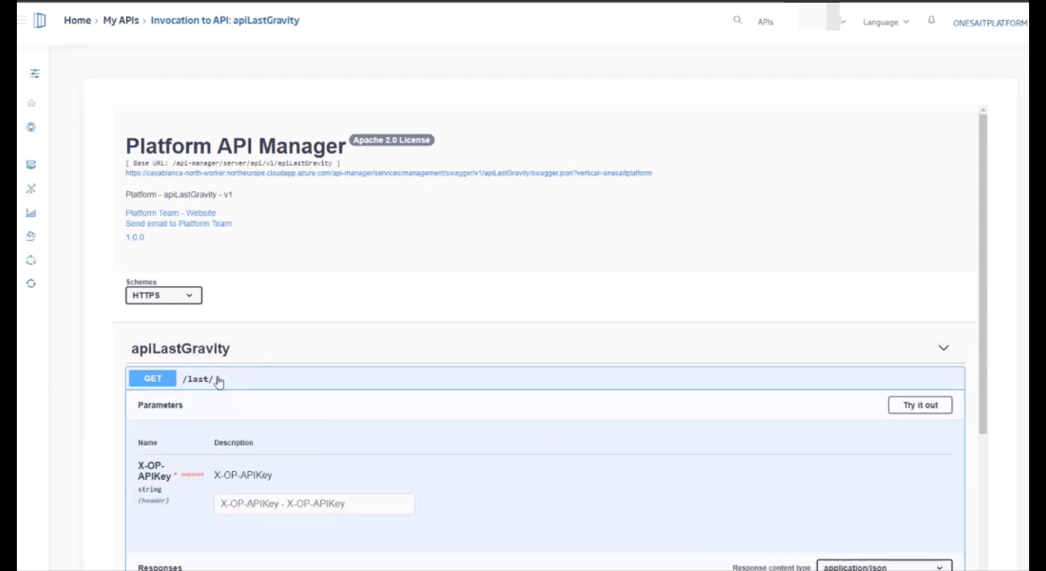
{"action": "scroll", "coordinate": [317, 287], "scroll_direction": "down", "scroll_amount": 1}
{"action": "scroll", "coordinate": [317, 287], "scroll_direction": "down", "scroll_amount": 1}
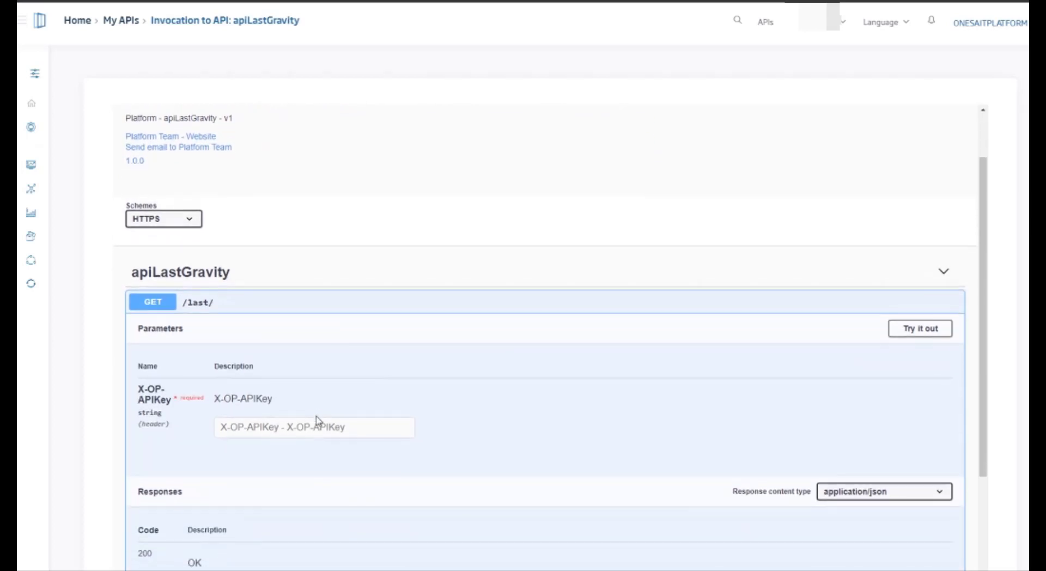
{"action": "left_click", "coordinate": [923, 332]}
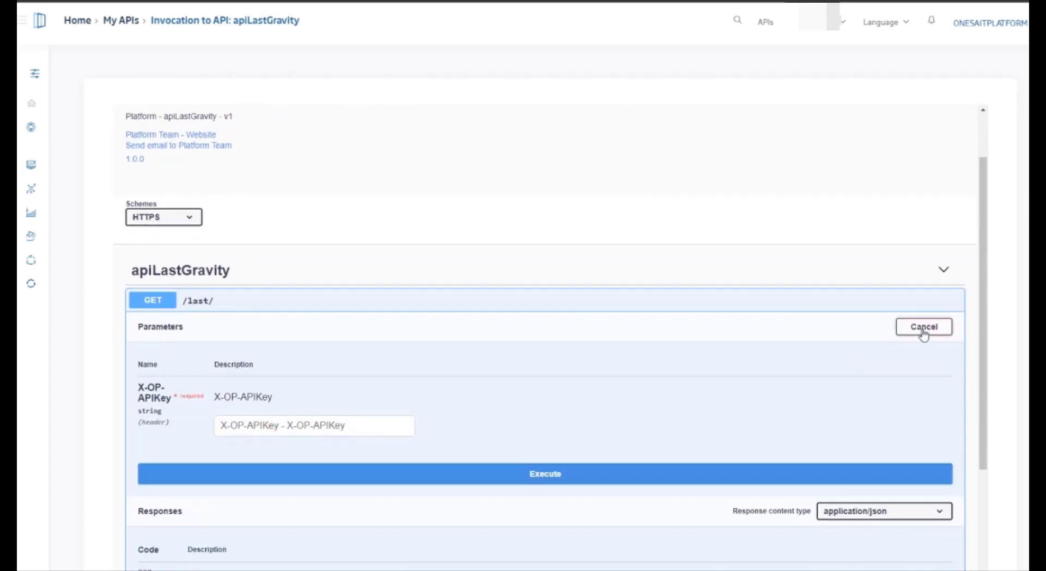
{"action": "left_click", "coordinate": [364, 430]}
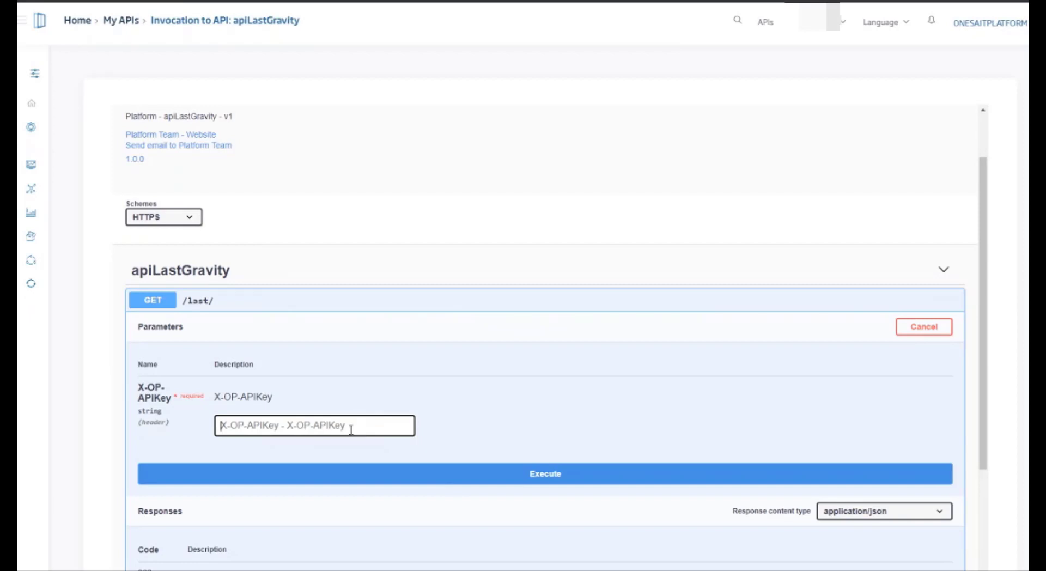
{"action": "key", "text": "ctrl+v"}
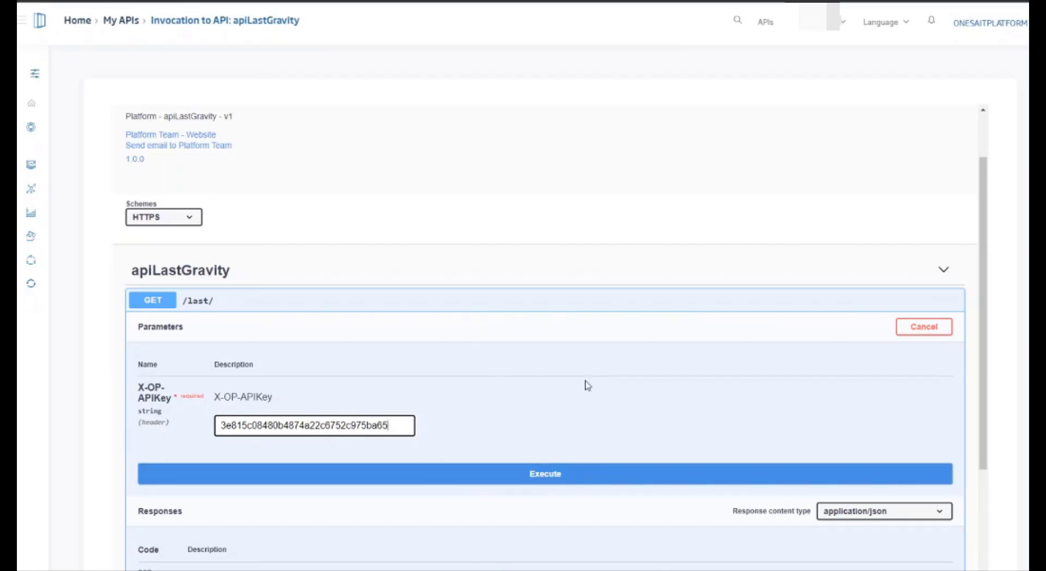
Step: Try to execute the GET /last/ request of apiLastGravity, inspect the server response body and headers, and execute the request again
{"action": "scroll", "coordinate": [572, 376], "scroll_direction": "down", "scroll_amount": 3}
{"action": "left_click", "coordinate": [535, 324]}
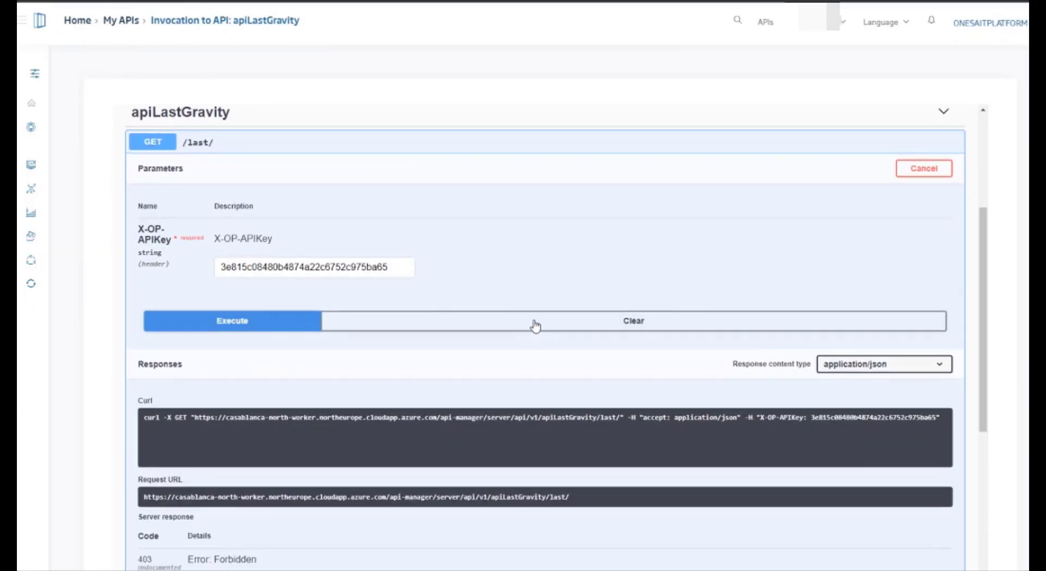
{"action": "scroll", "coordinate": [550, 391], "scroll_direction": "down", "scroll_amount": 3}
{"action": "scroll", "coordinate": [550, 391], "scroll_direction": "down", "scroll_amount": 1}
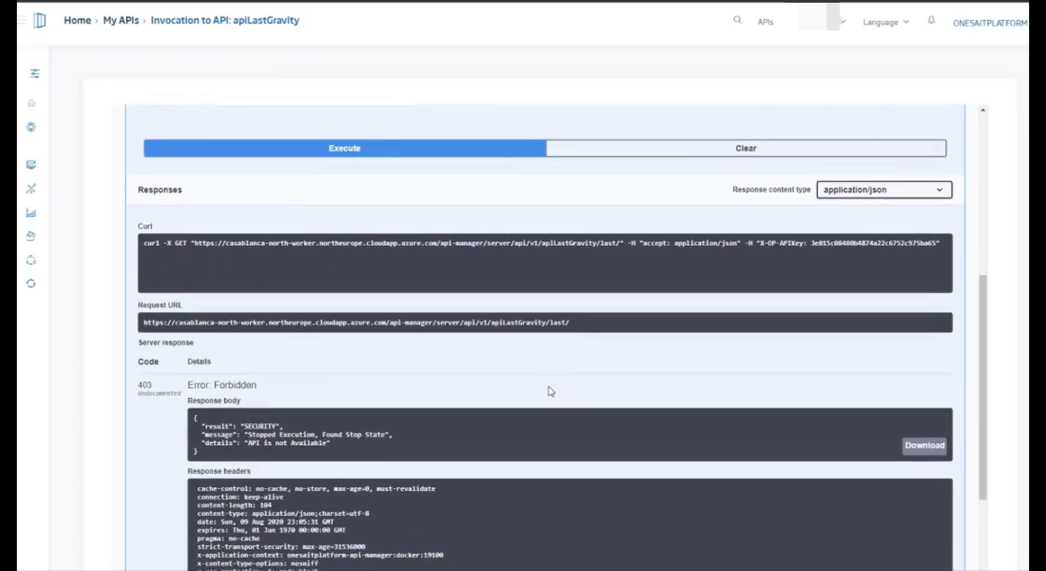
{"action": "scroll", "coordinate": [548, 391], "scroll_direction": "up", "scroll_amount": 1}
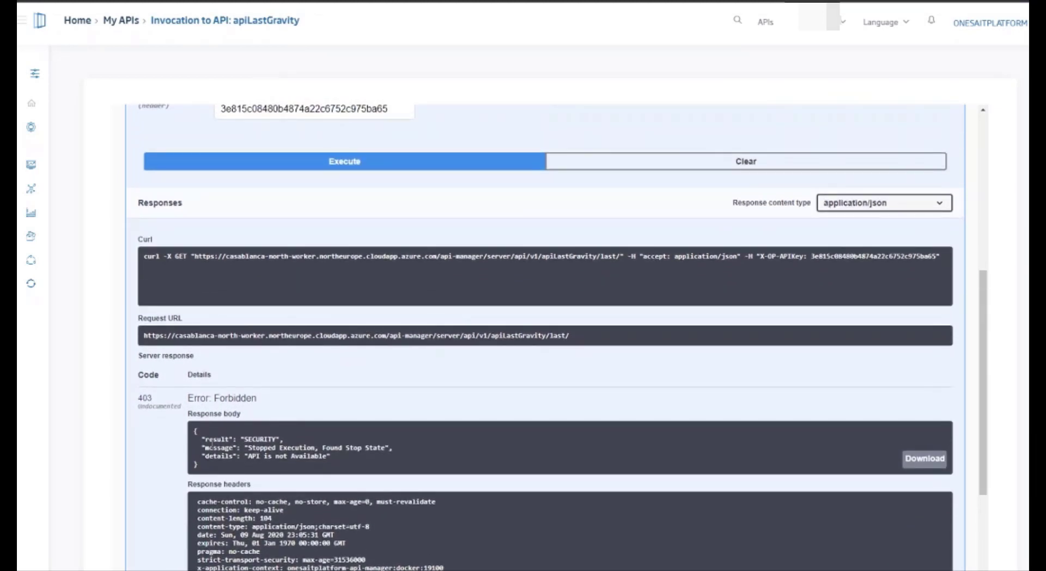
{"action": "scroll", "coordinate": [213, 436], "scroll_direction": "up", "scroll_amount": 2}
{"action": "left_click", "coordinate": [268, 280]}
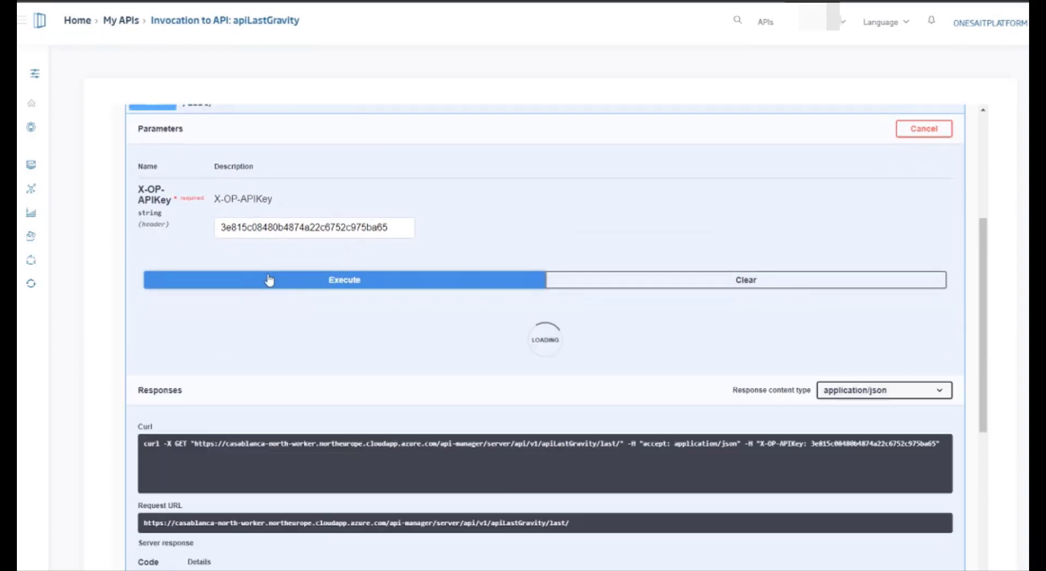
{"action": "scroll", "coordinate": [273, 316], "scroll_direction": "down", "scroll_amount": 2}
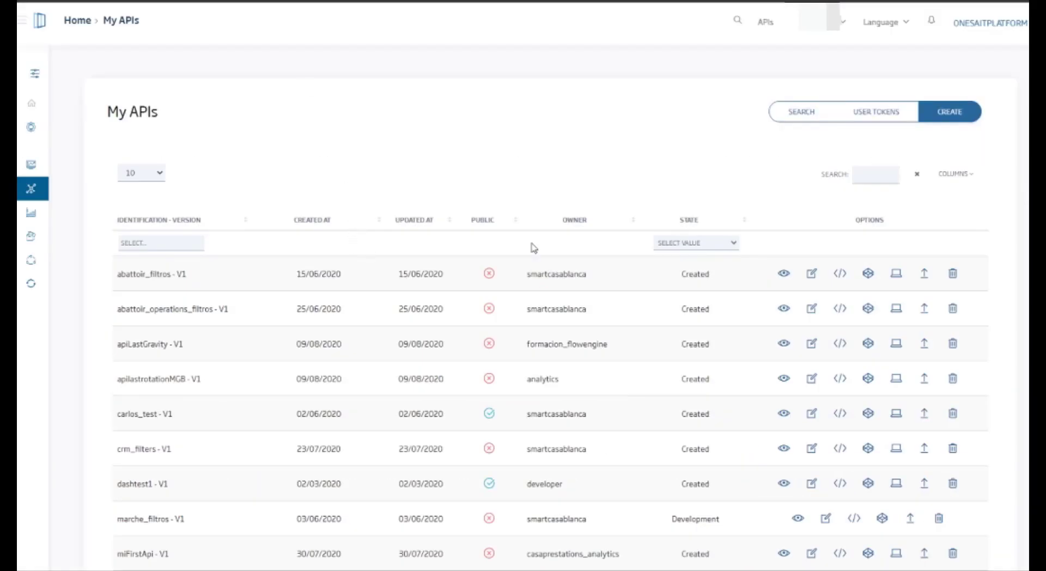
Step: Find apiLastGravity in the My APIs list and publish it
{"action": "left_click", "coordinate": [872, 172]}
{"action": "type", "text": "apil"}
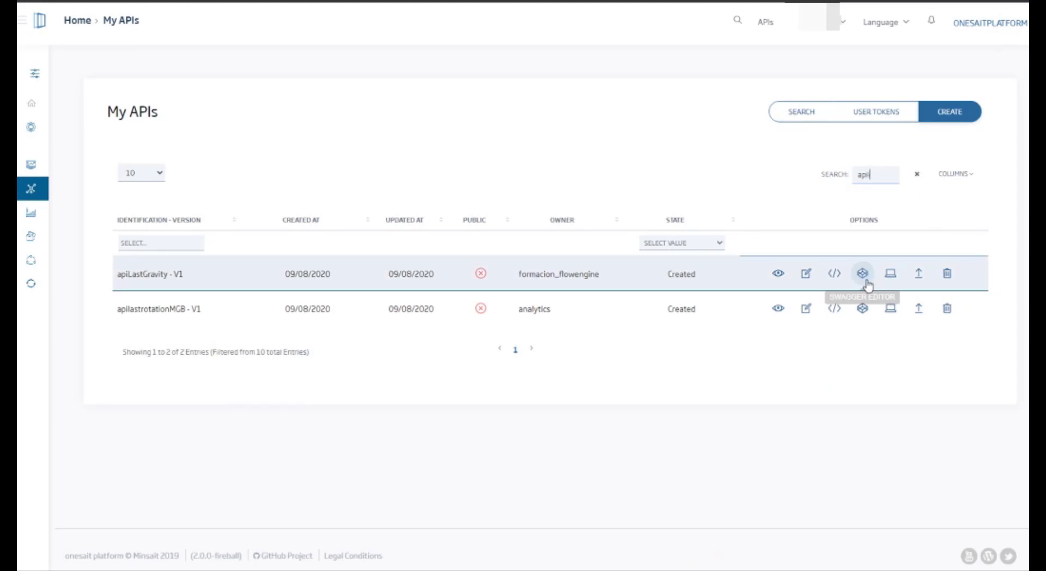
{"action": "left_click", "coordinate": [916, 274]}
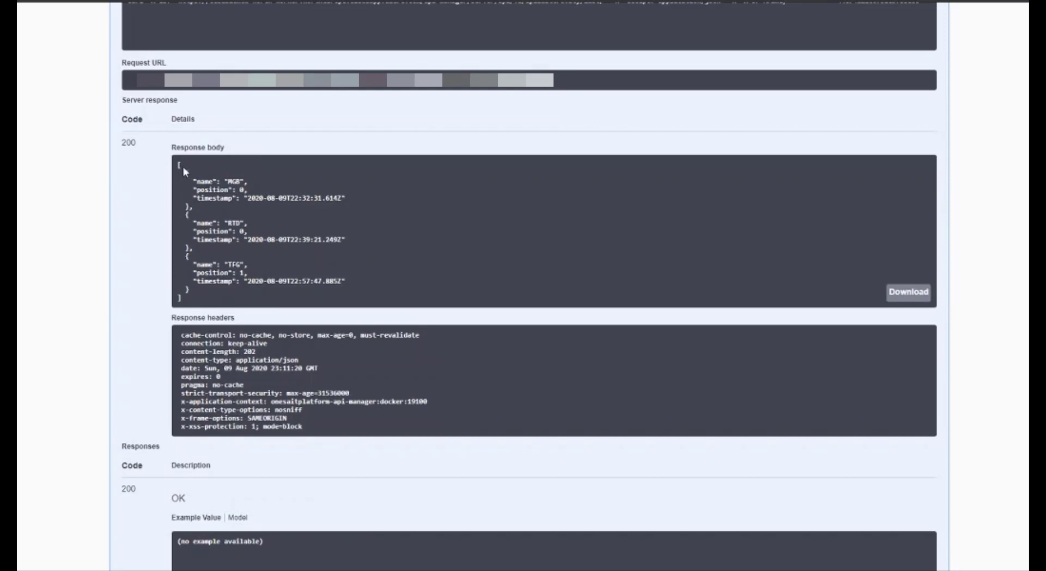
Step: Highlight the JSON array in the GET /last/ response body, and switch to FlowEngine to check the API last flow's debug messages
{"action": "left_click_drag", "start_coordinate": [178, 162], "coordinate": [227, 297]}
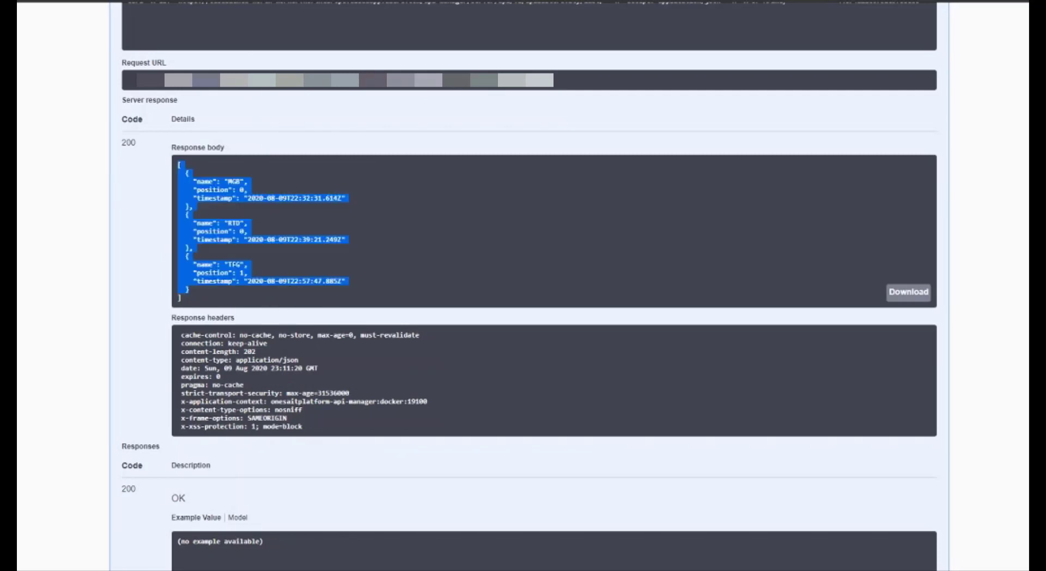
{"action": "left_click", "coordinate": [173, 1]}
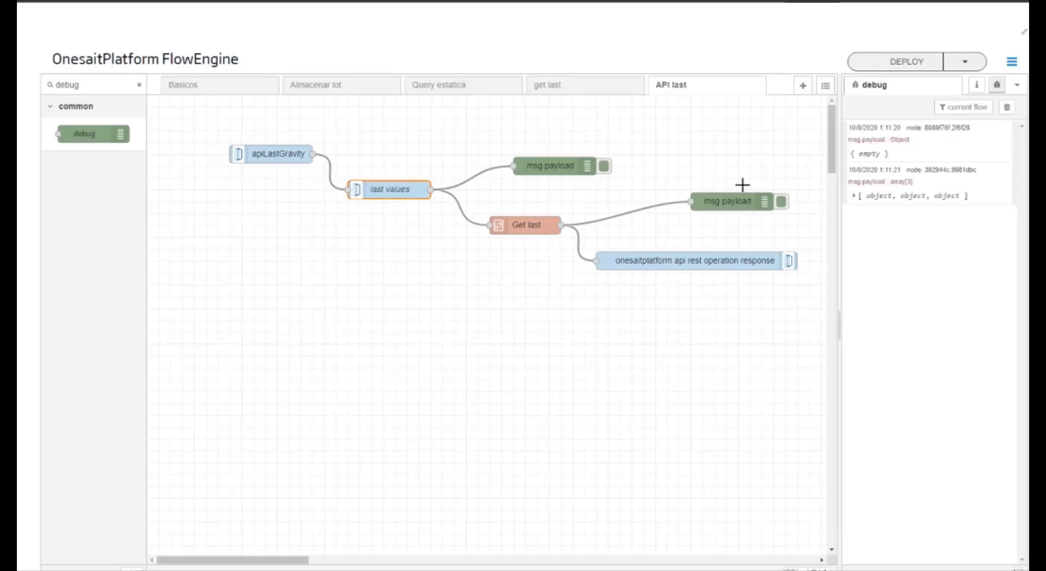
Step: Execute the GET /last/ request two more times from the API invocation page, checking the debug messages in FlowEngine after each call
{"action": "left_click", "coordinate": [490, 1]}
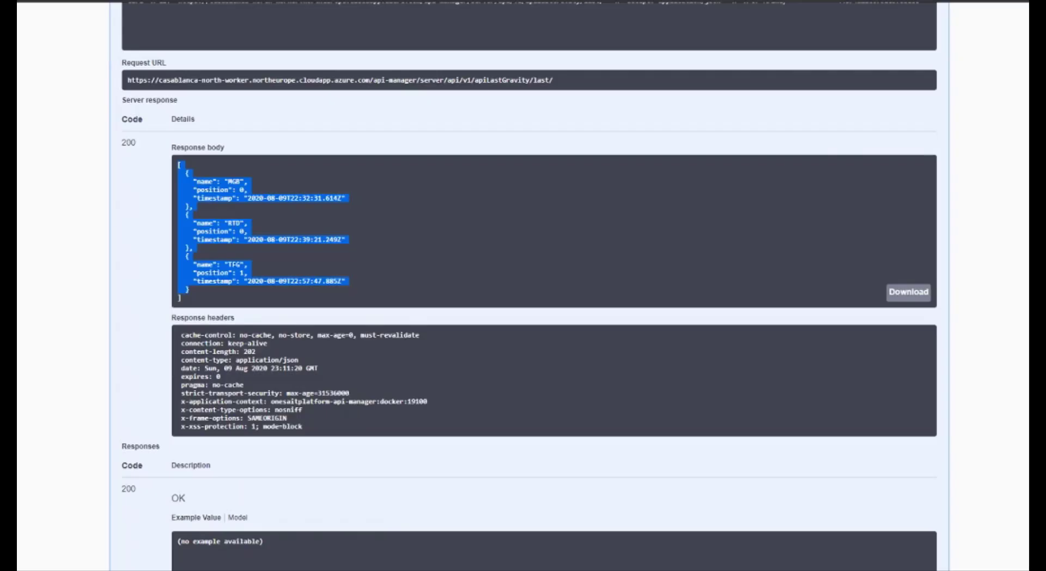
{"action": "scroll", "coordinate": [460, 222], "scroll_direction": "up", "scroll_amount": 6}
{"action": "left_click", "coordinate": [421, 233]}
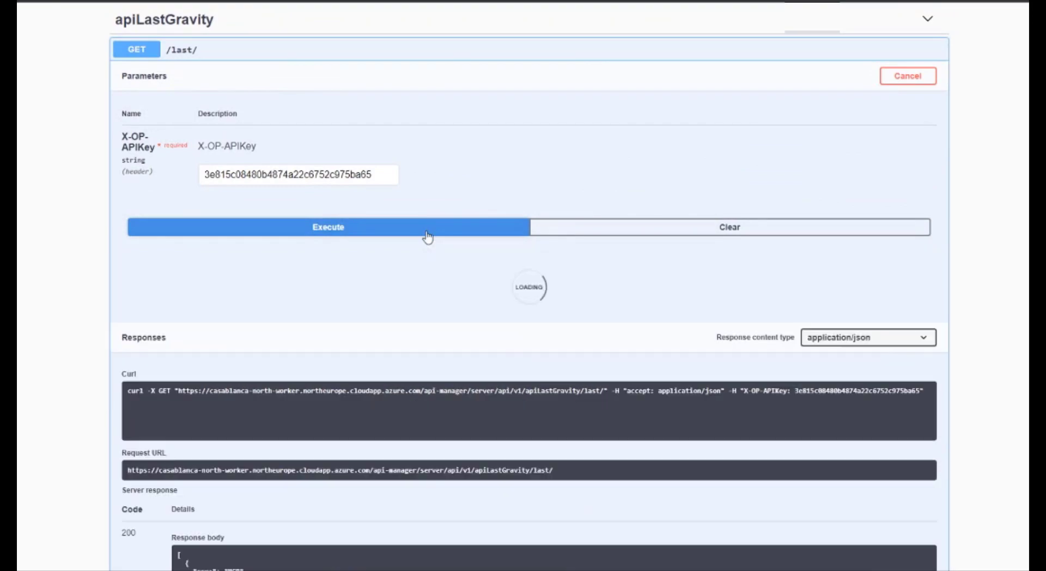
{"action": "left_click", "coordinate": [173, 1]}
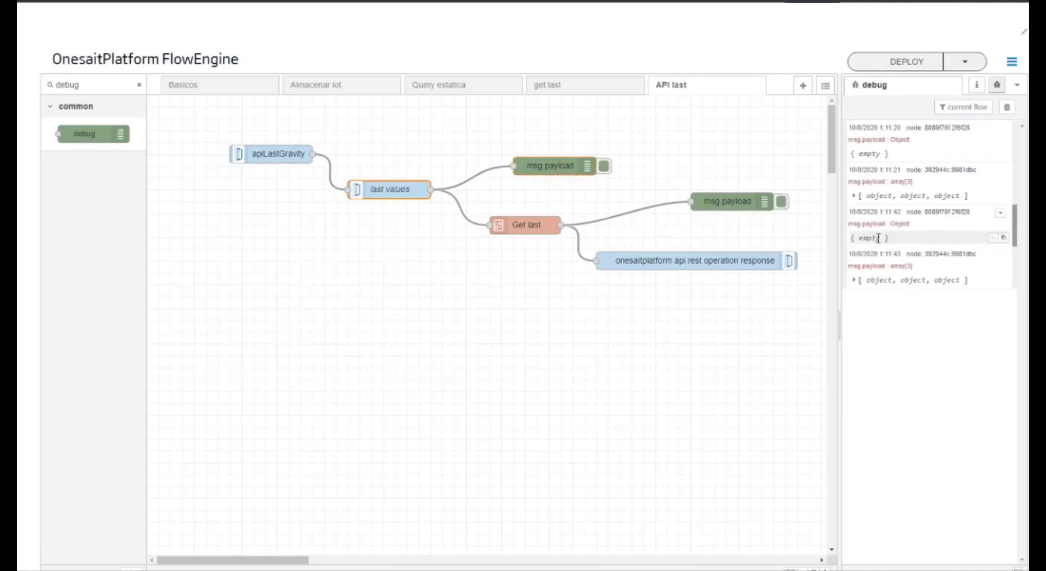
{"action": "left_click", "coordinate": [515, 1]}
{"action": "left_click", "coordinate": [261, 236]}
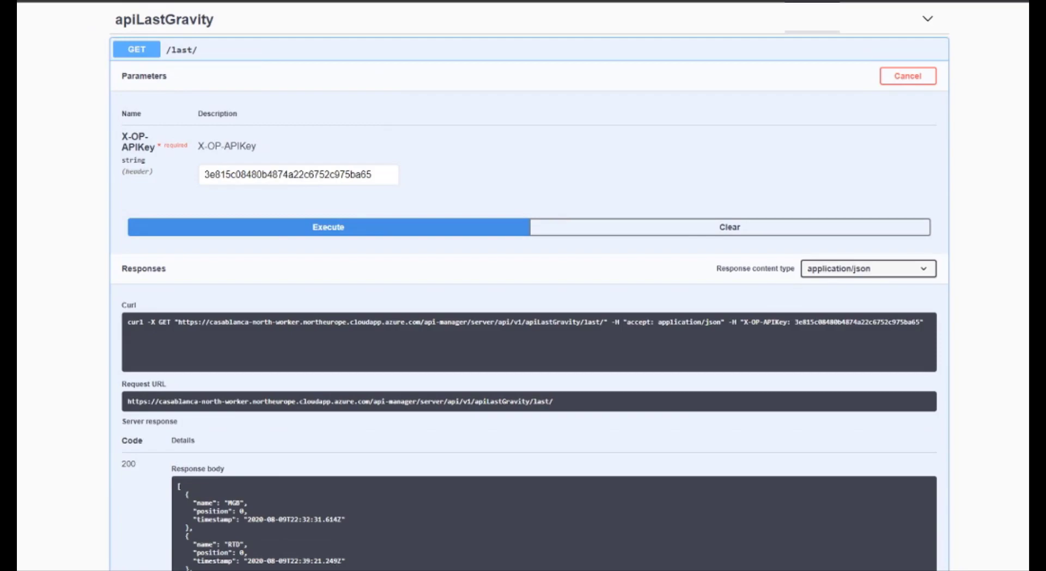
{"action": "left_click", "coordinate": [156, 2]}
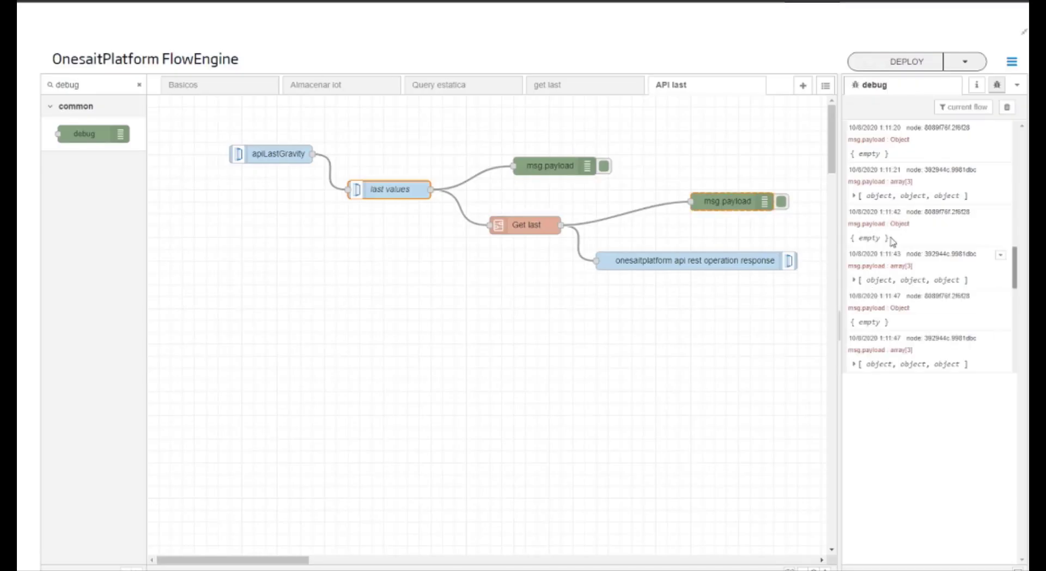